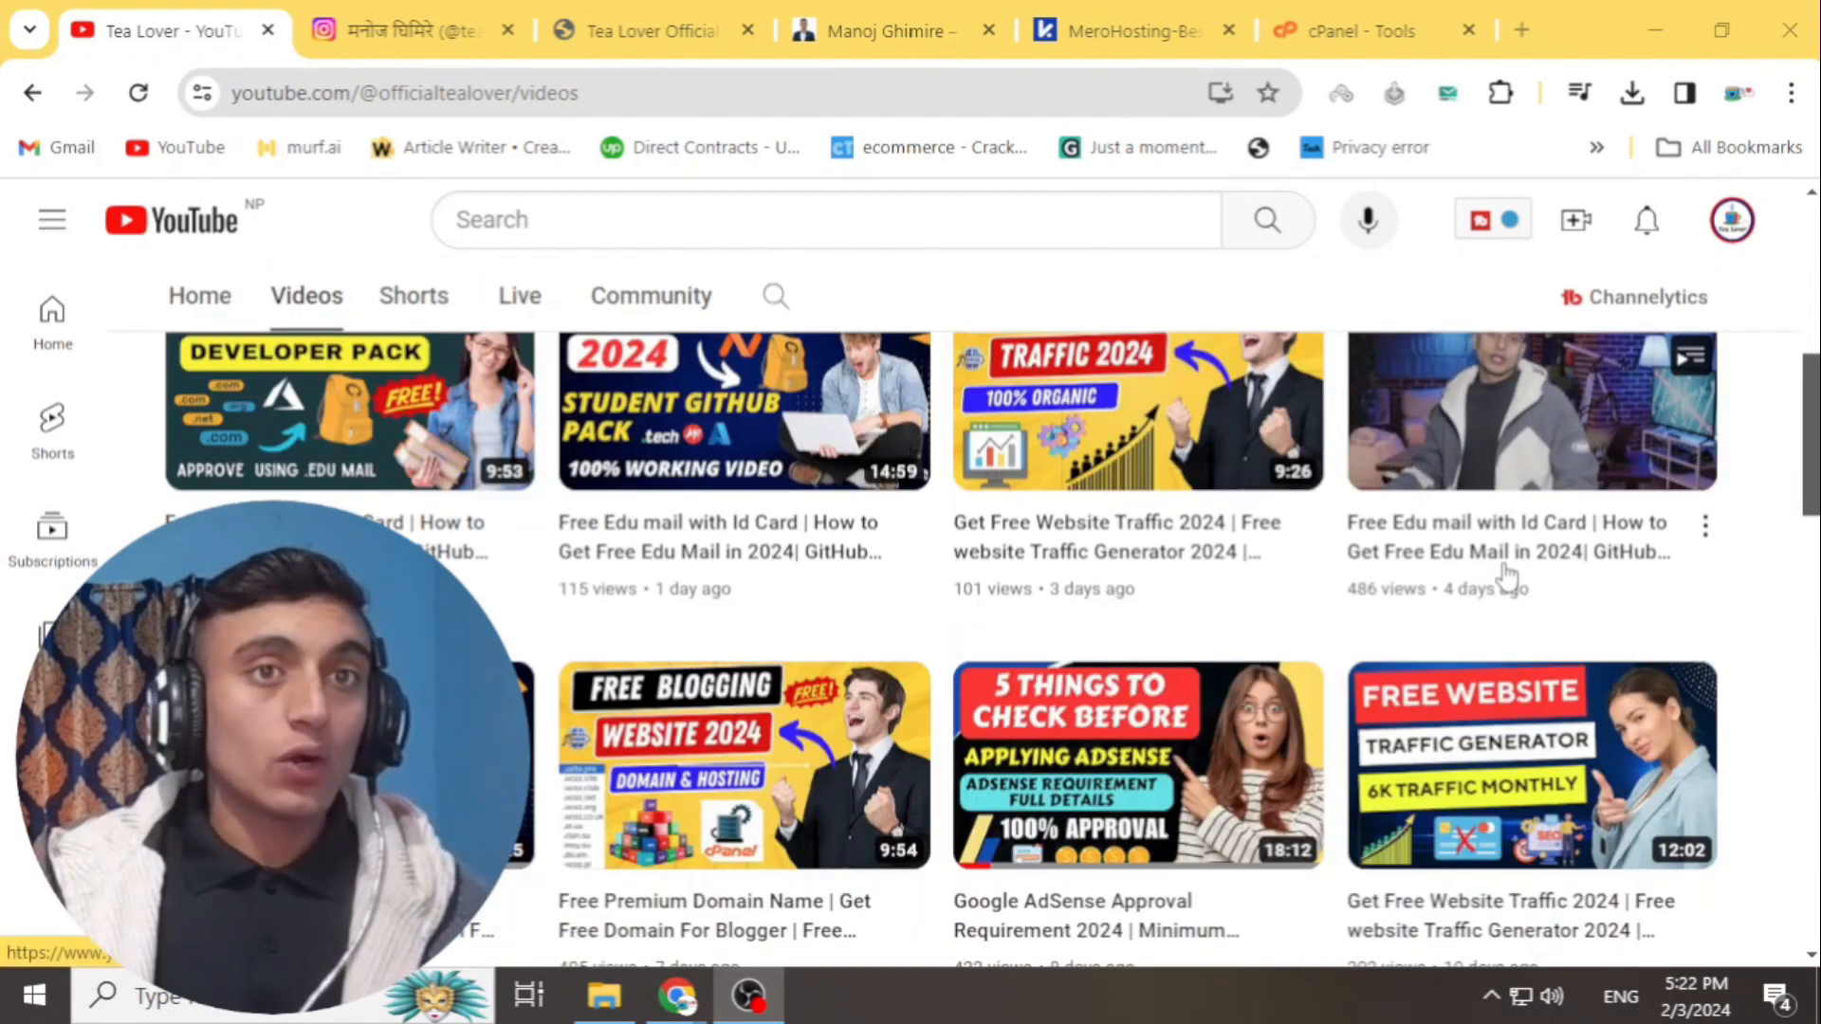
- Browse the Tea Lover channel's uploaded videos, then switch to the personal portfolio website
{"action": "scroll", "coordinate": [1479, 567], "scroll_direction": "down", "scroll_amount": 2}
{"action": "scroll", "coordinate": [1461, 568], "scroll_direction": "down", "scroll_amount": 4}
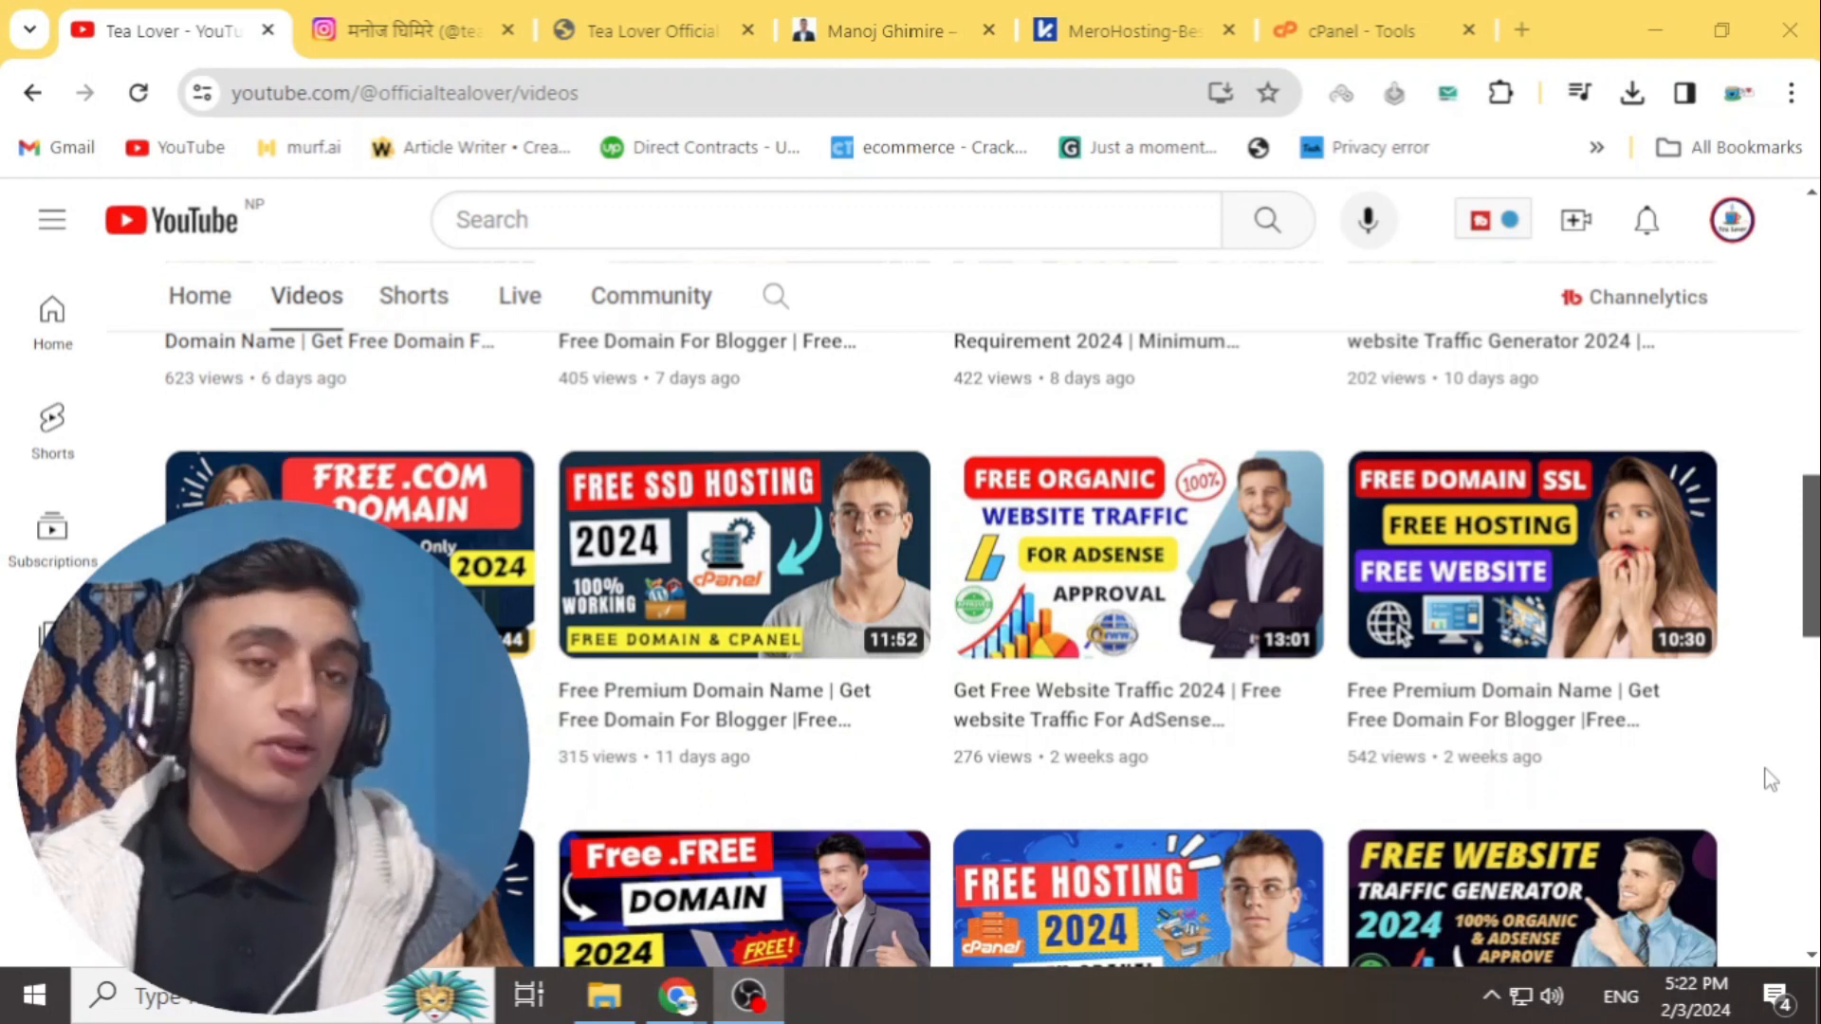
{"action": "scroll", "coordinate": [1770, 779], "scroll_direction": "down", "scroll_amount": 4}
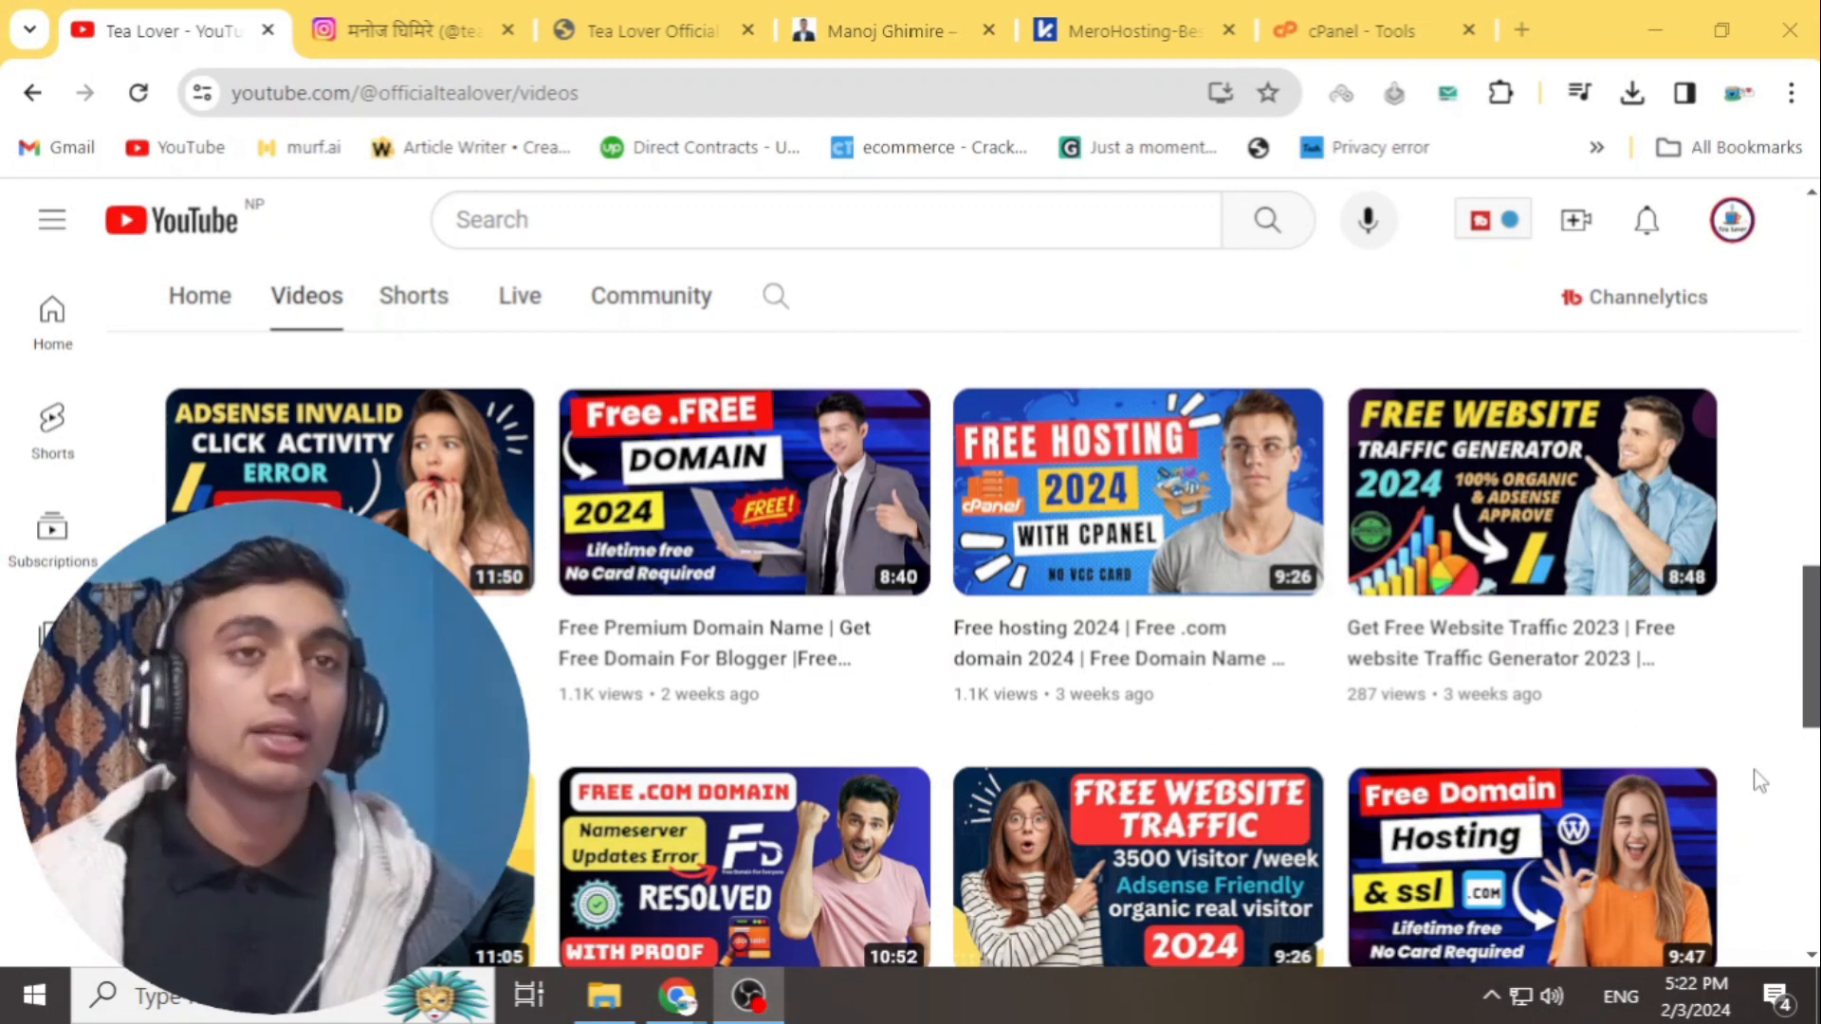
{"action": "left_click", "coordinate": [678, 30]}
{"action": "left_click", "coordinate": [854, 30]}
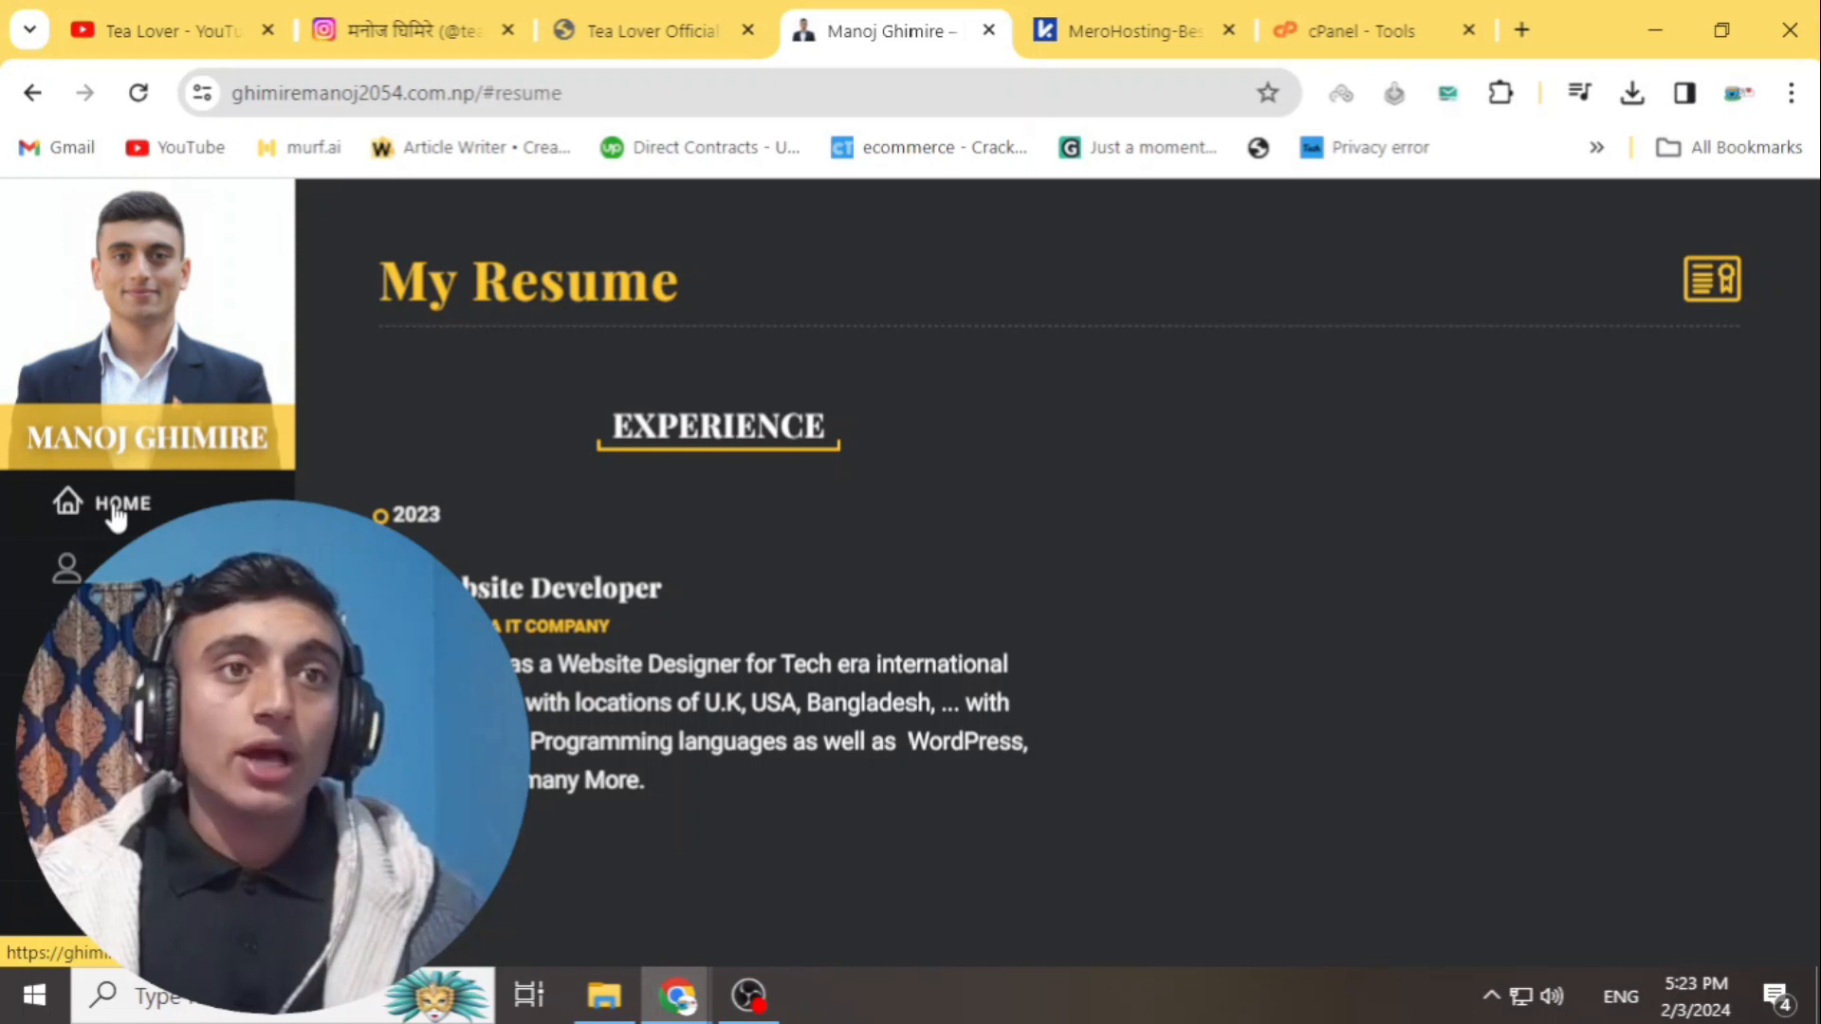
- Tour the portfolio's Home, About Me, My Resume and My Blogs sections
{"action": "left_click", "coordinate": [116, 512]}
{"action": "left_click", "coordinate": [105, 567]}
{"action": "left_click", "coordinate": [107, 635]}
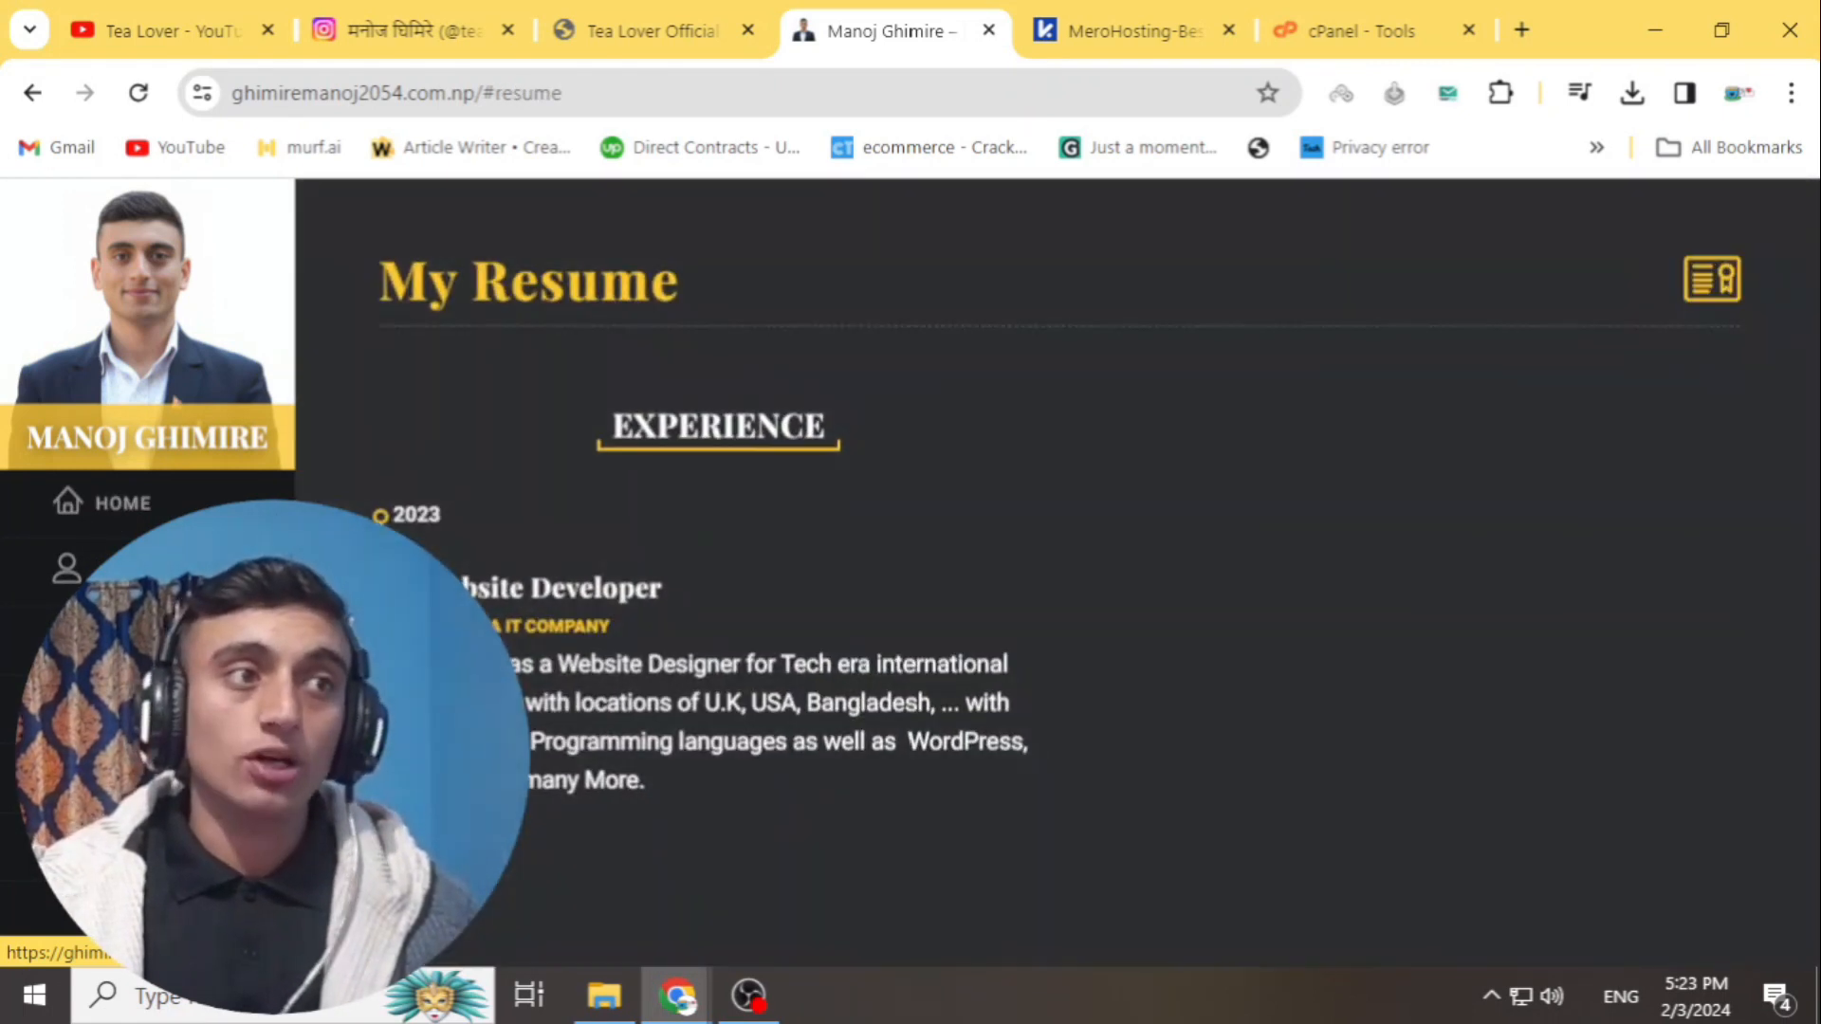
{"action": "left_click", "coordinate": [106, 707]}
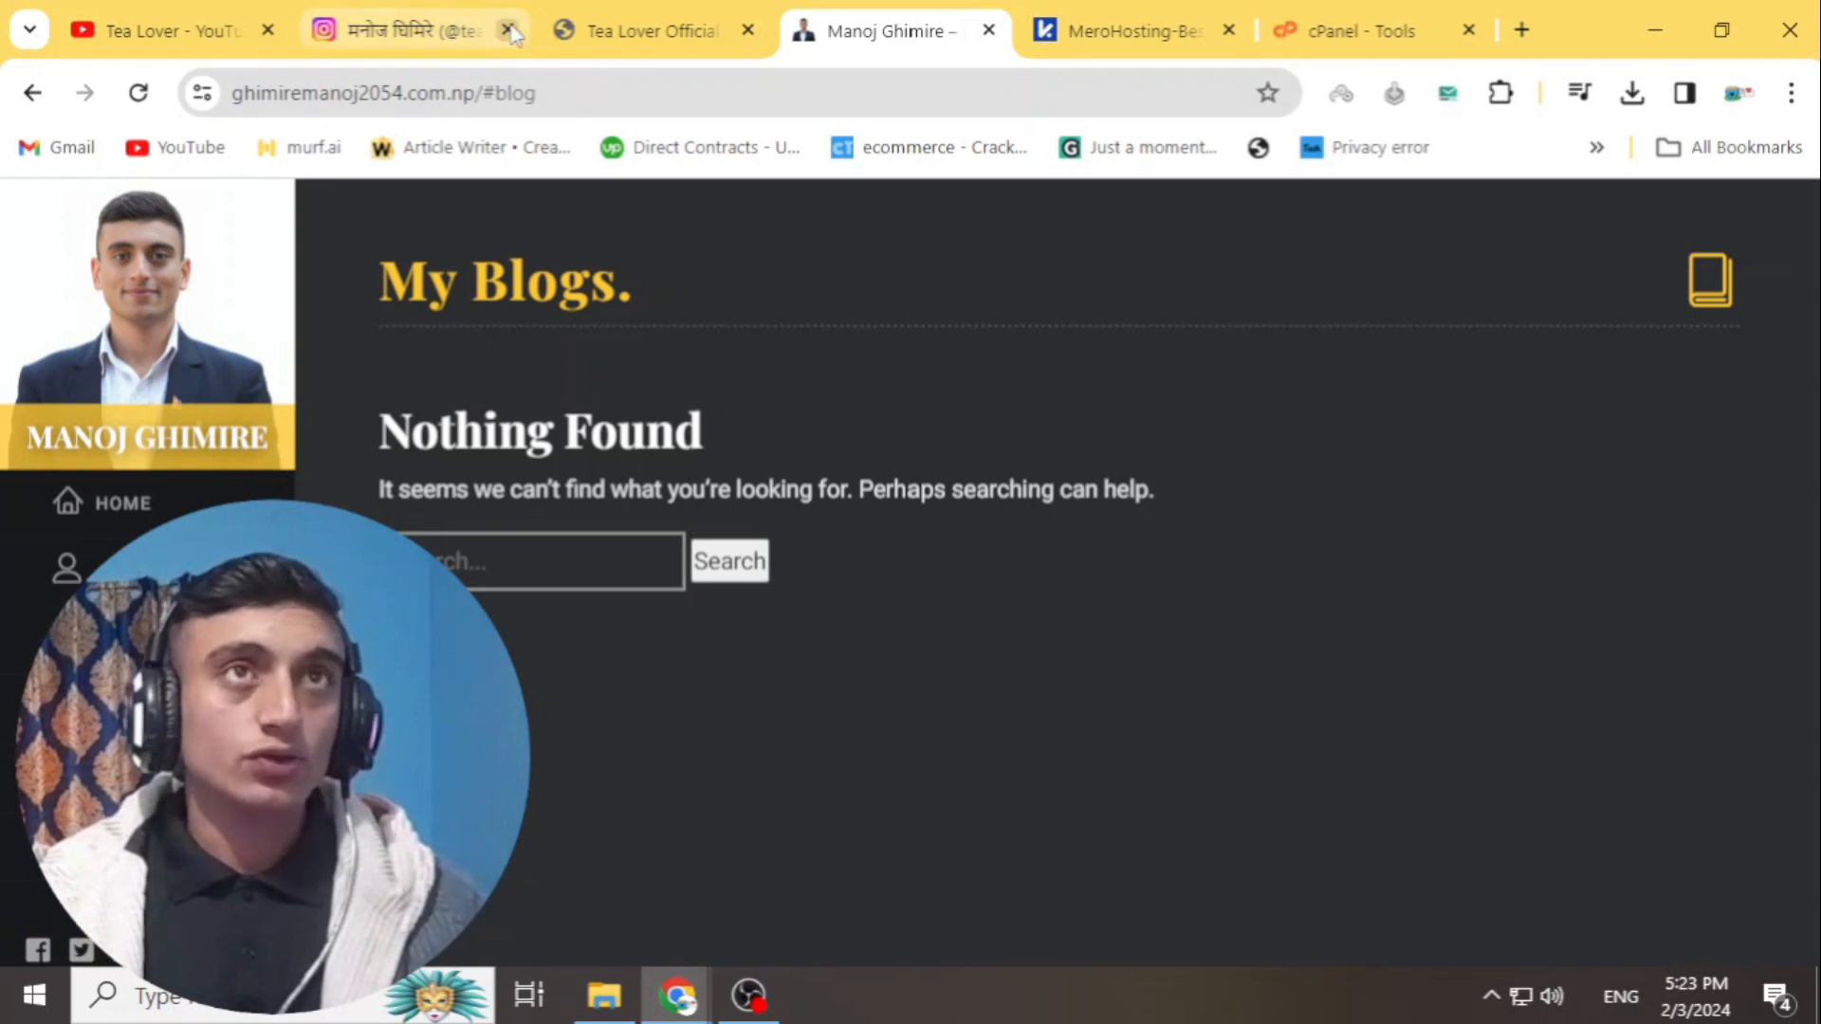
- Scroll through the Tea Lover Official blog's Free Traffic posts, then switch to its Instagram profile
{"action": "left_click", "coordinate": [611, 36]}
{"action": "scroll", "coordinate": [901, 561], "scroll_direction": "down", "scroll_amount": 5}
{"action": "scroll", "coordinate": [904, 563], "scroll_direction": "down", "scroll_amount": 8}
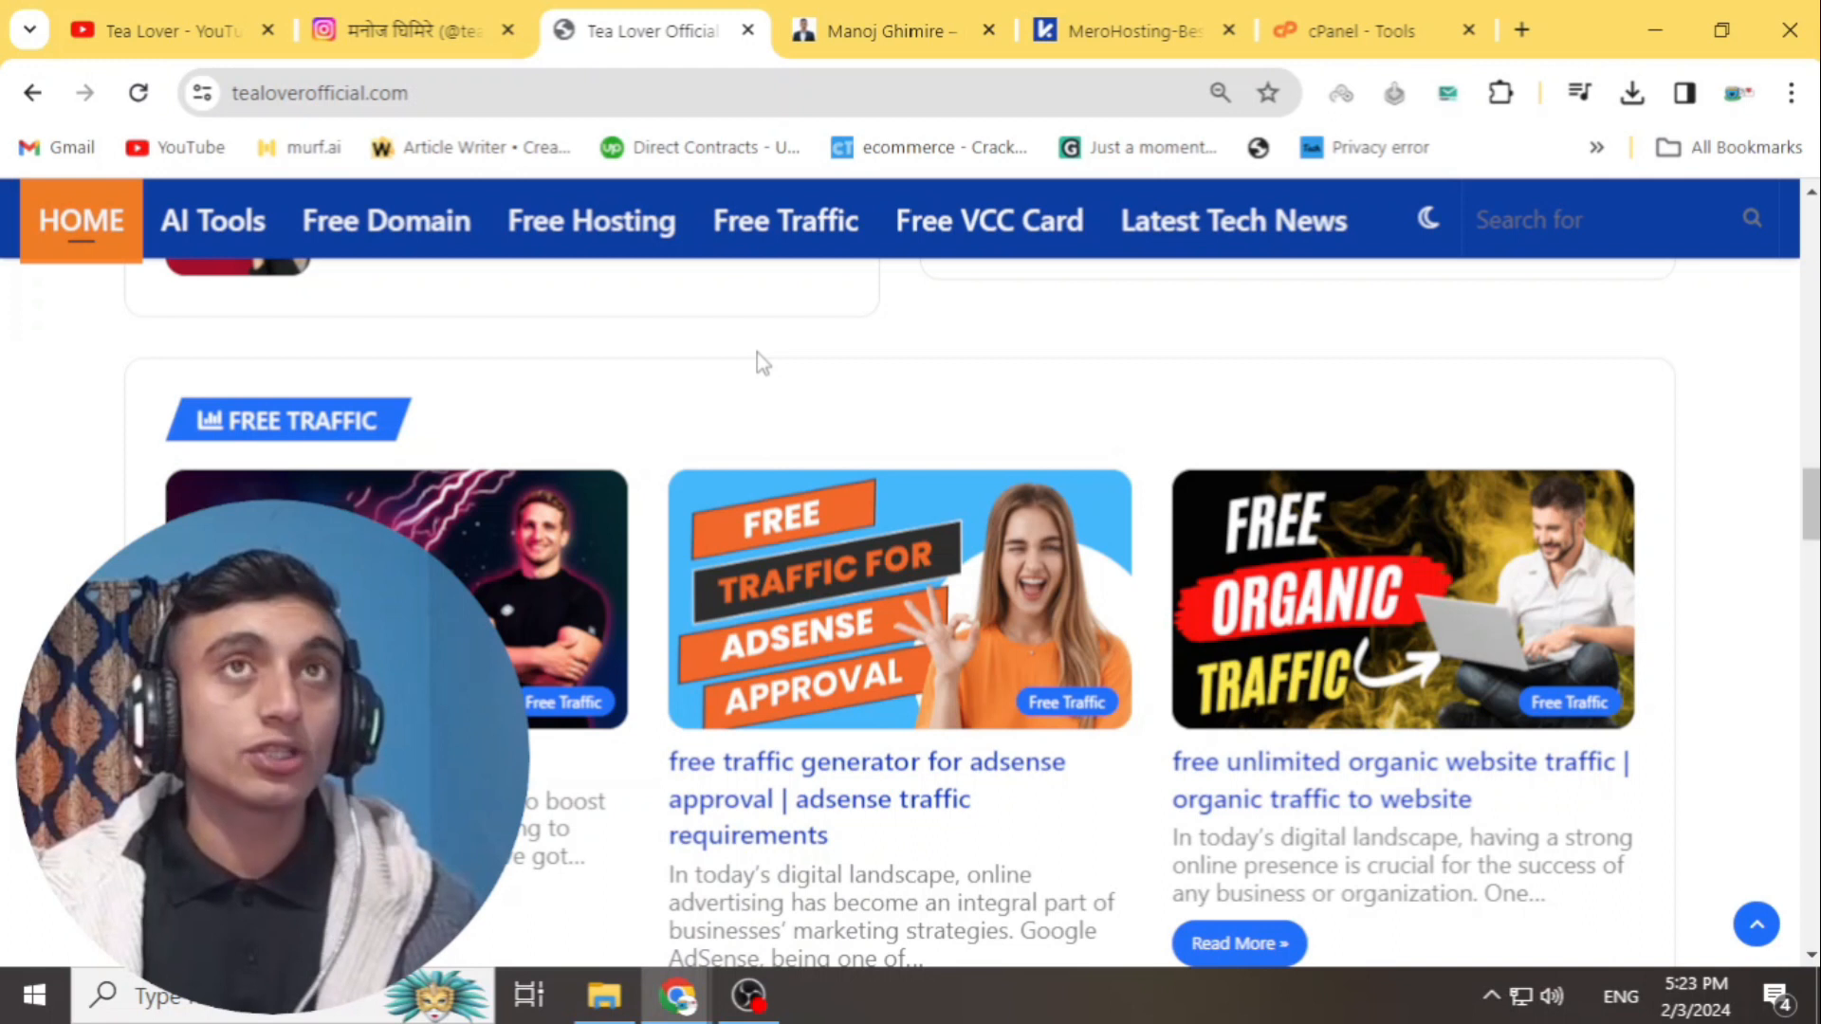
{"action": "scroll", "coordinate": [736, 342], "scroll_direction": "down", "scroll_amount": 8}
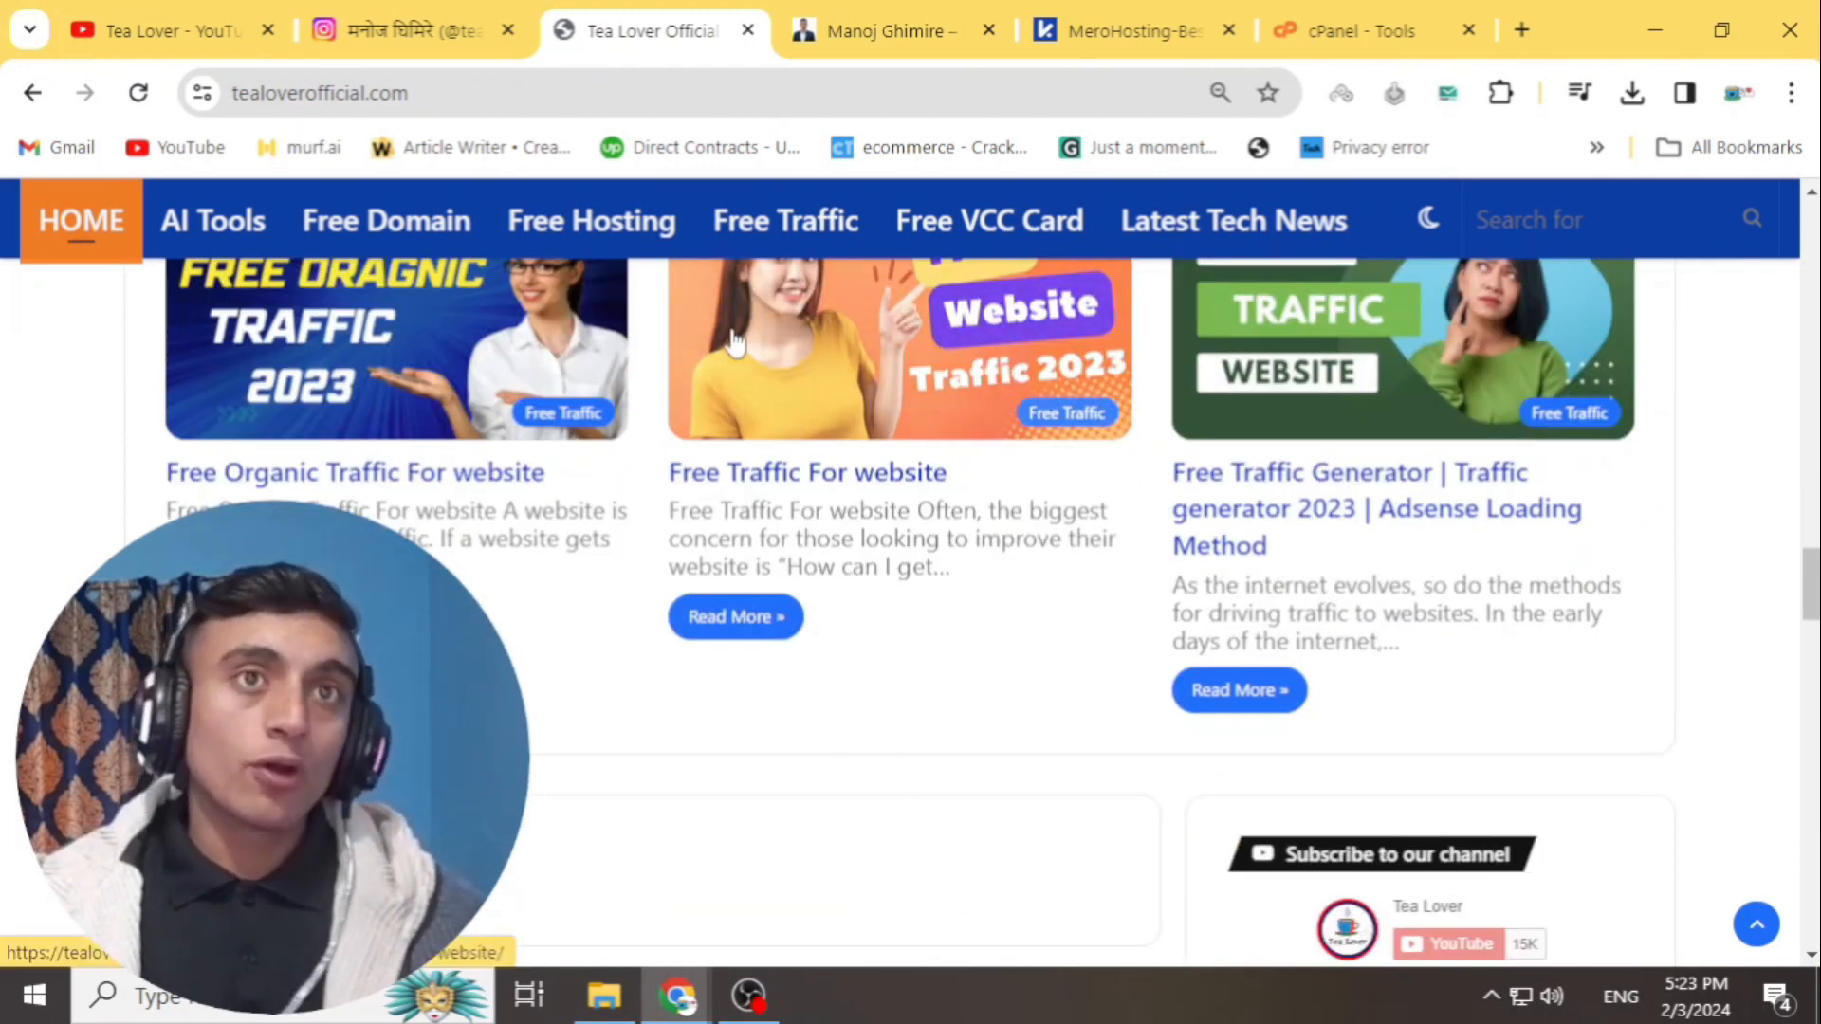
{"action": "scroll", "coordinate": [735, 341], "scroll_direction": "up", "scroll_amount": 5}
{"action": "left_click", "coordinate": [432, 33]}
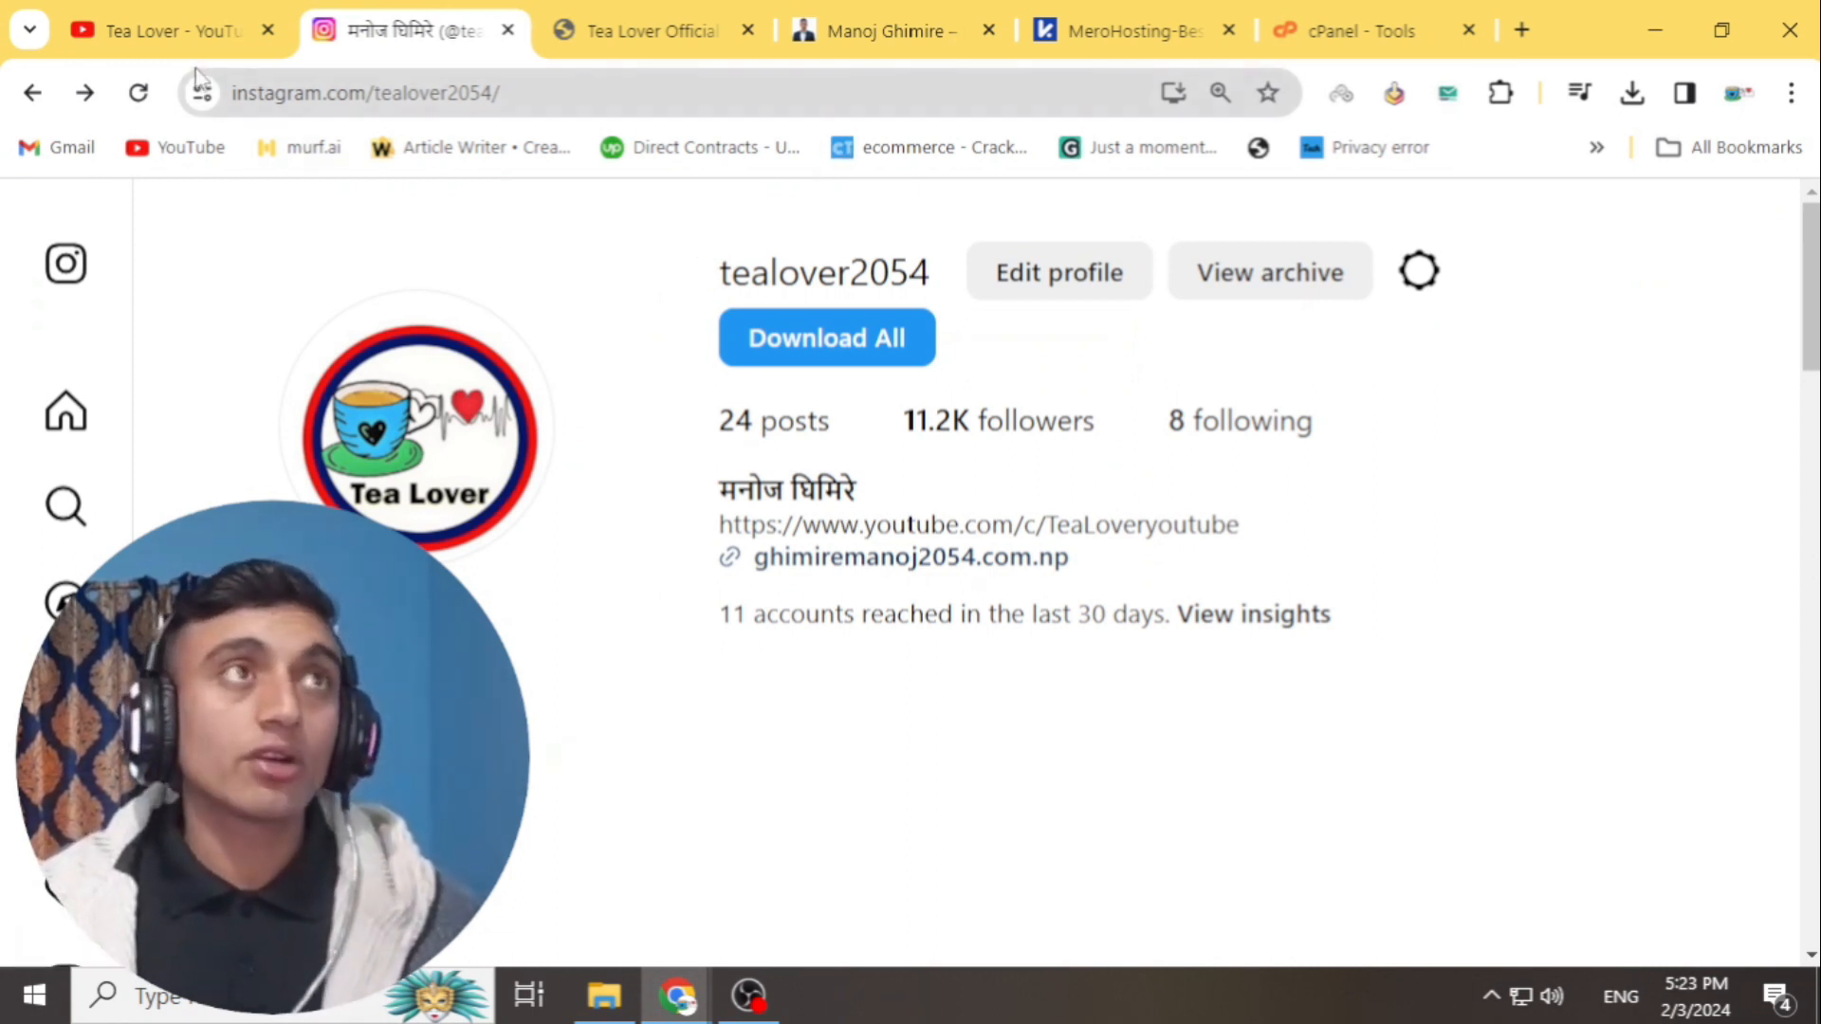
- Return to the top of the Tea Lover YouTube channel, then switch to MeroHosting's domains list
{"action": "left_click", "coordinate": [174, 38]}
{"action": "scroll", "coordinate": [1048, 599], "scroll_direction": "down", "scroll_amount": 5}
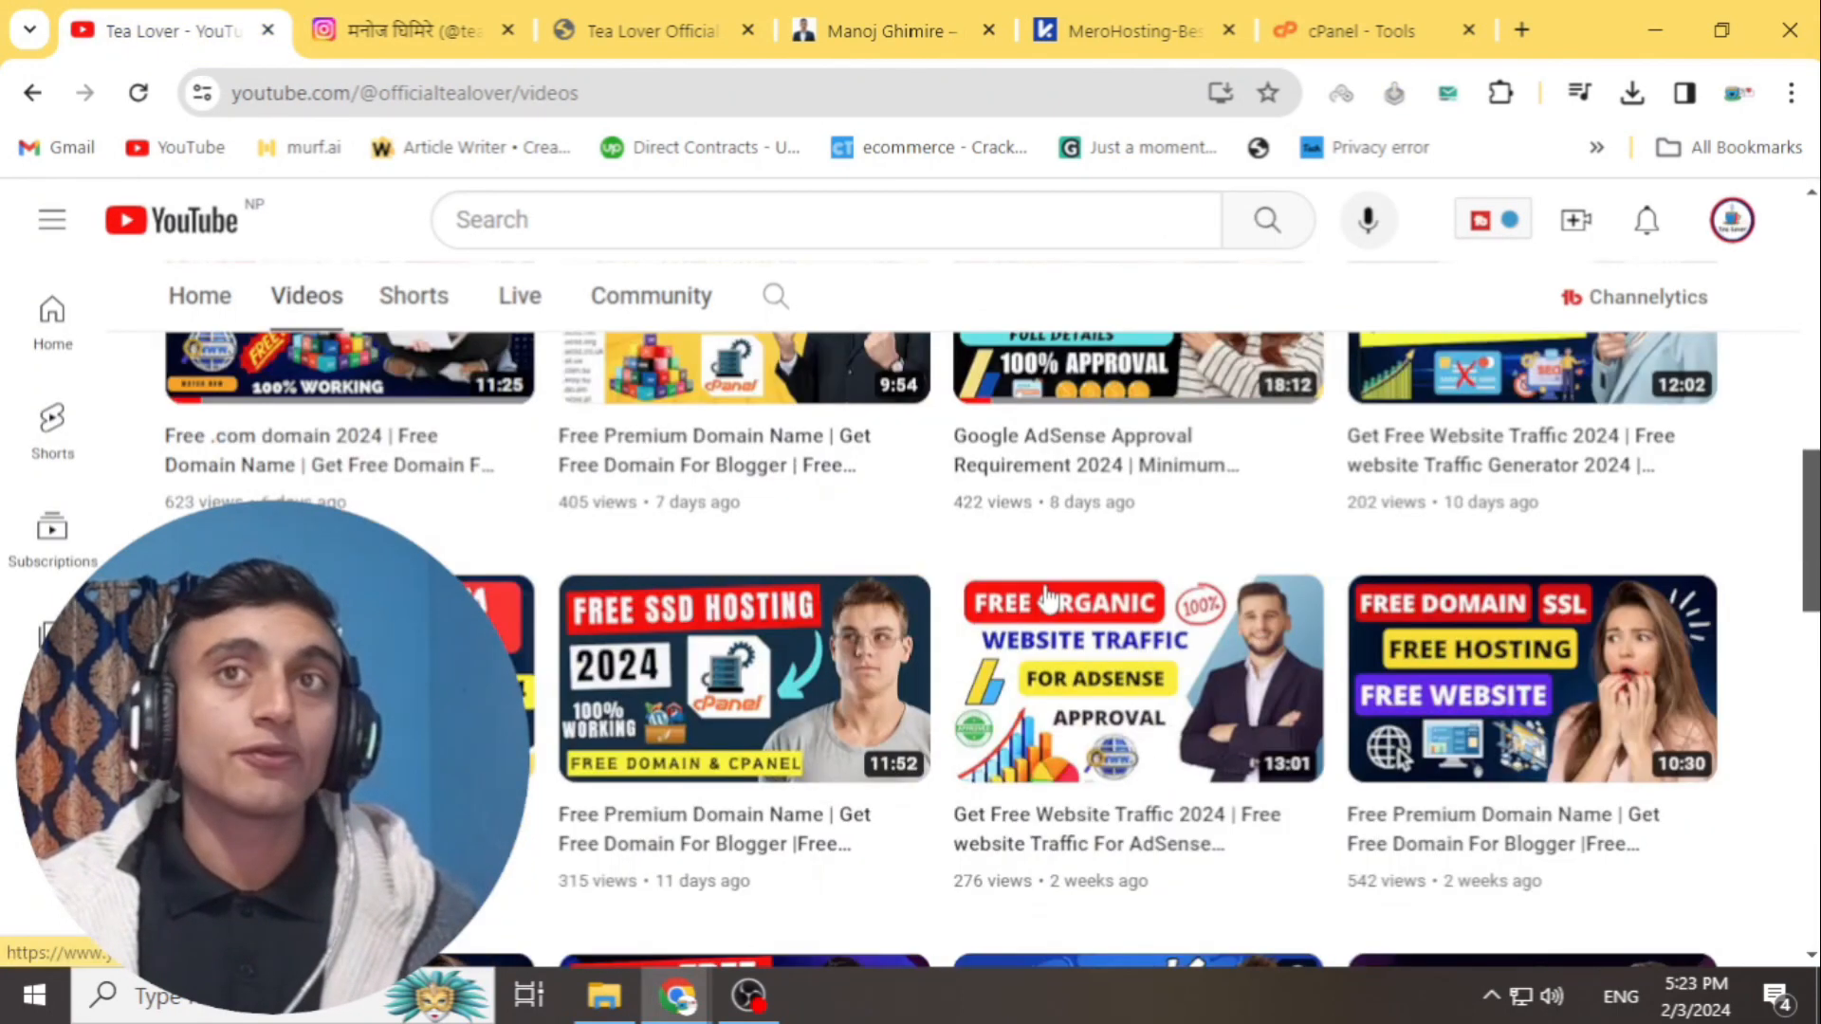
{"action": "scroll", "coordinate": [1048, 599], "scroll_direction": "up", "scroll_amount": 10}
{"action": "scroll", "coordinate": [1048, 599], "scroll_direction": "up", "scroll_amount": 3}
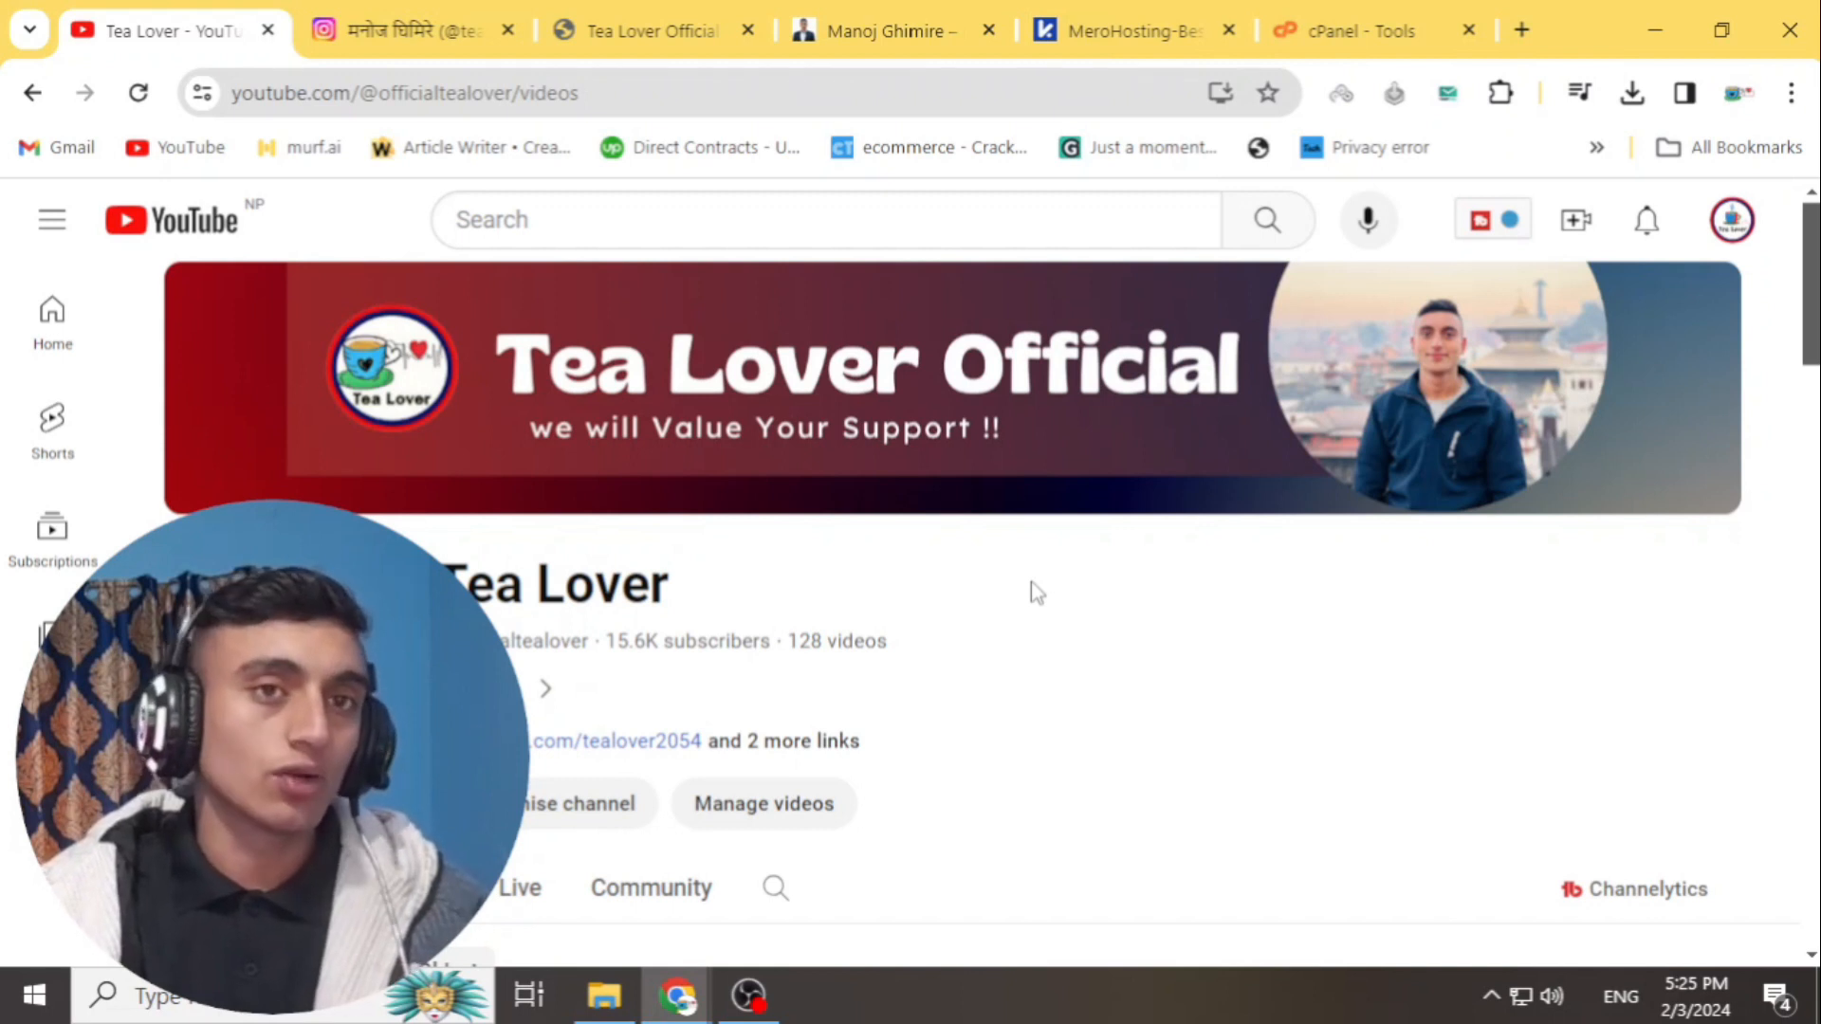
{"action": "left_click", "coordinate": [1096, 38]}
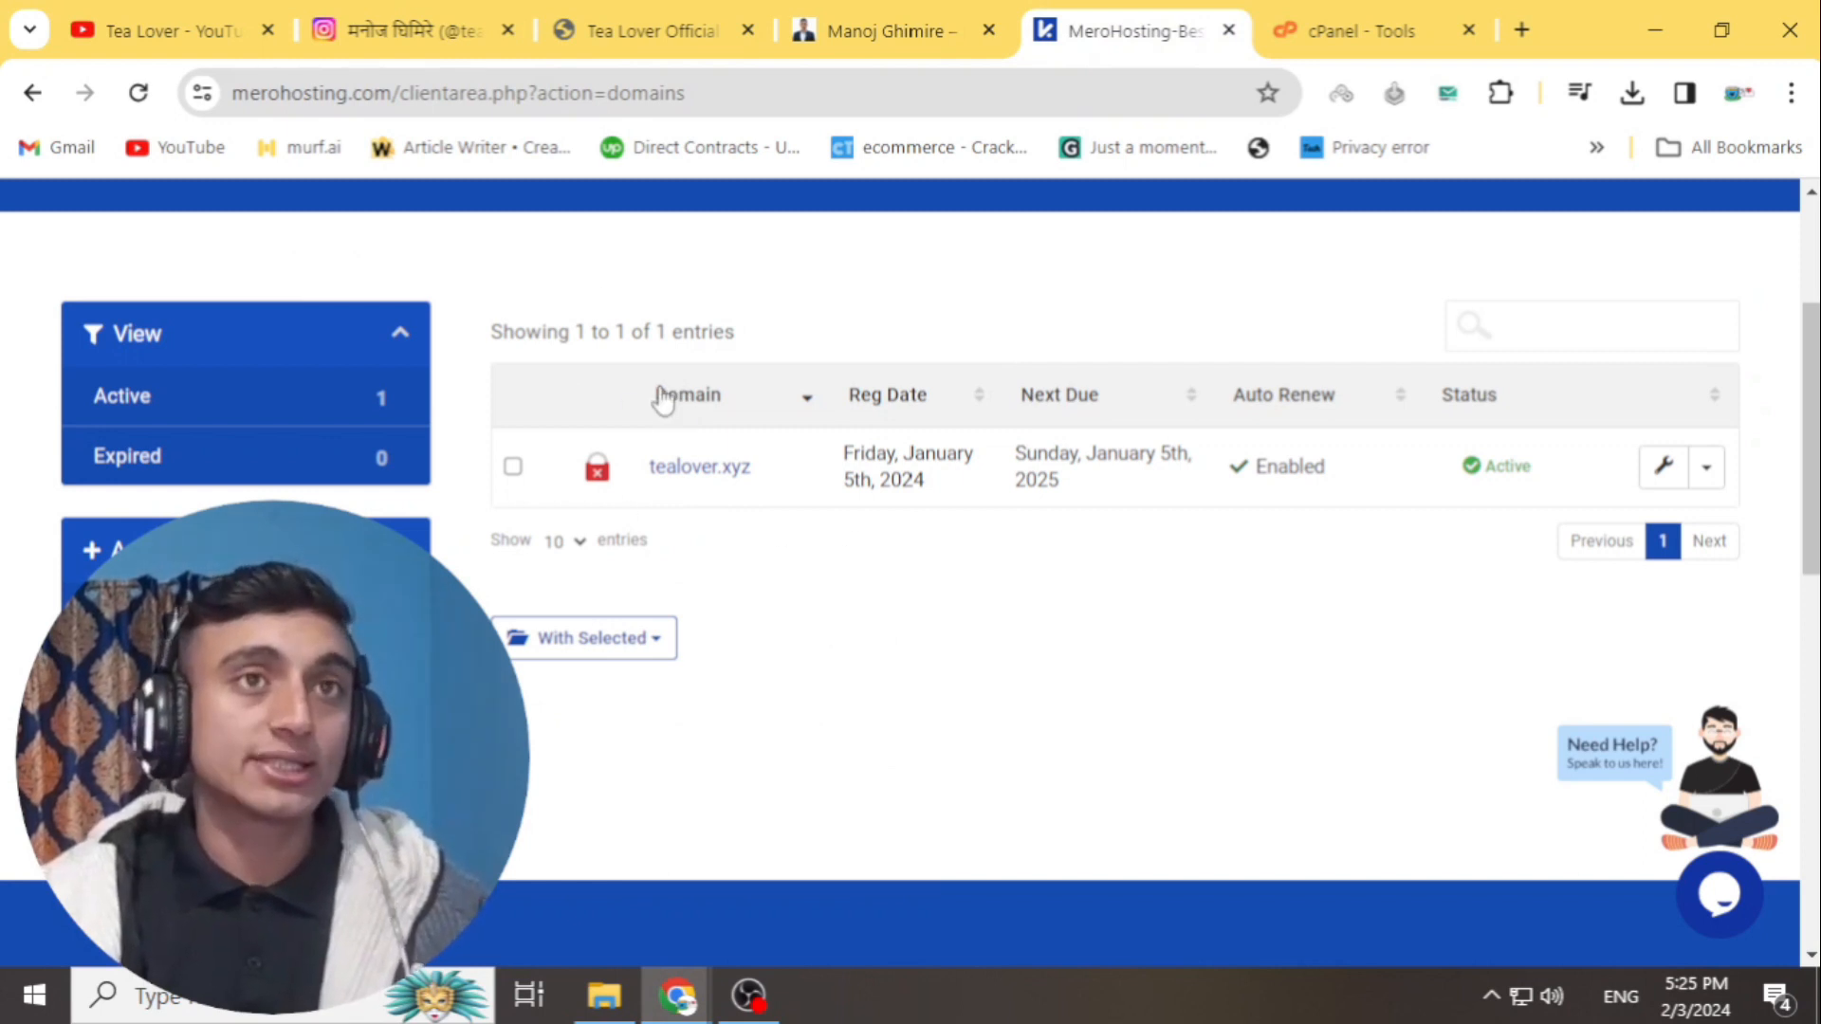
- Set tealover.xyz to 'Use custom nameservers' from its Manage menu in MeroHosting
{"action": "left_click", "coordinate": [1366, 30]}
{"action": "scroll", "coordinate": [711, 503], "scroll_direction": "down", "scroll_amount": 15}
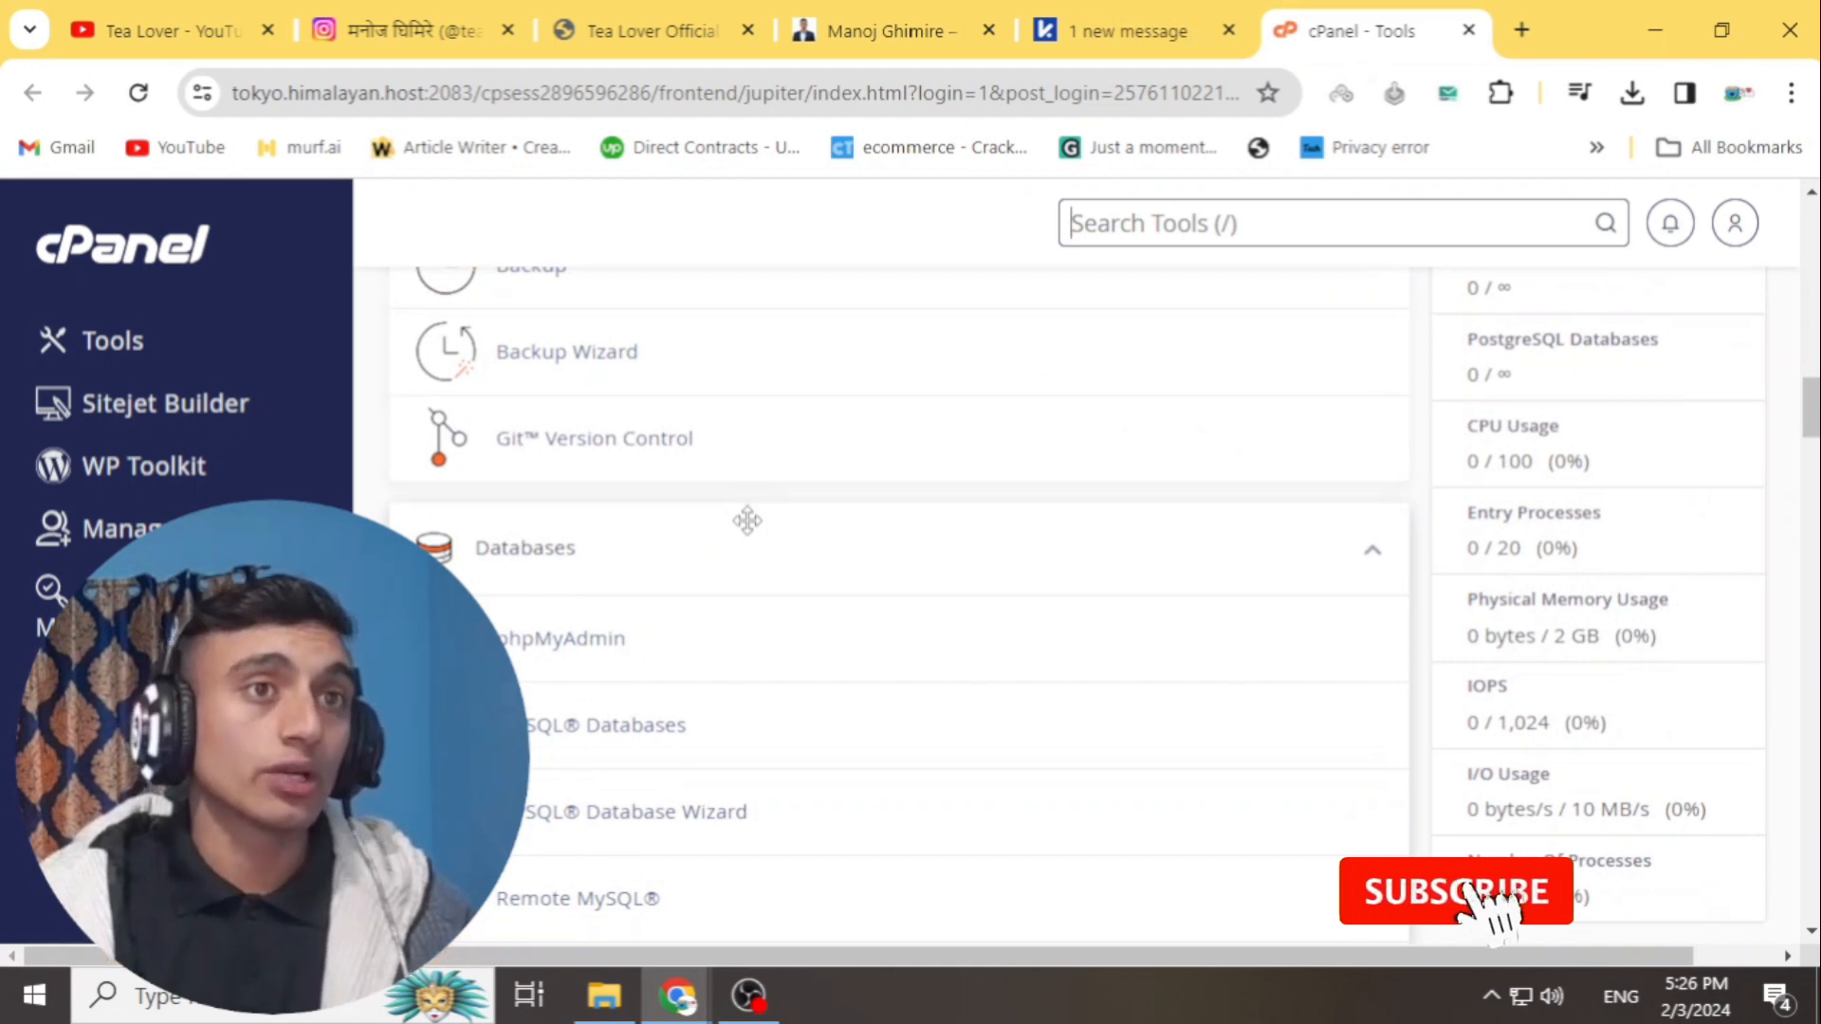
{"action": "left_click", "coordinate": [1052, 30]}
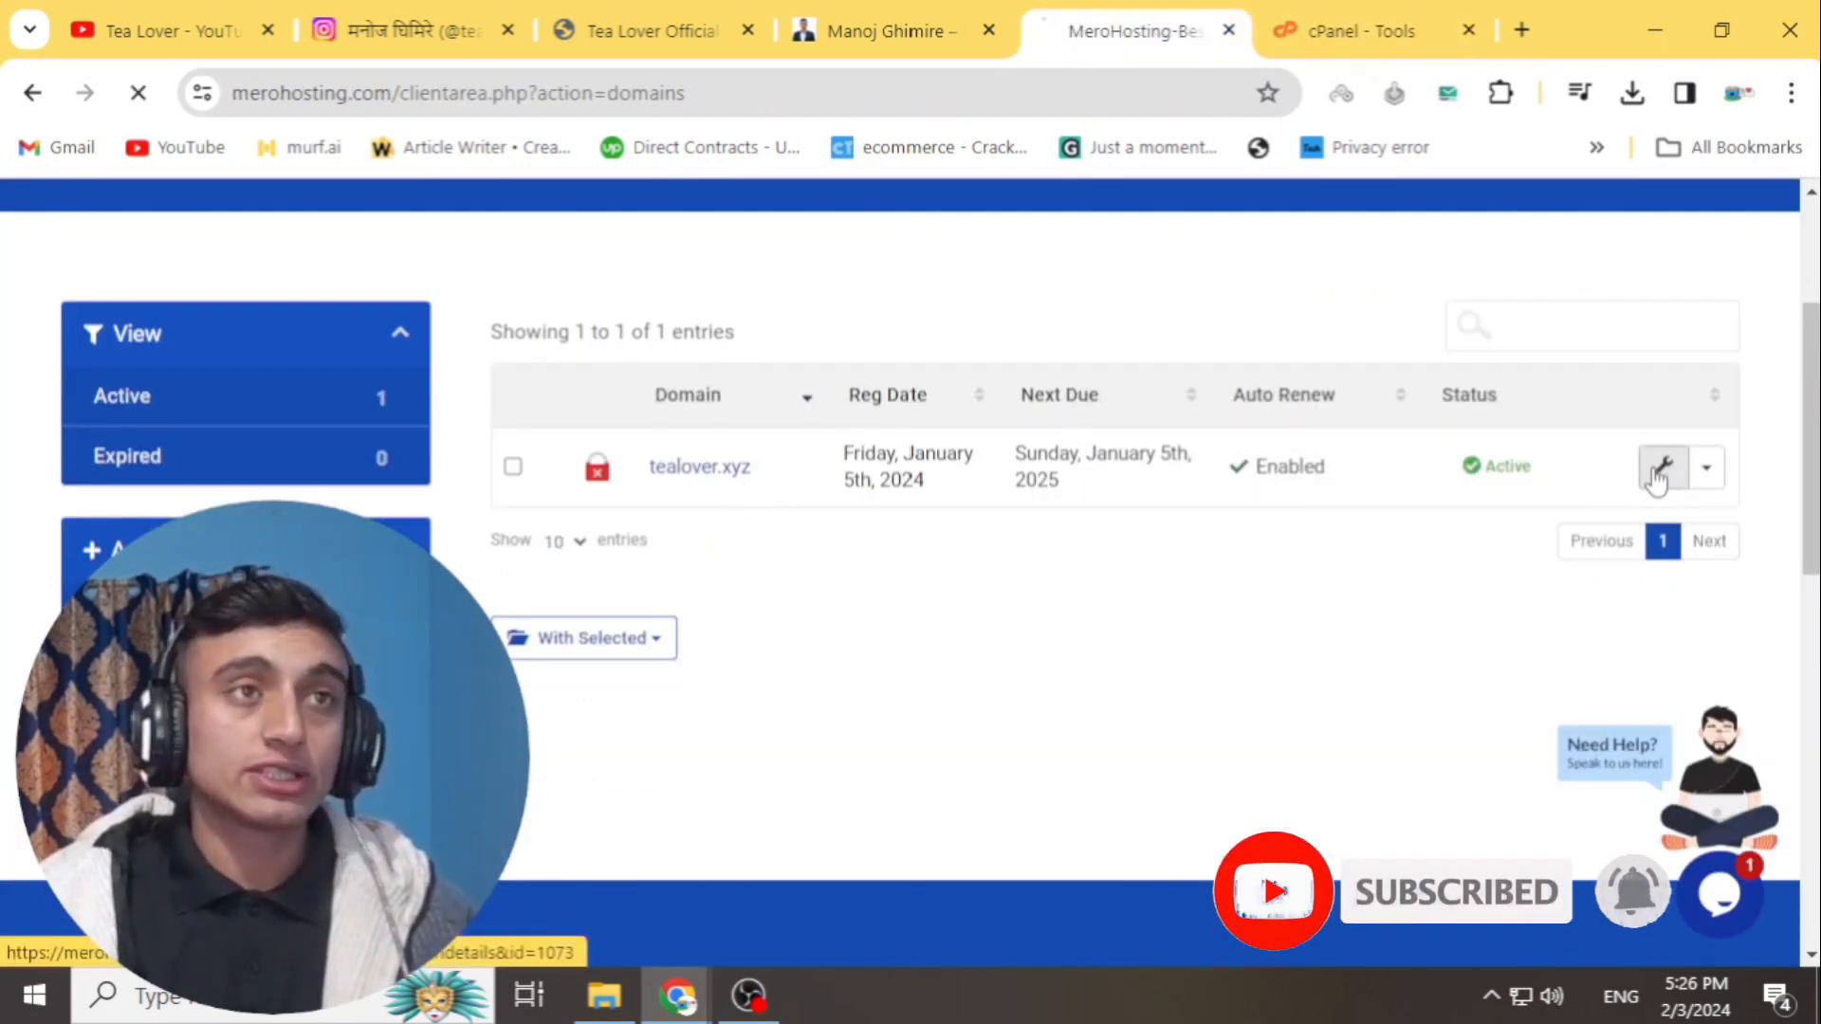
{"action": "left_click", "coordinate": [1657, 471]}
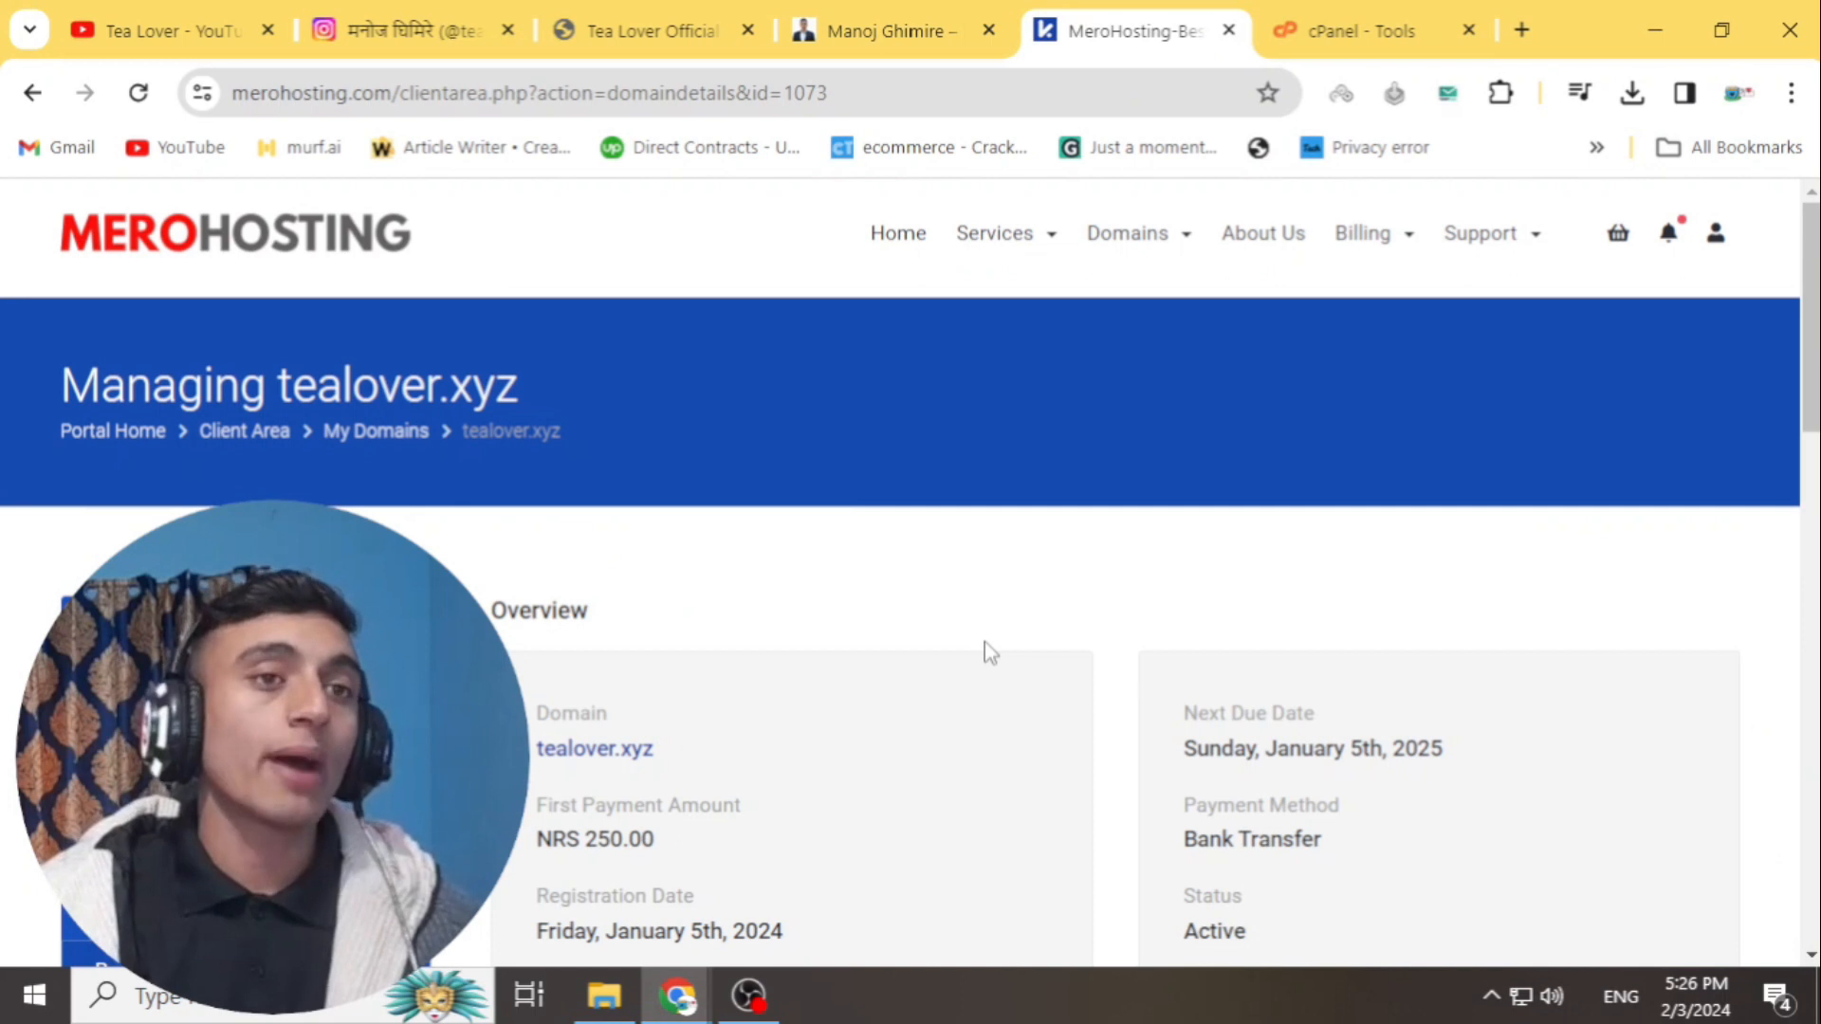
{"action": "scroll", "coordinate": [1035, 543], "scroll_direction": "down", "scroll_amount": 3}
{"action": "left_click", "coordinate": [181, 508]}
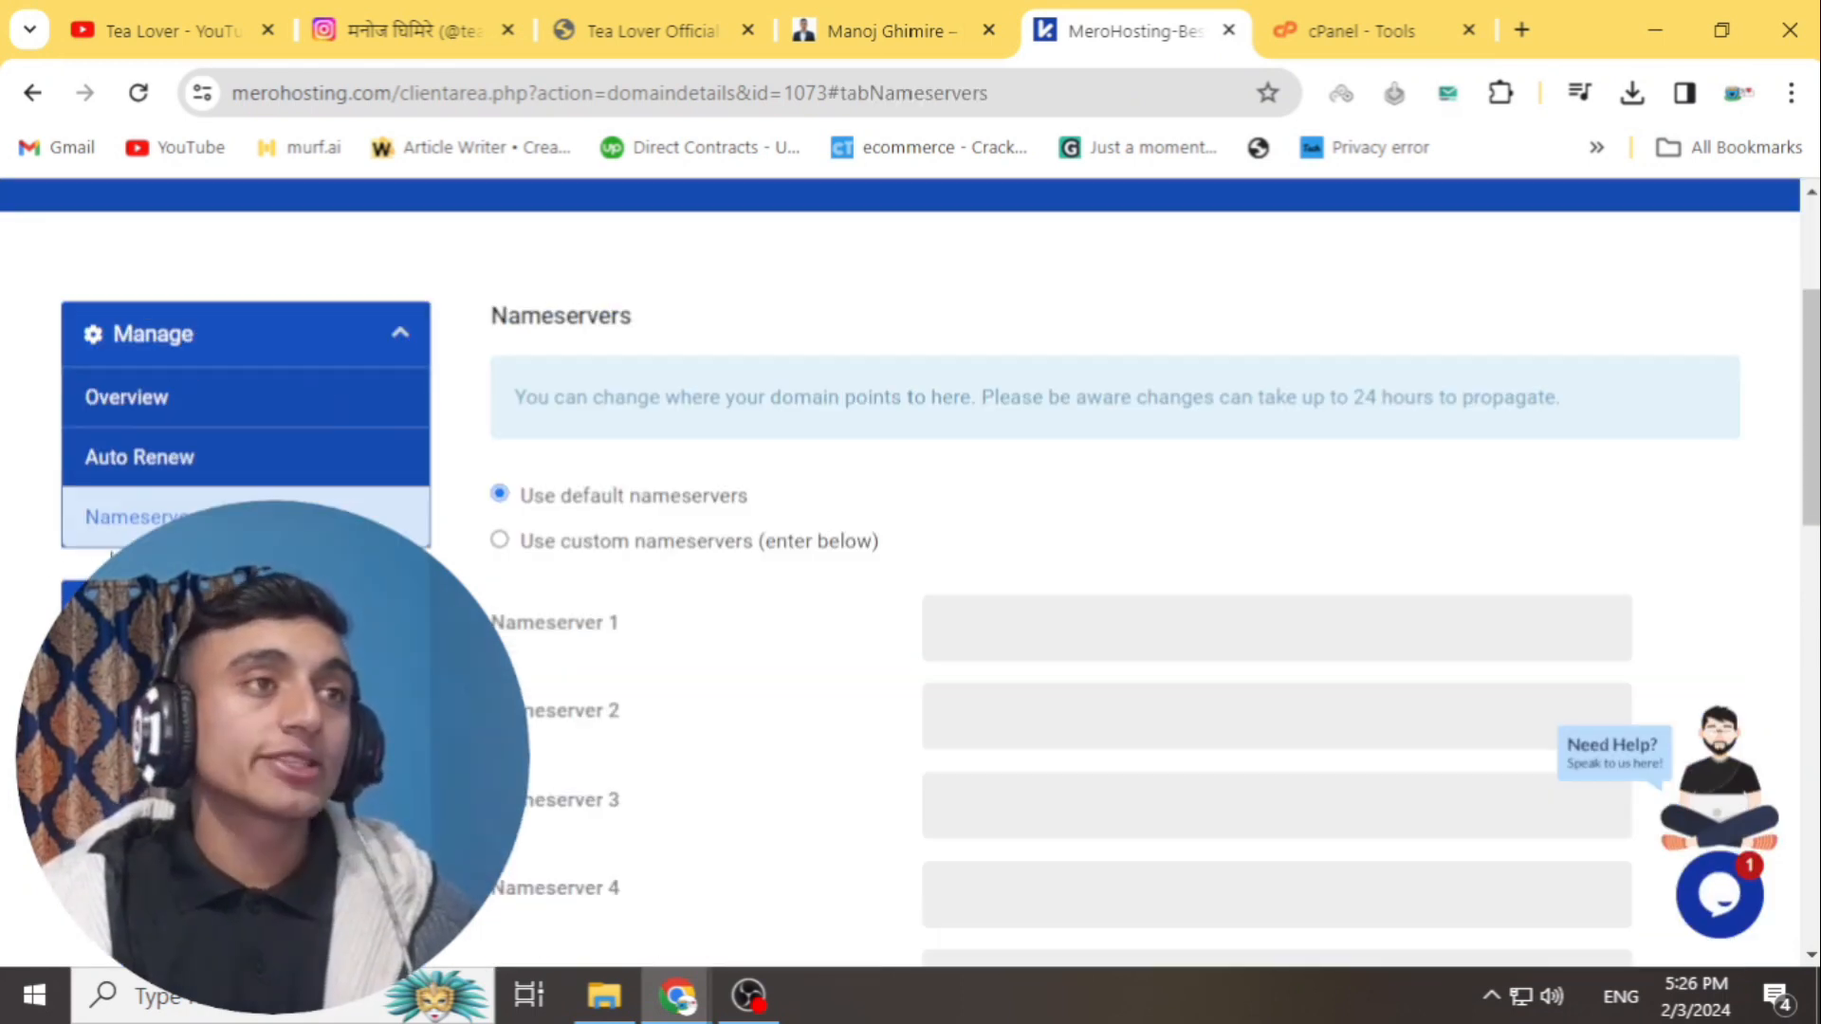
{"action": "scroll", "coordinate": [642, 423], "scroll_direction": "down", "scroll_amount": 3}
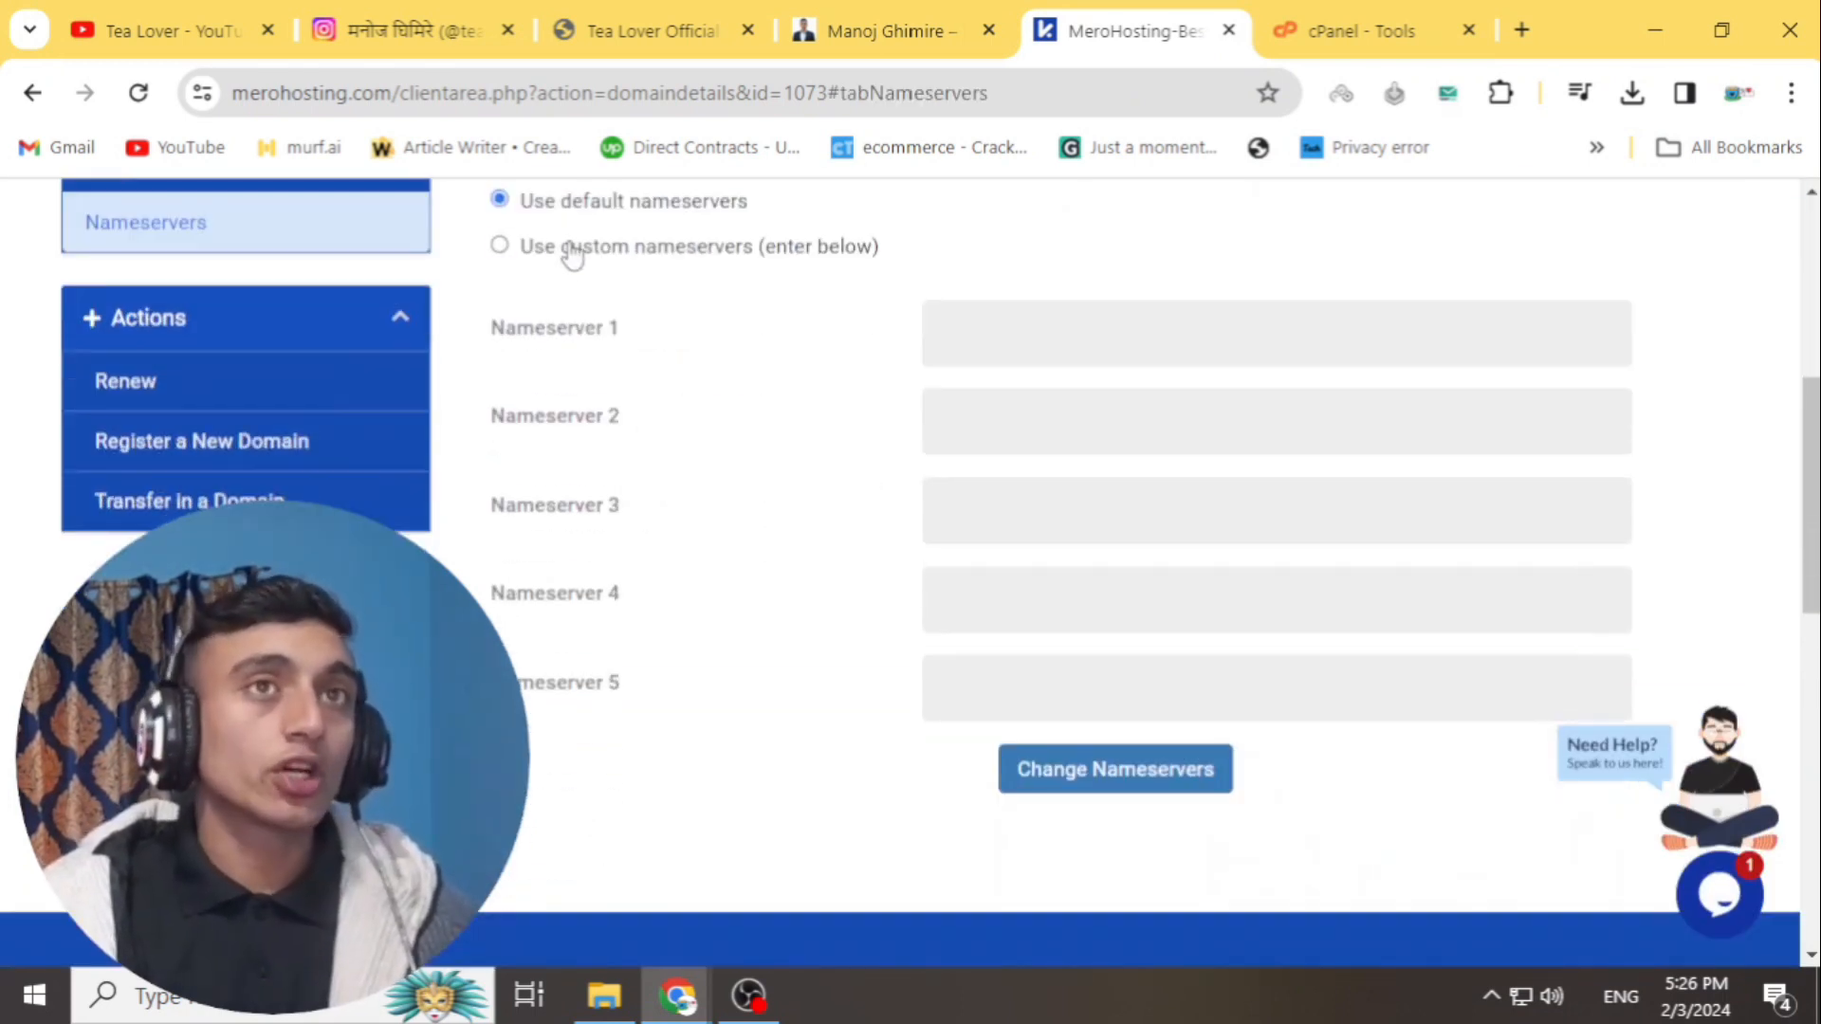
{"action": "left_click", "coordinate": [571, 250]}
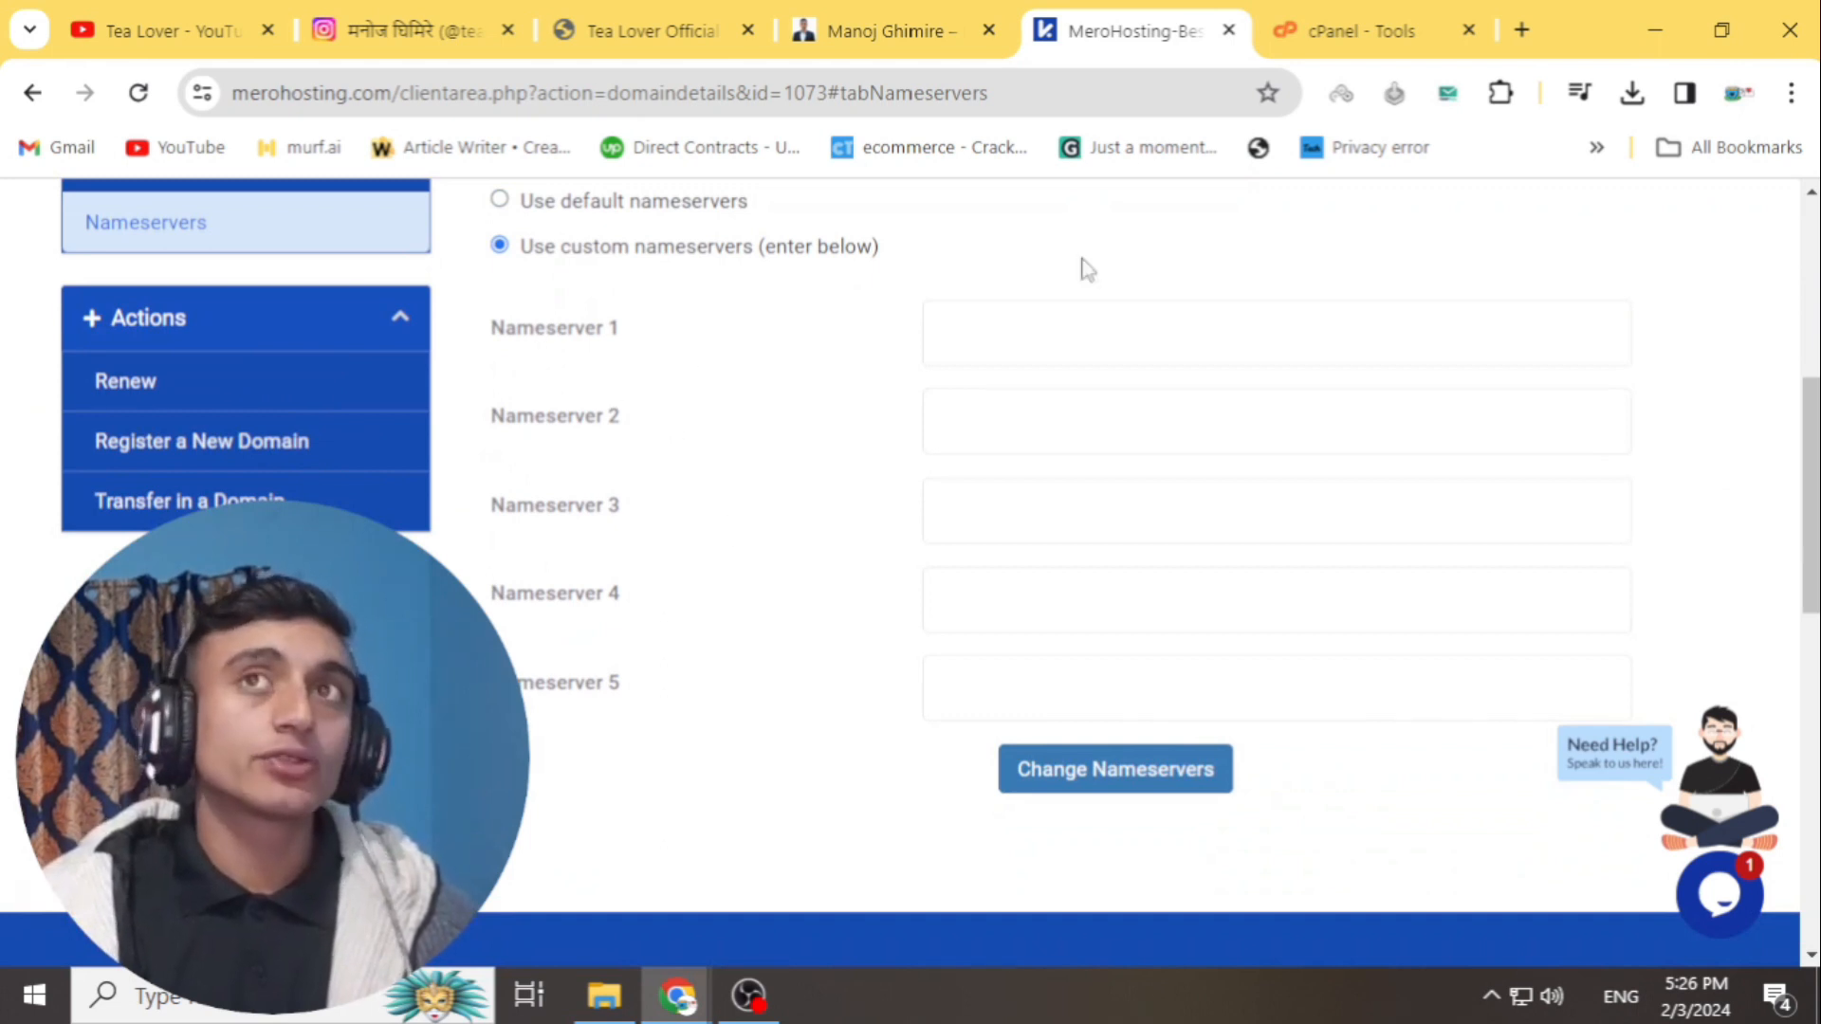
- Check the nameserver form once more, then return to the cPanel Tools page
{"action": "left_click", "coordinate": [1375, 28]}
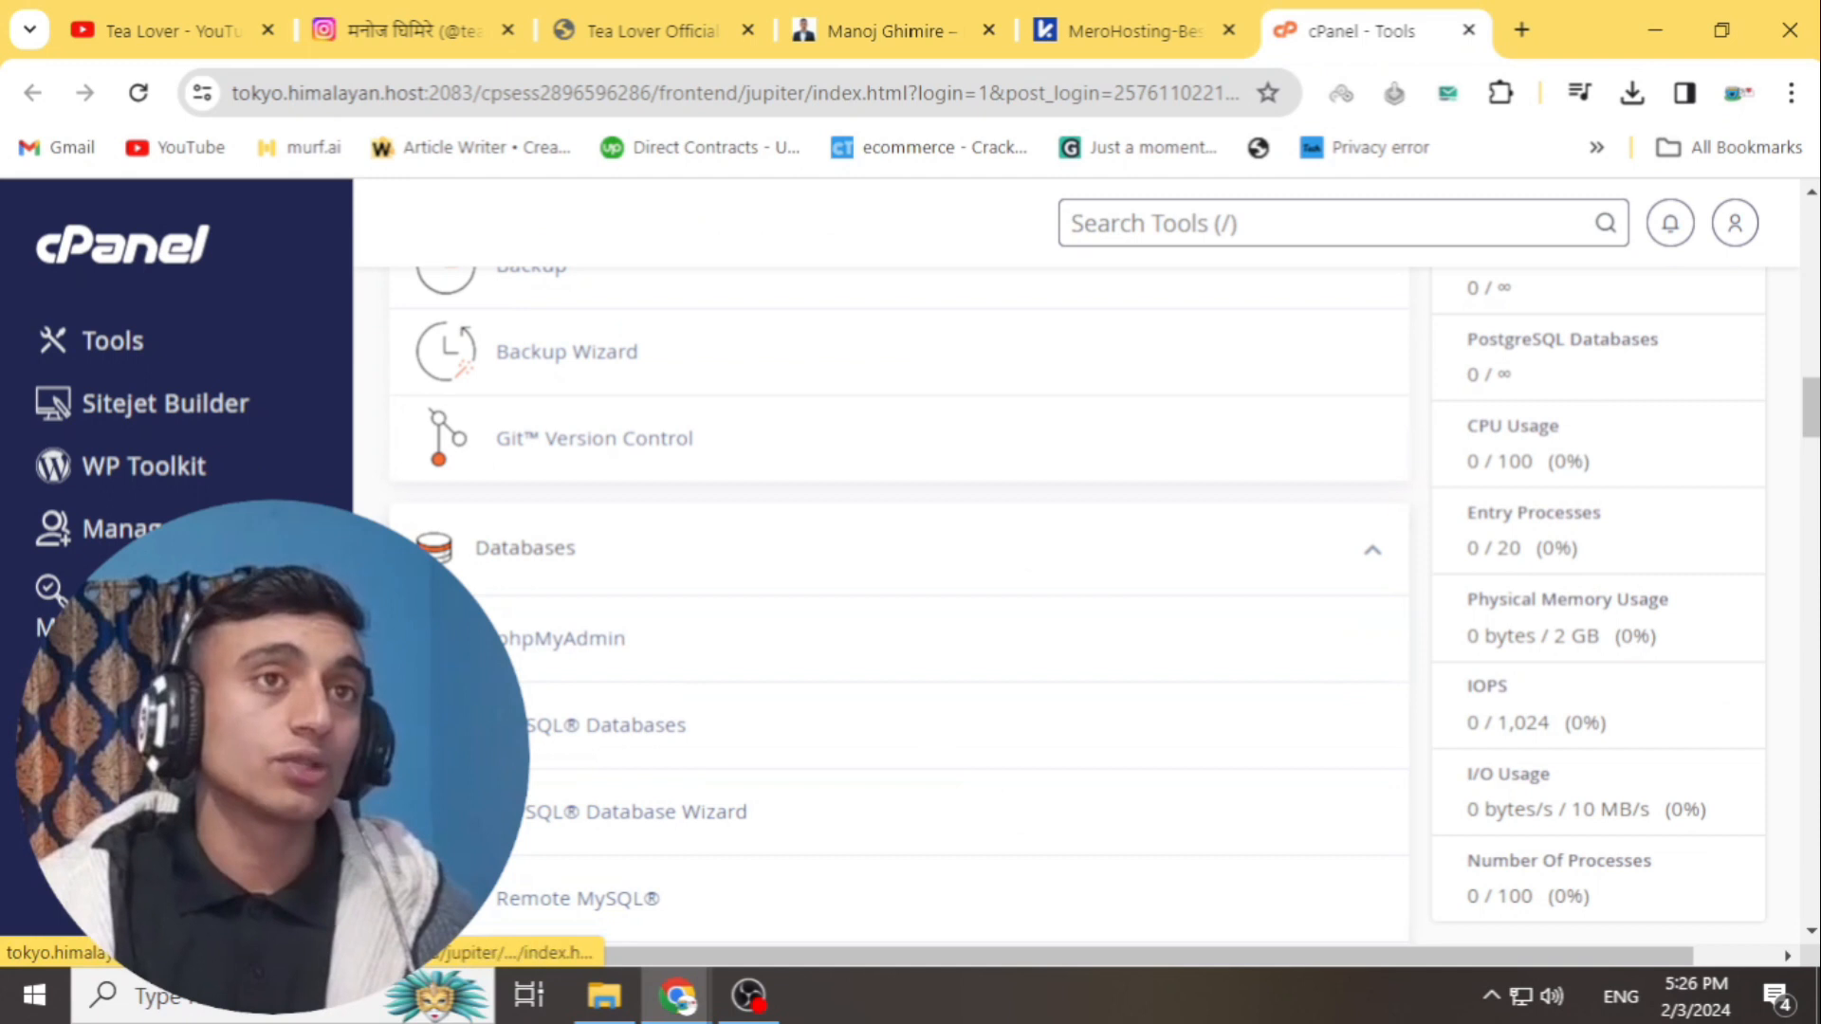
{"action": "left_click", "coordinate": [1057, 36]}
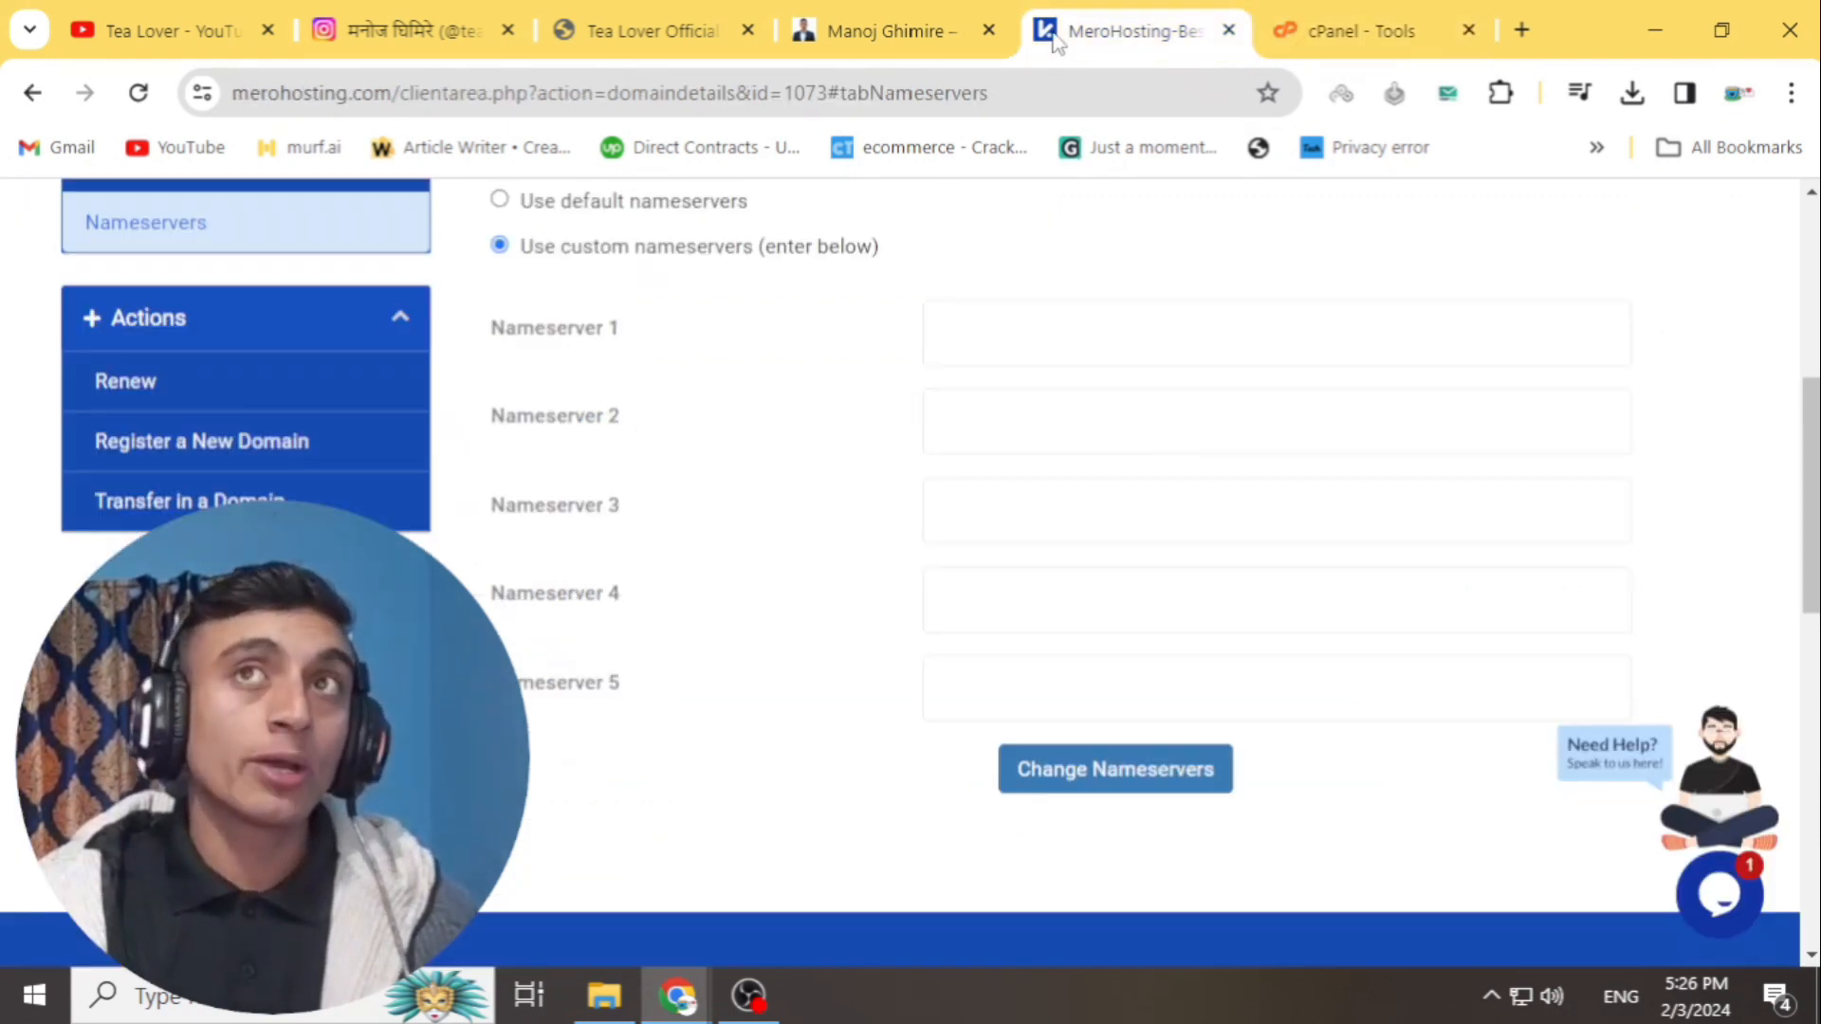
{"action": "scroll", "coordinate": [130, 342], "scroll_direction": "up", "scroll_amount": 3}
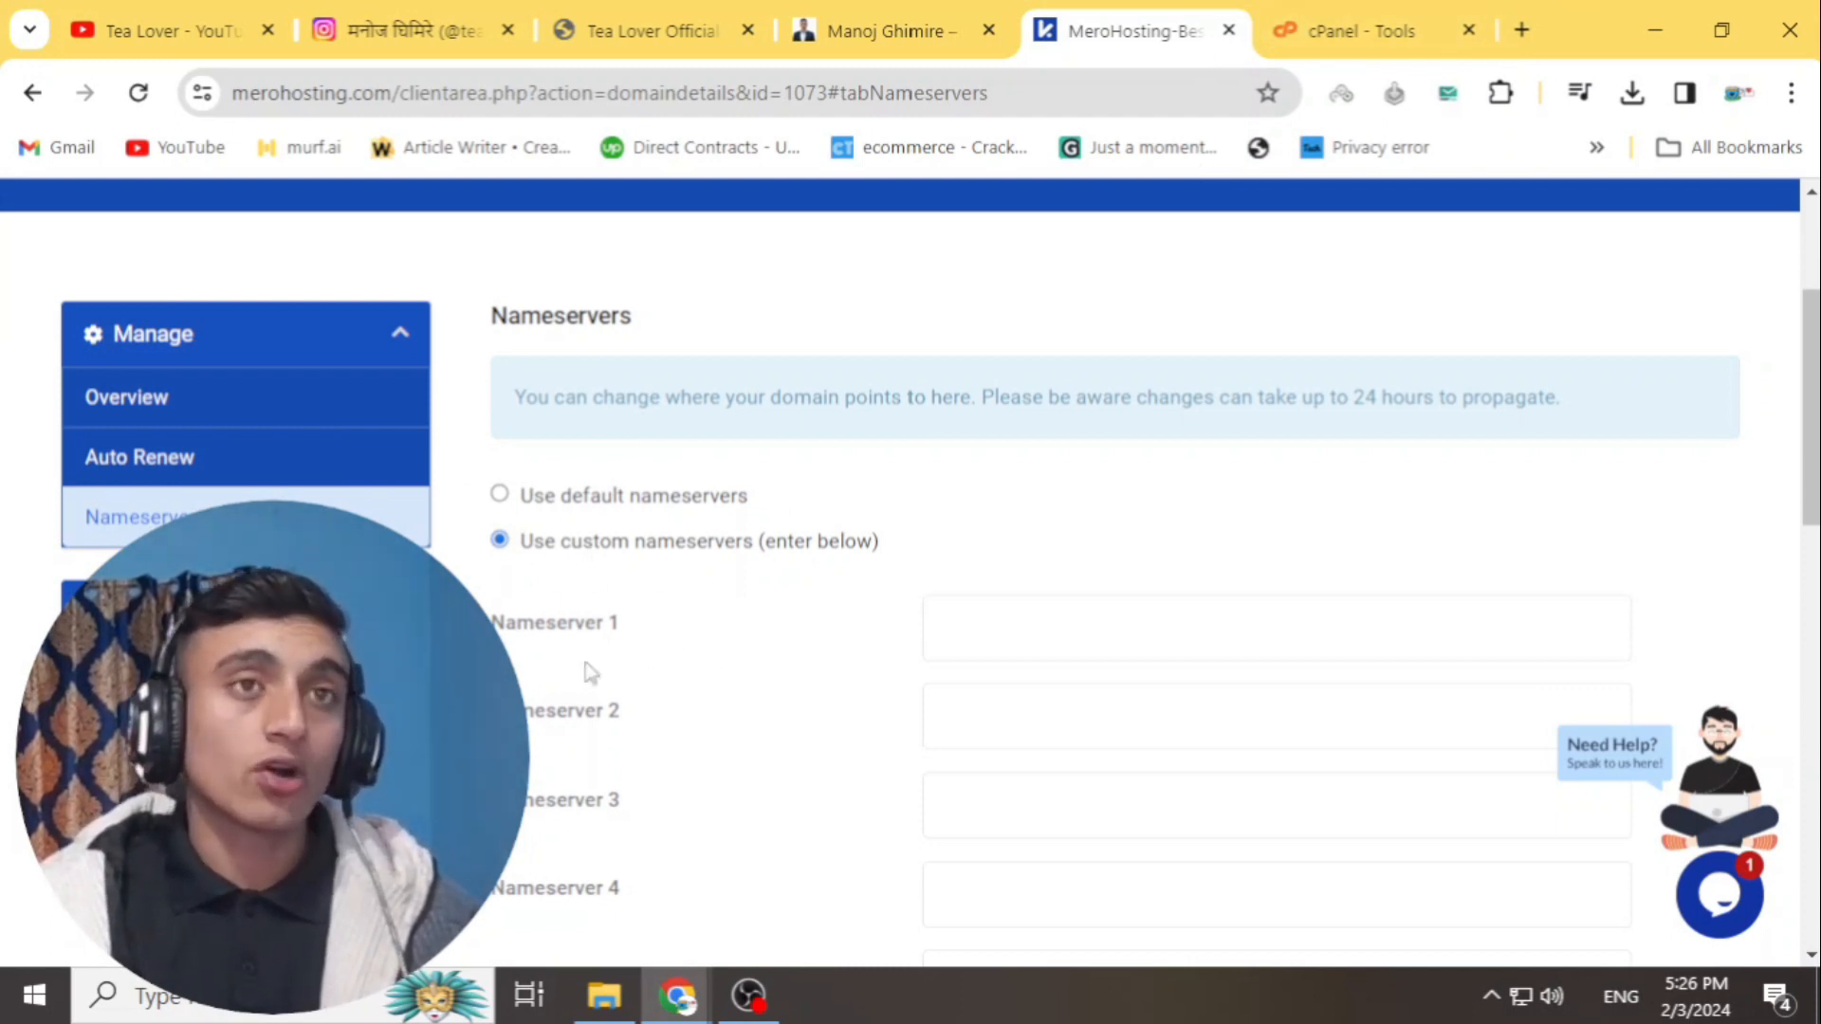
{"action": "left_click", "coordinate": [1357, 30]}
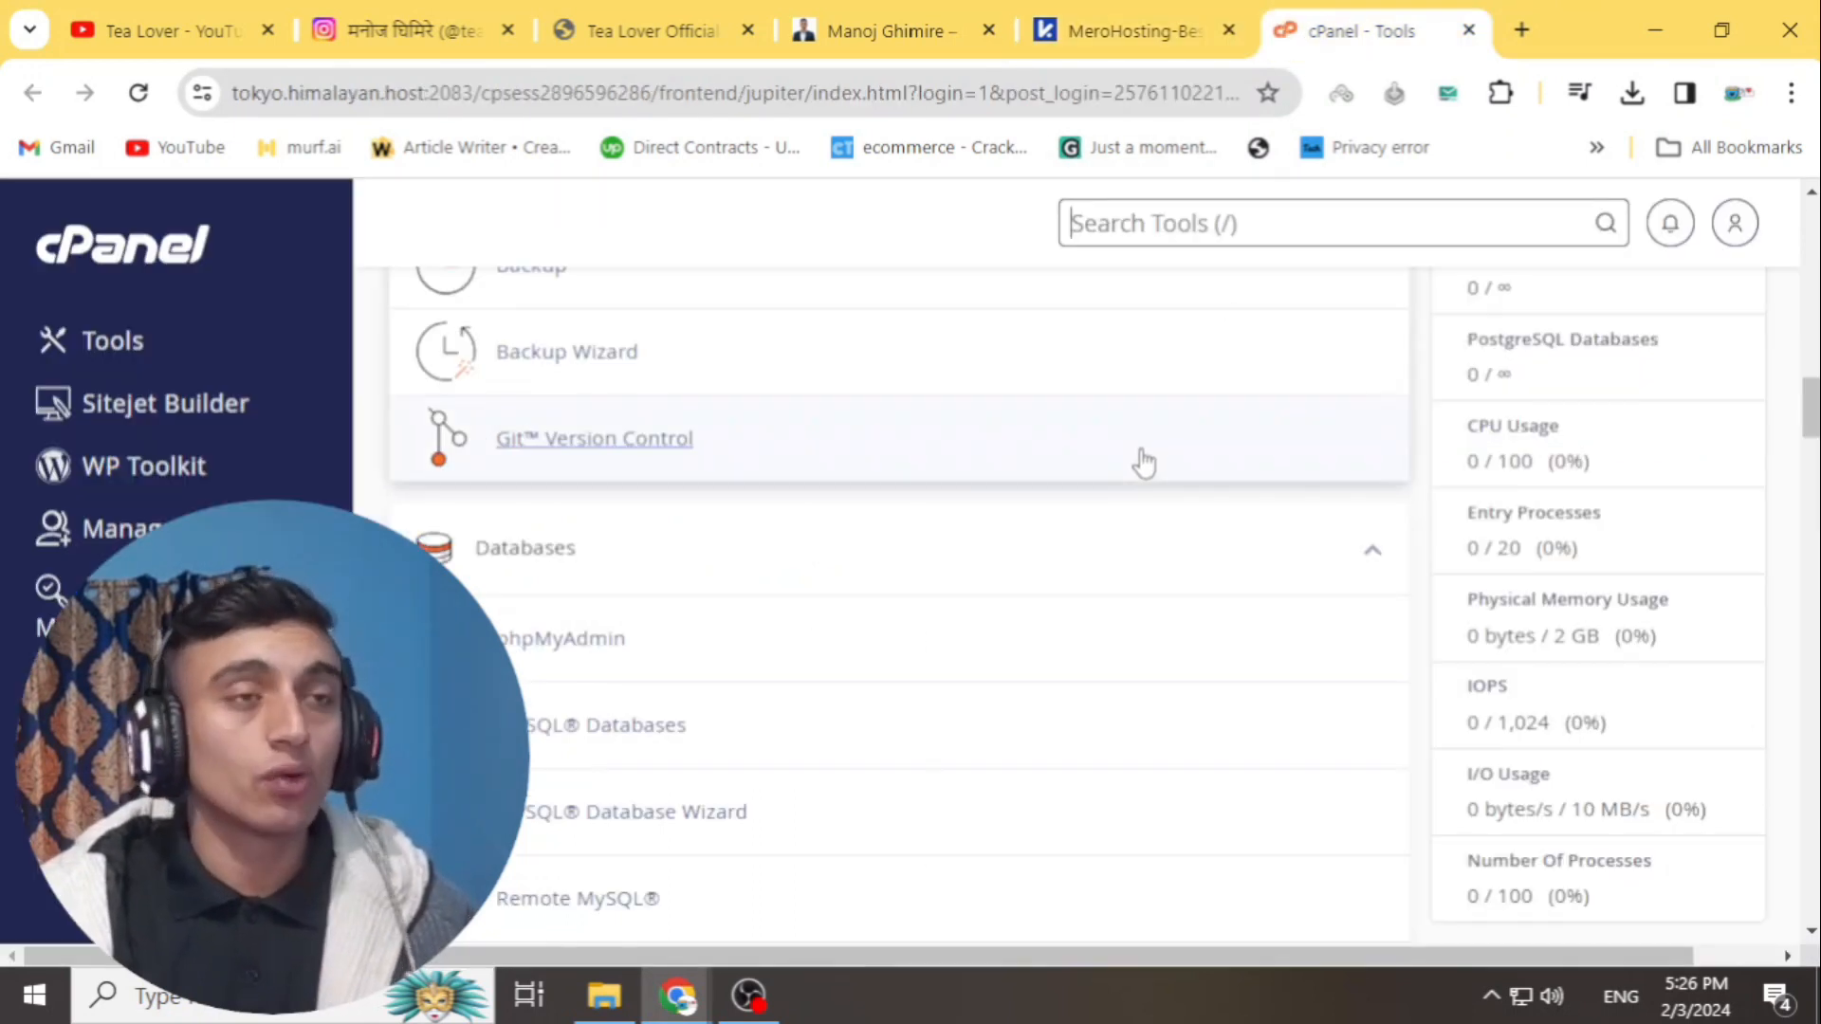
- Search cPanel tools for 'dom', open the Domains page and start creating a new domain
{"action": "scroll", "coordinate": [1005, 754], "scroll_direction": "up", "scroll_amount": 10}
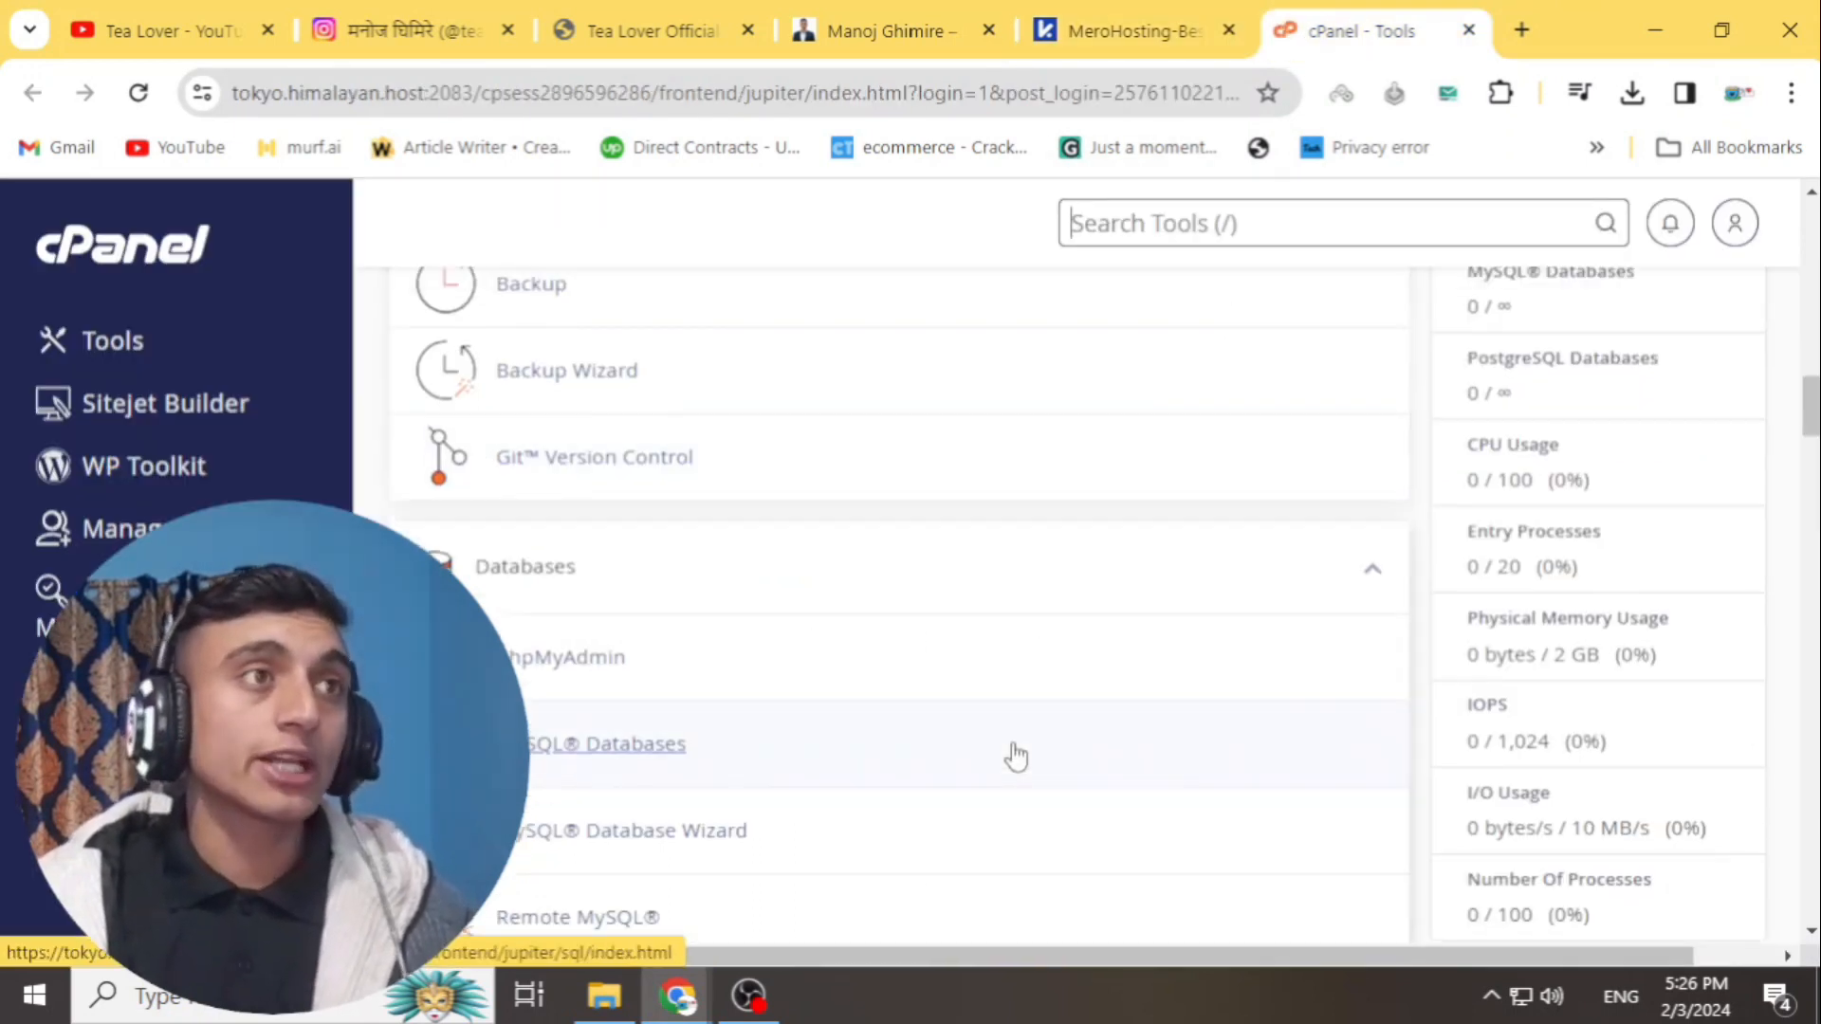
{"action": "scroll", "coordinate": [954, 709], "scroll_direction": "up", "scroll_amount": 10}
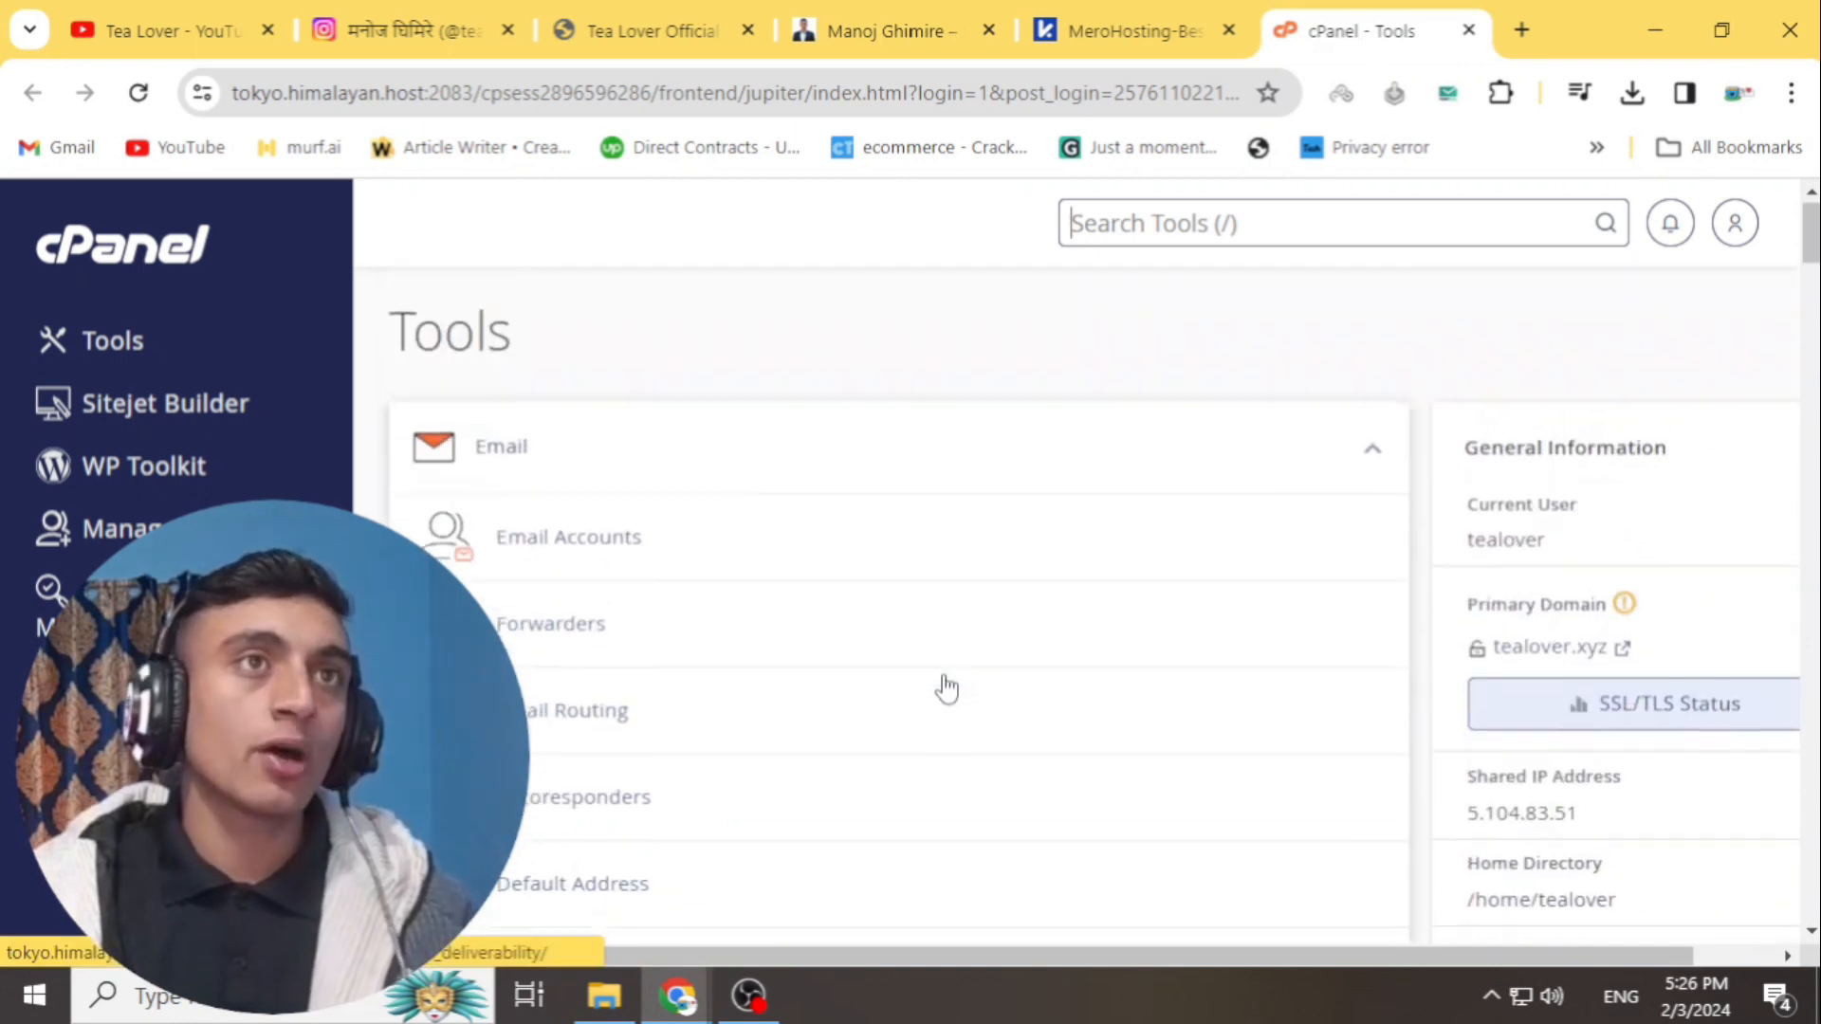
{"action": "left_click", "coordinate": [1258, 212]}
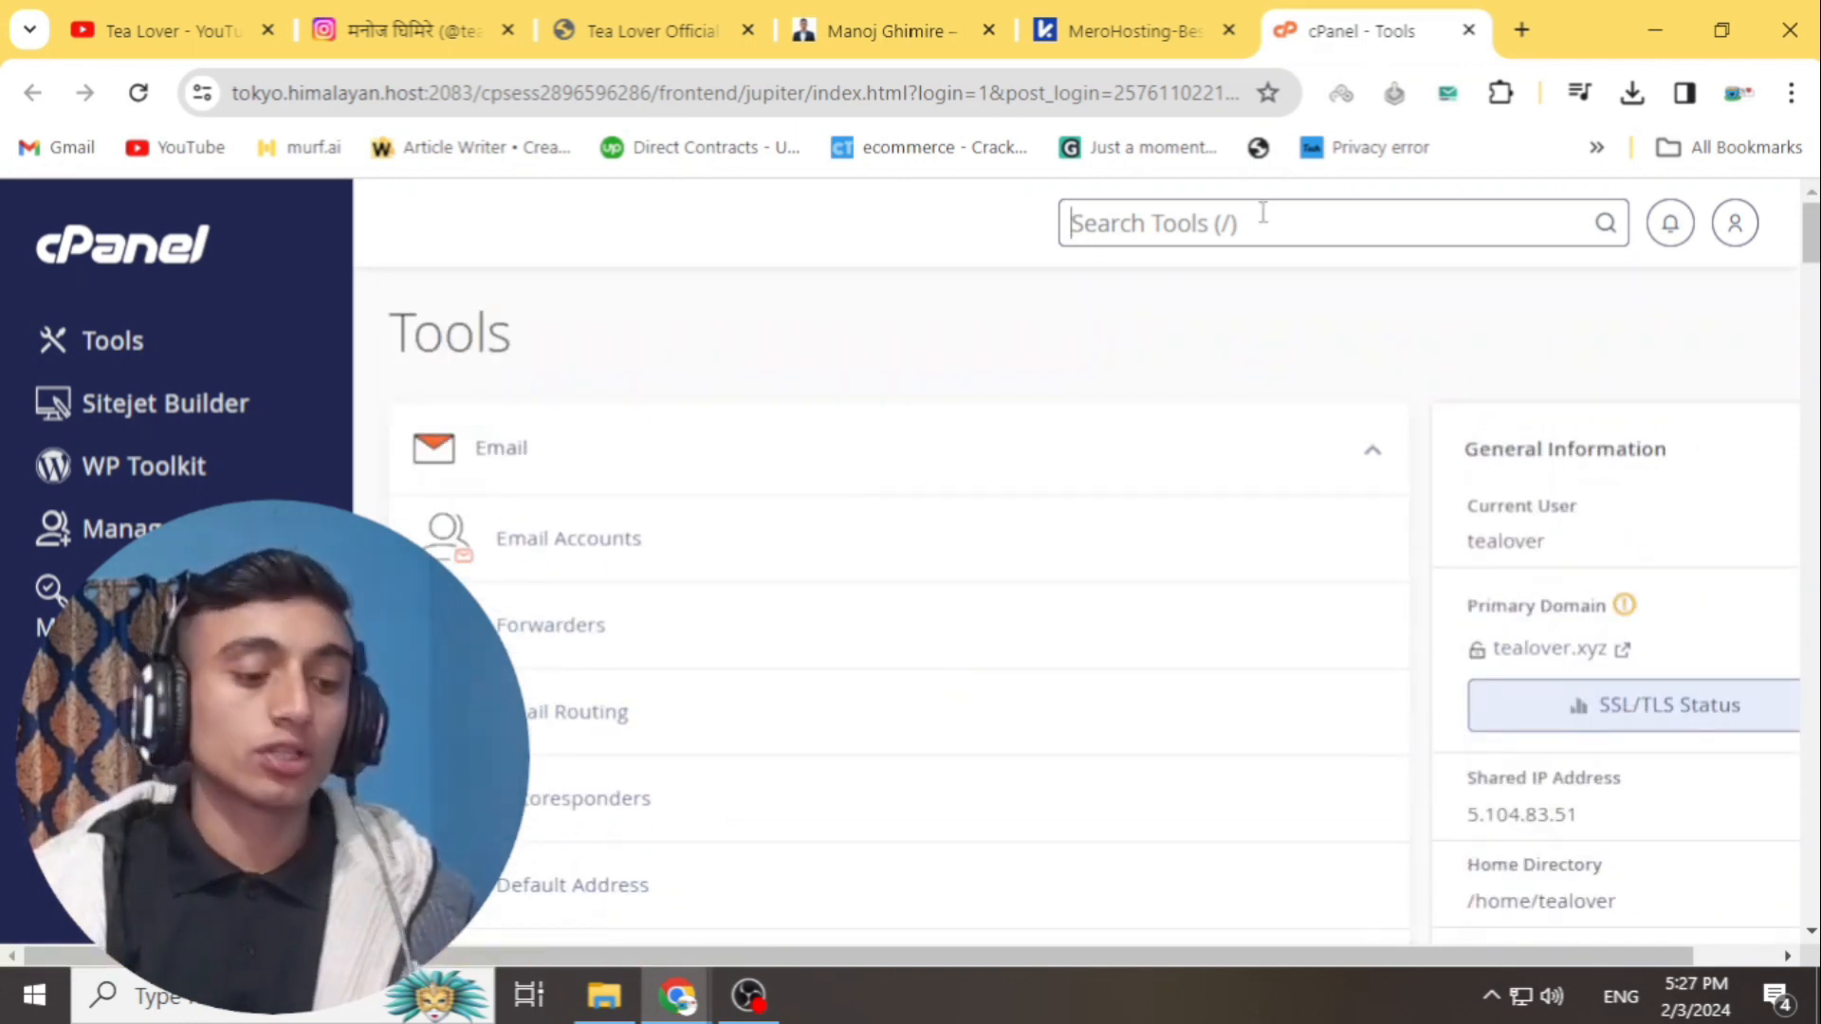
{"action": "type", "text": "dom"}
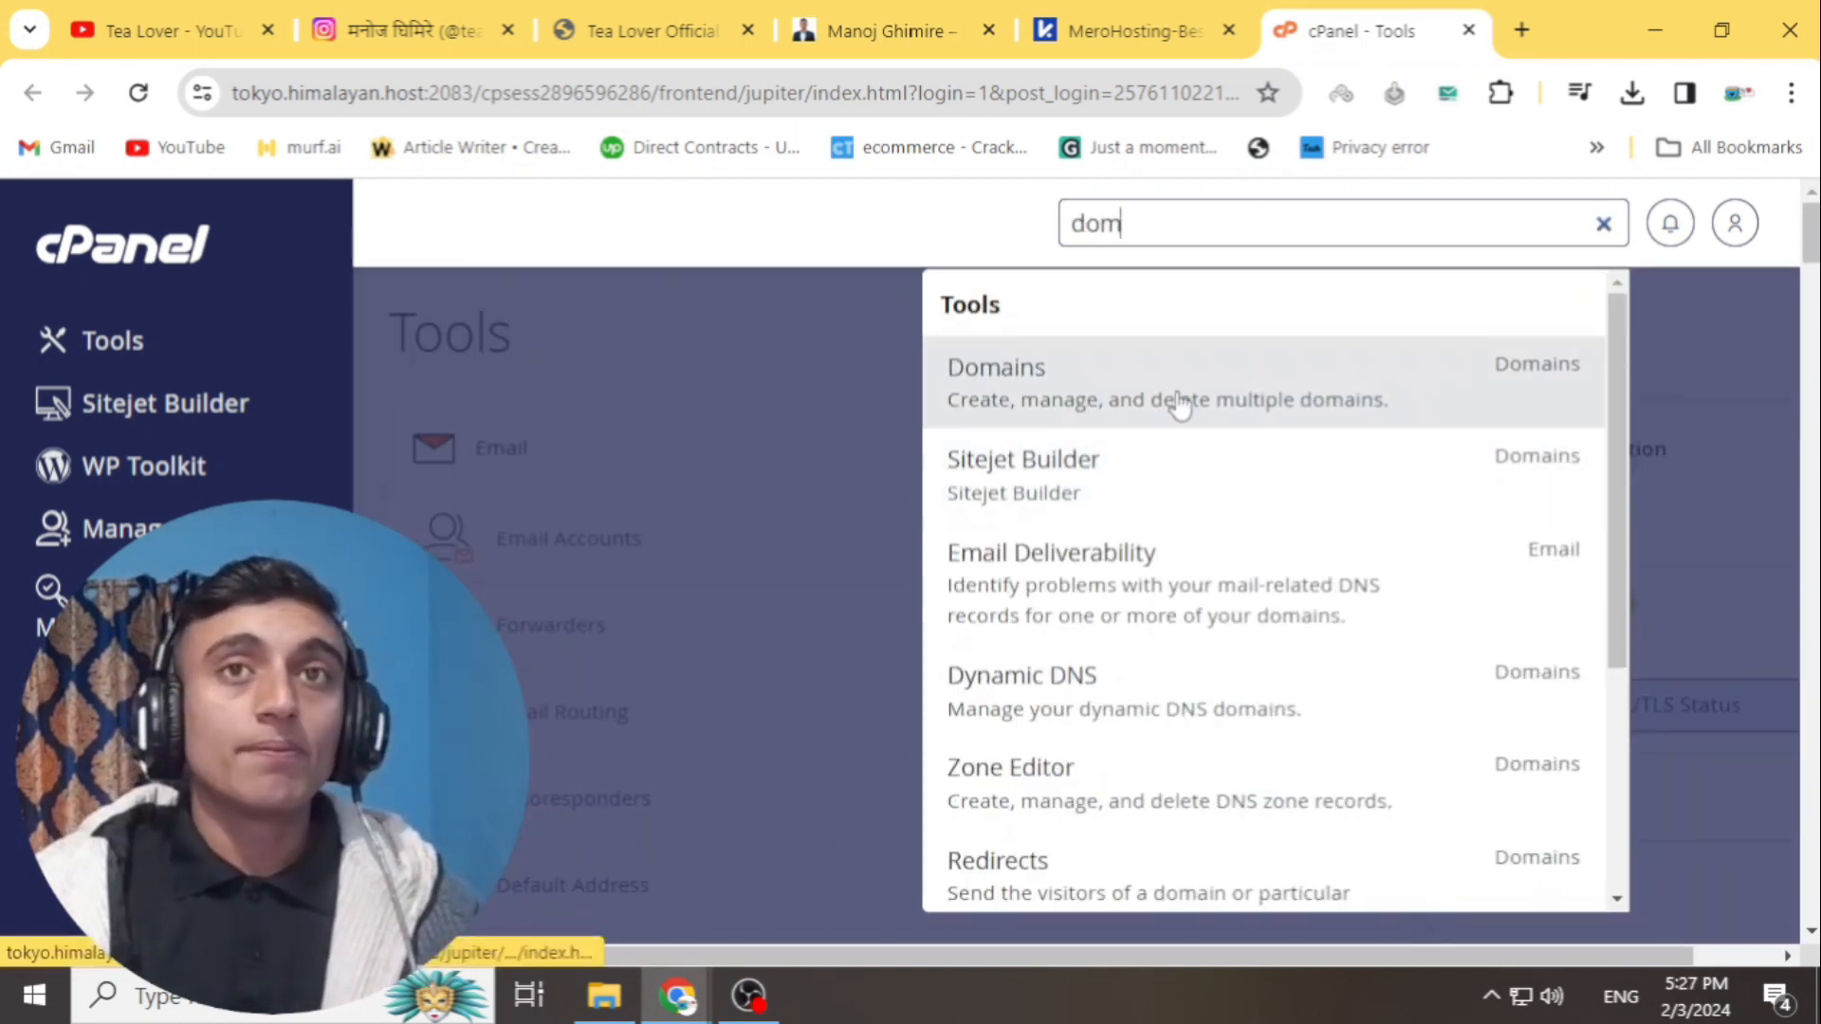
{"action": "left_click", "coordinate": [1181, 400]}
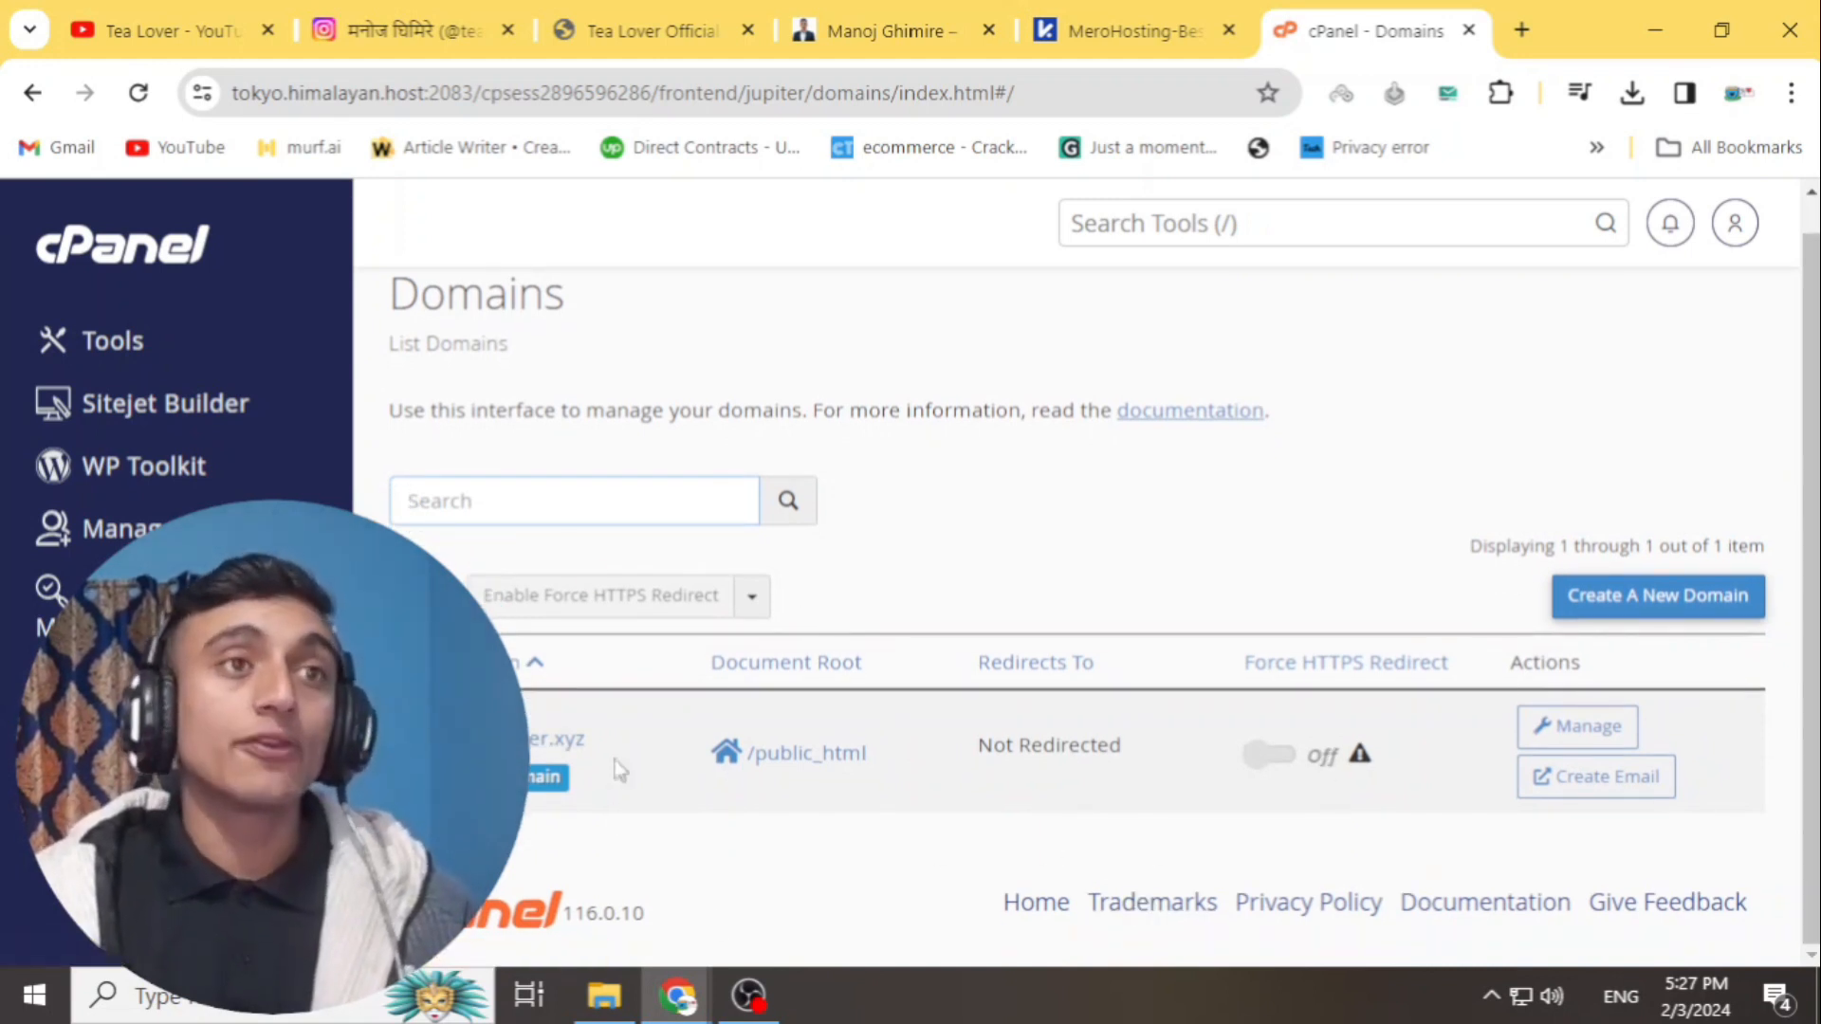
{"action": "left_click", "coordinate": [1597, 597]}
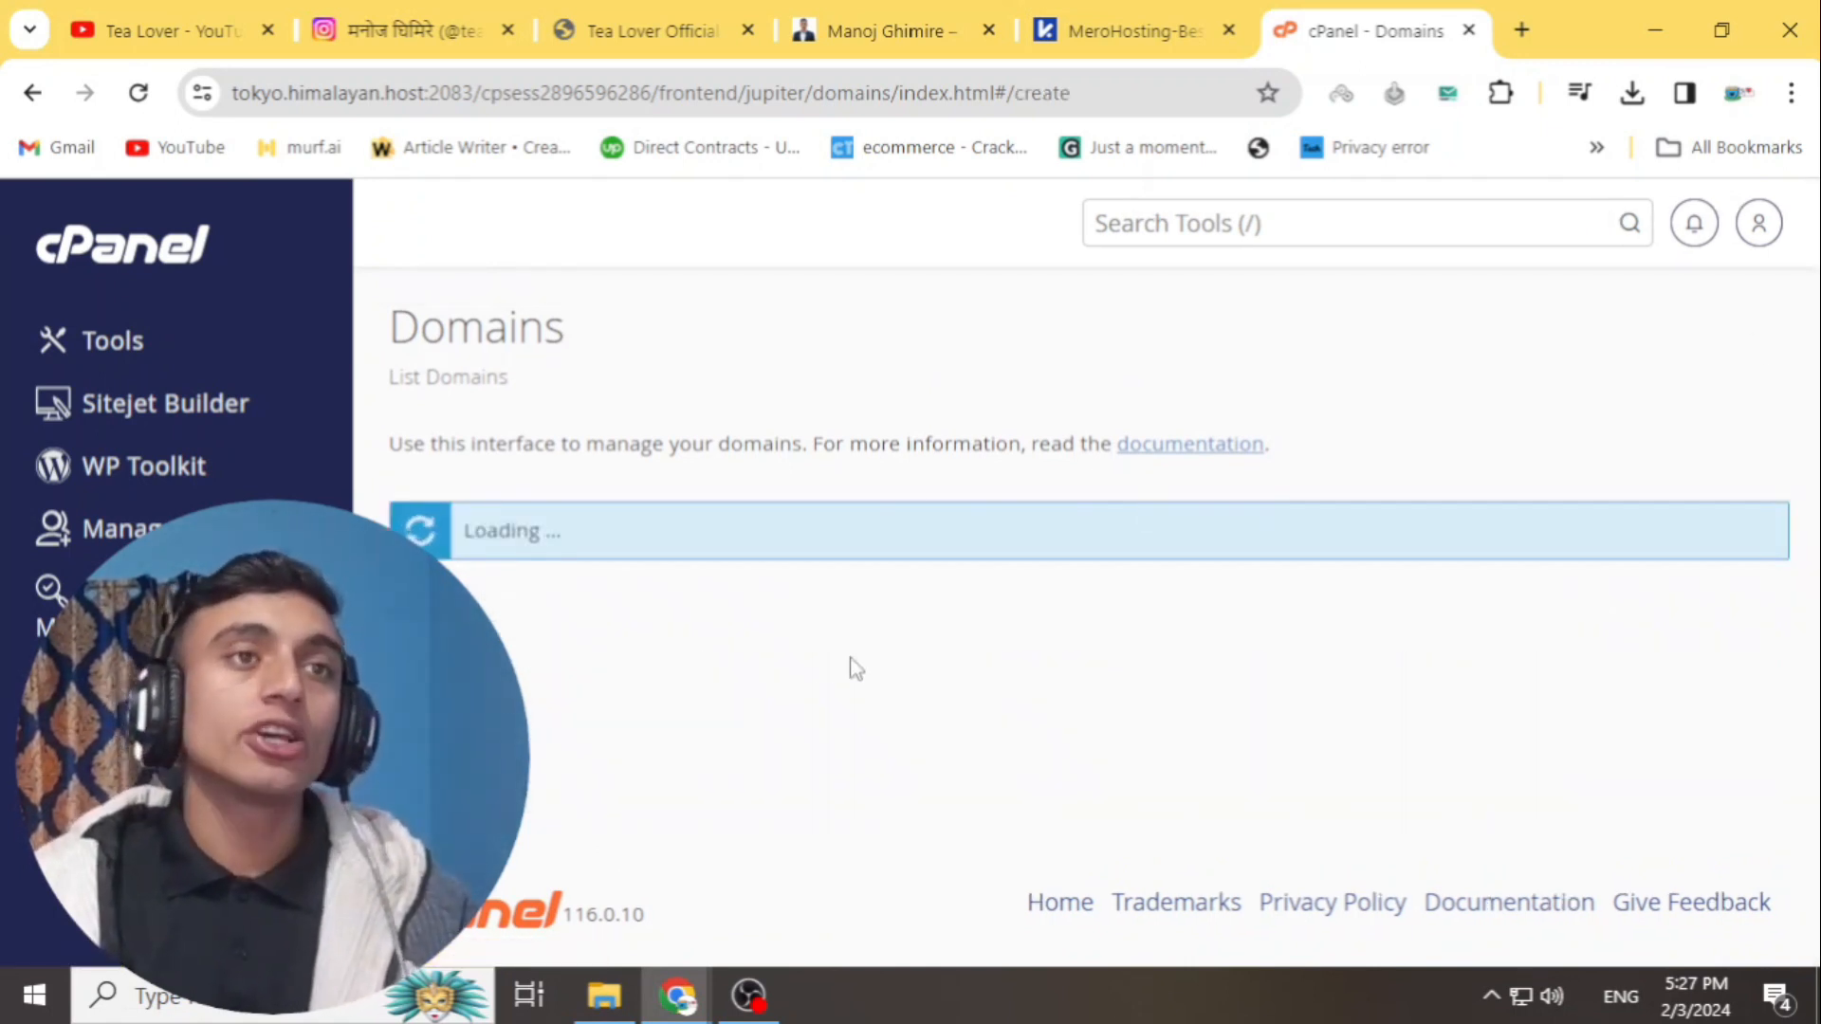
- Copy tealover.xyz from MeroHosting and paste it as cPanel's new domain, which already exists
{"action": "left_click", "coordinate": [1051, 38]}
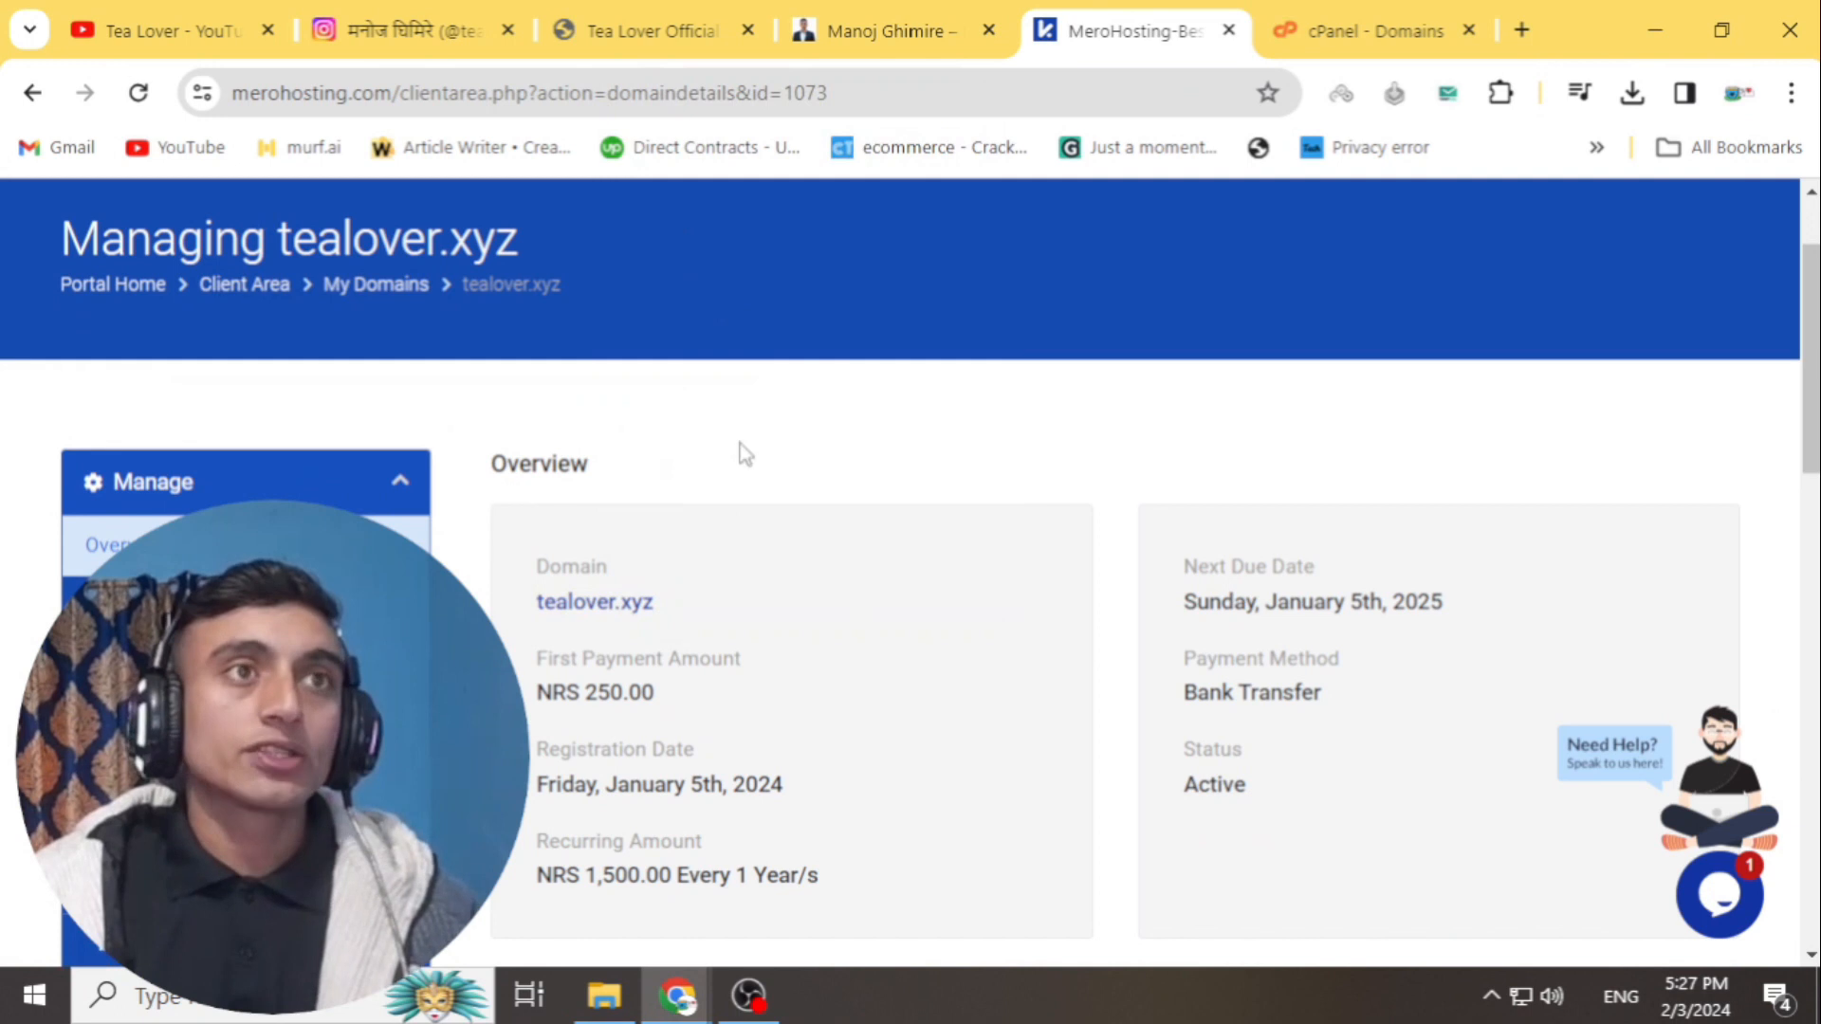
{"action": "right_click", "coordinate": [481, 243]}
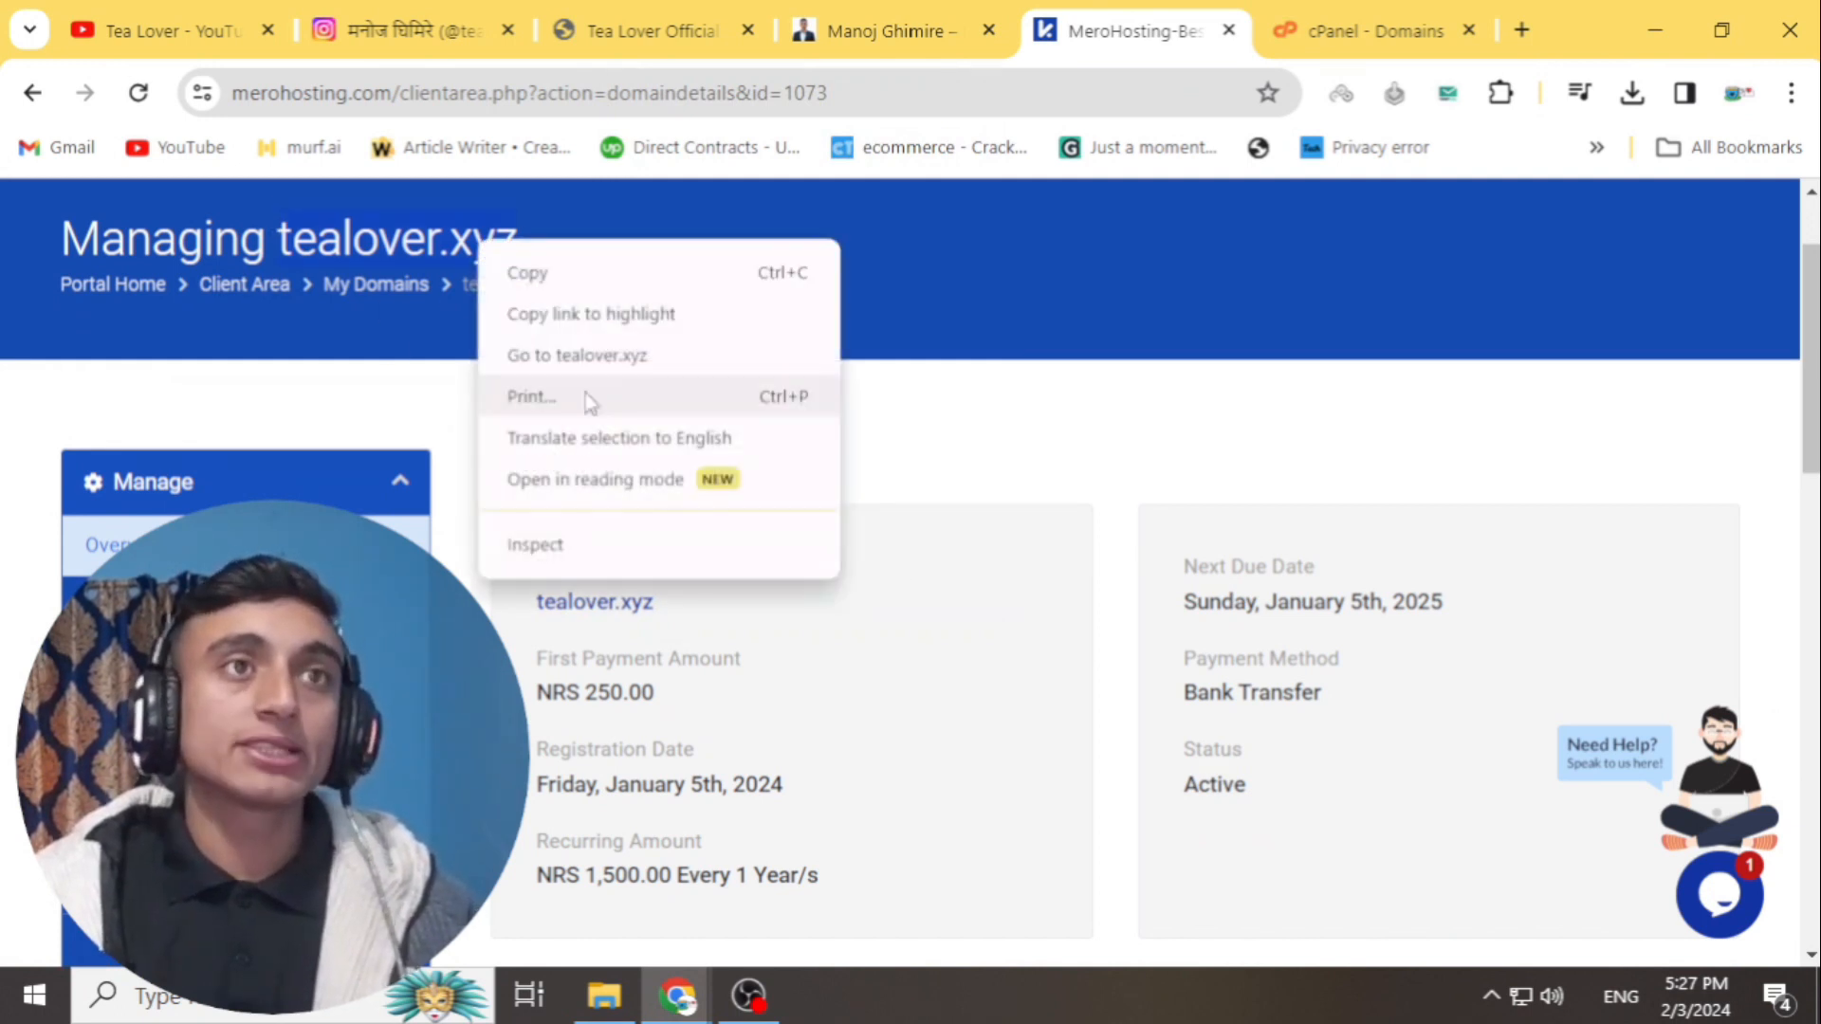
{"action": "left_click", "coordinate": [561, 281]}
{"action": "left_click", "coordinate": [1282, 12]}
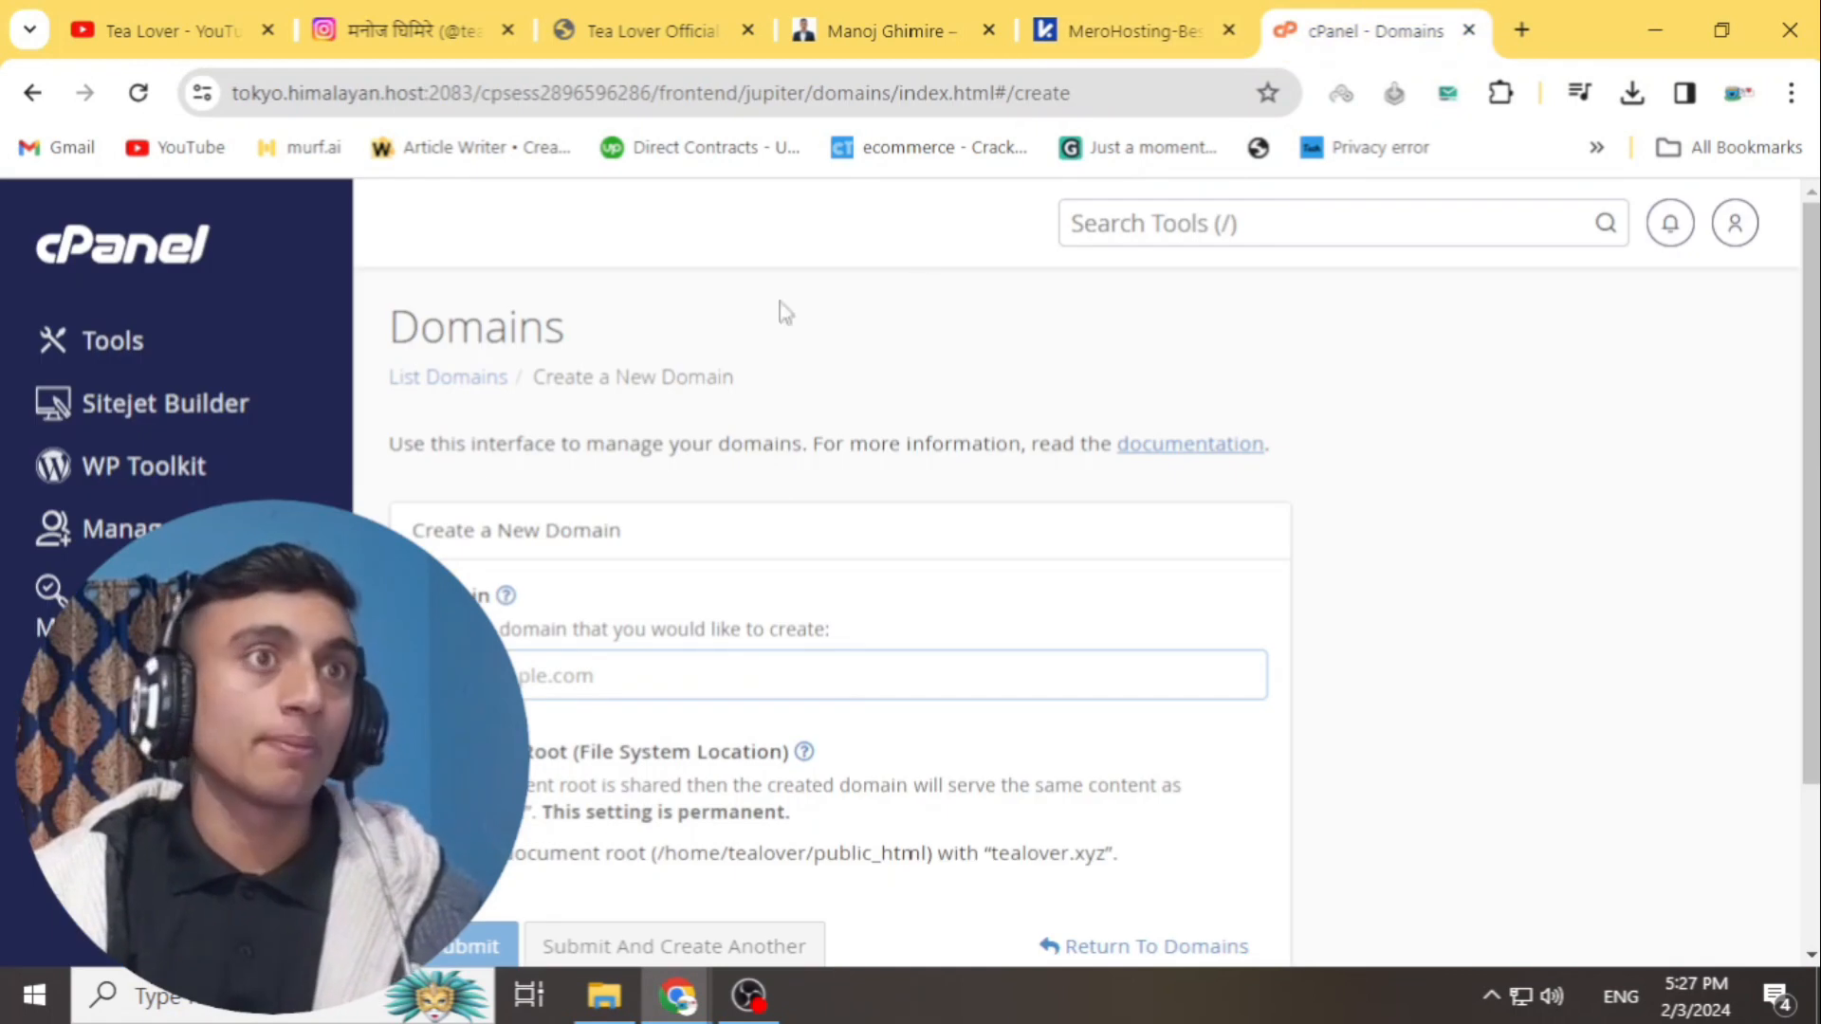
{"action": "right_click", "coordinate": [524, 676]}
{"action": "left_click", "coordinate": [612, 389]}
{"action": "scroll", "coordinate": [652, 626], "scroll_direction": "down", "scroll_amount": 3}
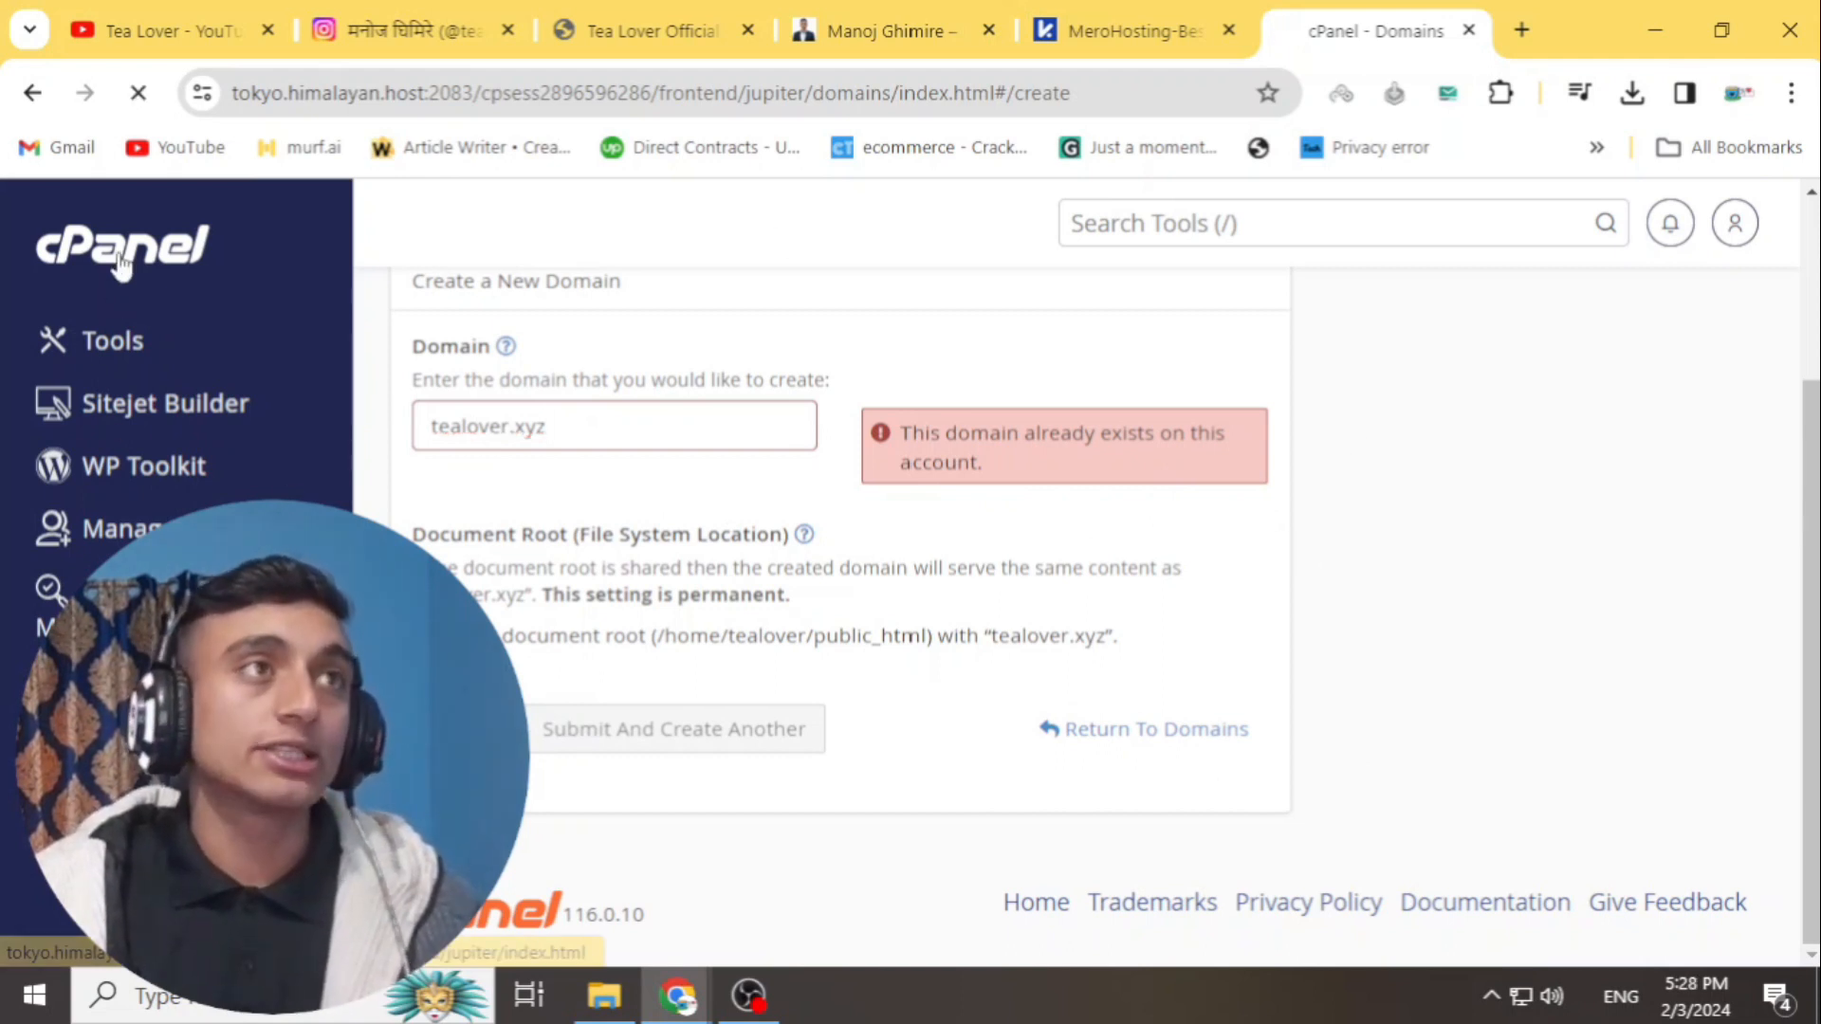
{"action": "left_click", "coordinate": [106, 334]}
{"action": "scroll", "coordinate": [797, 622], "scroll_direction": "down", "scroll_amount": 15}
- Launch the Softaculous Apps Installer from cPanel's Software section
{"action": "scroll", "coordinate": [795, 615], "scroll_direction": "down", "scroll_amount": 15}
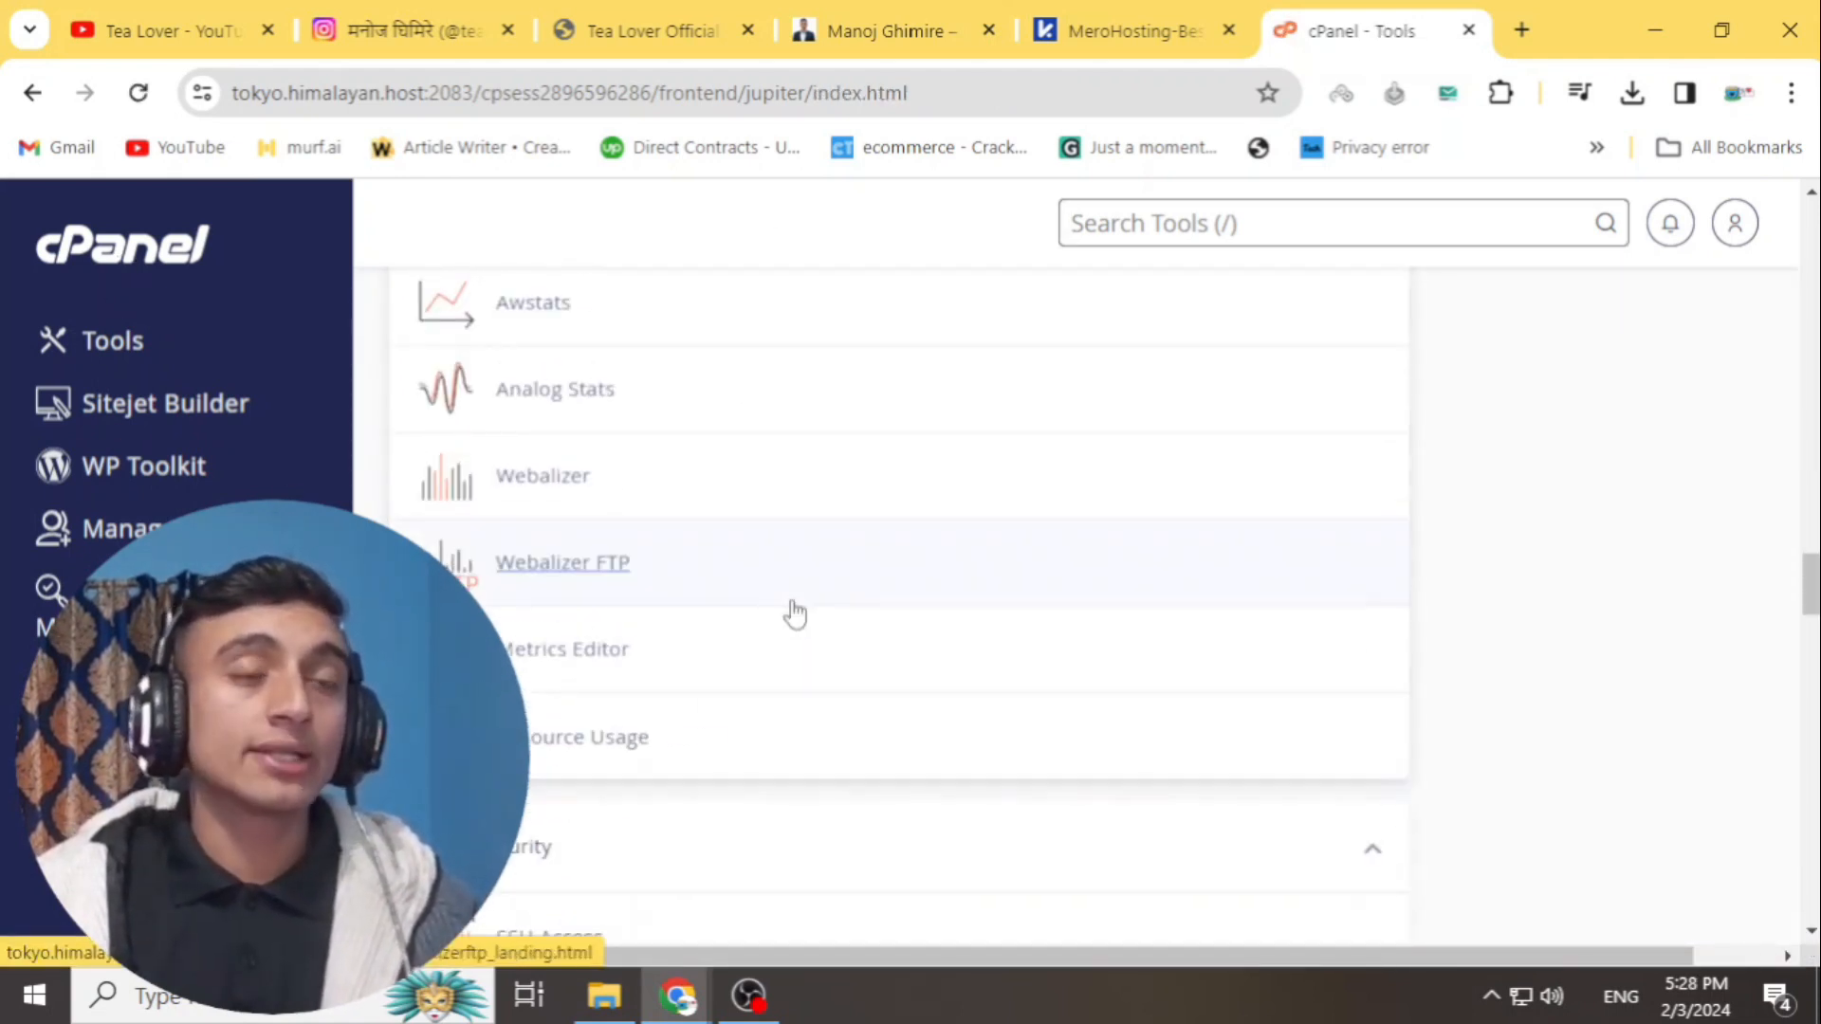
{"action": "scroll", "coordinate": [795, 614], "scroll_direction": "down", "scroll_amount": 8}
{"action": "scroll", "coordinate": [1434, 731], "scroll_direction": "down", "scroll_amount": 5}
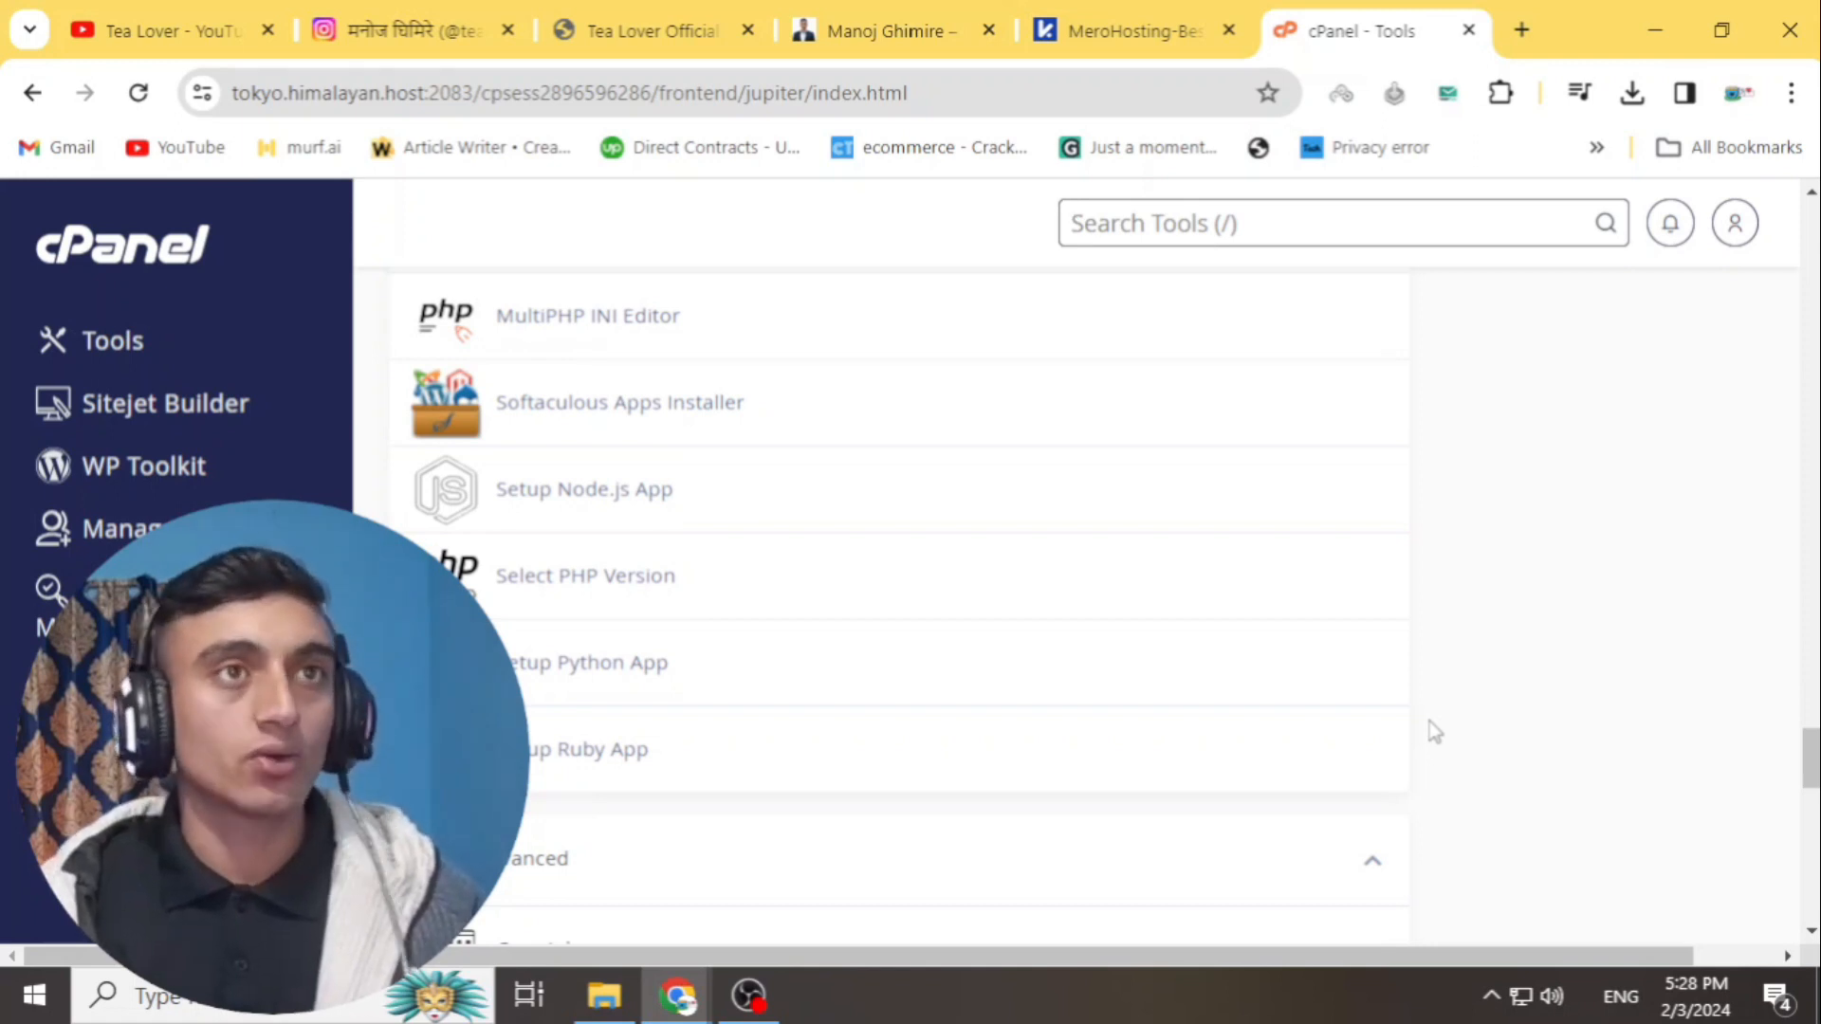
{"action": "left_click", "coordinate": [719, 407]}
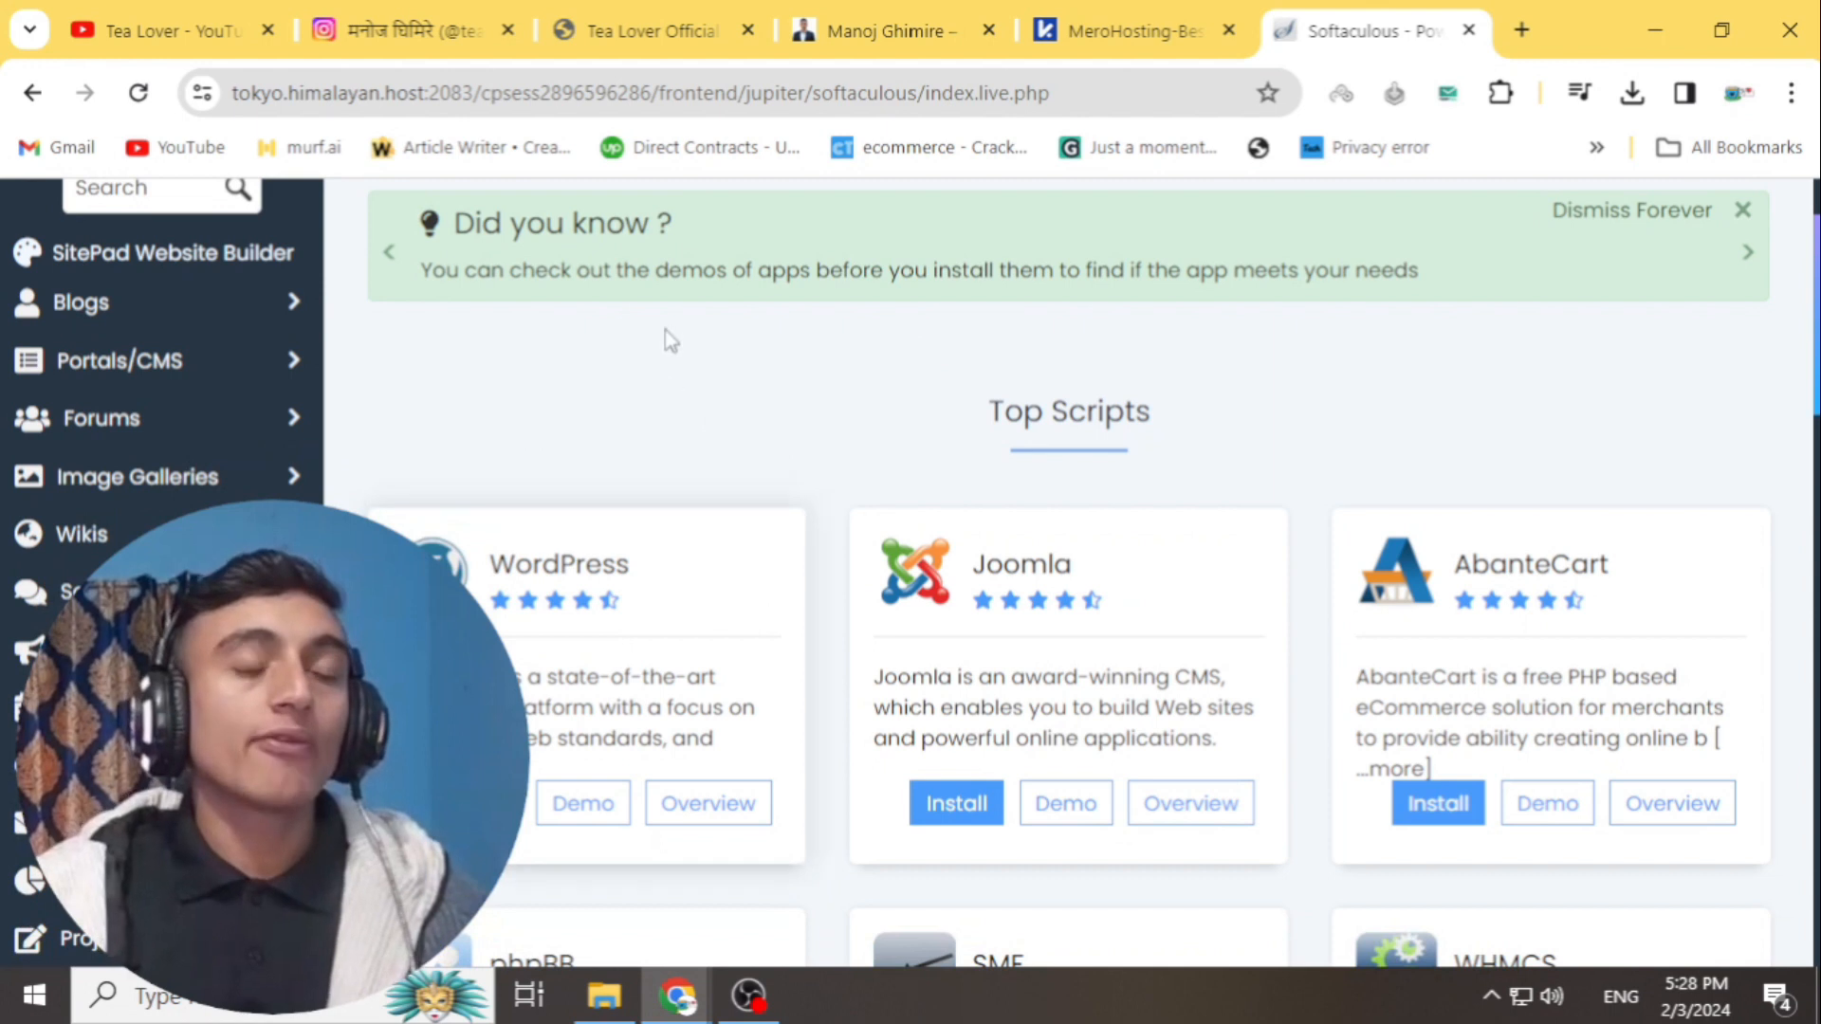
{"action": "scroll", "coordinate": [691, 622], "scroll_direction": "down", "scroll_amount": 1}
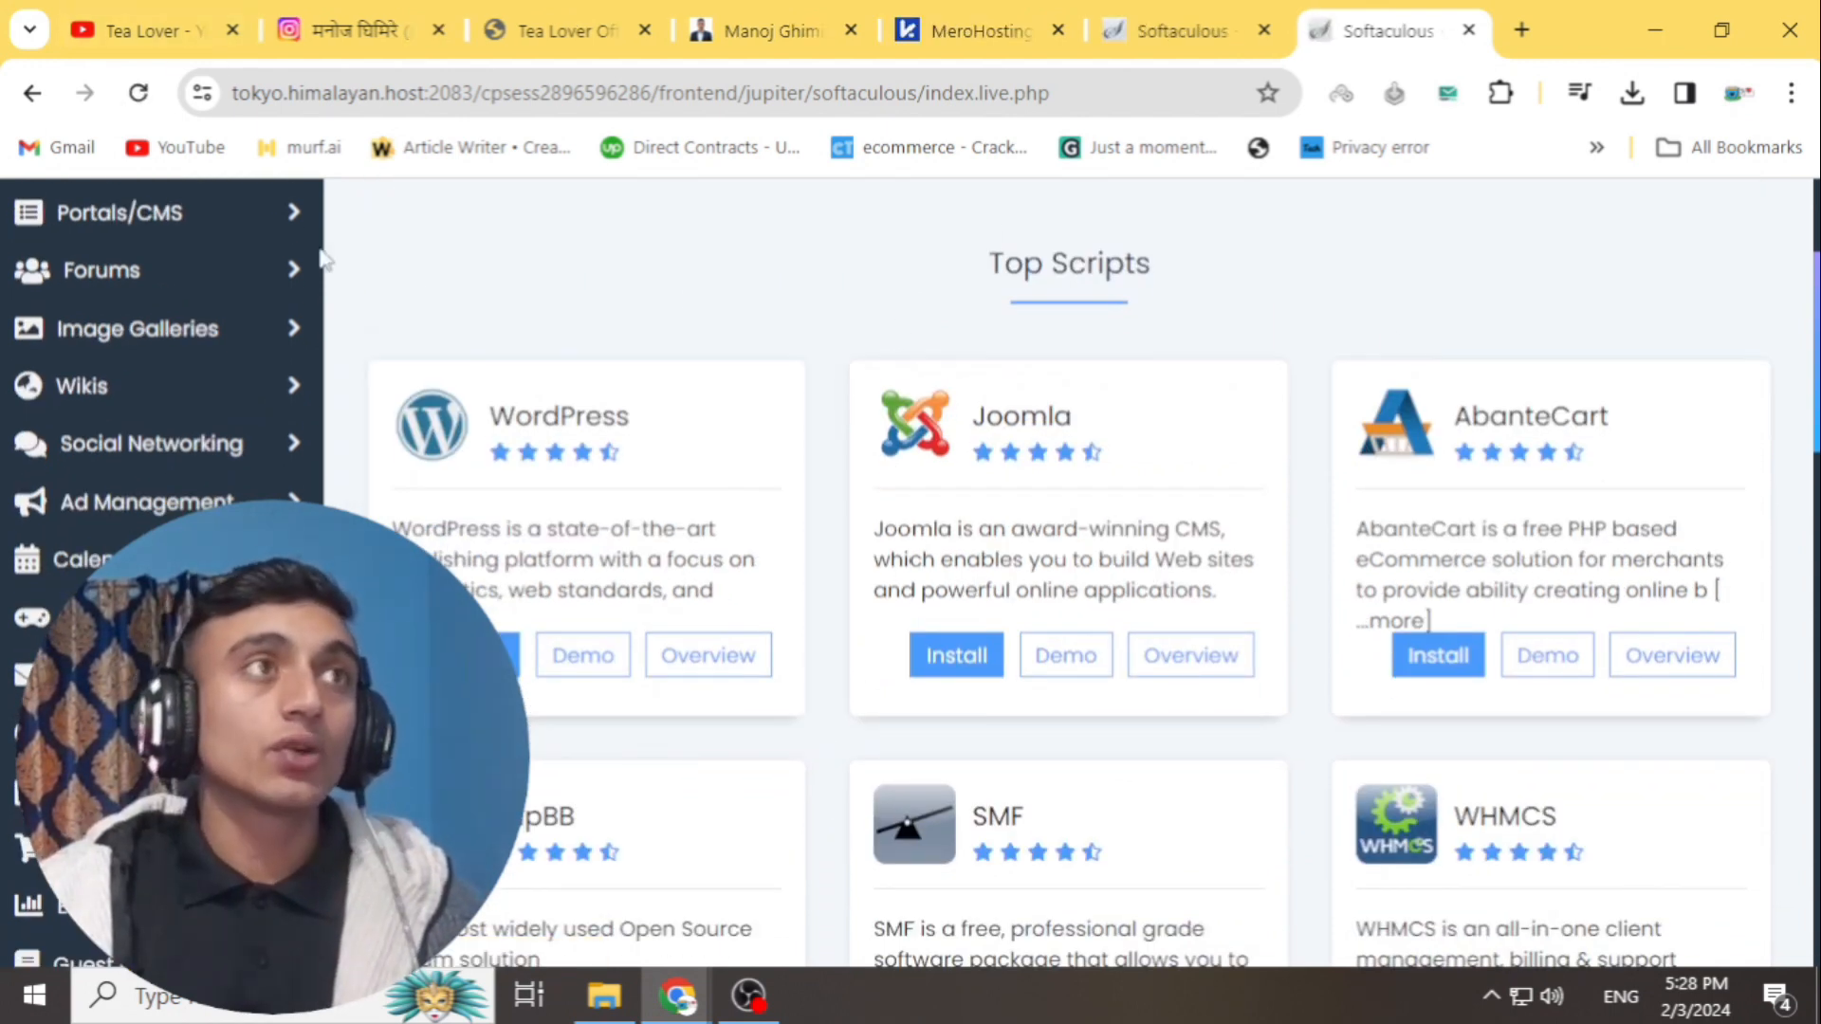
{"action": "scroll", "coordinate": [1148, 507], "scroll_direction": "up", "scroll_amount": 2}
- Return to the cPanel control panel and scroll down to the Databases tools
{"action": "left_click", "coordinate": [1135, 219]}
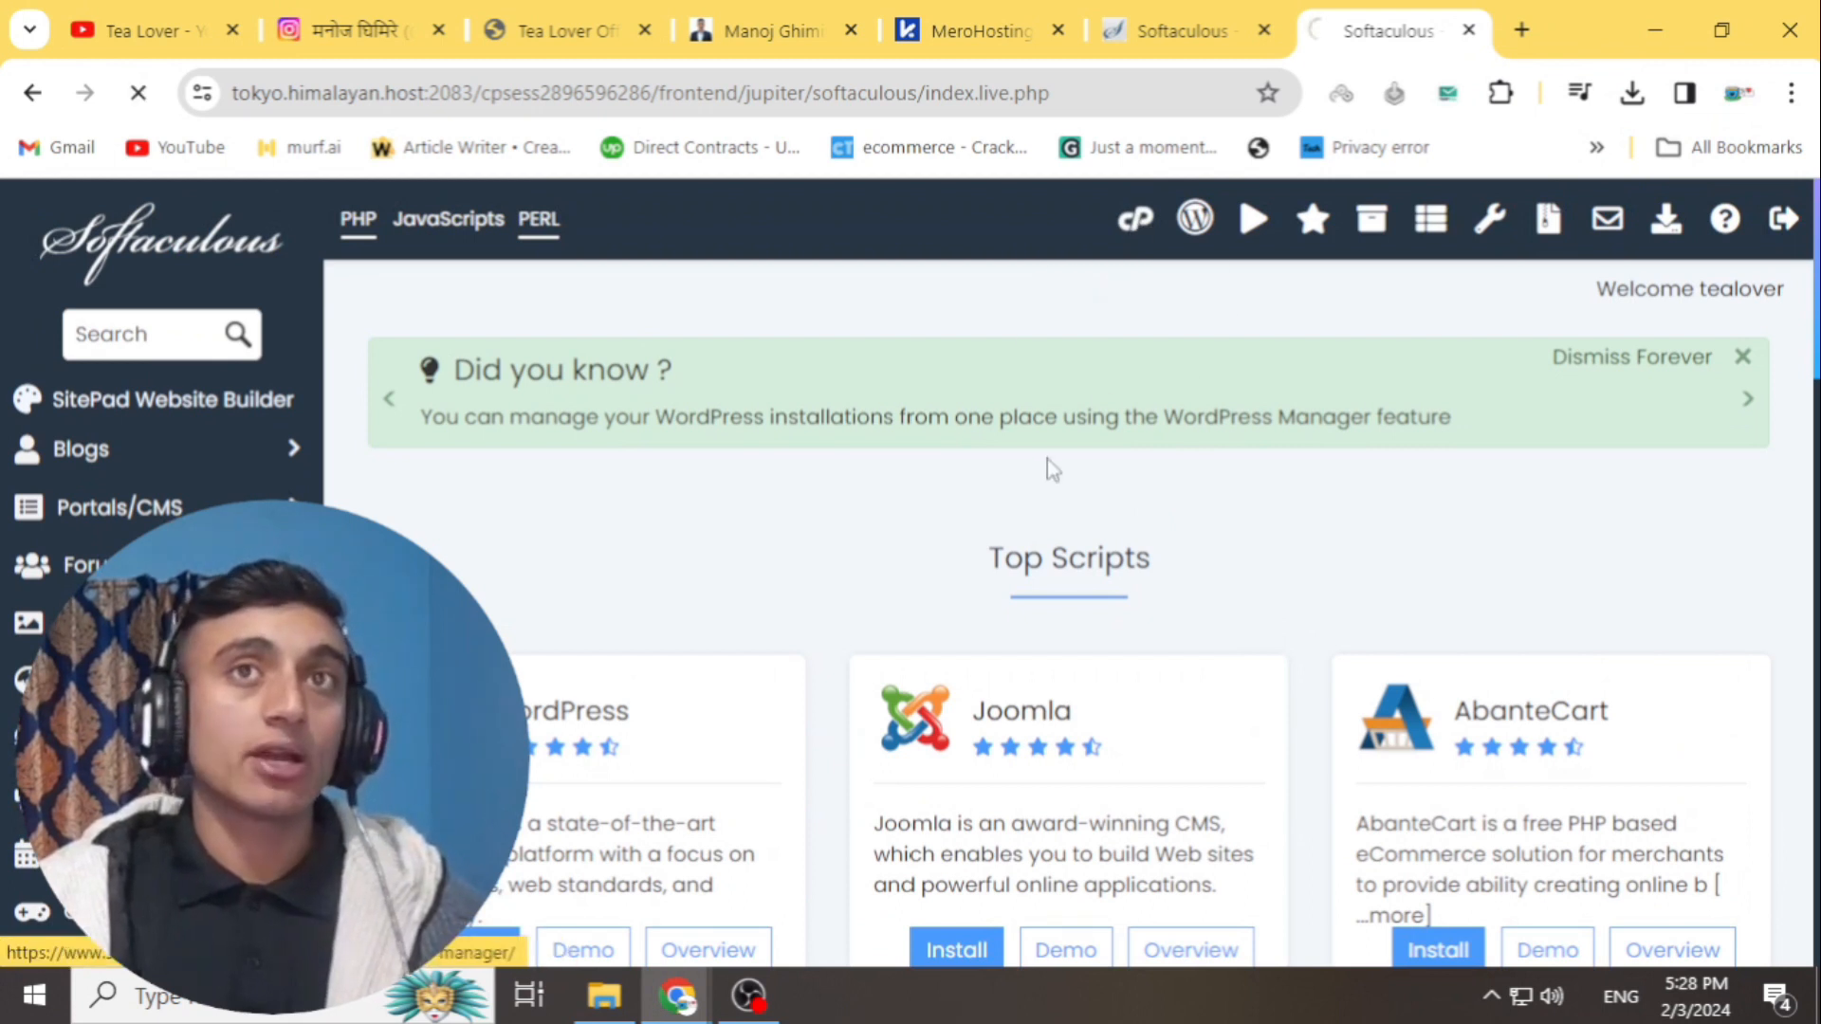
{"action": "scroll", "coordinate": [674, 622], "scroll_direction": "down", "scroll_amount": 15}
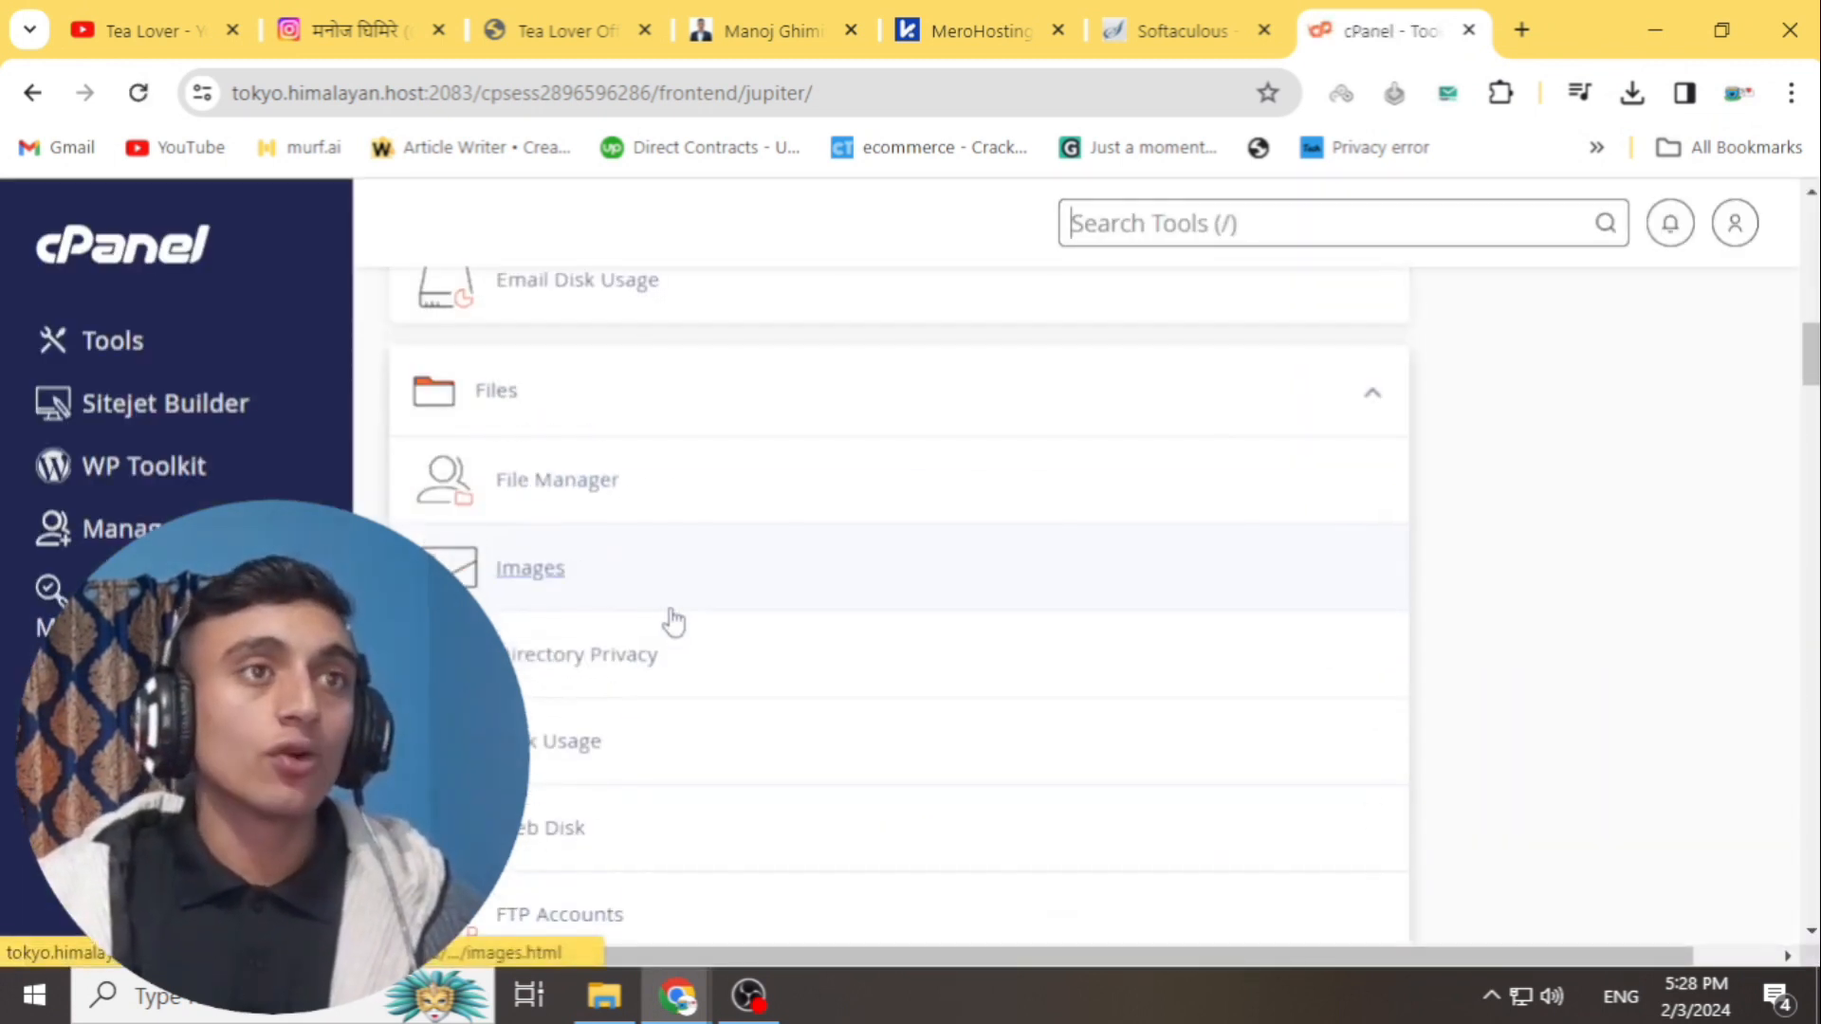
{"action": "scroll", "coordinate": [604, 612], "scroll_direction": "down", "scroll_amount": 3}
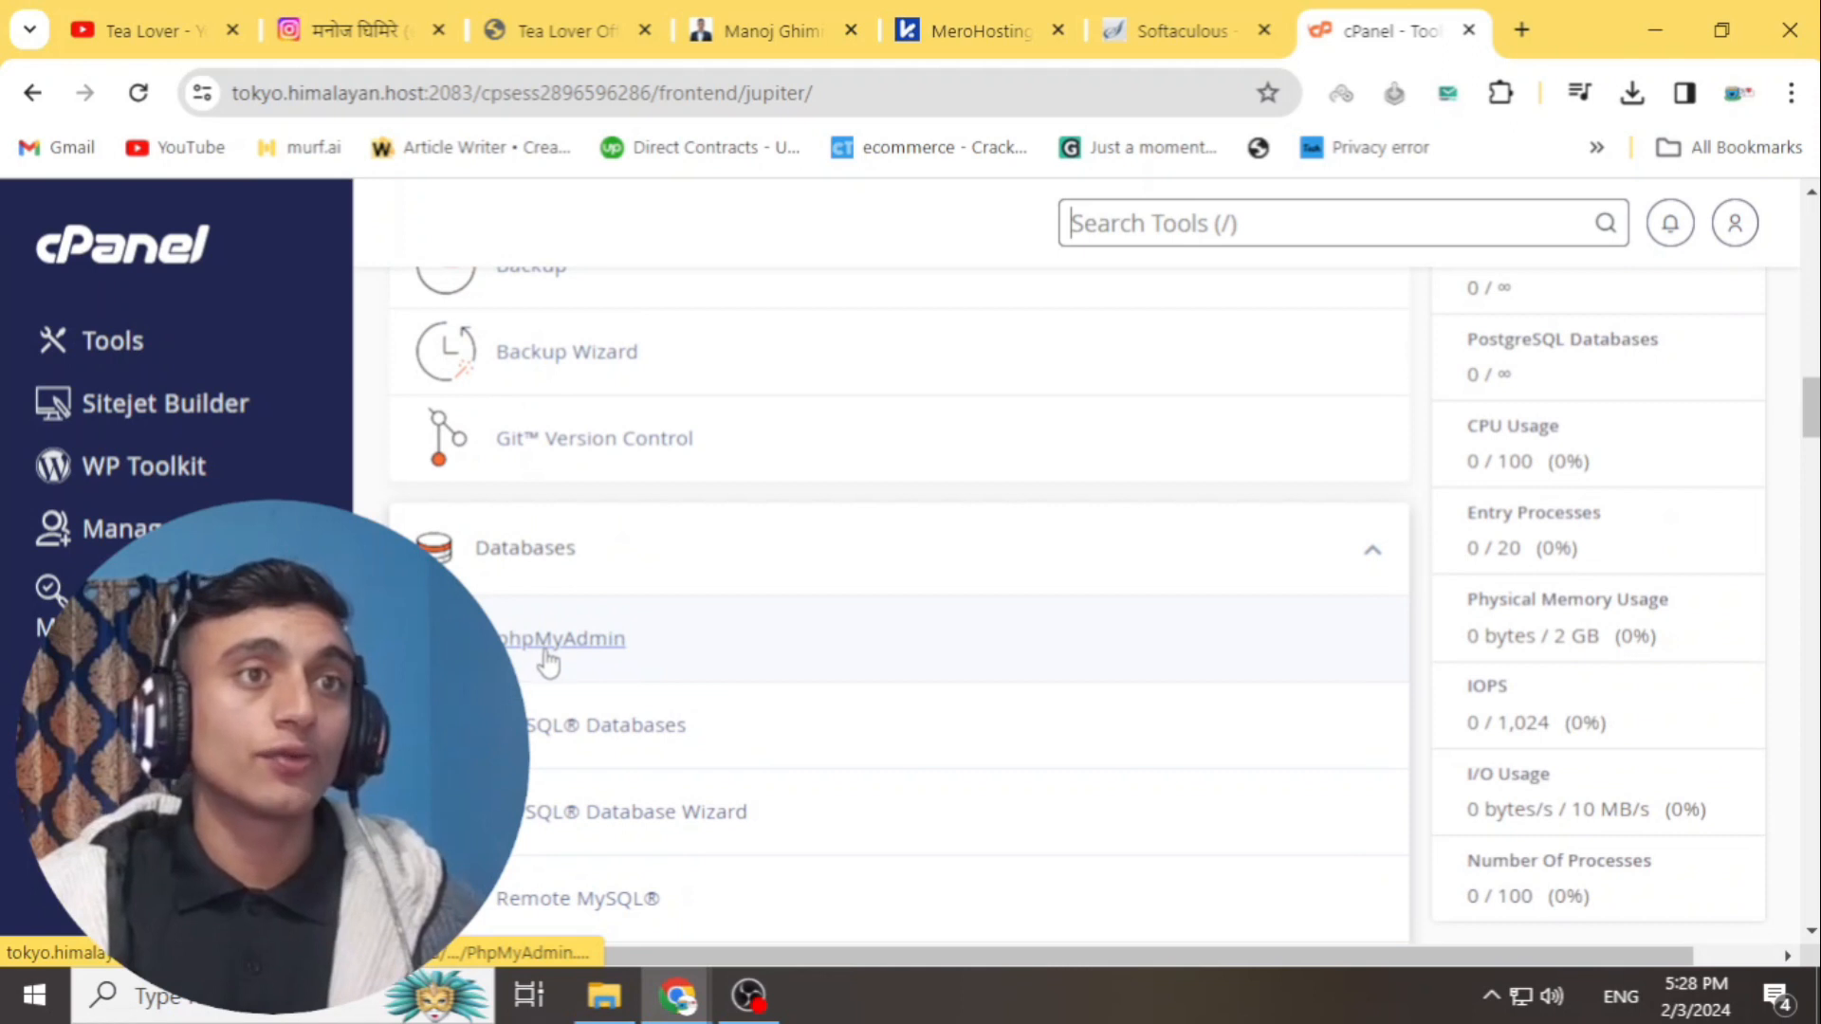
{"action": "scroll", "coordinate": [550, 655], "scroll_direction": "down", "scroll_amount": 2}
{"action": "left_click", "coordinate": [596, 588]}
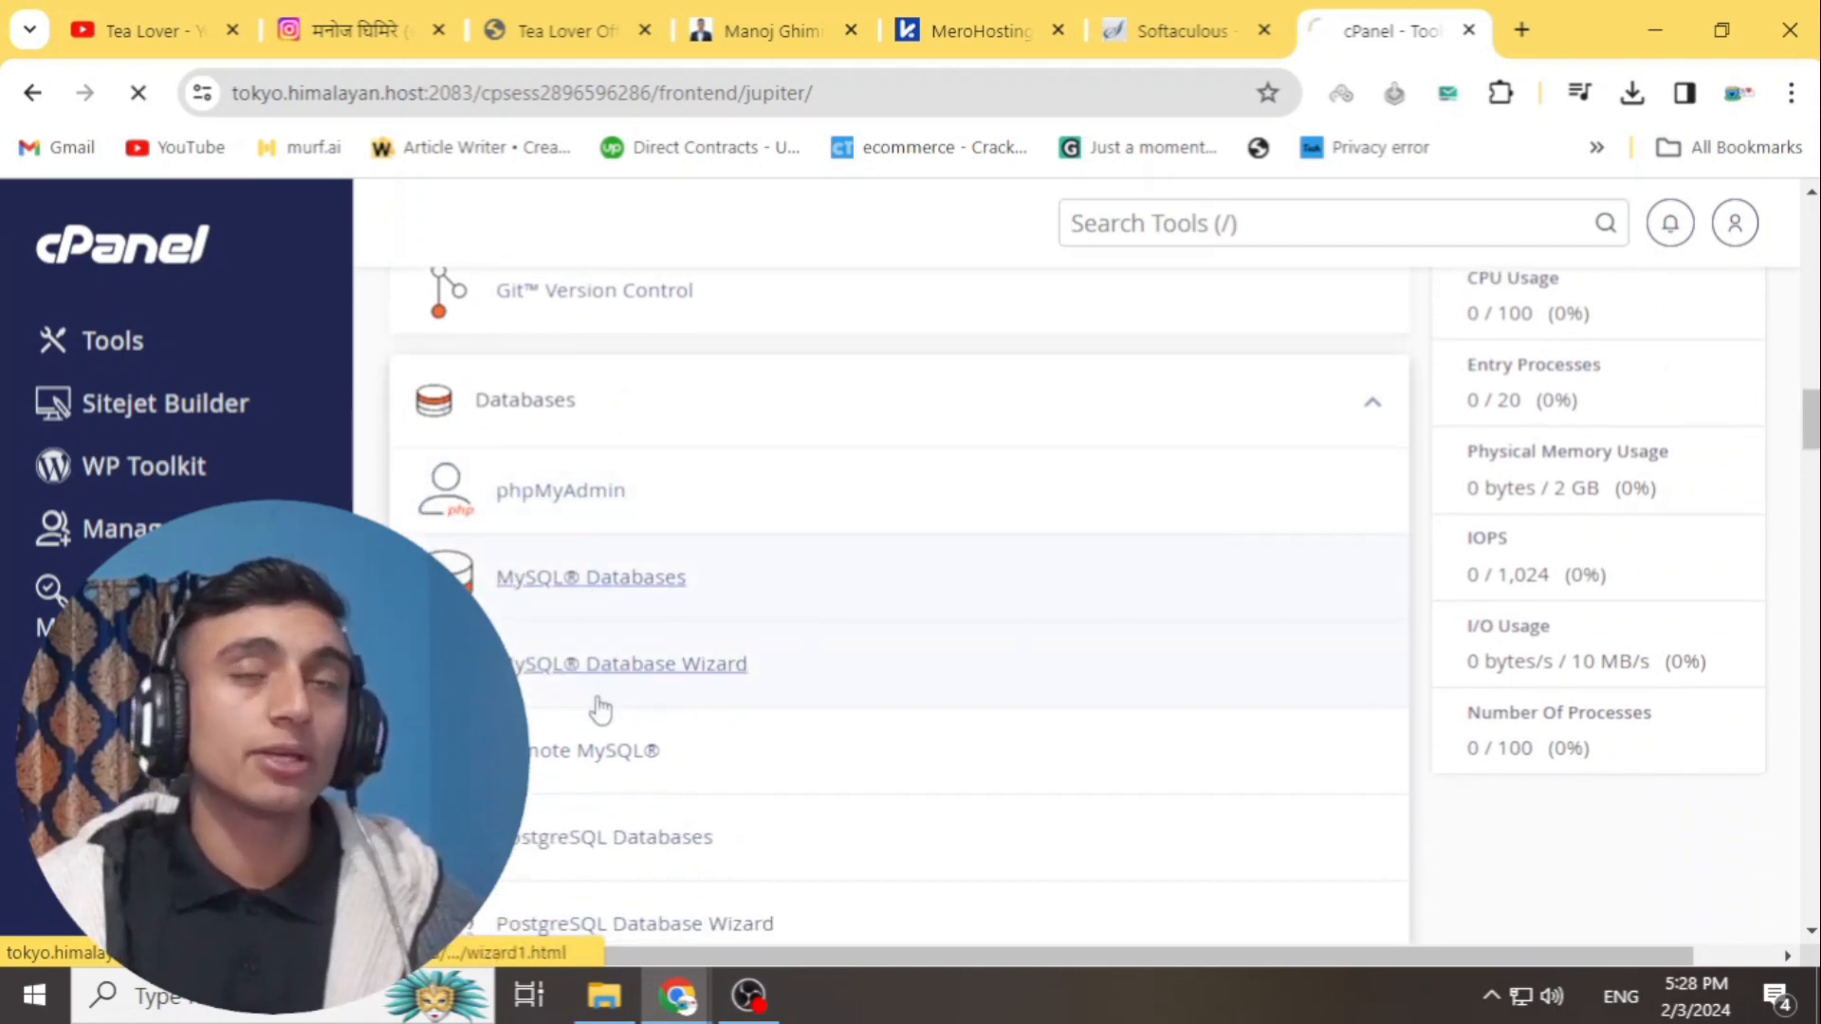
- Highlight the Current Databases heading, showing no databases exist on the account
{"action": "left_click_drag", "start_coordinate": [393, 437], "coordinate": [908, 446]}
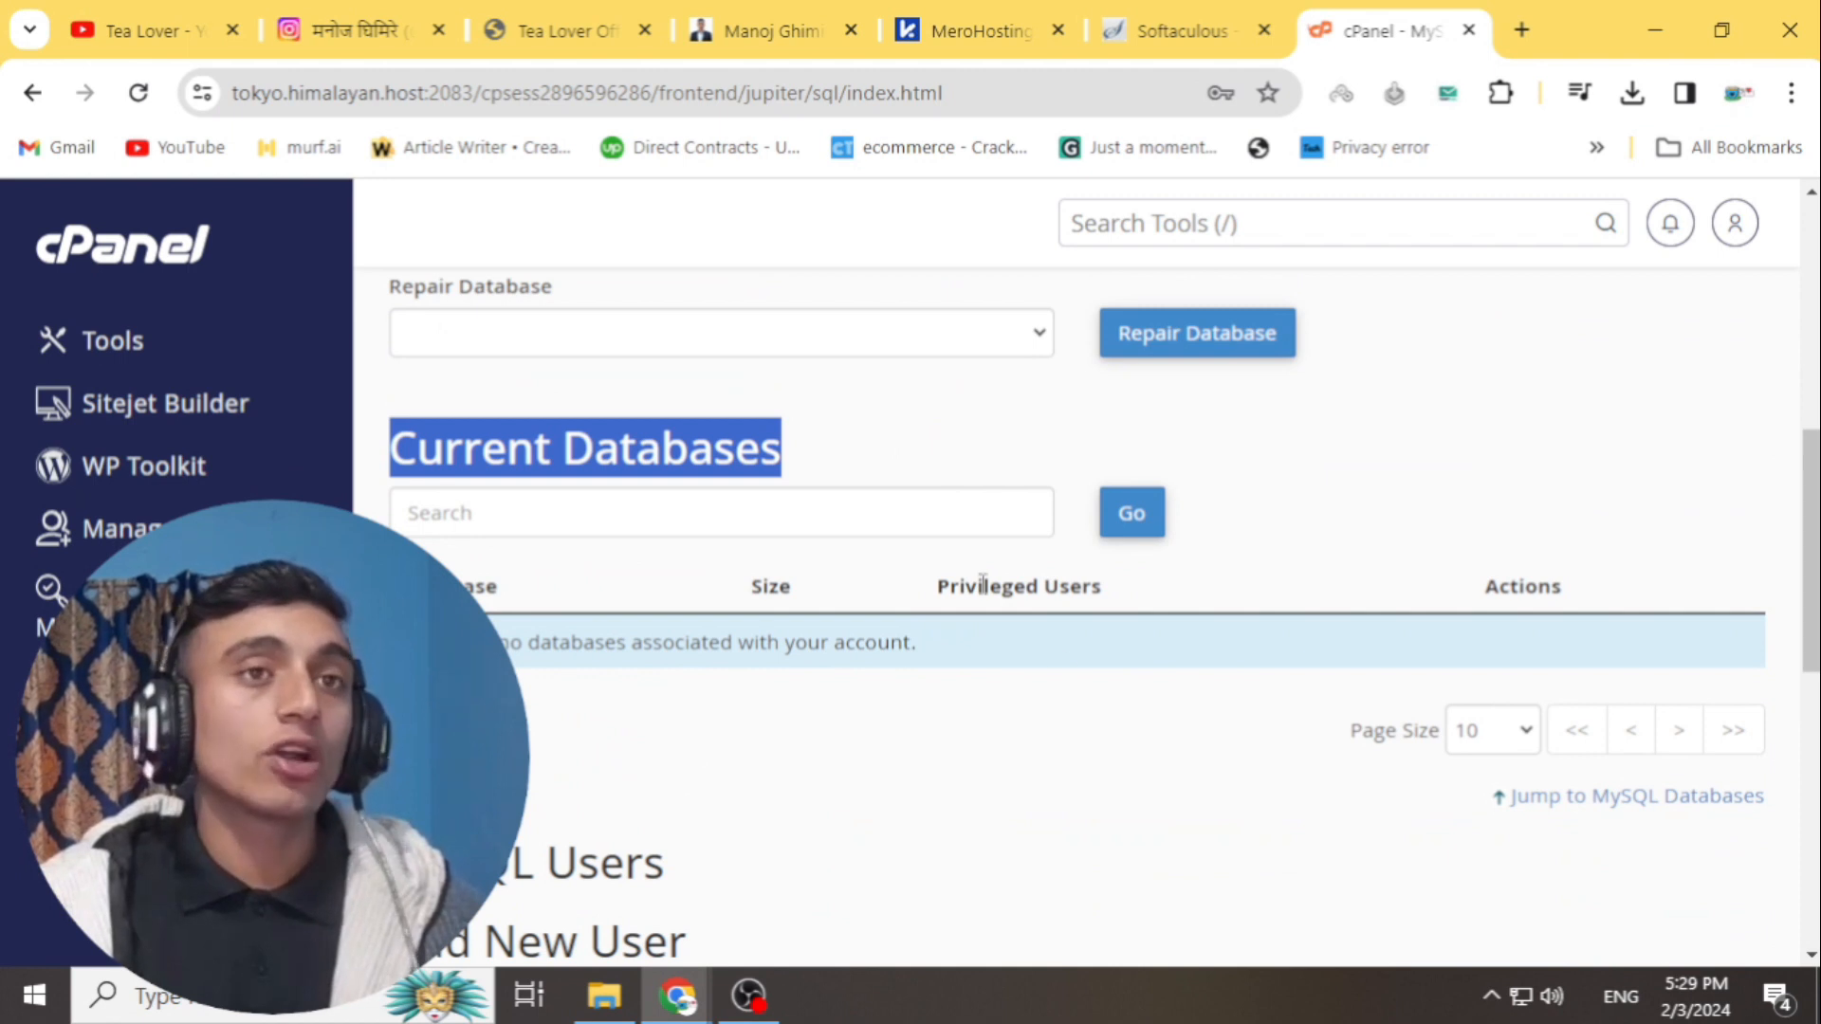
{"action": "left_click", "coordinate": [770, 677]}
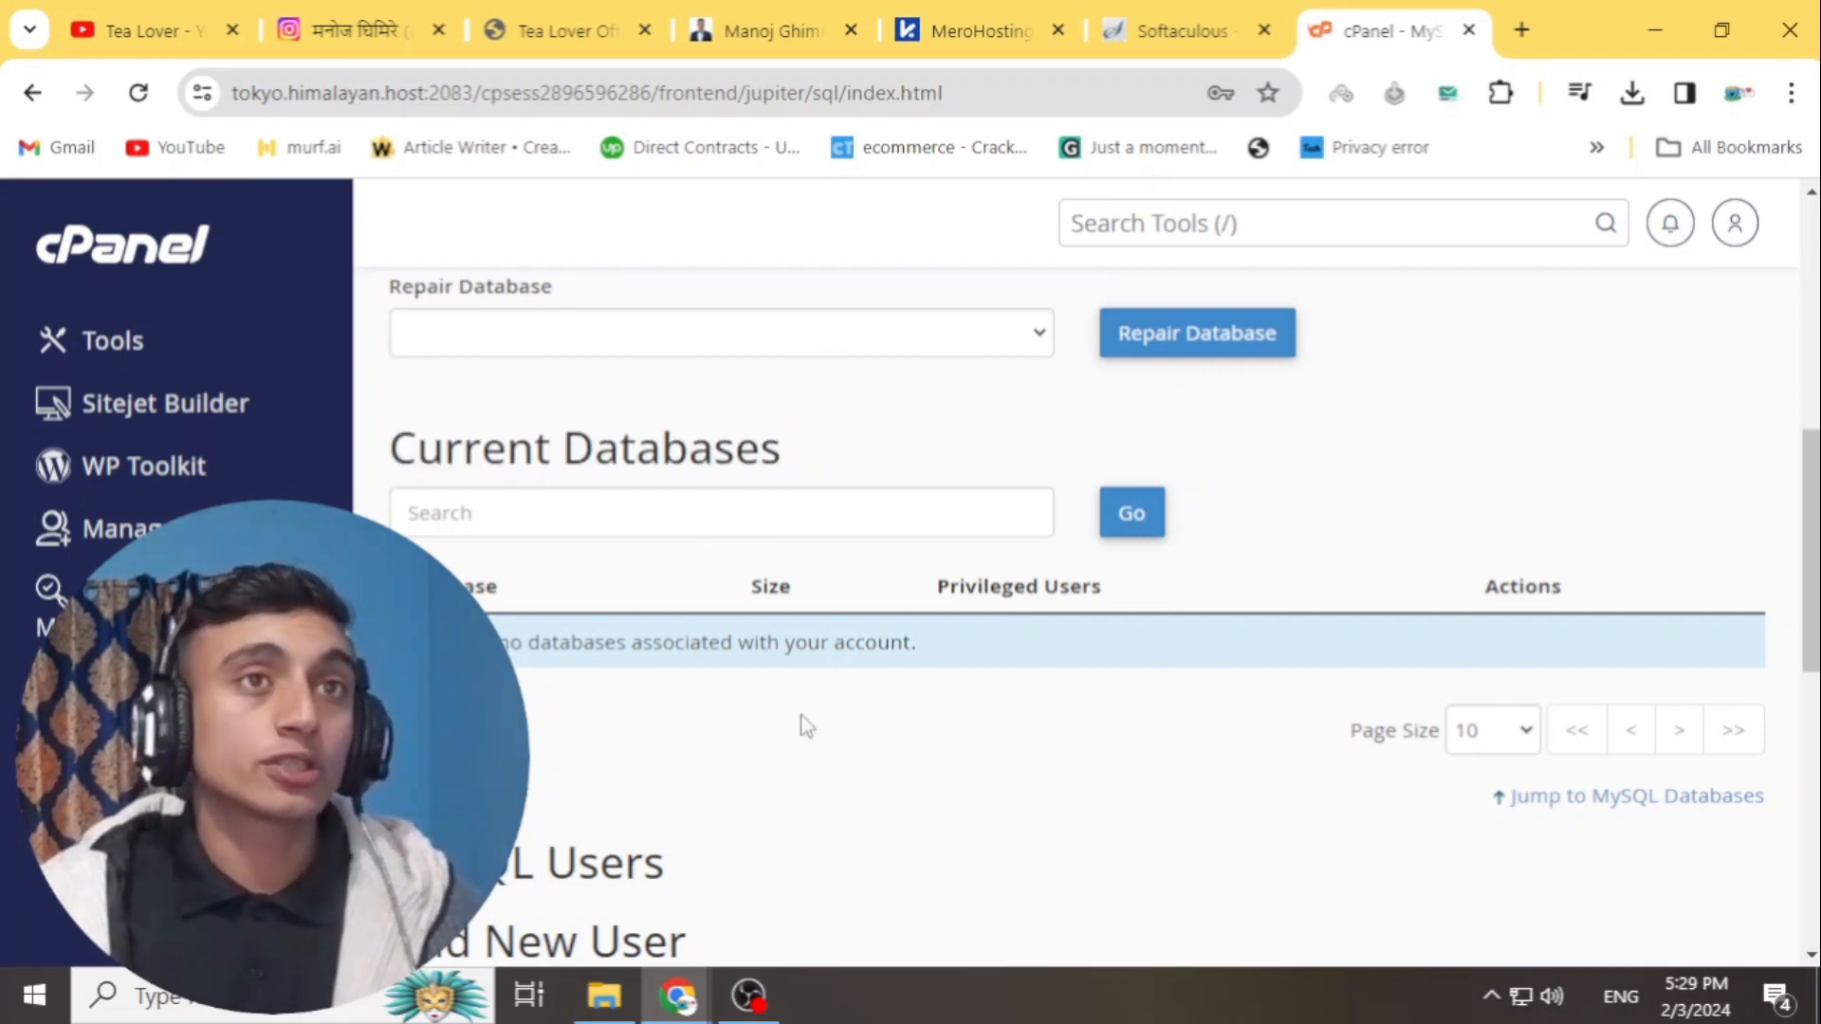
- Start a WordPress install in Softaculous, clearing In Directory so it installs at the root
{"action": "left_click", "coordinate": [1182, 28]}
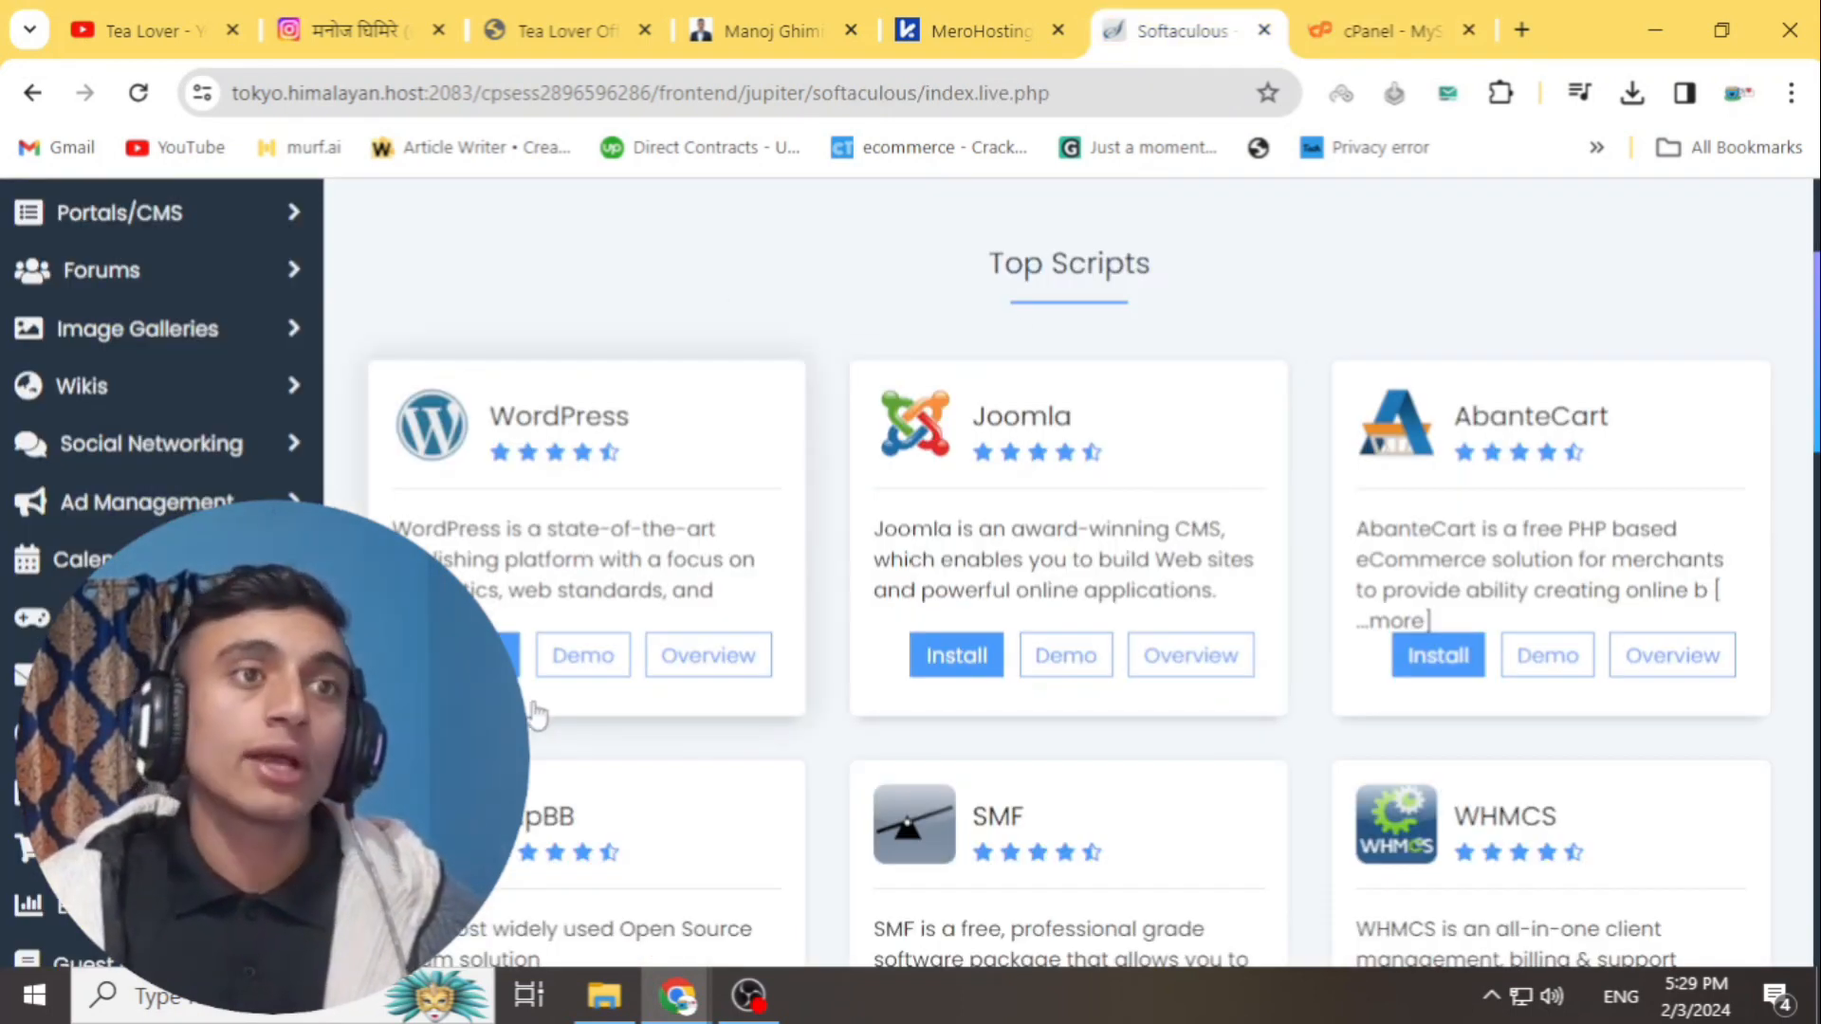
{"action": "left_click", "coordinate": [508, 659]}
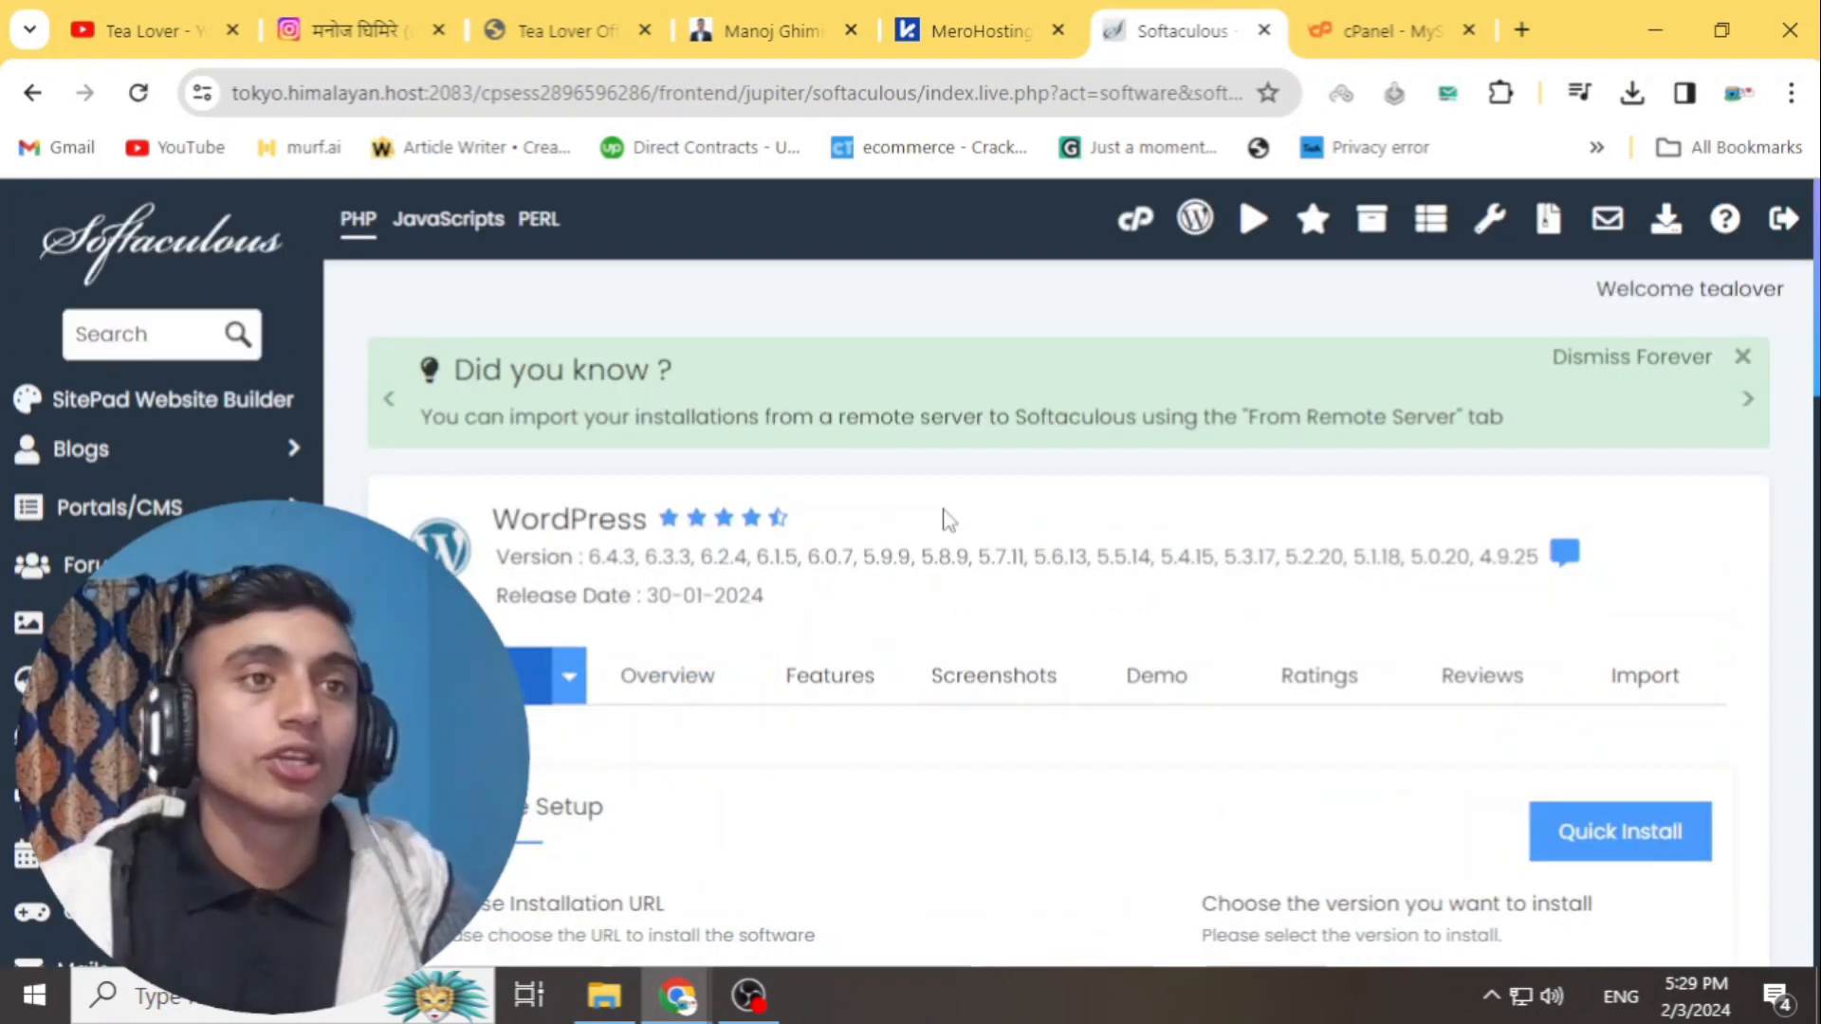
{"action": "scroll", "coordinate": [910, 535], "scroll_direction": "down", "scroll_amount": 5}
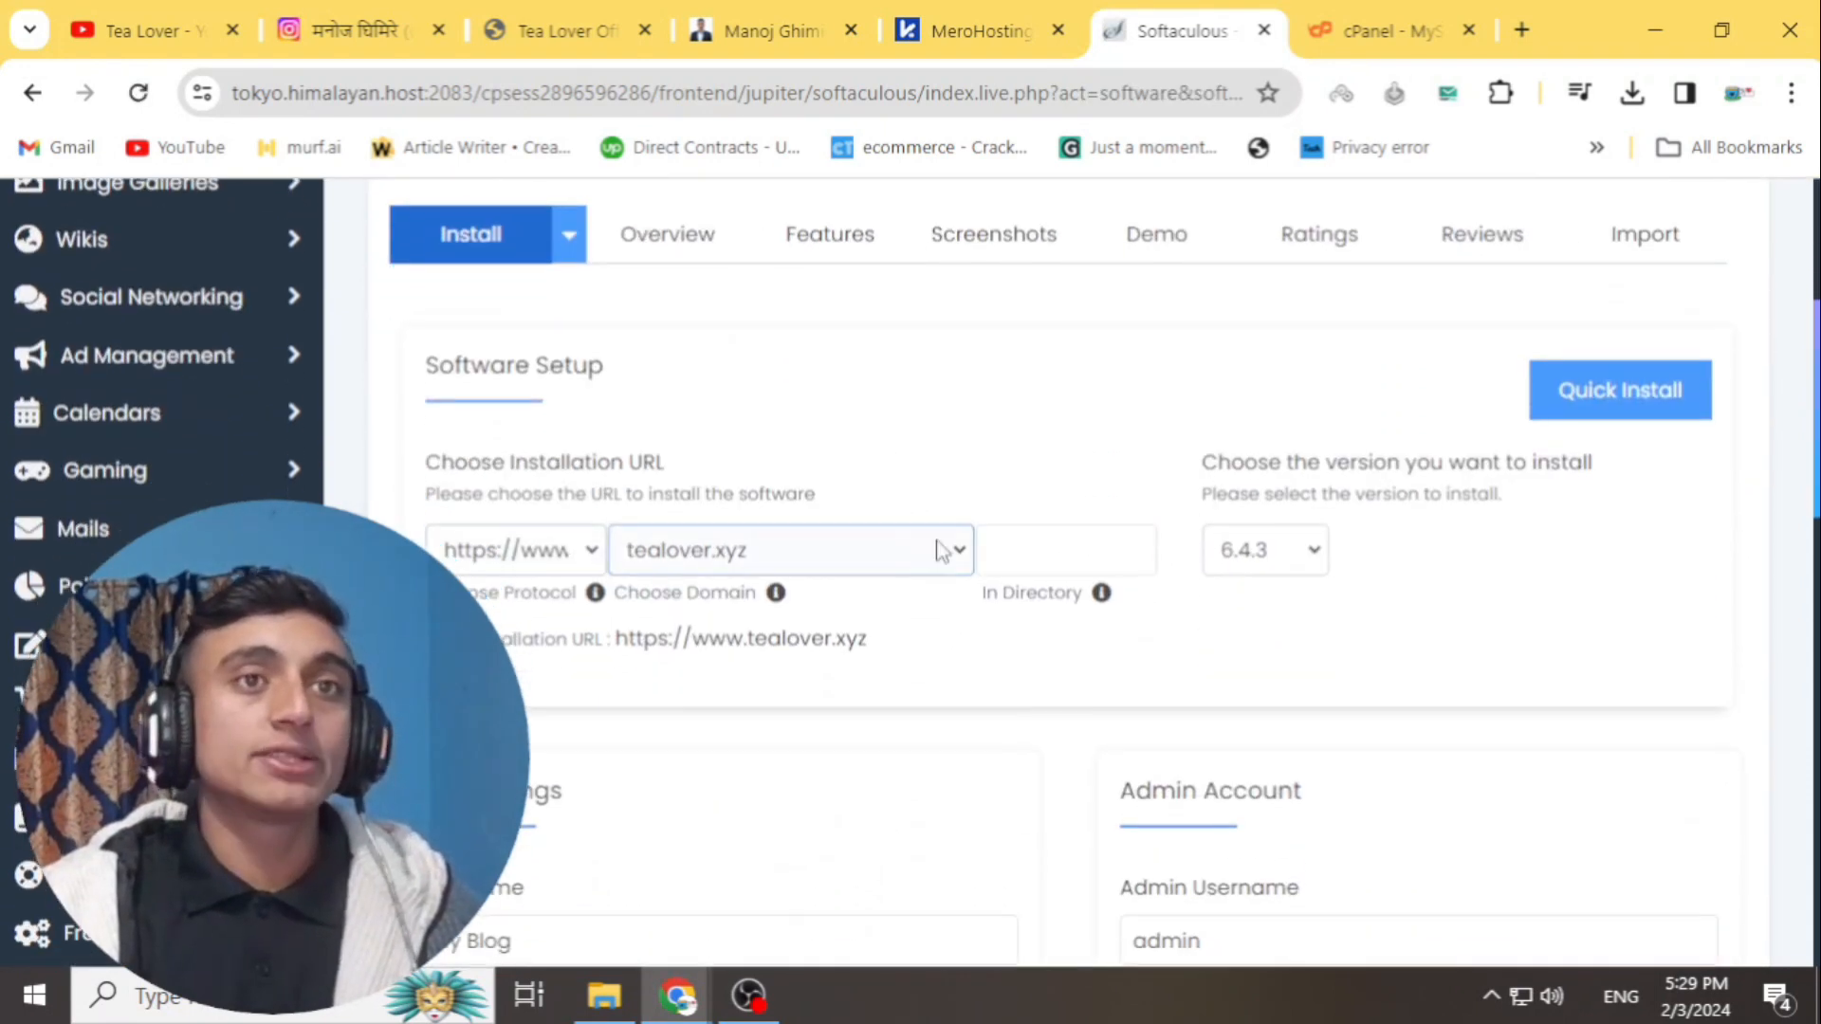
{"action": "left_click", "coordinate": [994, 552]}
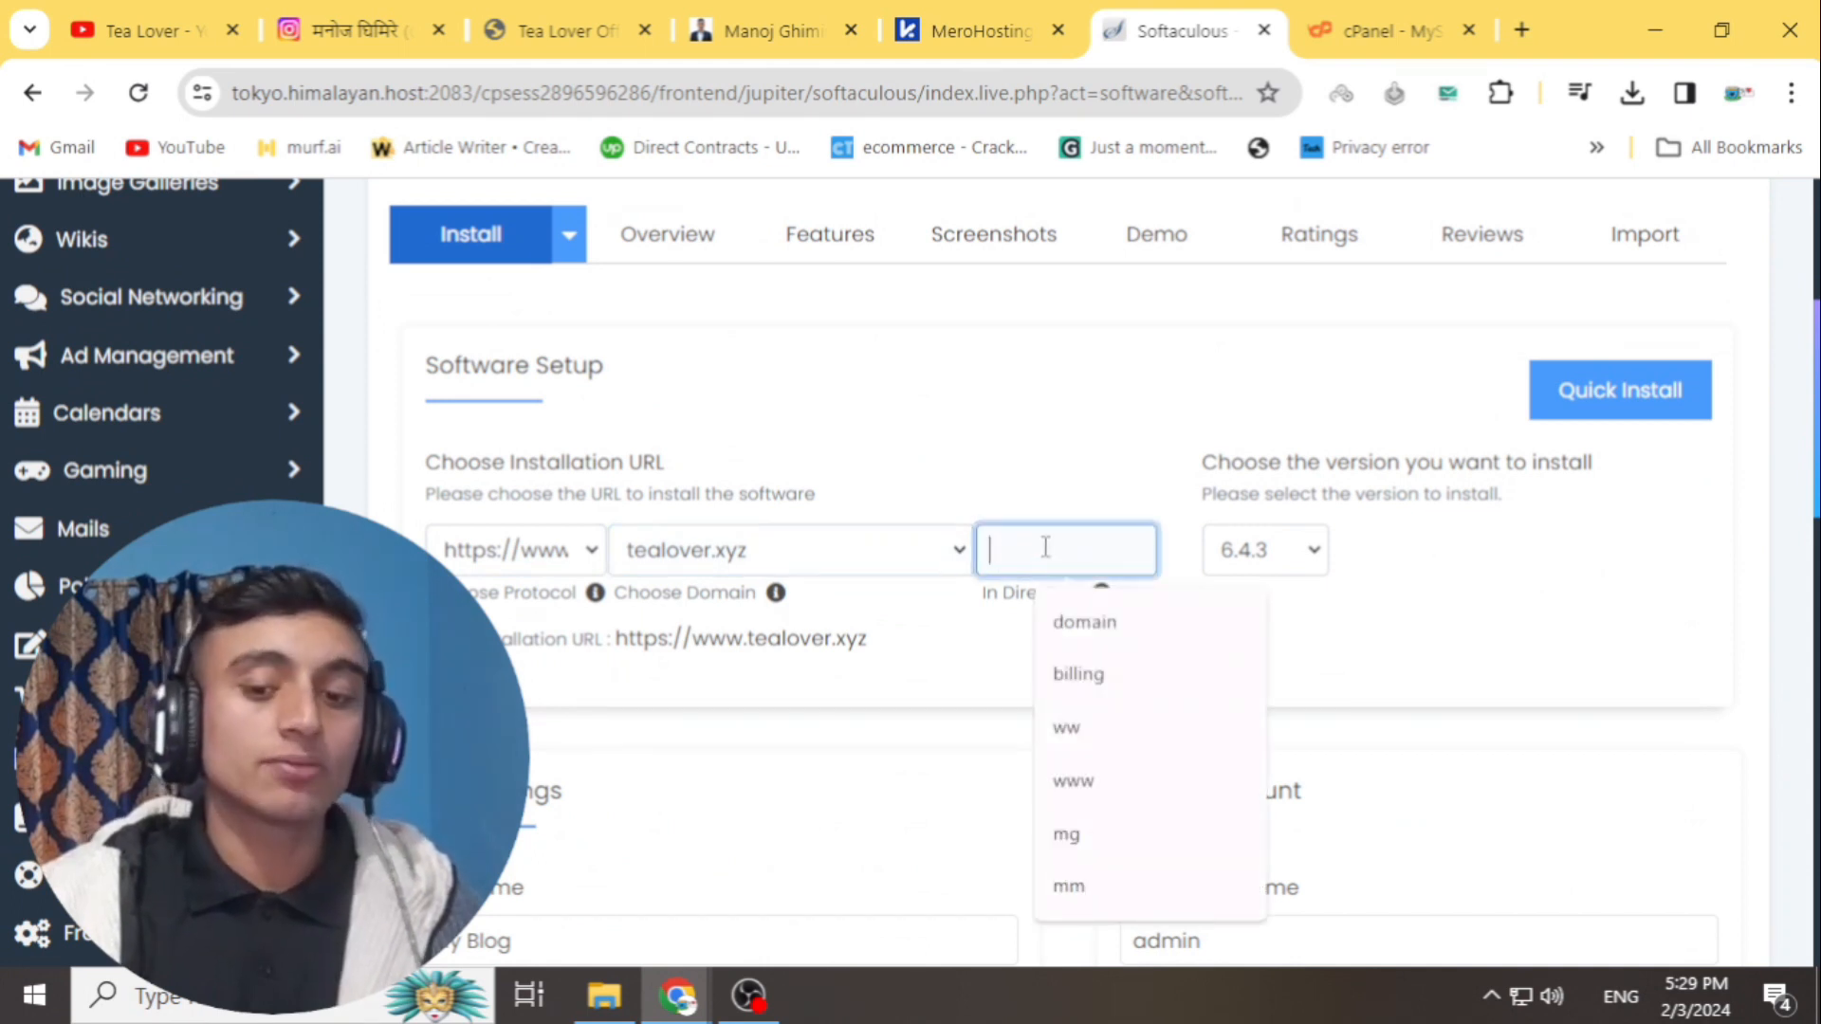
{"action": "type", "text": "wp"}
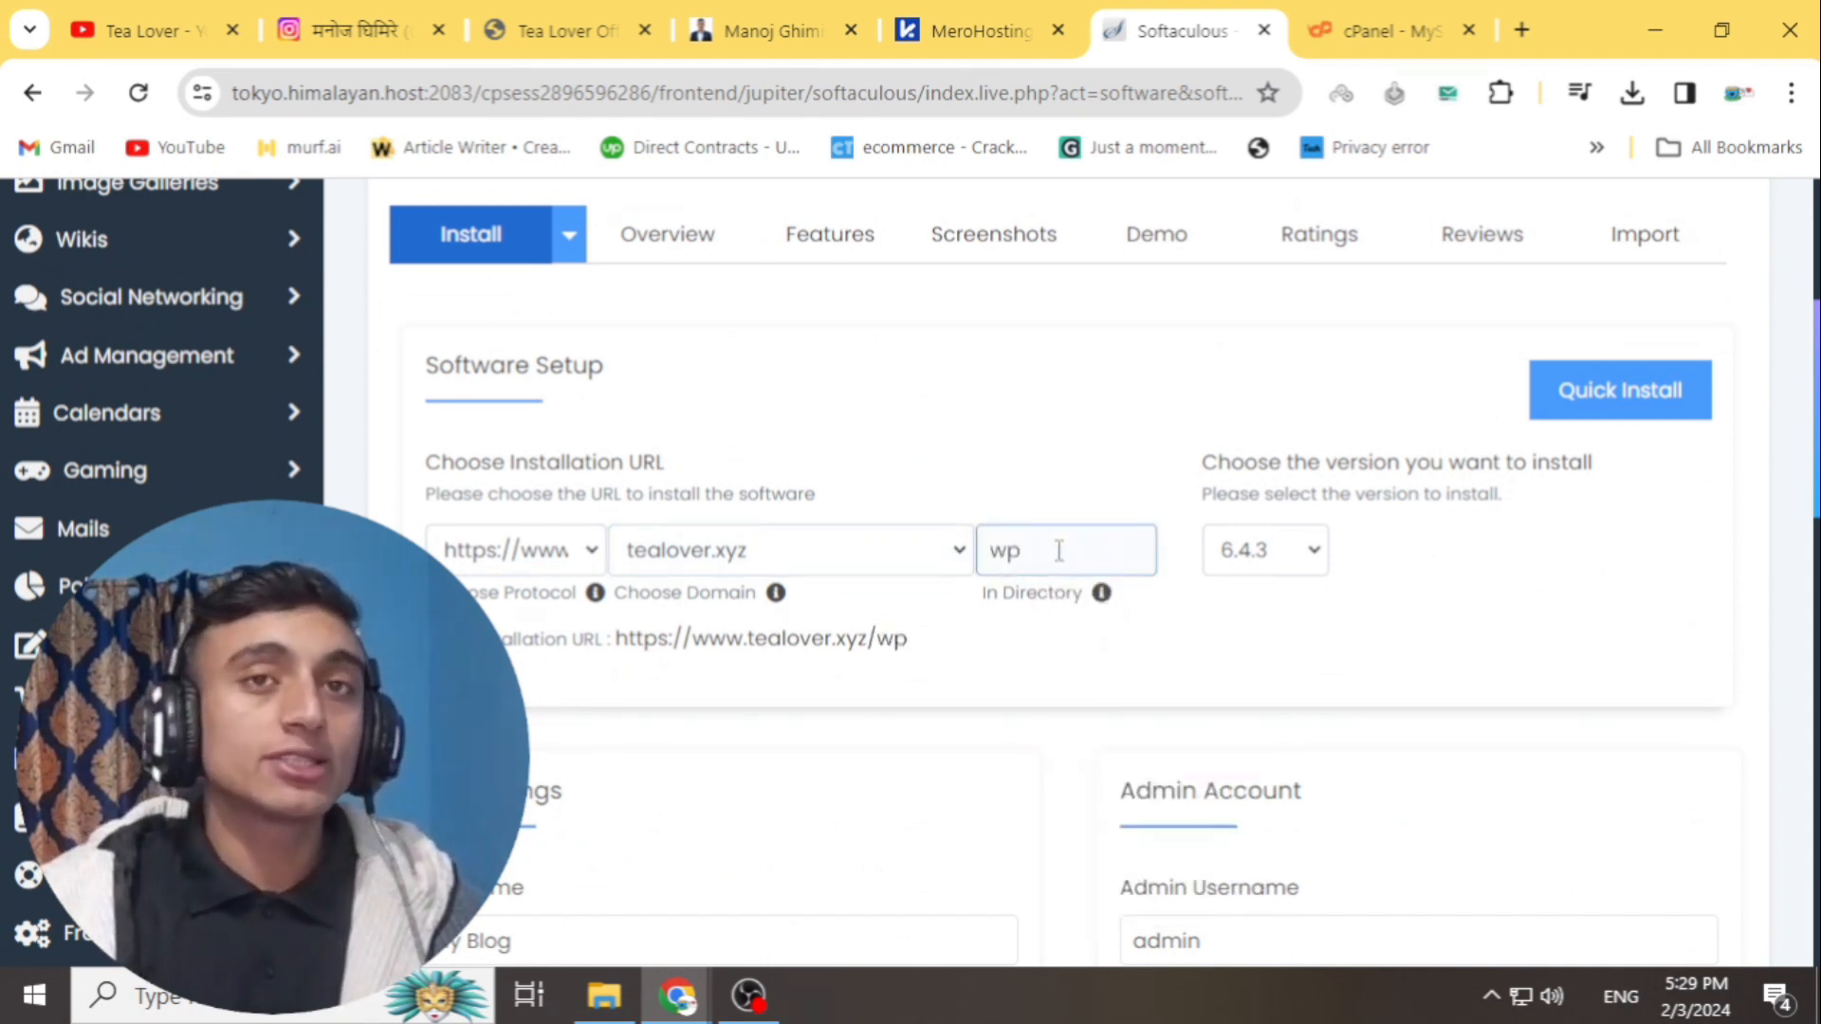
{"action": "left_click_drag", "start_coordinate": [1060, 551], "coordinate": [885, 537]}
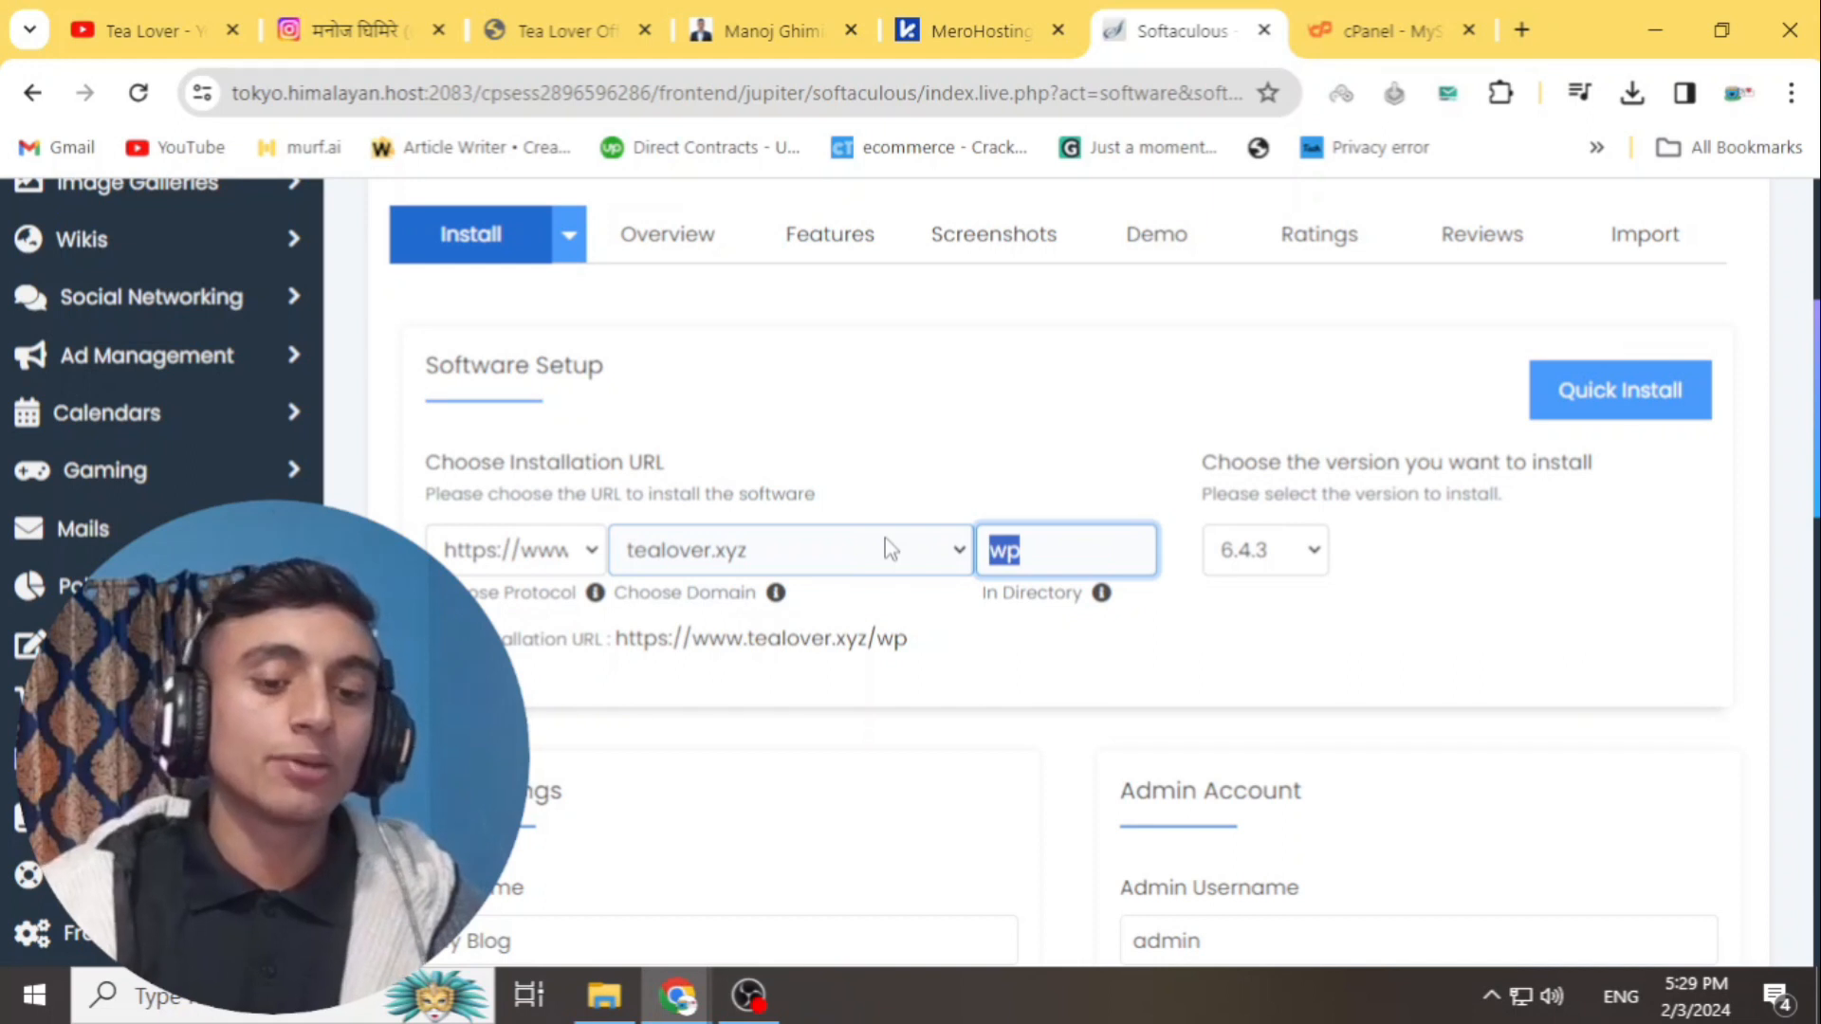
{"action": "key", "text": "BackSpace"}
- Review the admin credentials, 'My Blog' site name and tealover.xyz domain, then submit the install
{"action": "scroll", "coordinate": [960, 545], "scroll_direction": "down", "scroll_amount": 3}
{"action": "left_click_drag", "start_coordinate": [1284, 496], "coordinate": [1098, 524]}
{"action": "left_click_drag", "start_coordinate": [1375, 621], "coordinate": [1066, 639]}
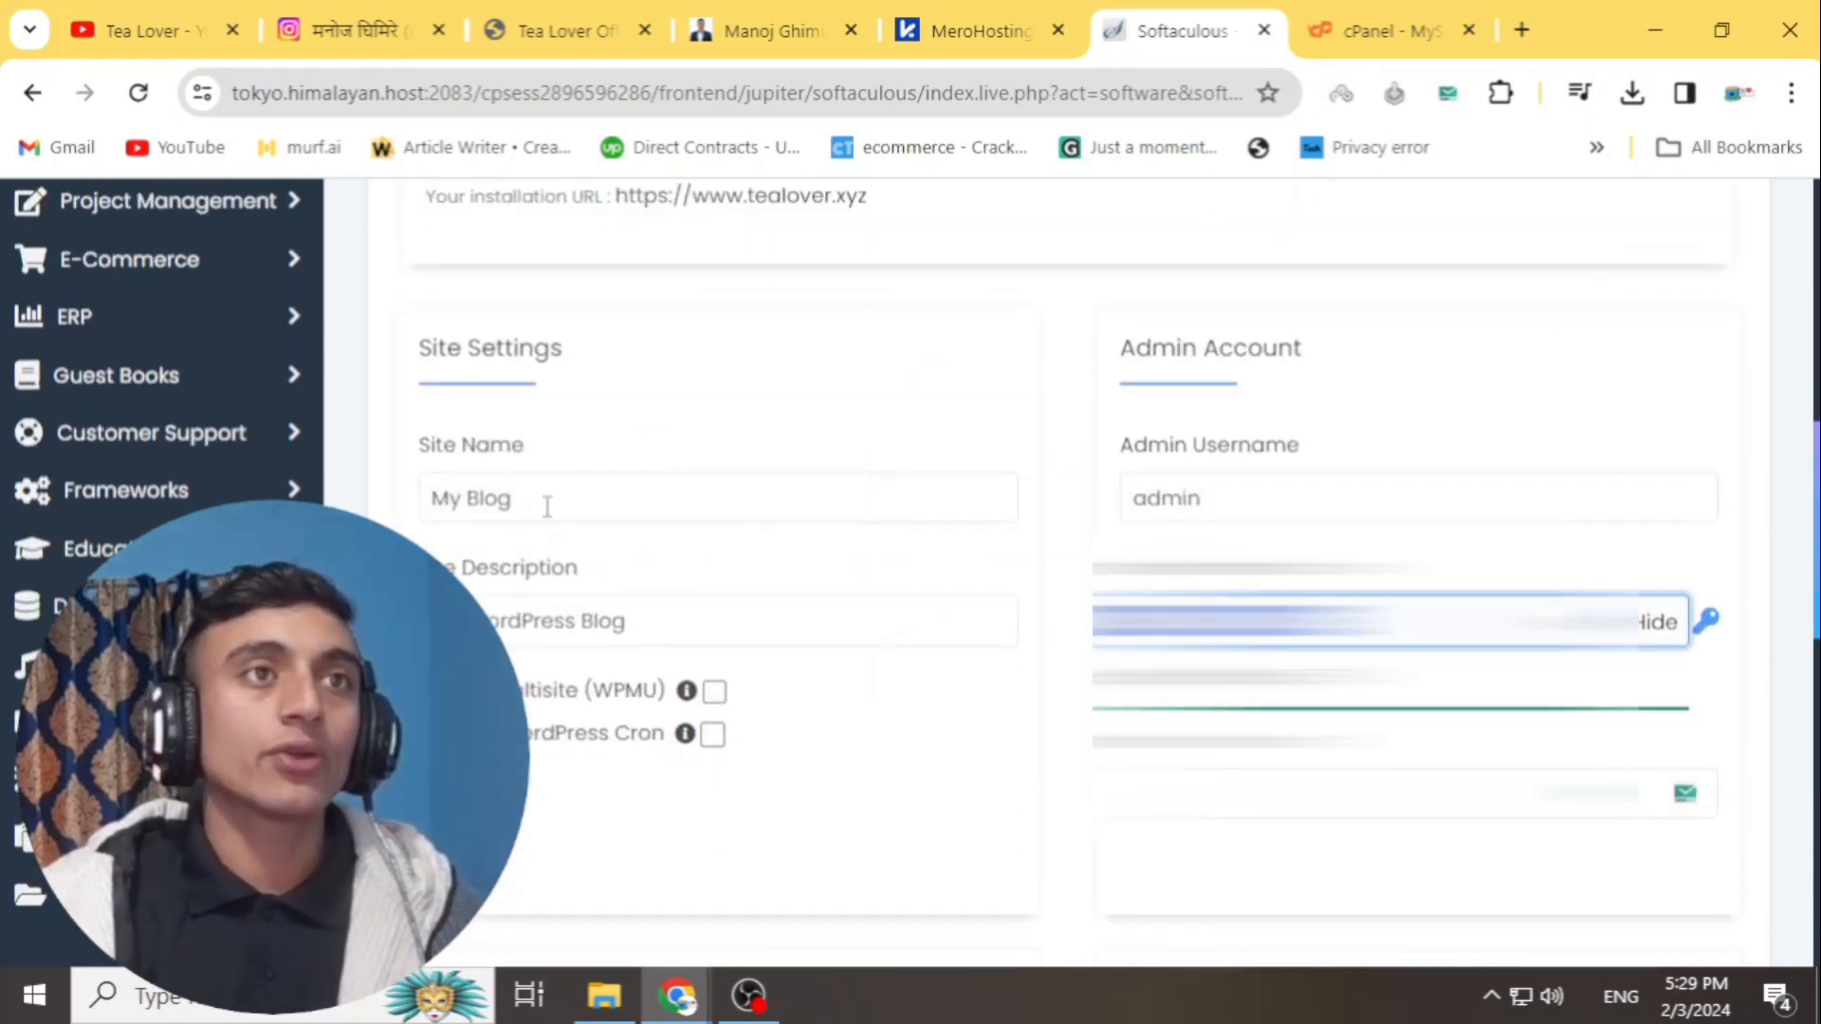
{"action": "left_click", "coordinate": [426, 474]}
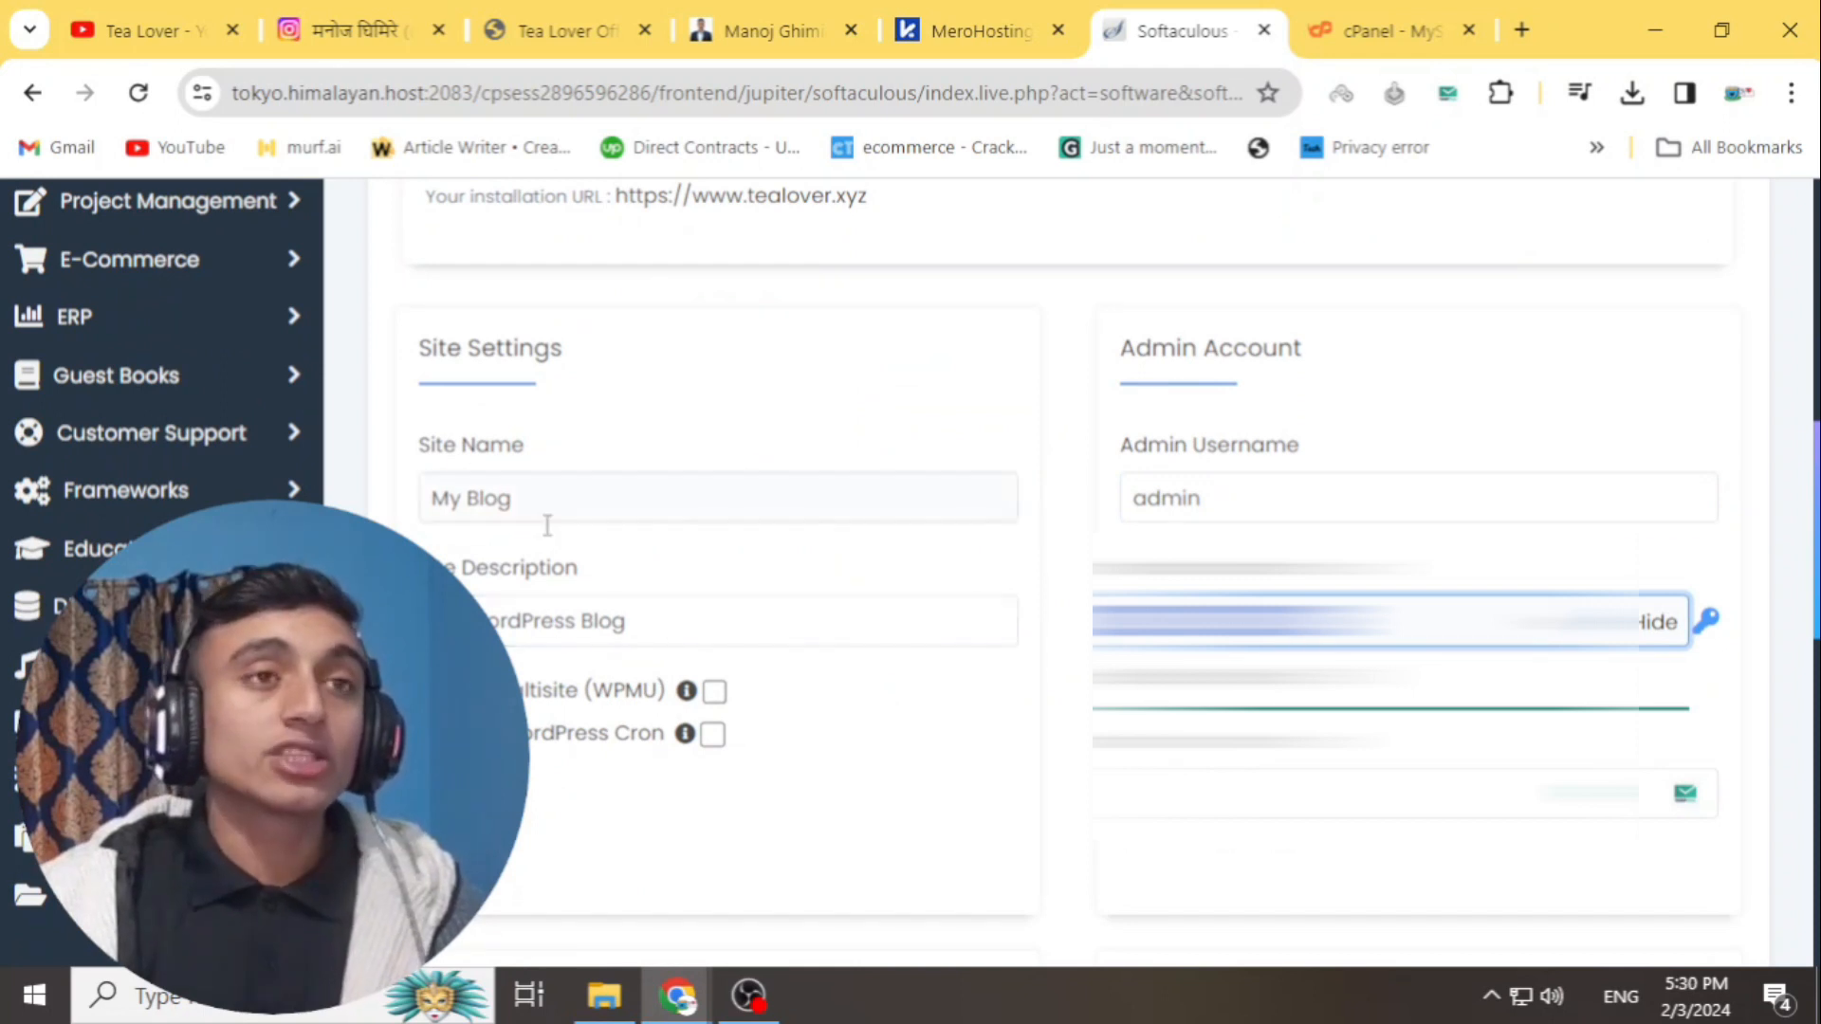
{"action": "scroll", "coordinate": [1328, 477], "scroll_direction": "down", "scroll_amount": 10}
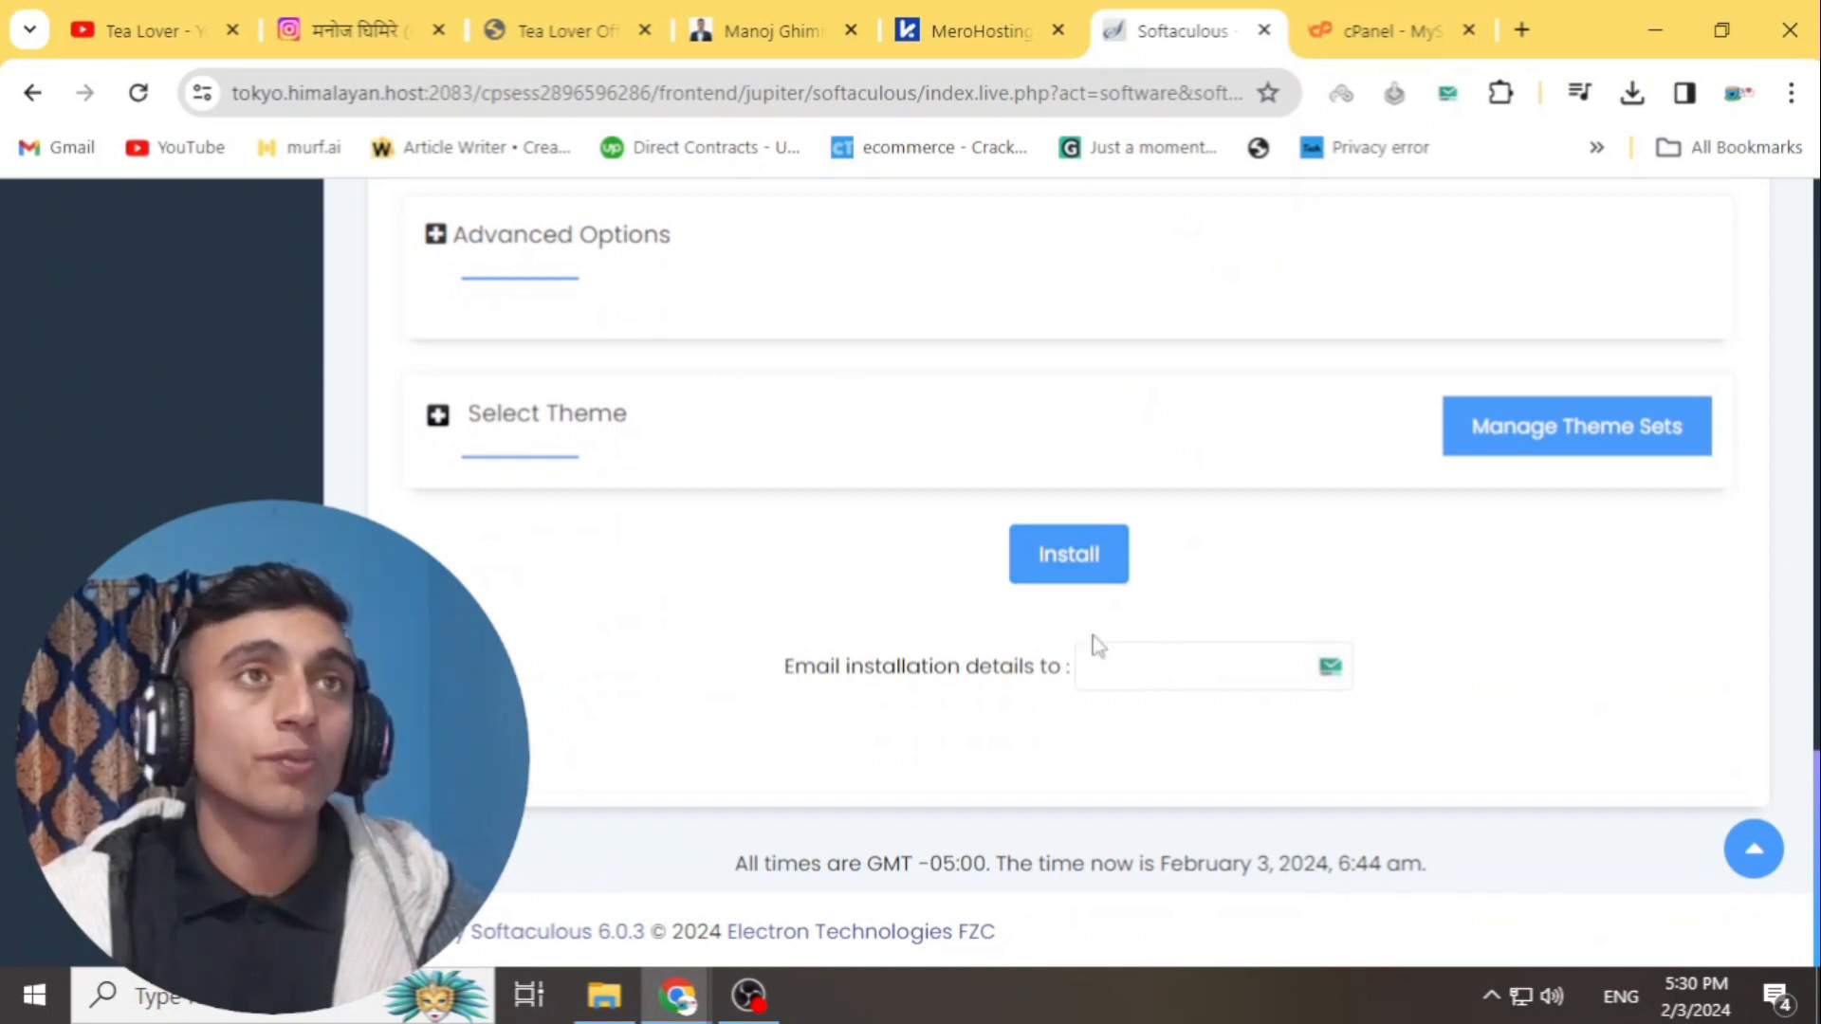
{"action": "scroll", "coordinate": [867, 573], "scroll_direction": "up", "scroll_amount": 10}
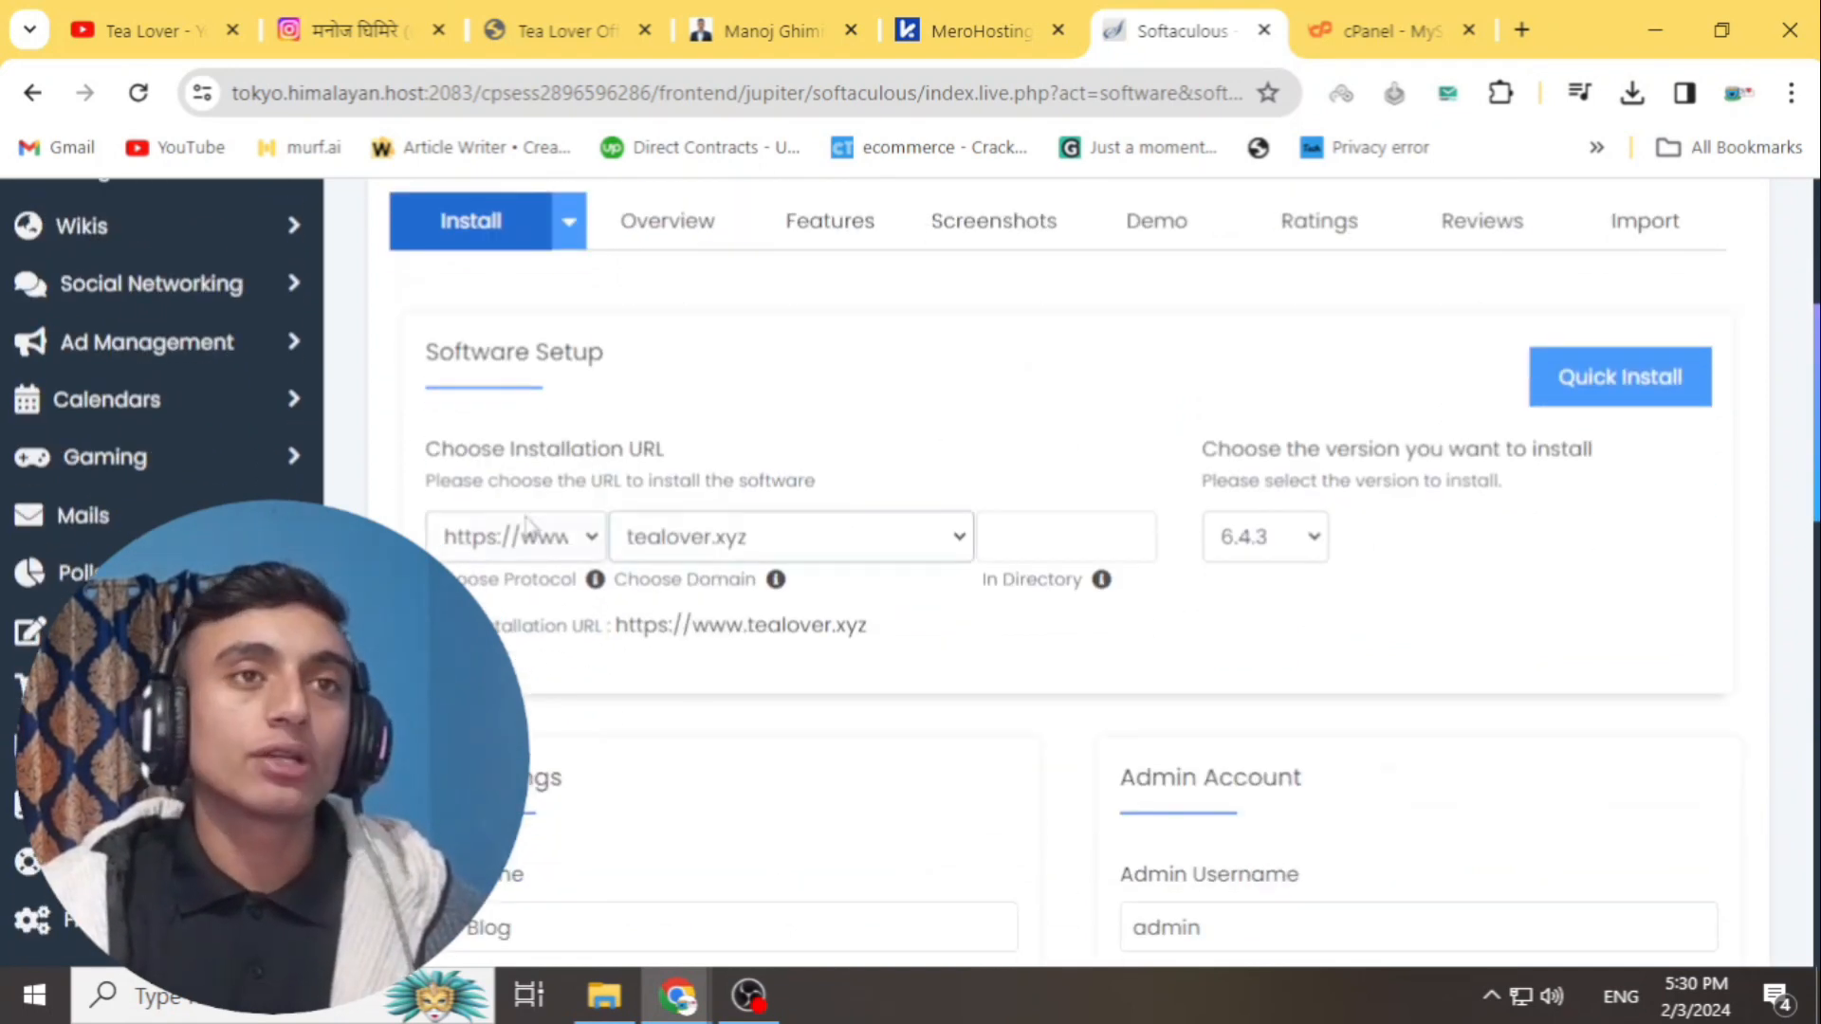
{"action": "left_click", "coordinate": [853, 537]}
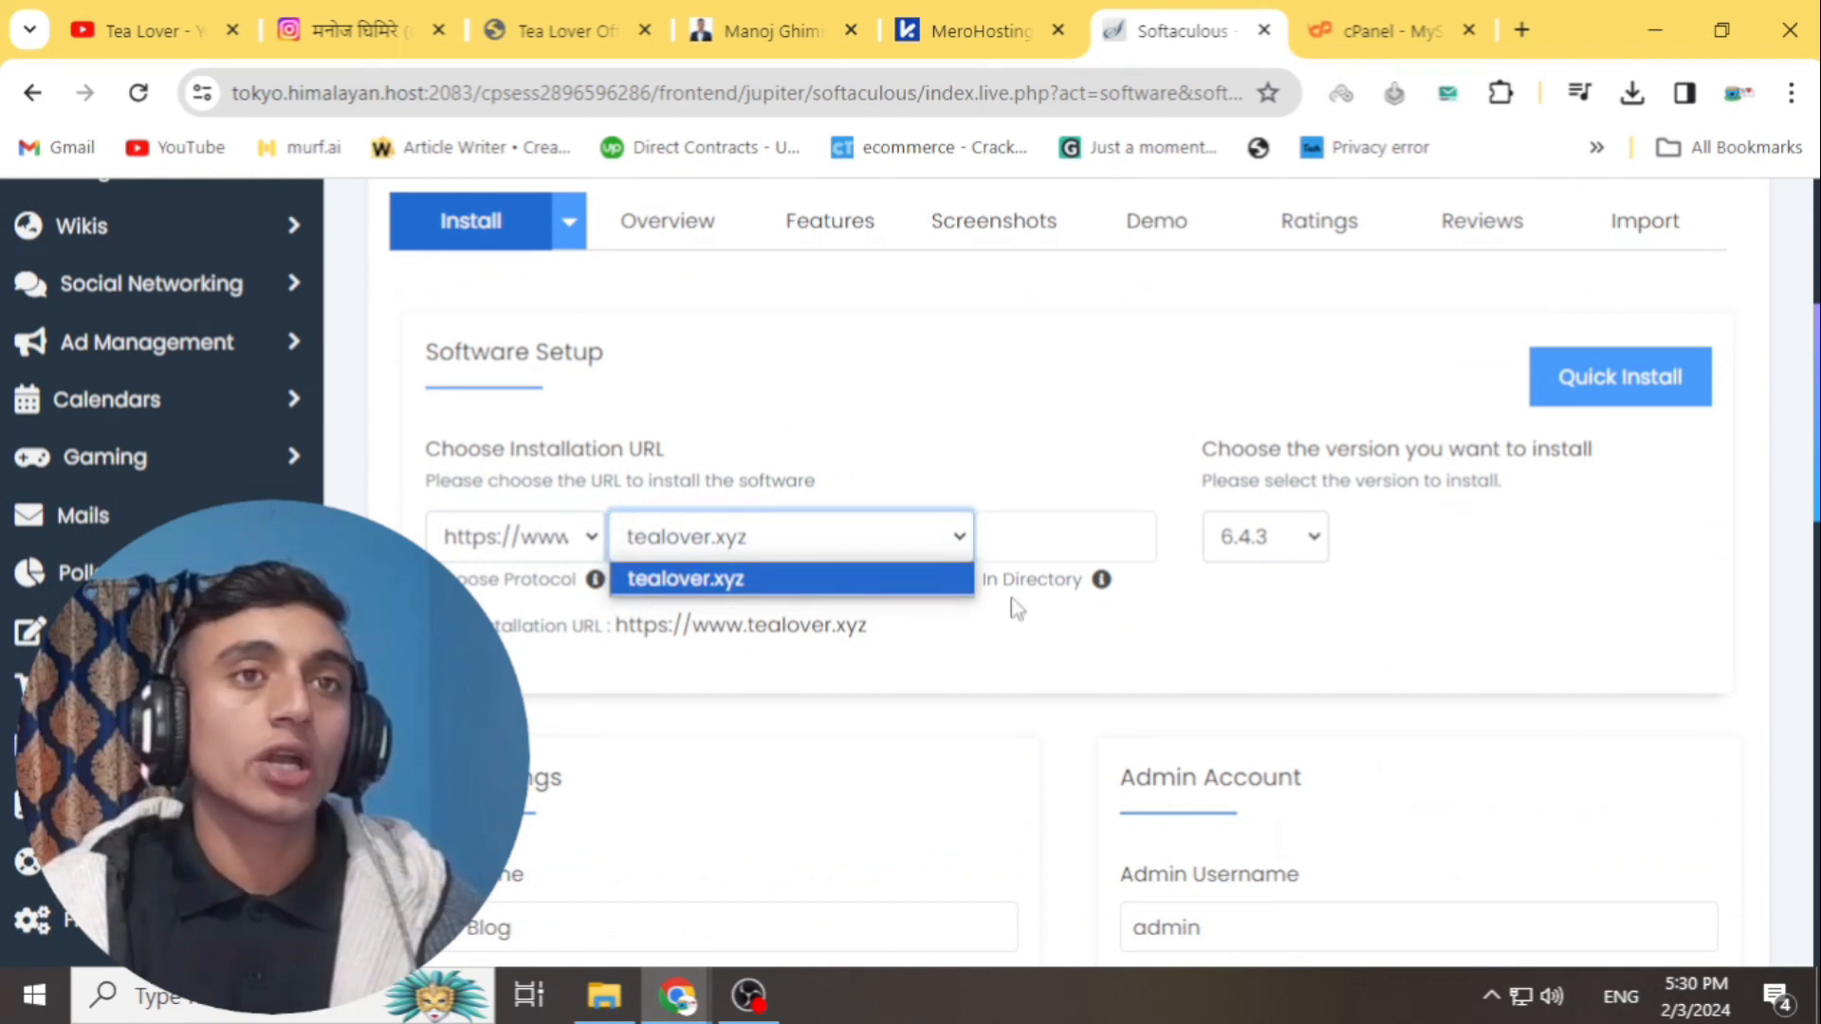
{"action": "scroll", "coordinate": [1403, 588], "scroll_direction": "down", "scroll_amount": 10}
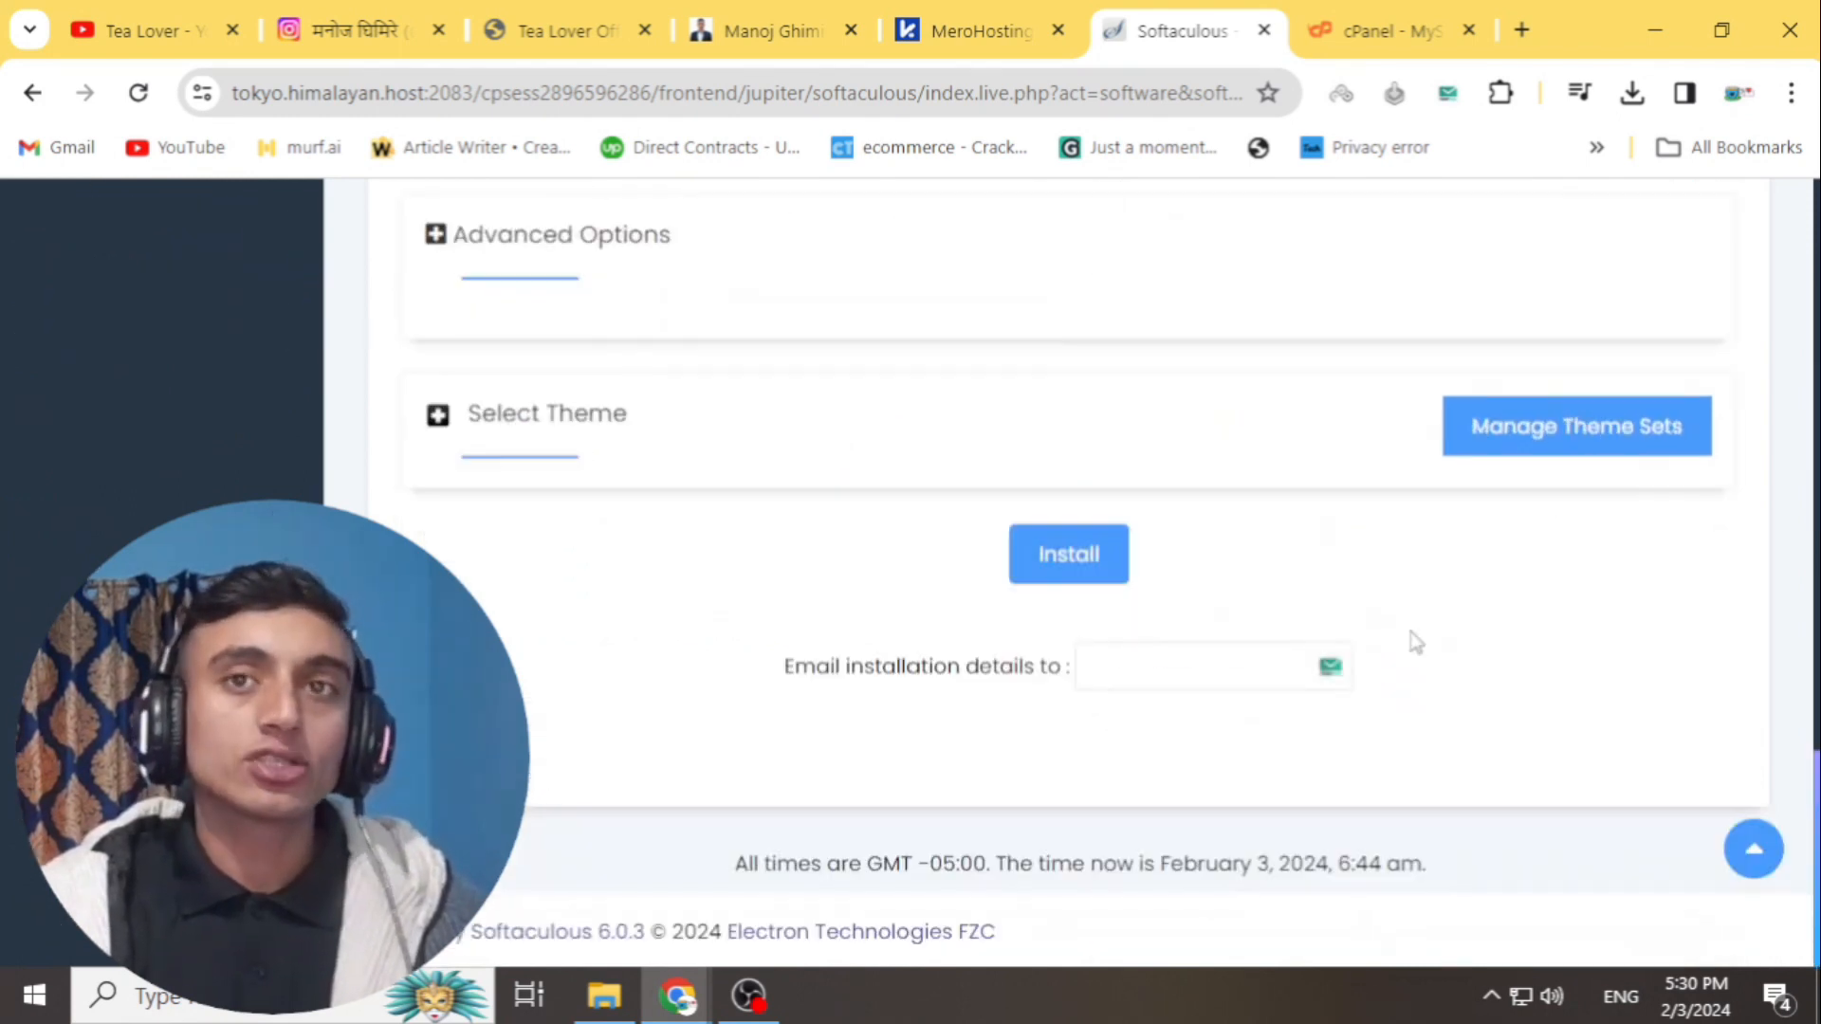
{"action": "scroll", "coordinate": [1240, 508], "scroll_direction": "up", "scroll_amount": 2}
{"action": "left_click", "coordinate": [1081, 704]}
{"action": "key", "text": "Return"}
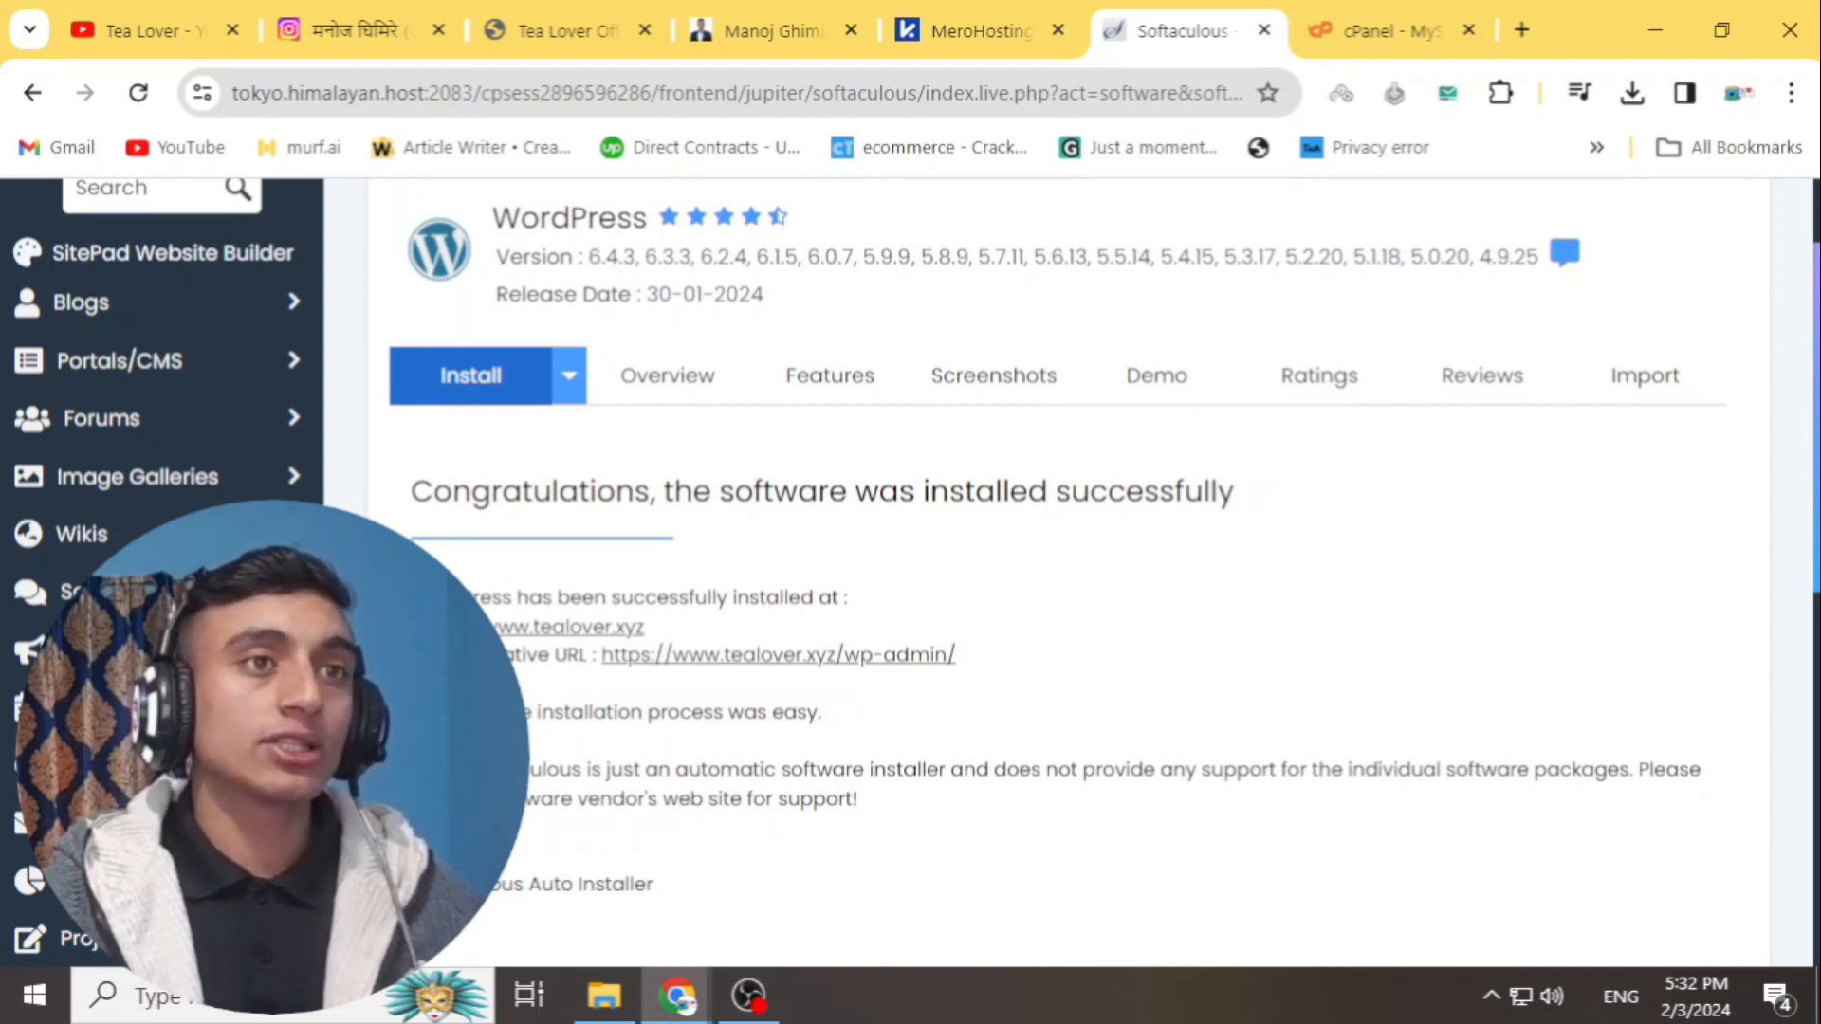
{"action": "right_click", "coordinate": [712, 668]}
{"action": "right_click", "coordinate": [711, 669]}
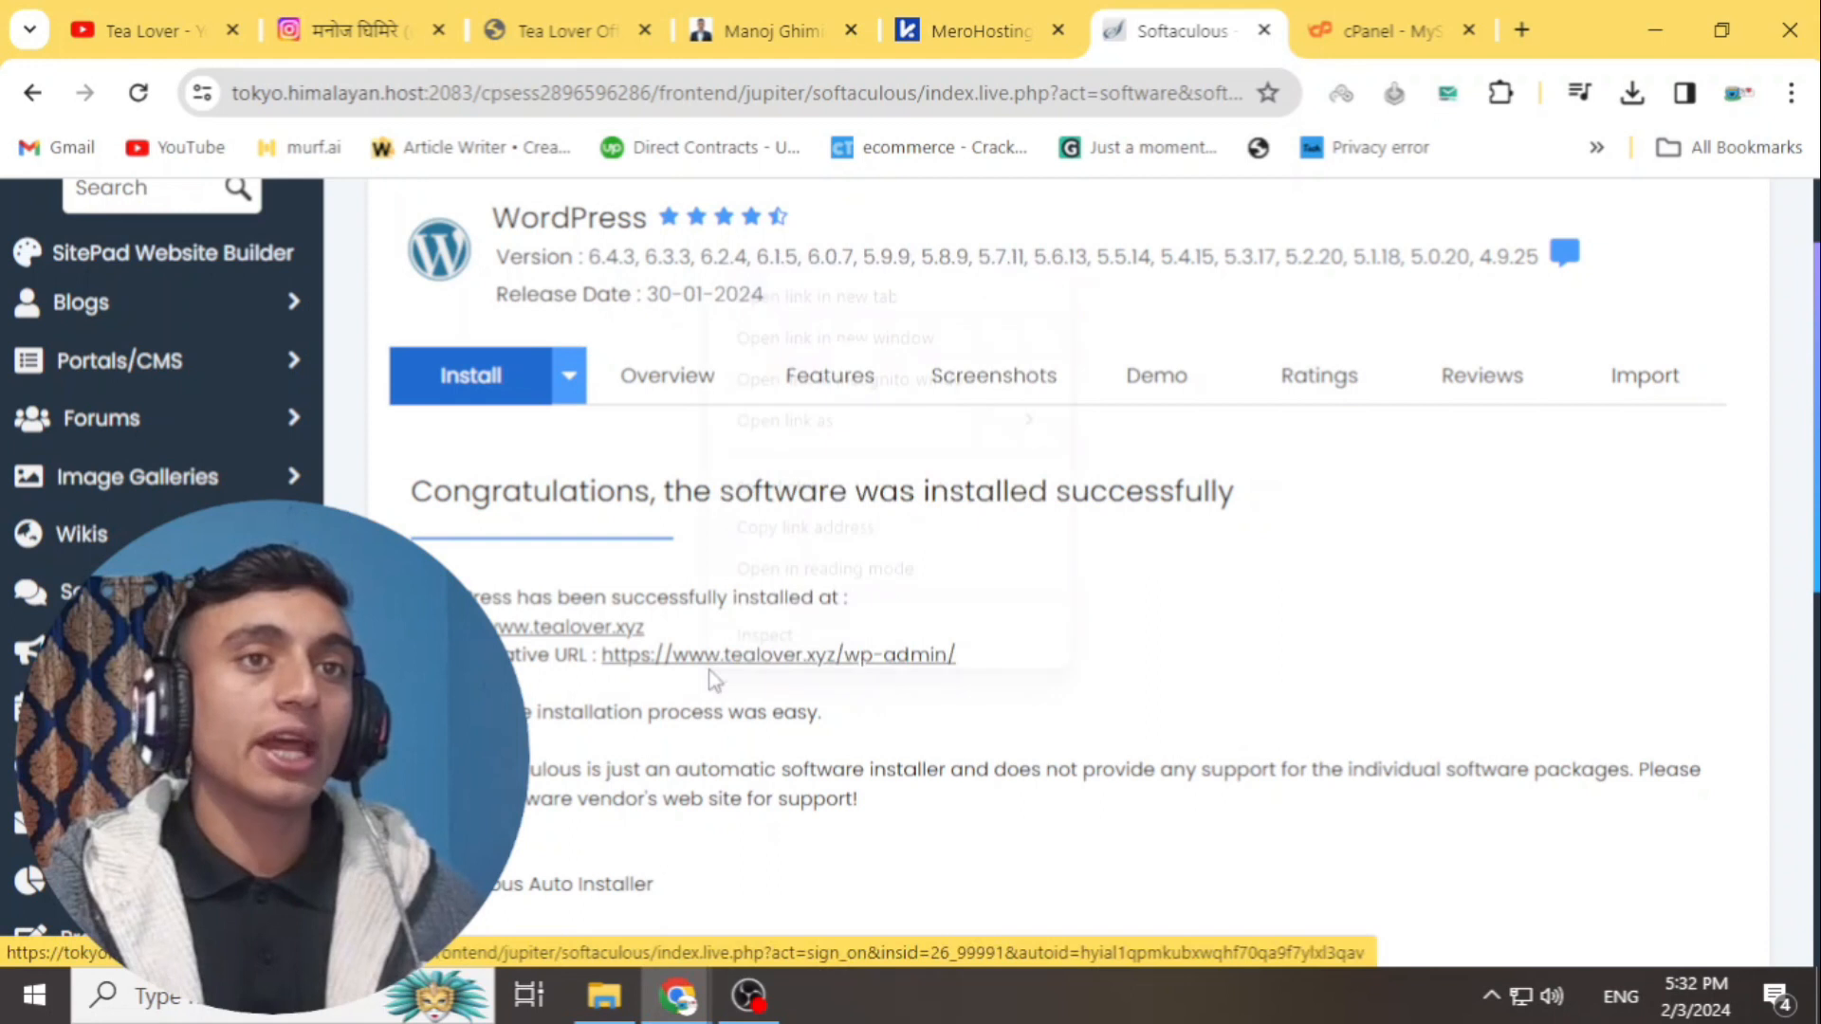
{"action": "left_click", "coordinate": [817, 297]}
{"action": "left_click", "coordinate": [1404, 30]}
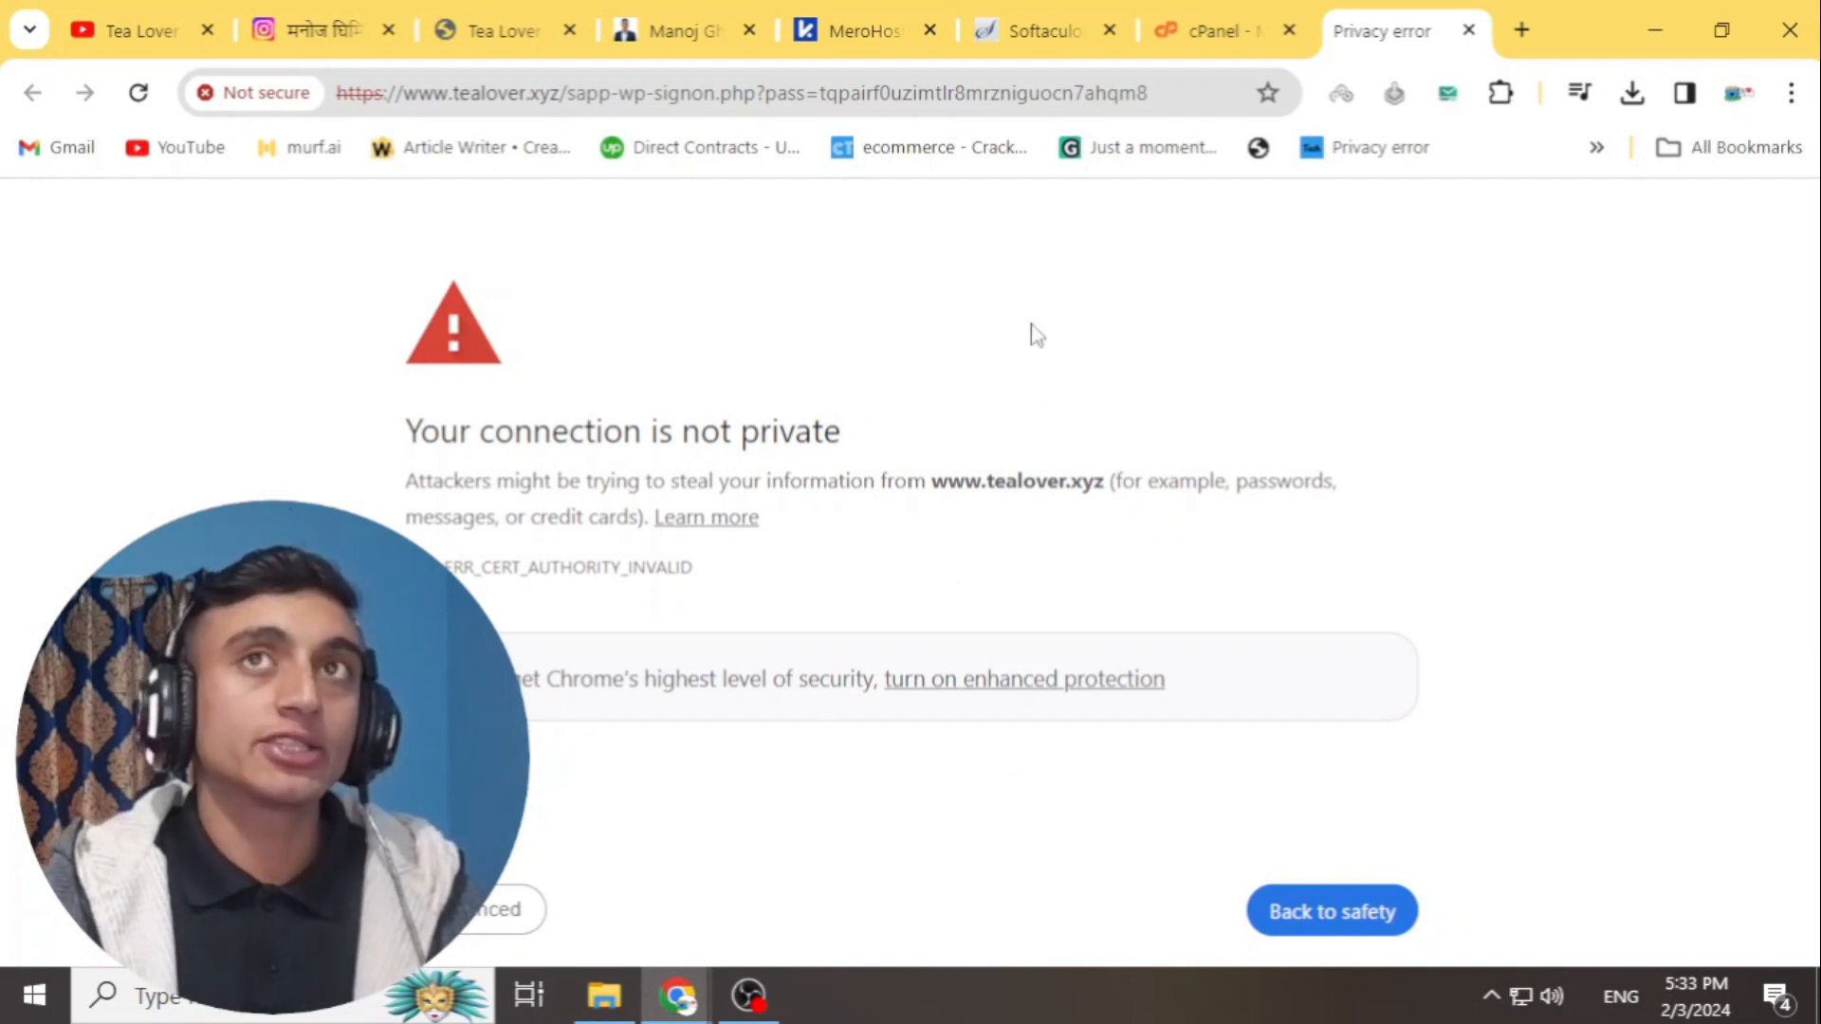
- Bypass the certificate warning to view the tealover.xyz dashboard, then return to the cPanel tab
{"action": "left_click", "coordinate": [507, 912]}
{"action": "left_click", "coordinate": [621, 466]}
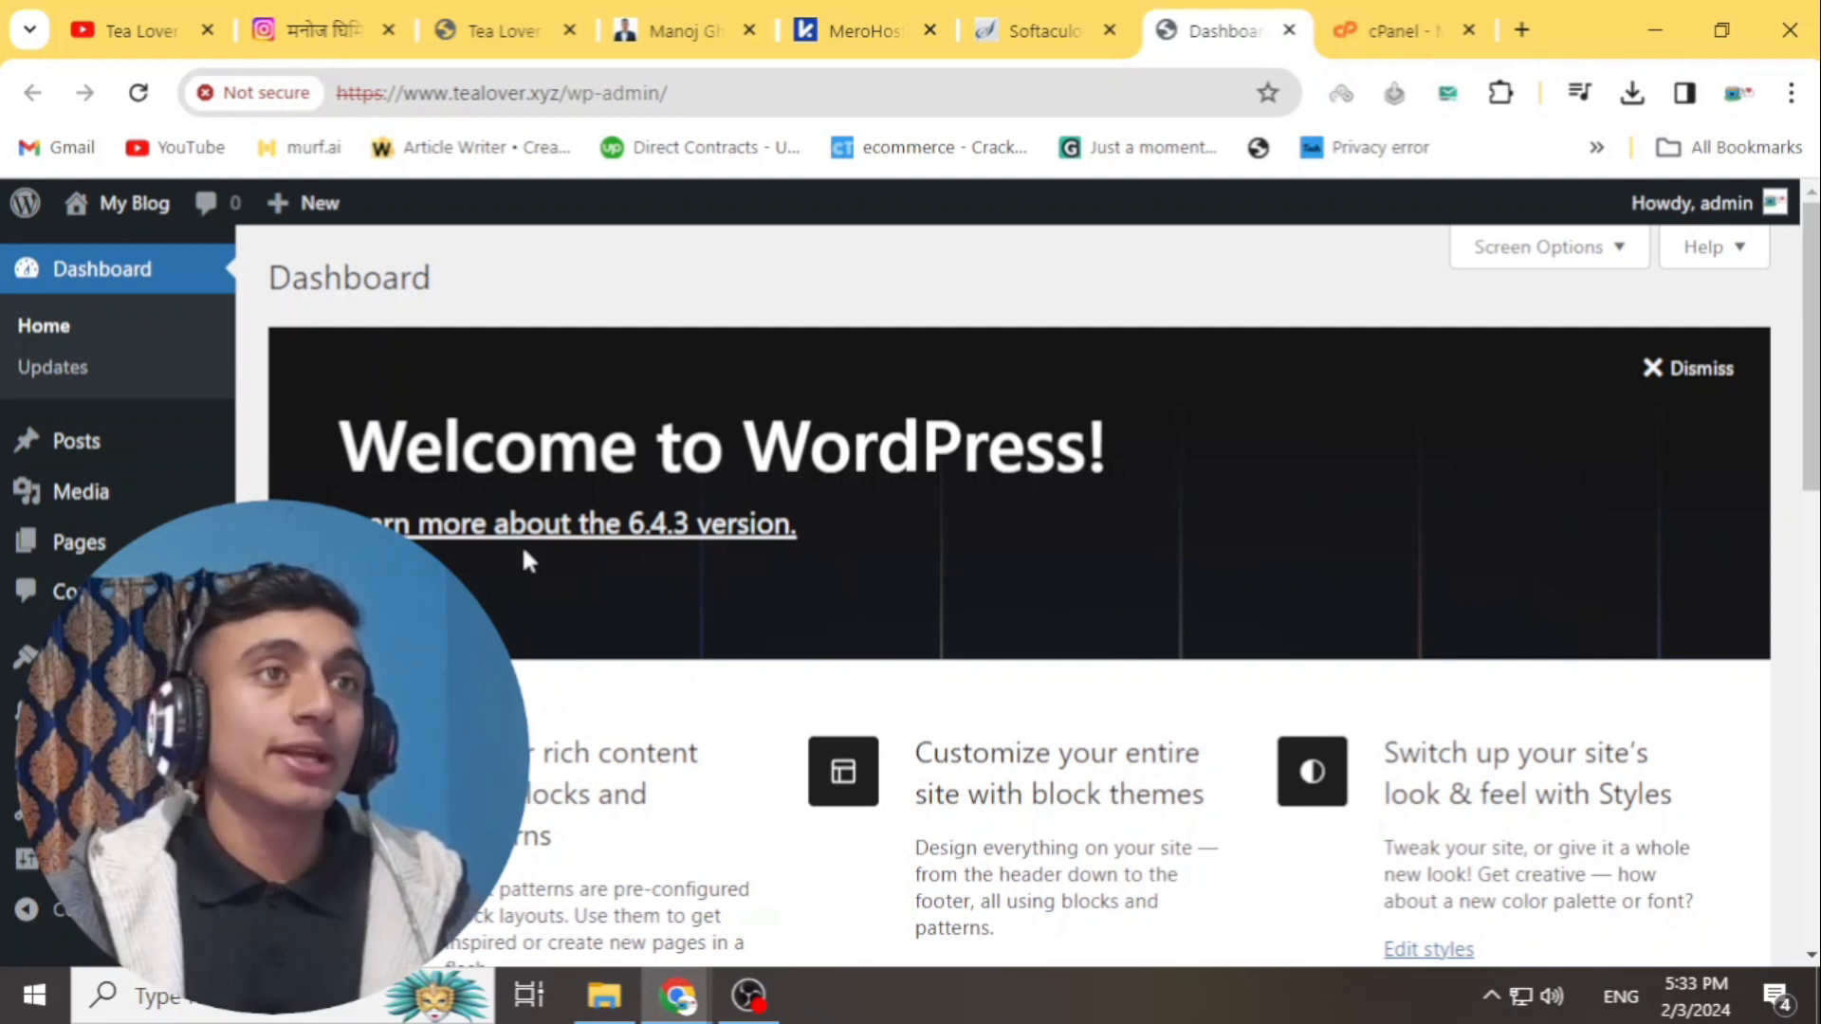
{"action": "scroll", "coordinate": [1019, 584], "scroll_direction": "down", "scroll_amount": 8}
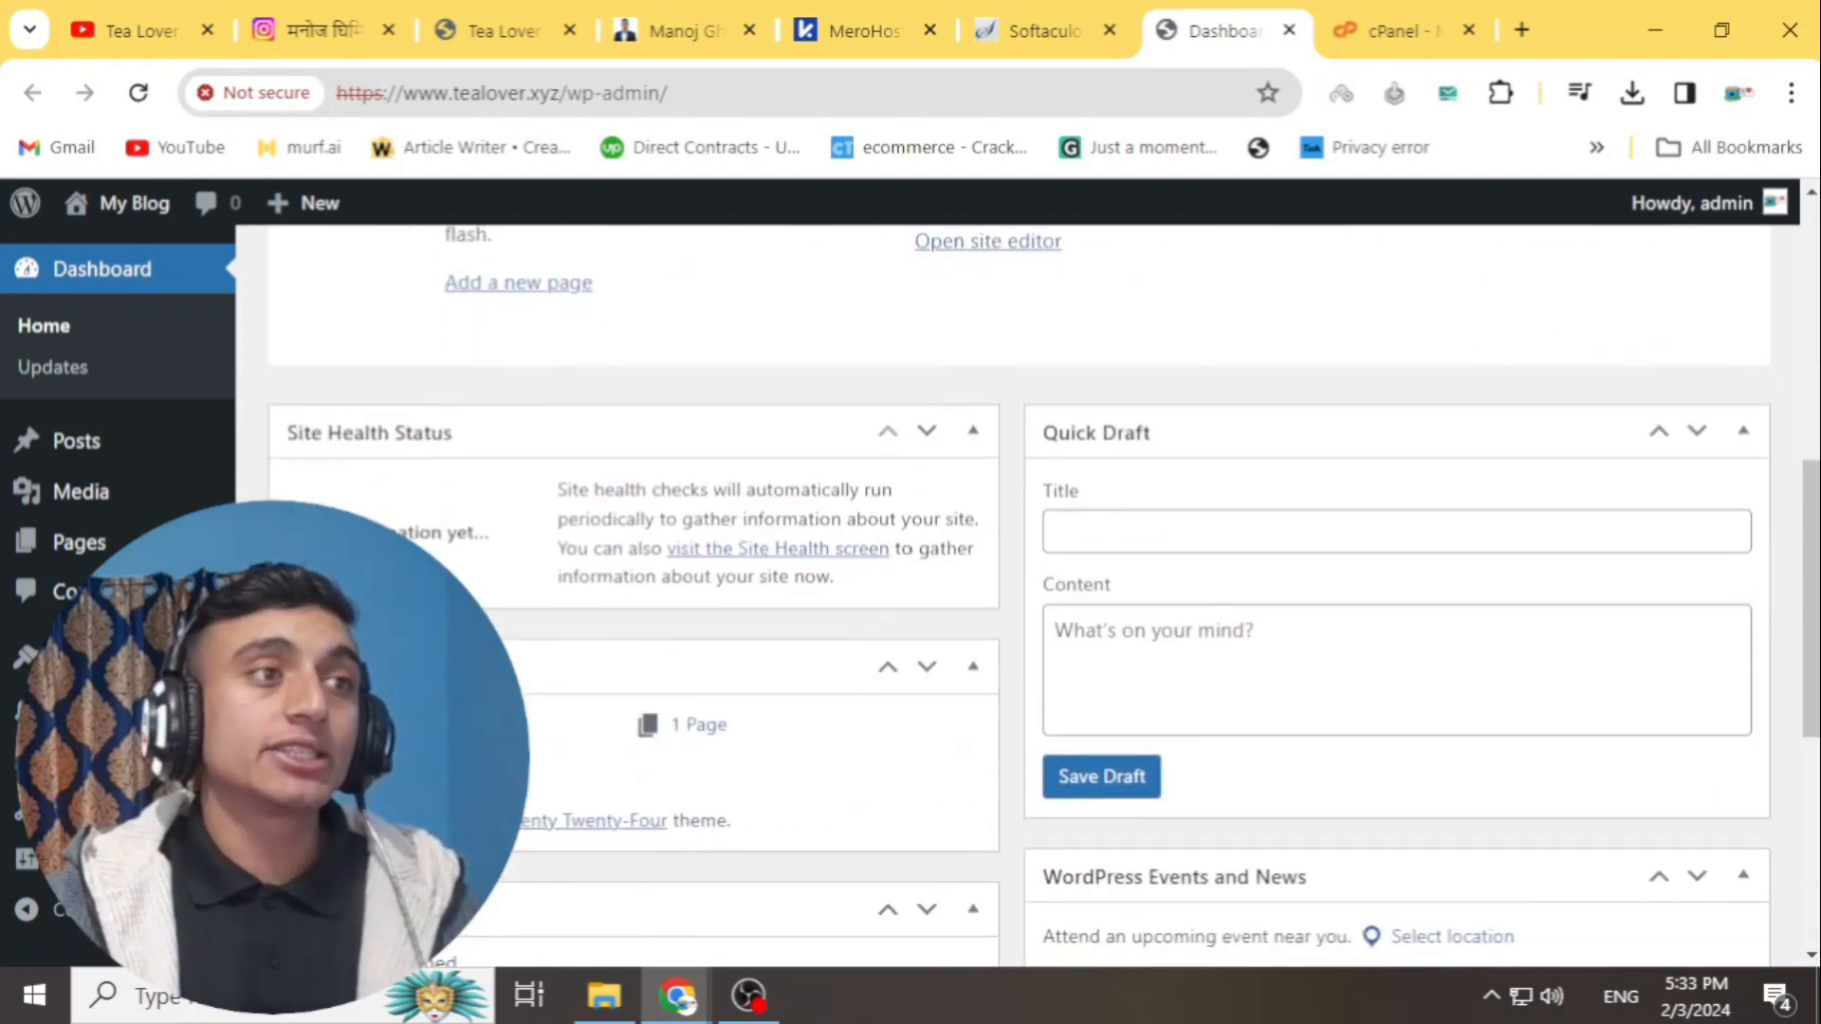
{"action": "scroll", "coordinate": [1018, 584], "scroll_direction": "up", "scroll_amount": 8}
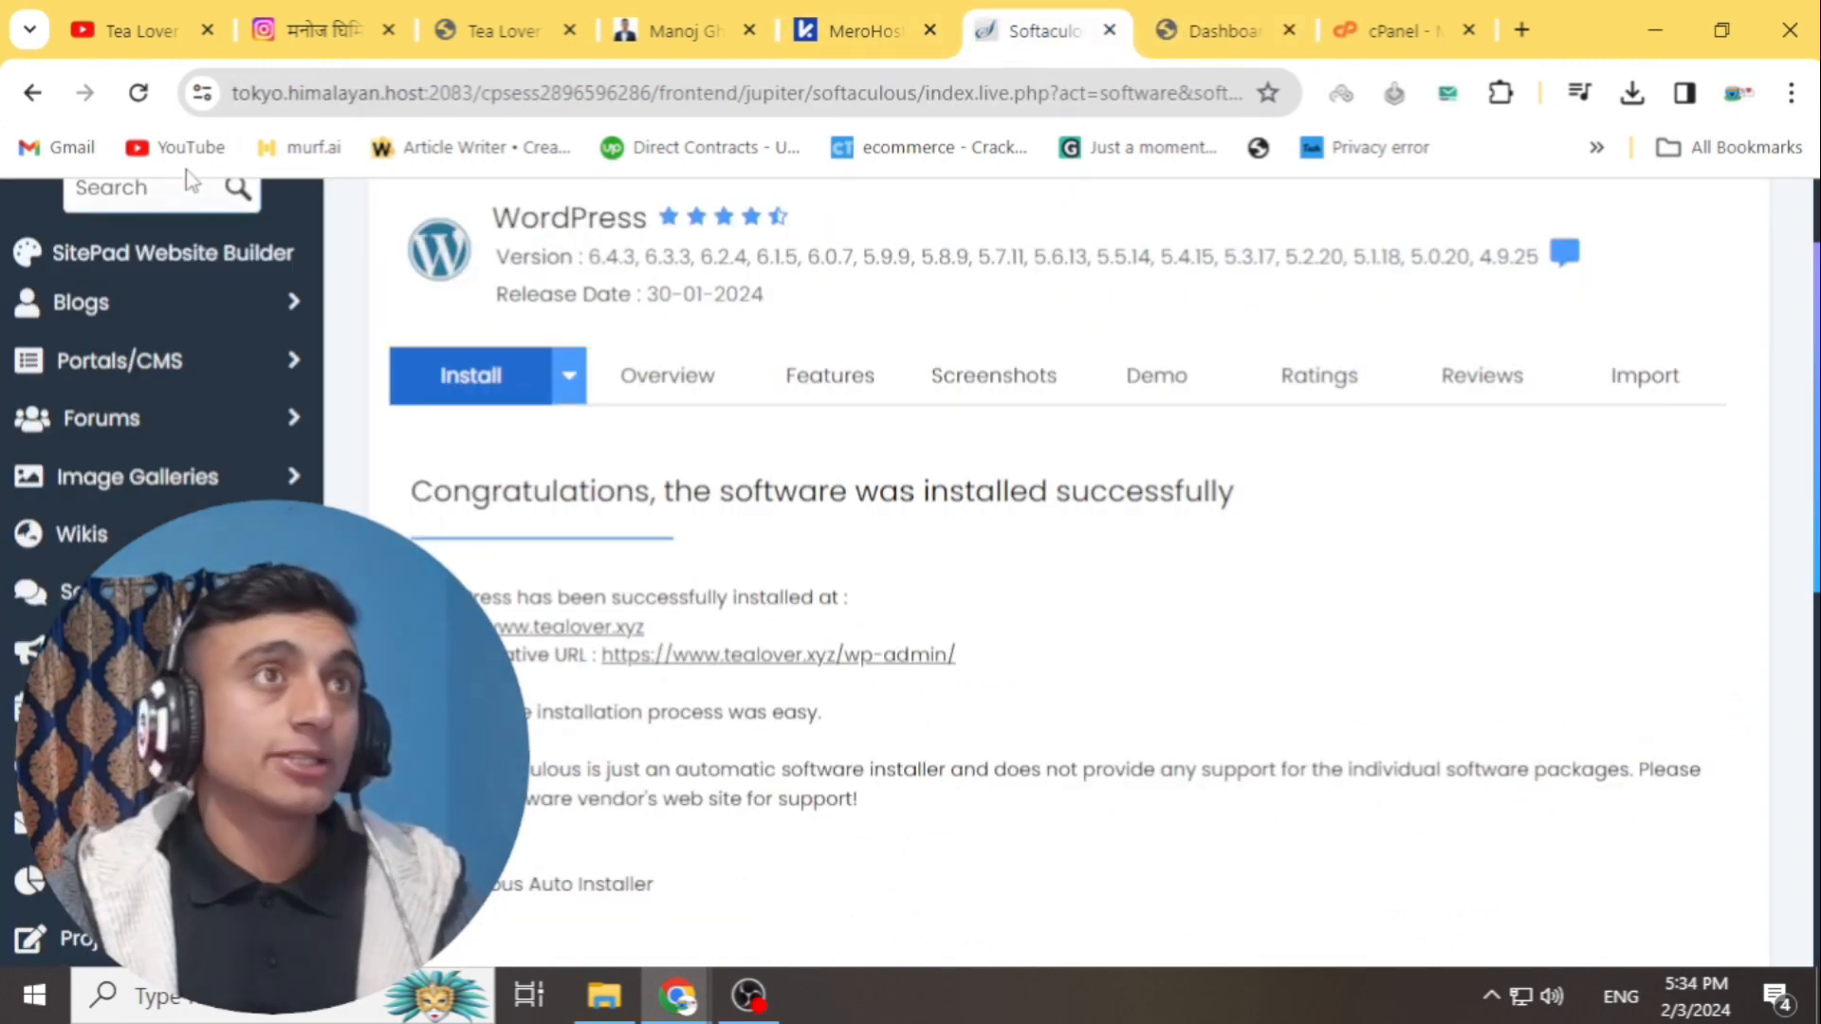
{"action": "left_click", "coordinate": [1039, 32]}
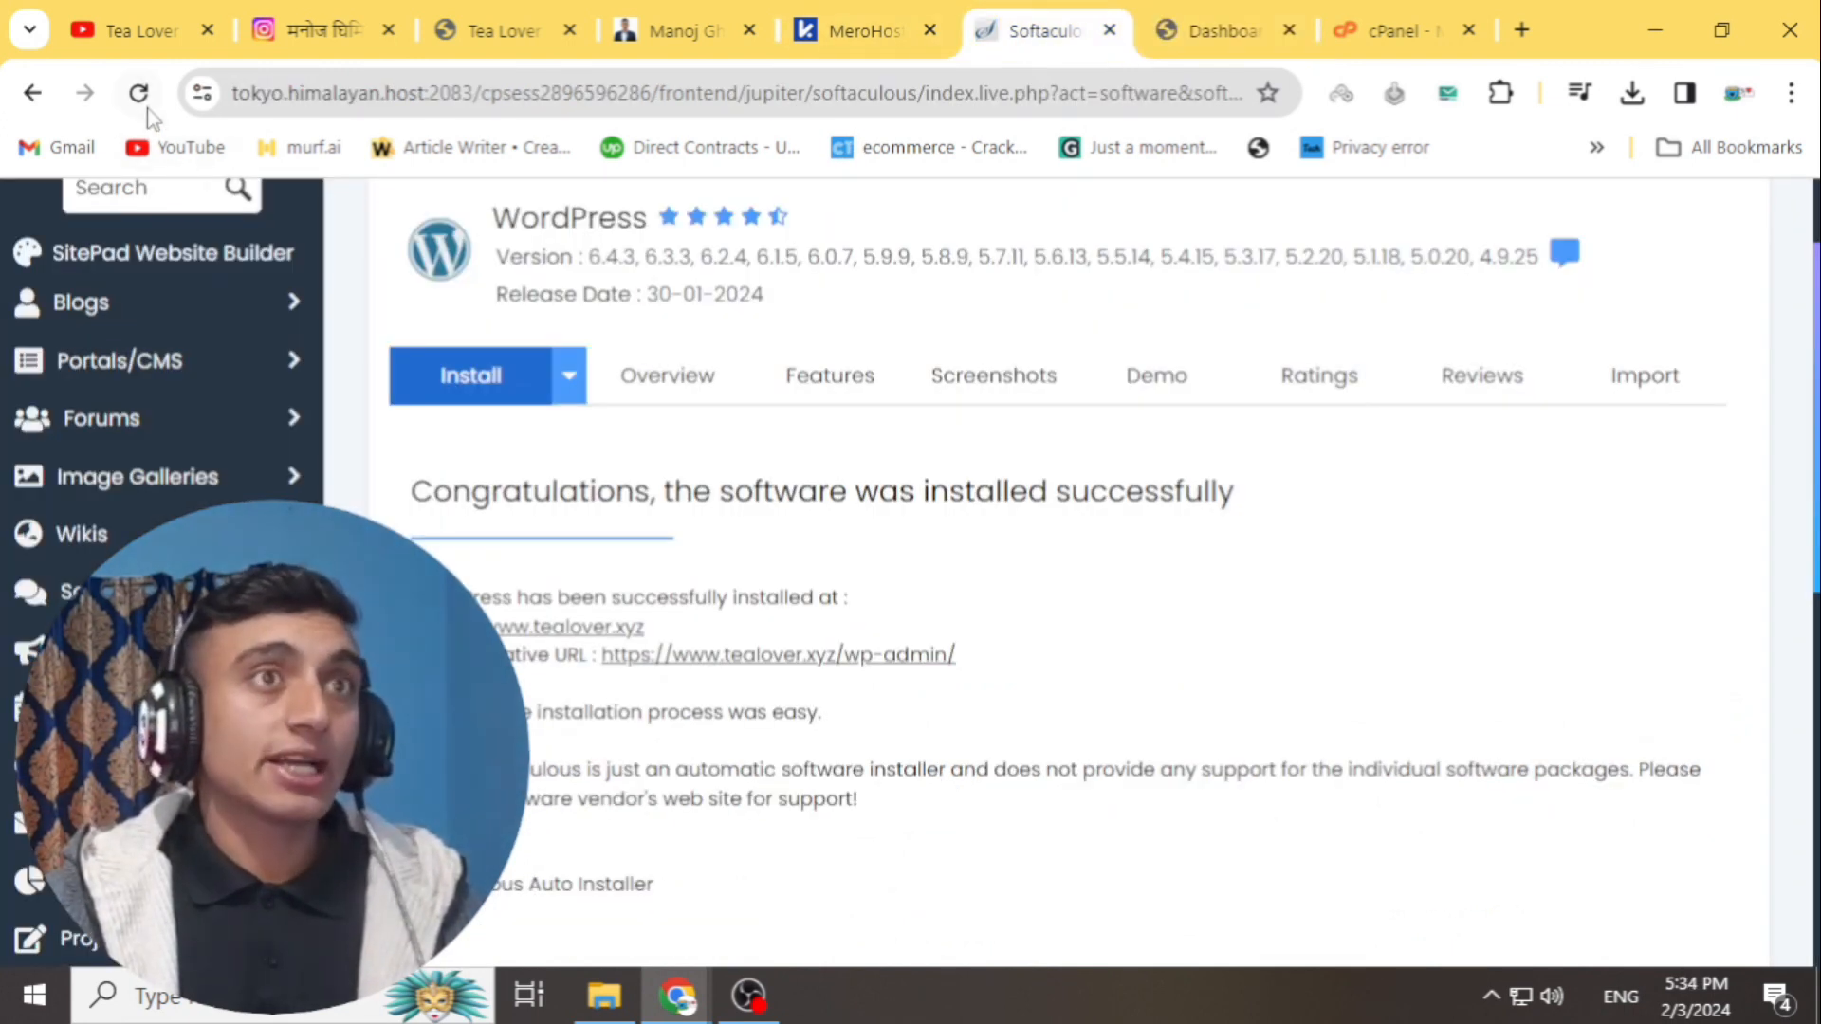
{"action": "key", "text": "ctrl+Tab"}
{"action": "key", "text": "ctrl+Tab"}
- Reload MySQL Databases so tealover_wp620 is listed, then start a blank browser tab
{"action": "left_click", "coordinate": [133, 95]}
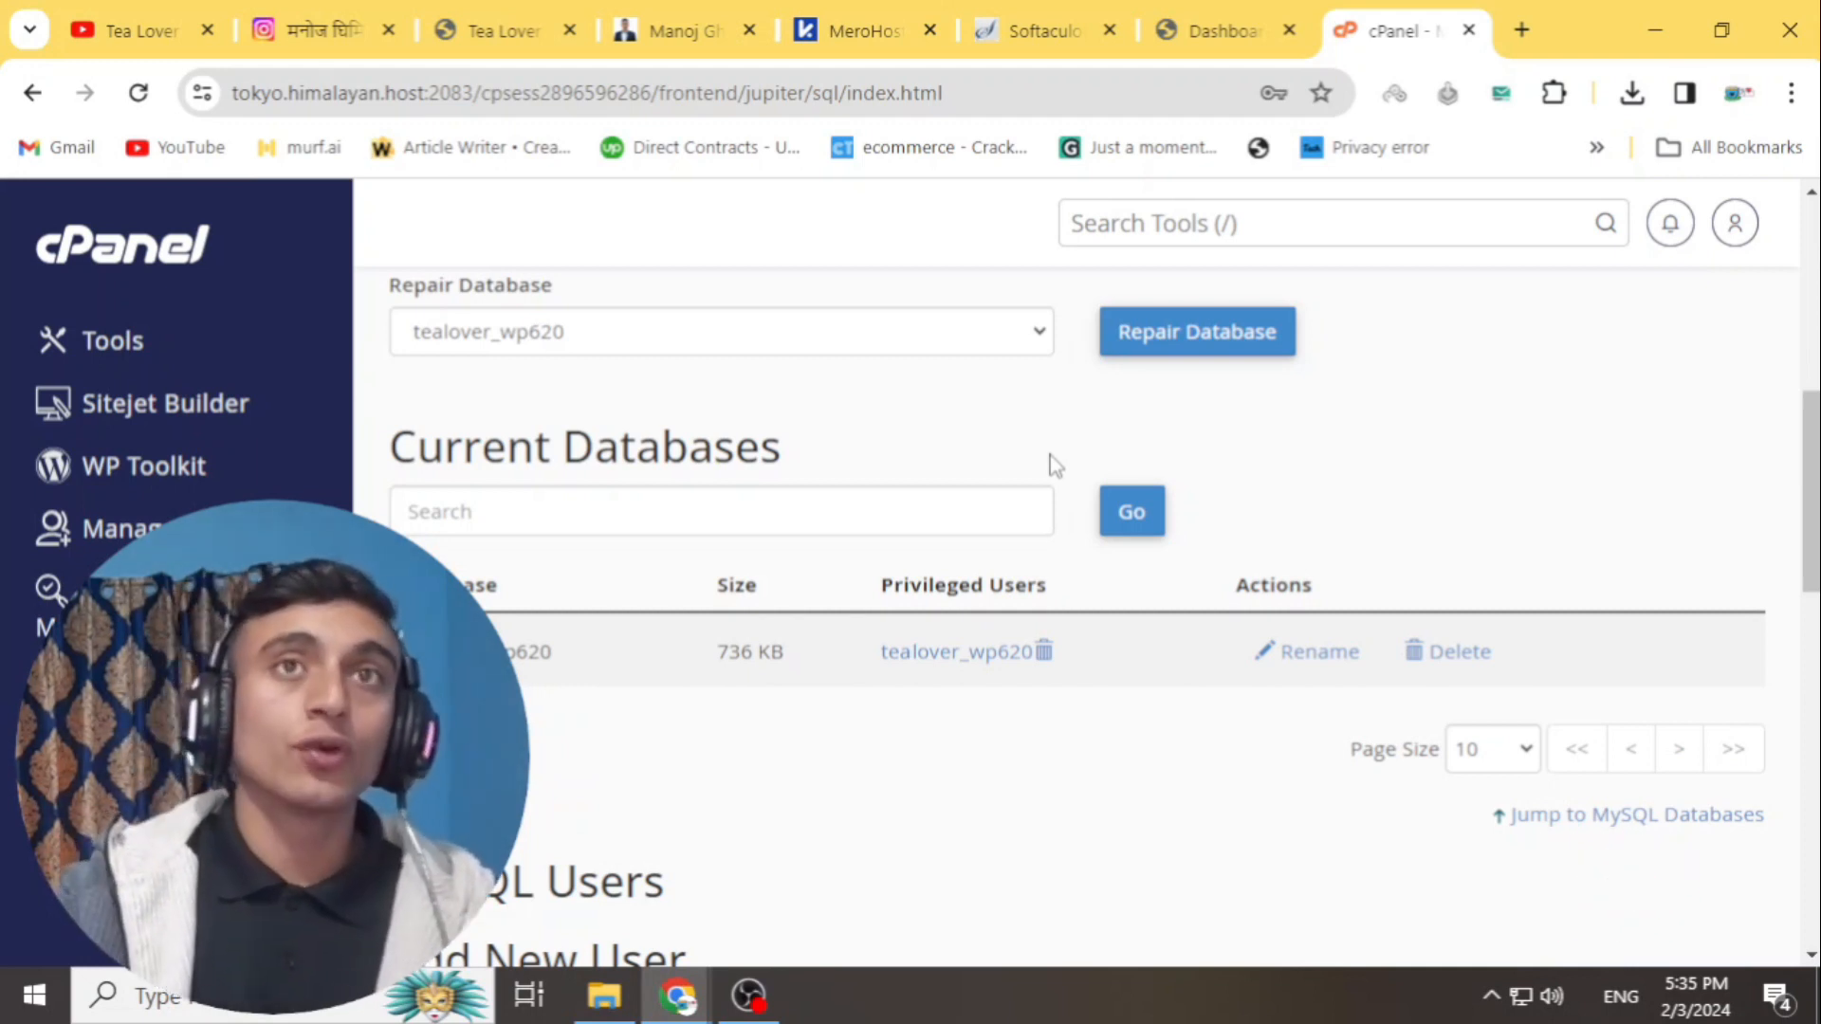
{"action": "key", "text": "ctrl+t"}
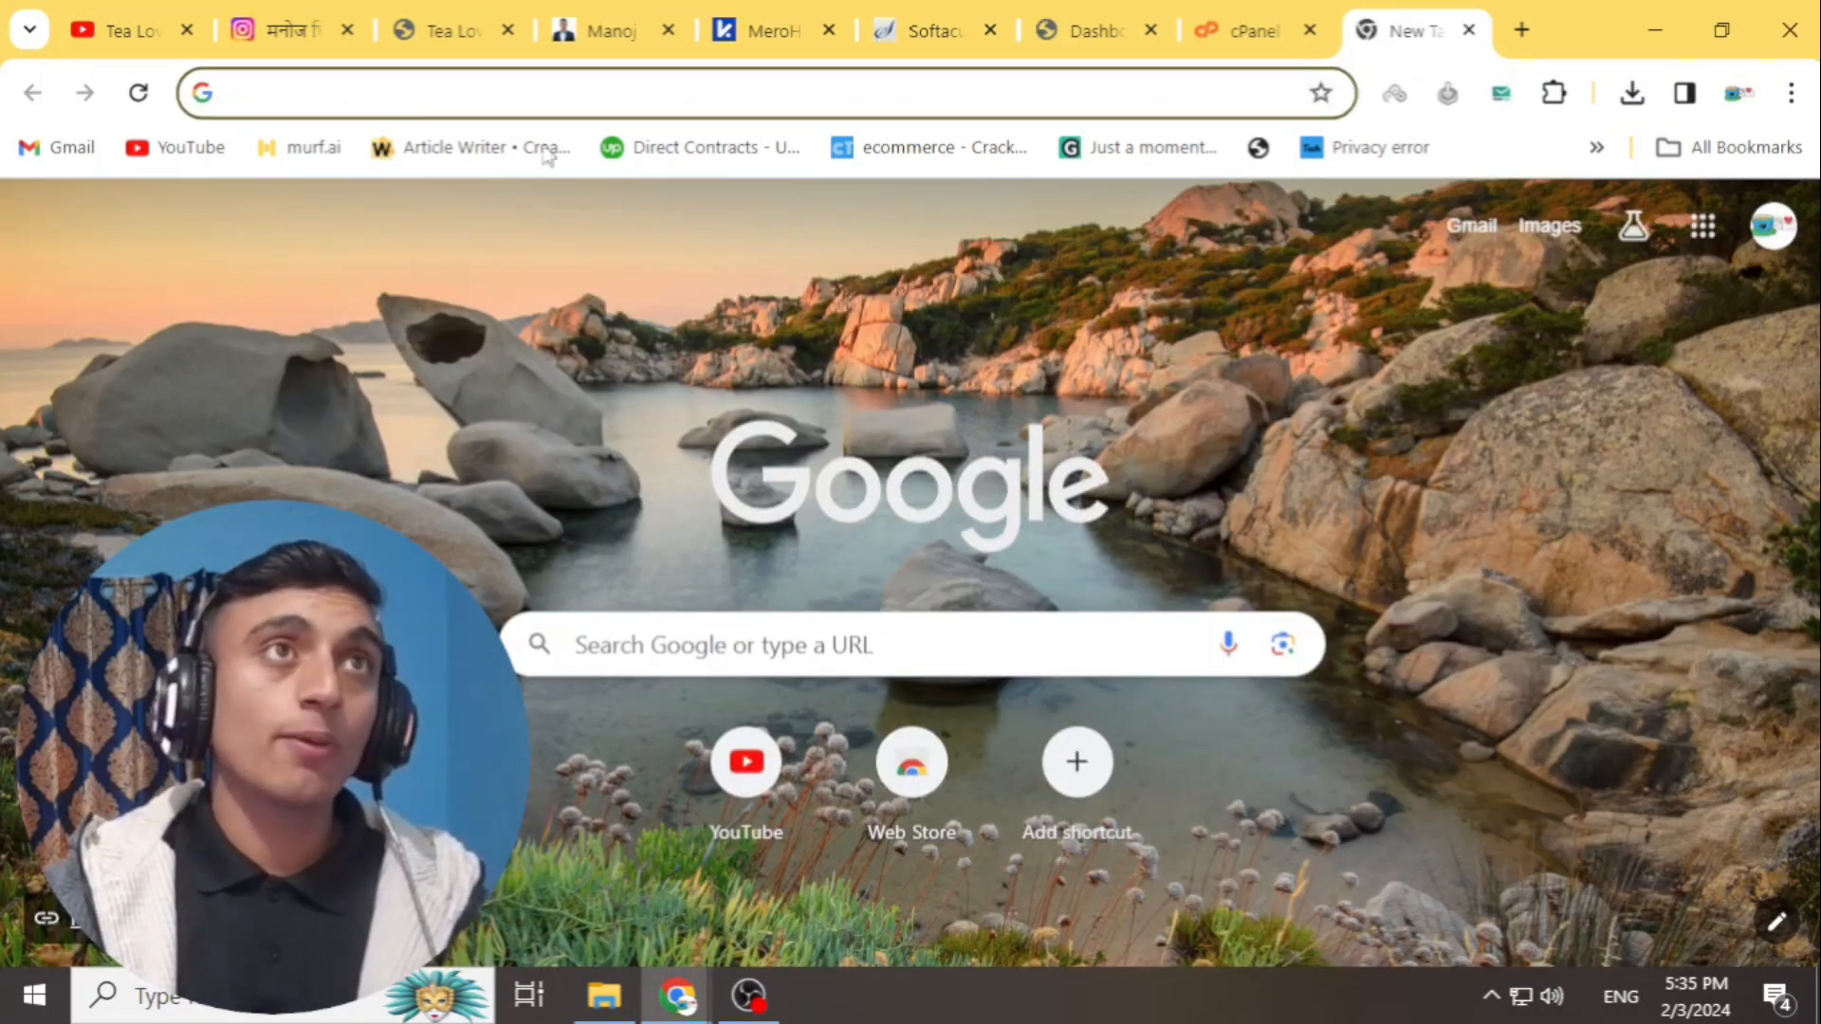
- On tealoverofficial.com, find Latest Tech News and open the How to Create Website In Wordpress article
{"action": "left_click", "coordinate": [453, 36]}
{"action": "scroll", "coordinate": [562, 475], "scroll_direction": "up", "scroll_amount": 15}
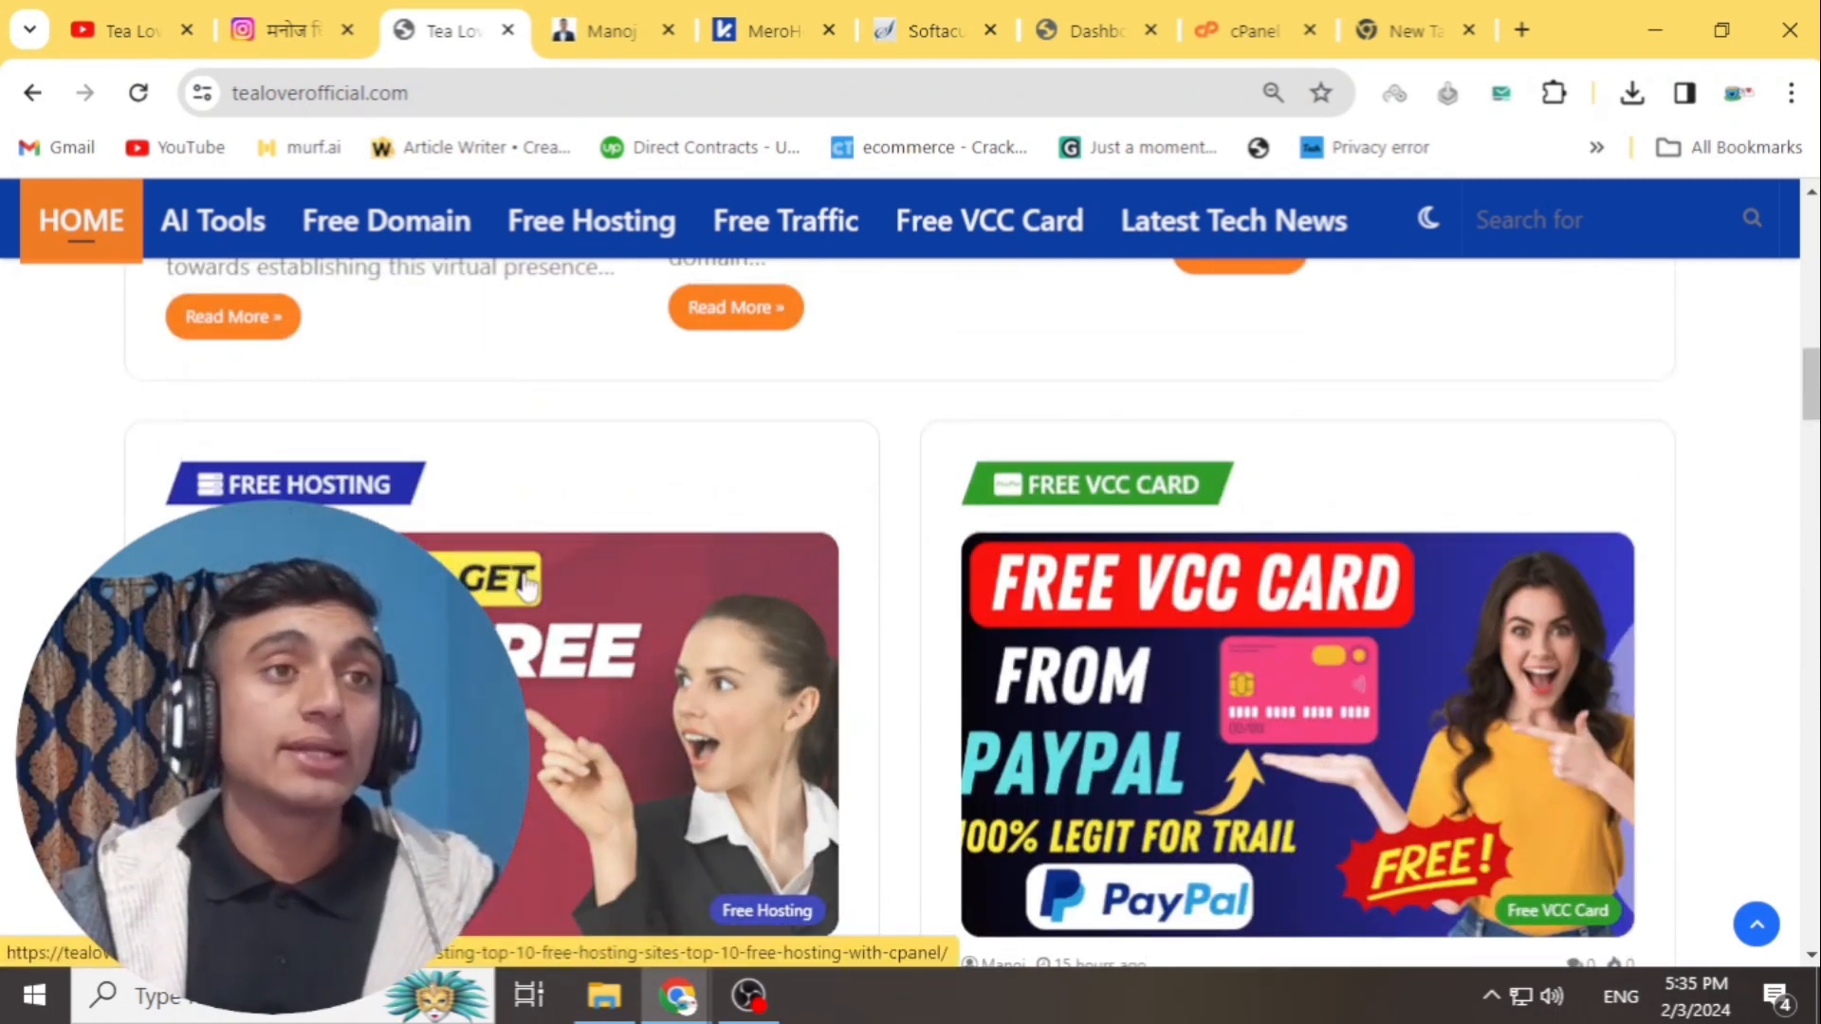
{"action": "scroll", "coordinate": [579, 569], "scroll_direction": "down", "scroll_amount": 15}
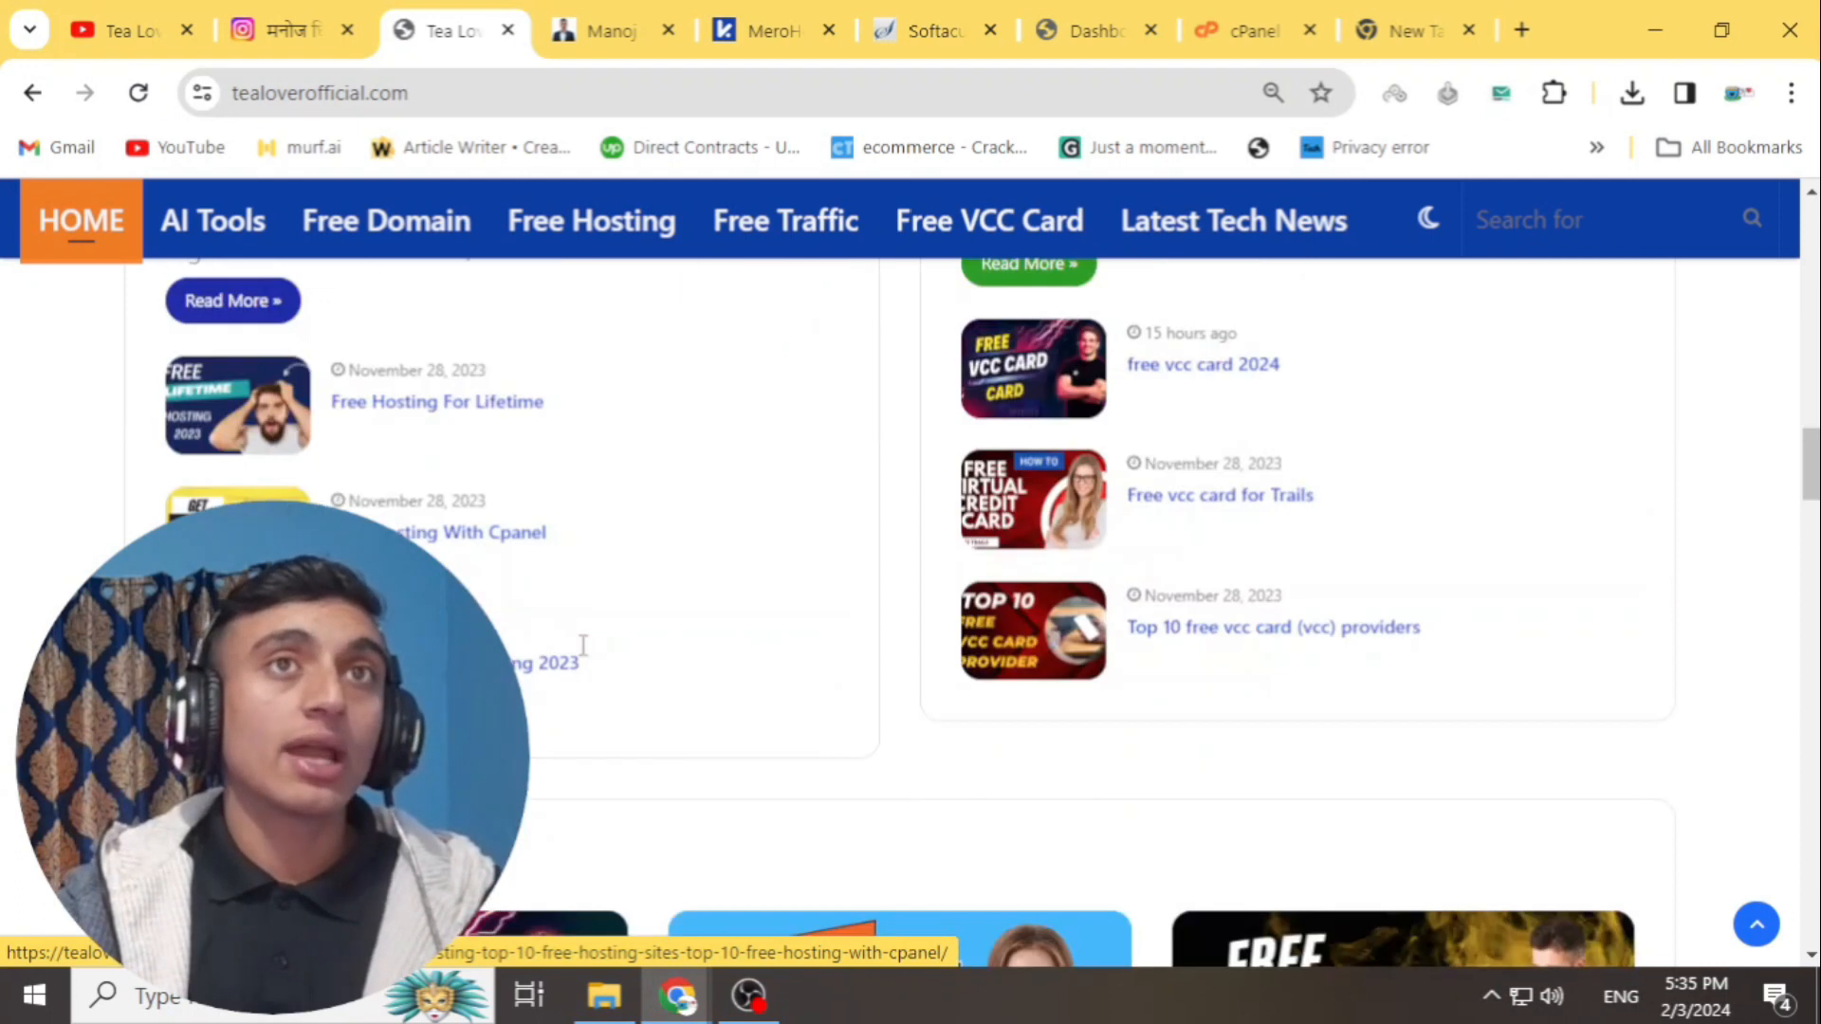
{"action": "scroll", "coordinate": [584, 646], "scroll_direction": "down", "scroll_amount": 6}
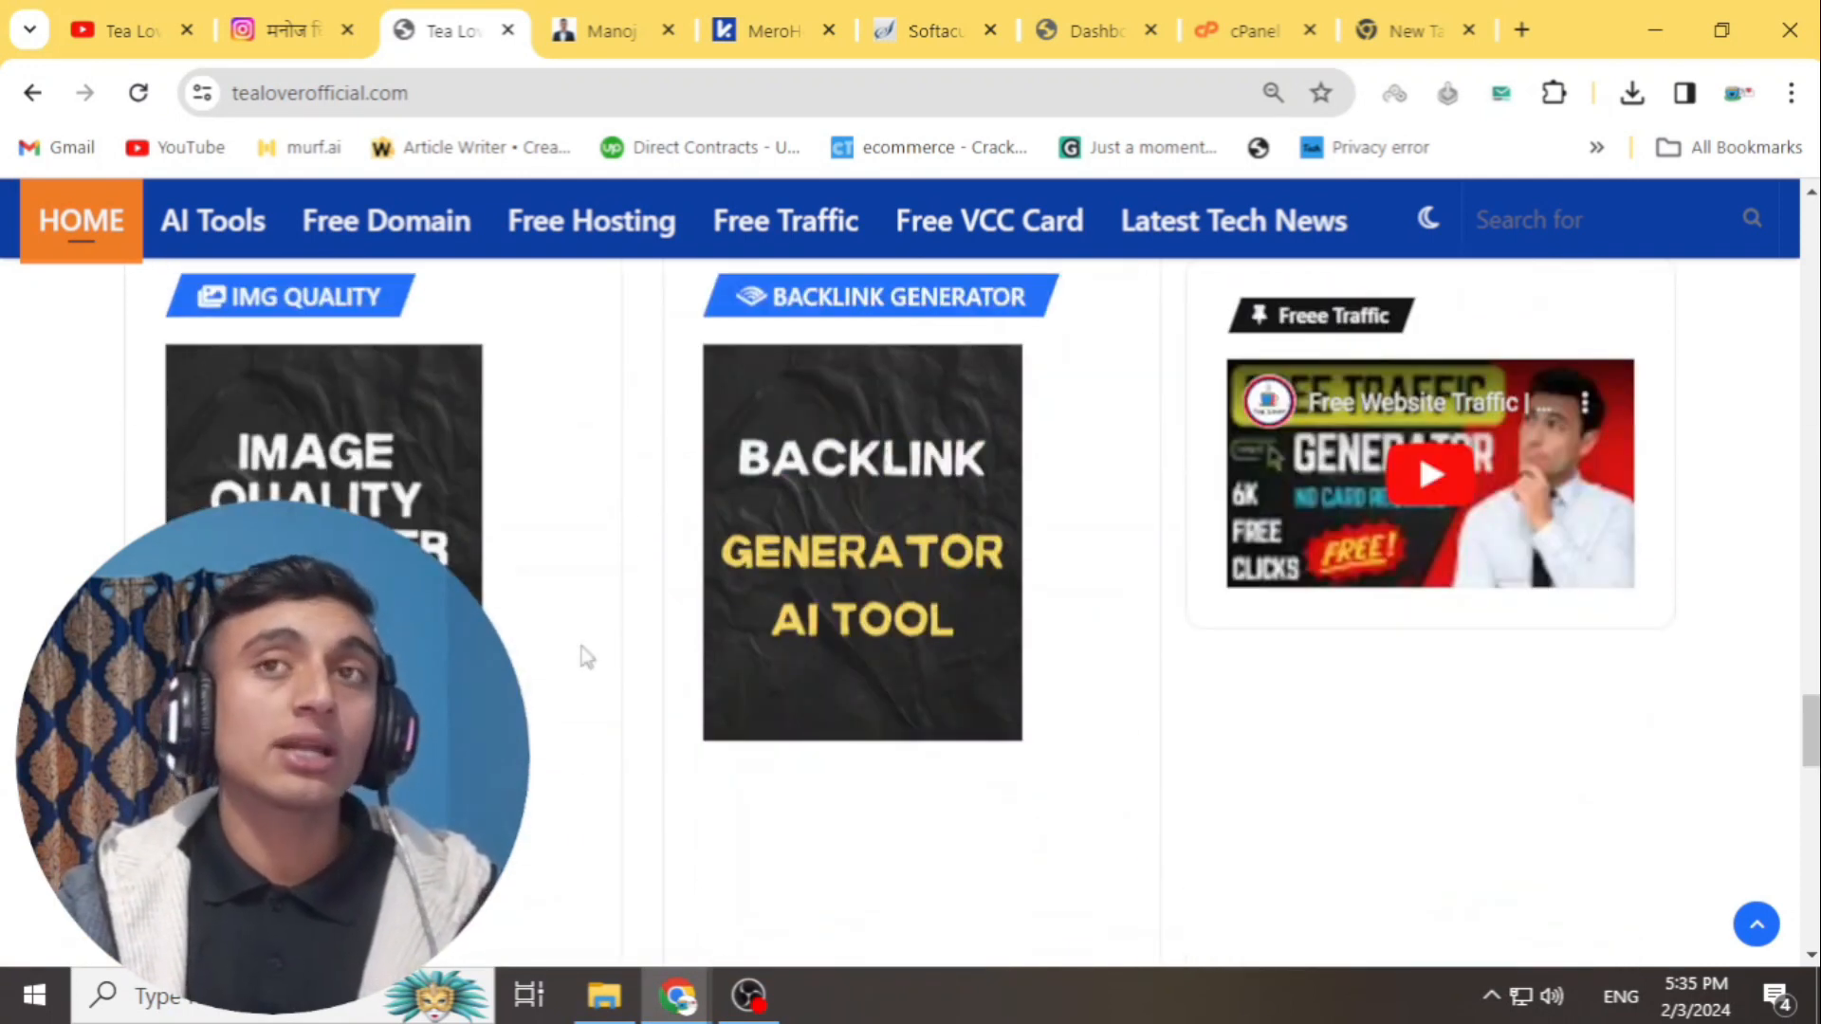
{"action": "scroll", "coordinate": [588, 657], "scroll_direction": "down", "scroll_amount": 2}
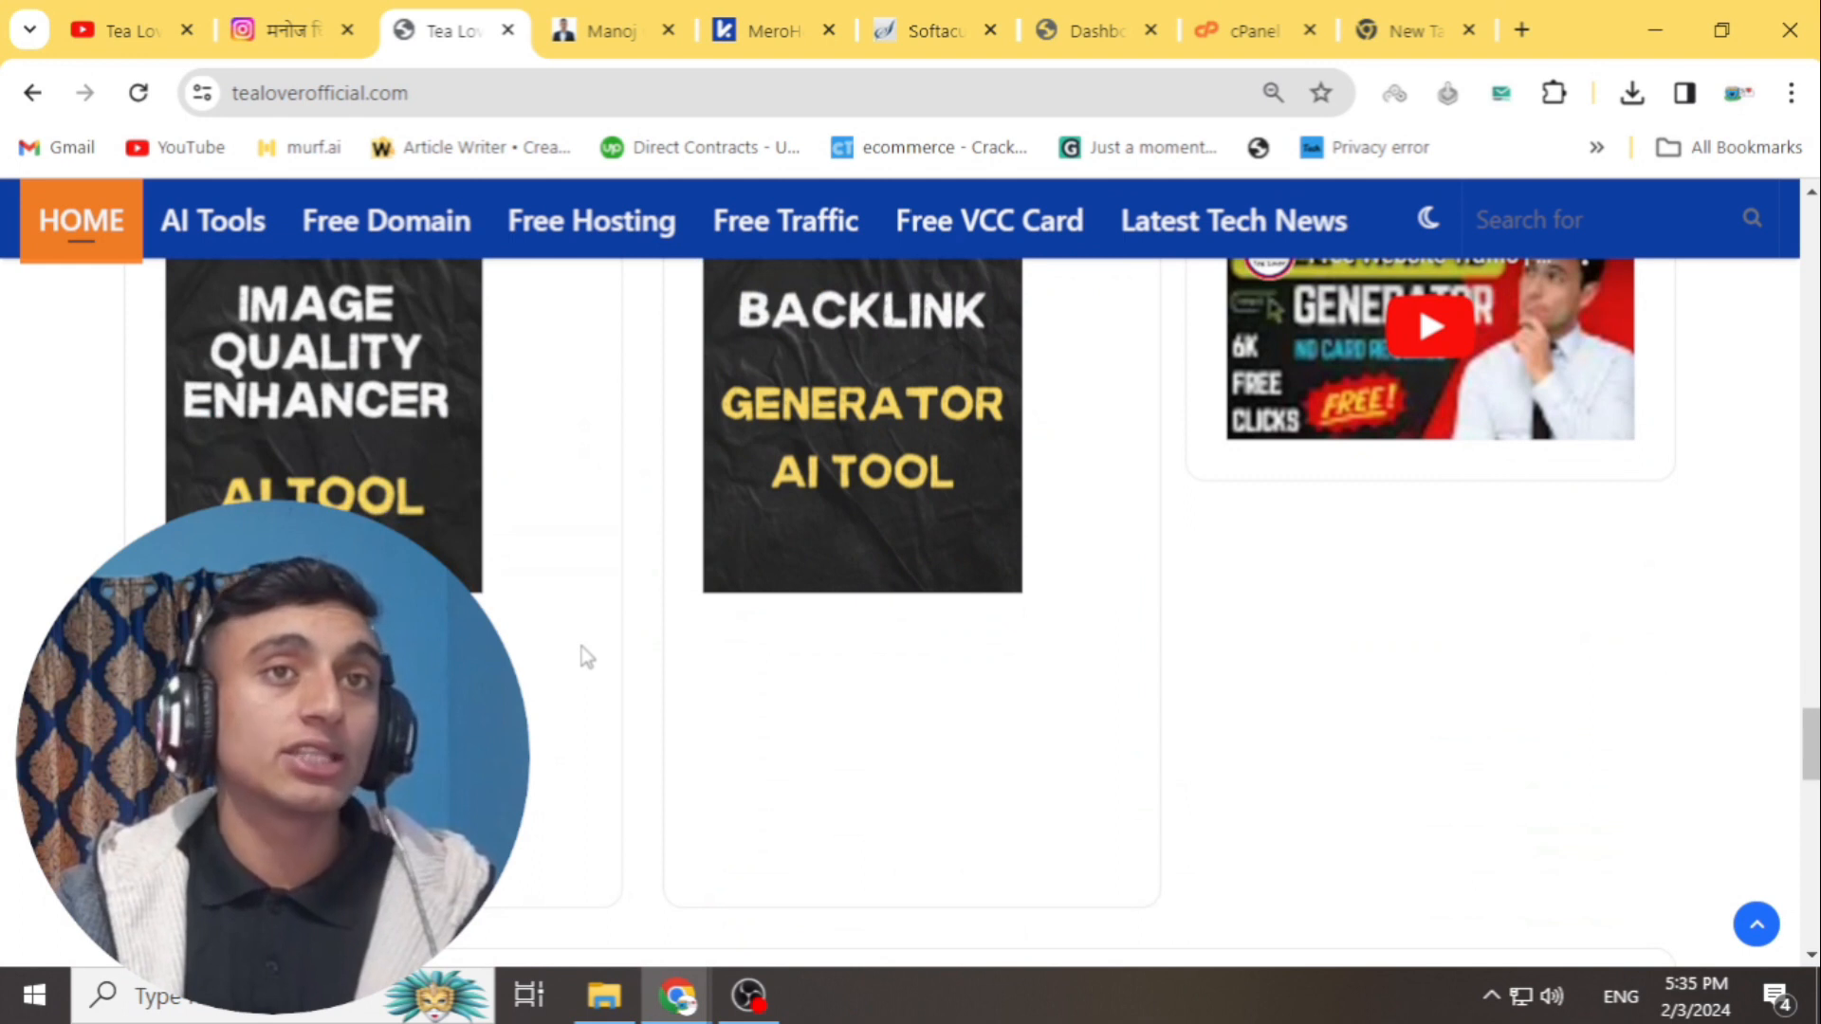
{"action": "scroll", "coordinate": [578, 655], "scroll_direction": "down", "scroll_amount": 8}
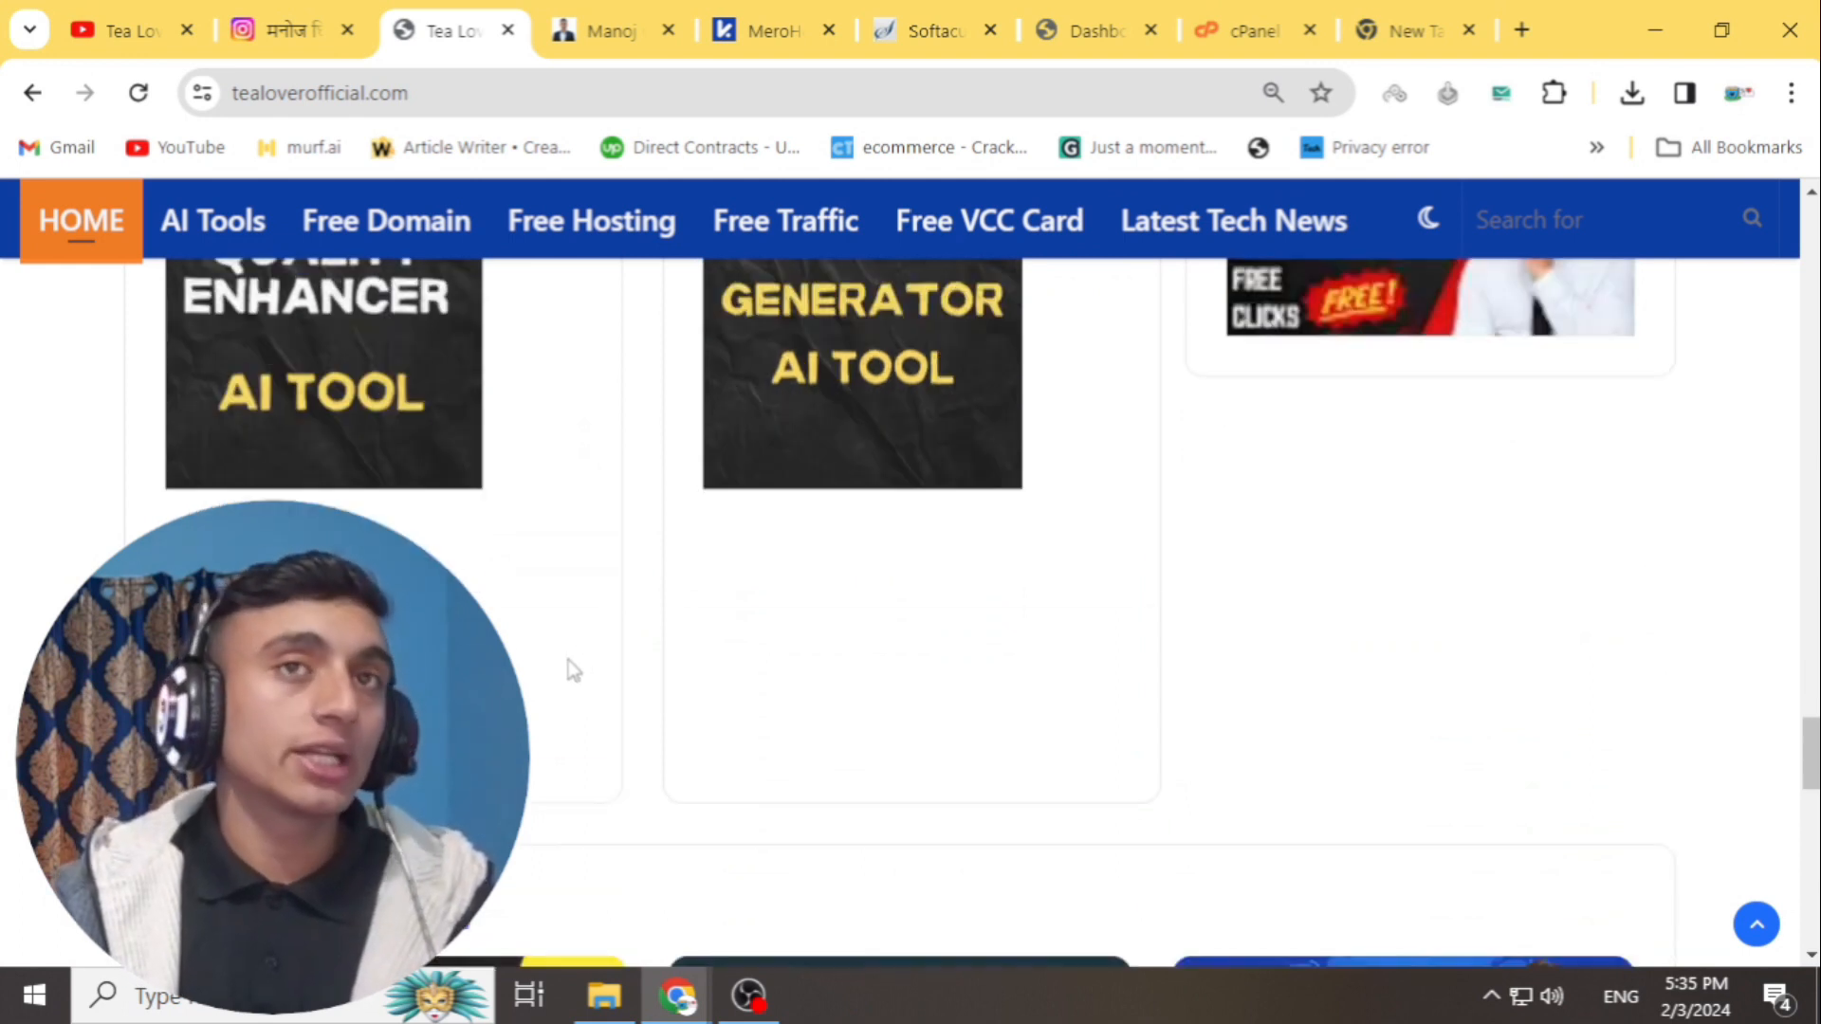
{"action": "scroll", "coordinate": [434, 489], "scroll_direction": "down", "scroll_amount": 5}
{"action": "scroll", "coordinate": [427, 446], "scroll_direction": "up", "scroll_amount": 5}
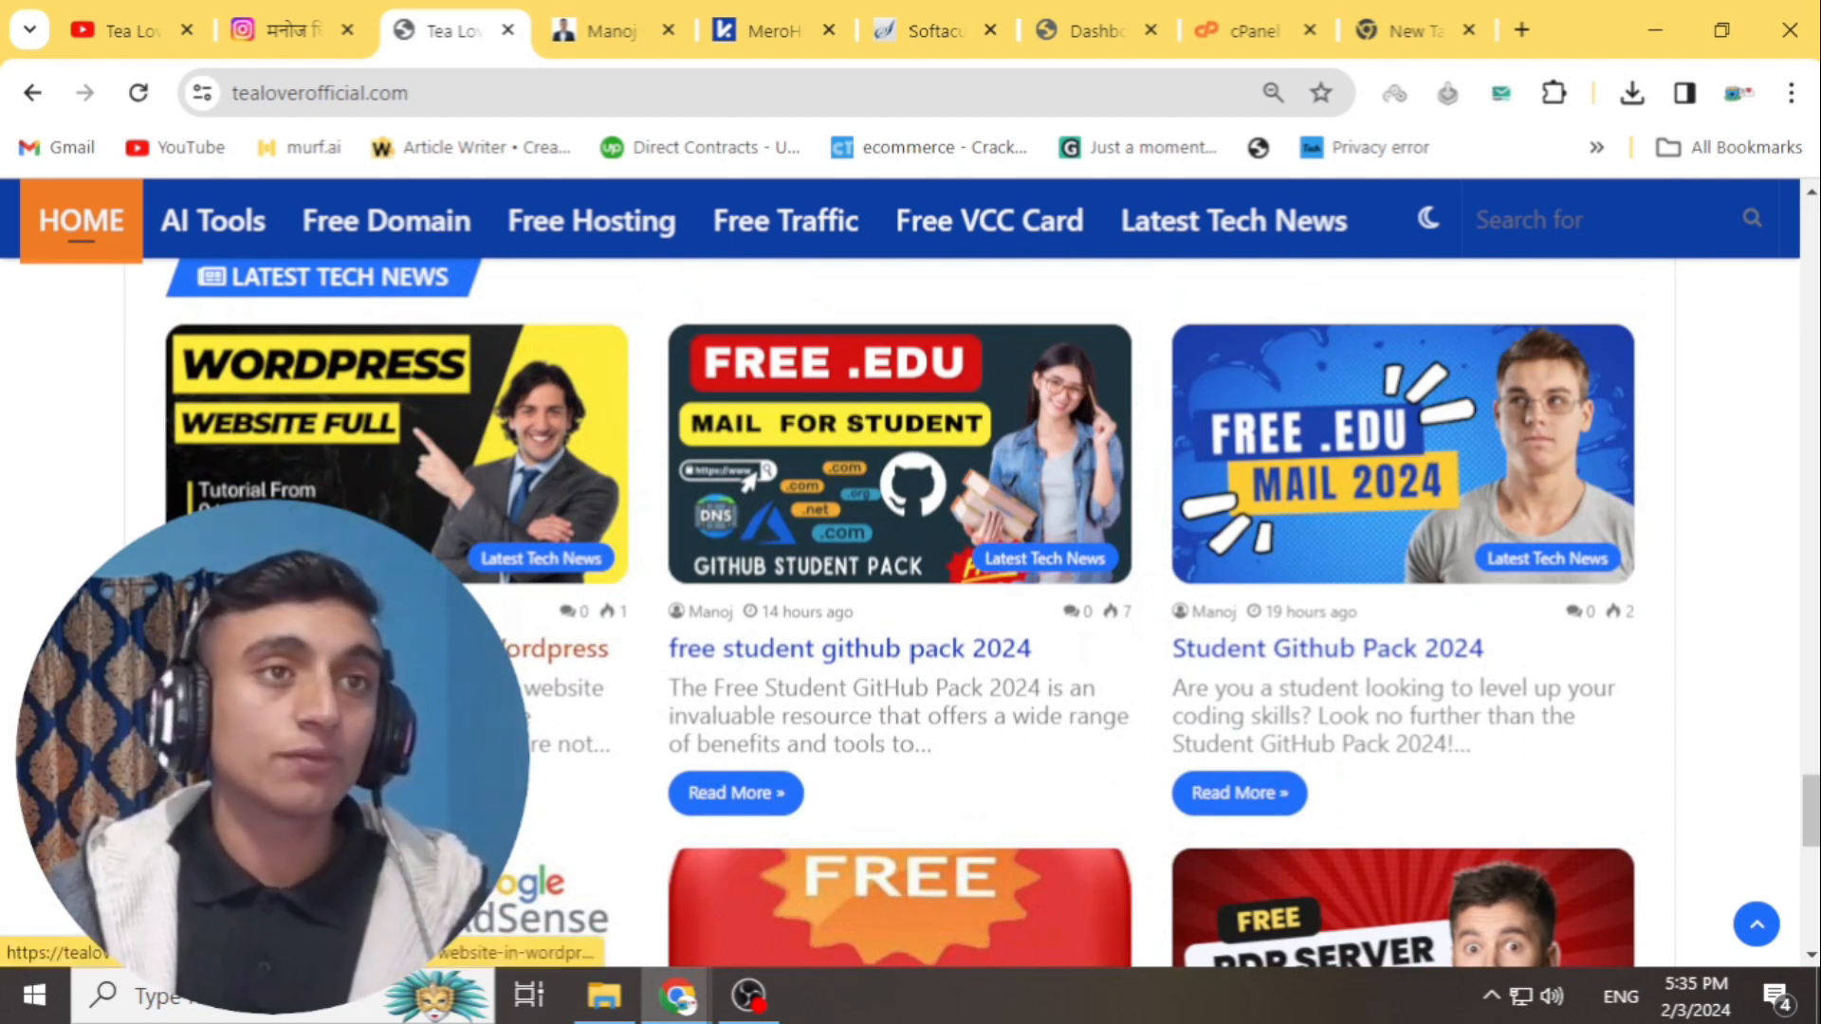
{"action": "left_click", "coordinate": [379, 650]}
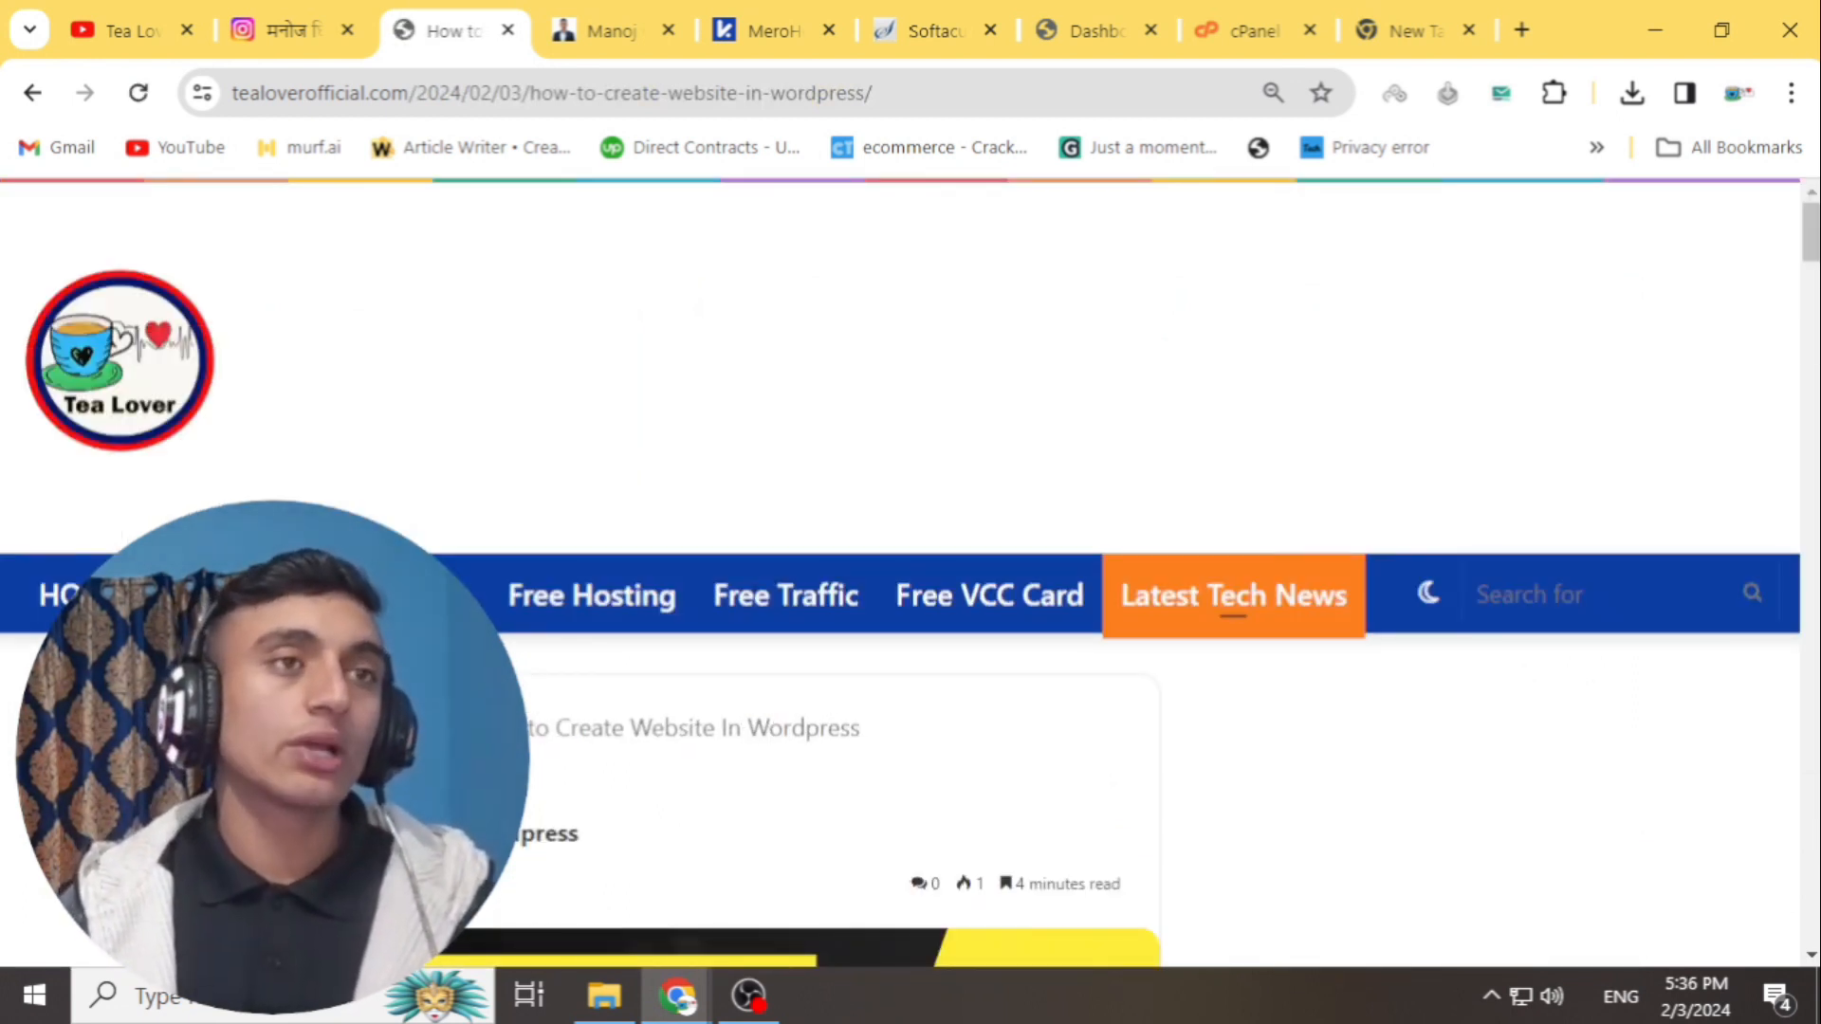
- Scroll to the article's Necessary Link section and follow the XAMPP download link to Google Drive
{"action": "scroll", "coordinate": [886, 503], "scroll_direction": "down", "scroll_amount": 8}
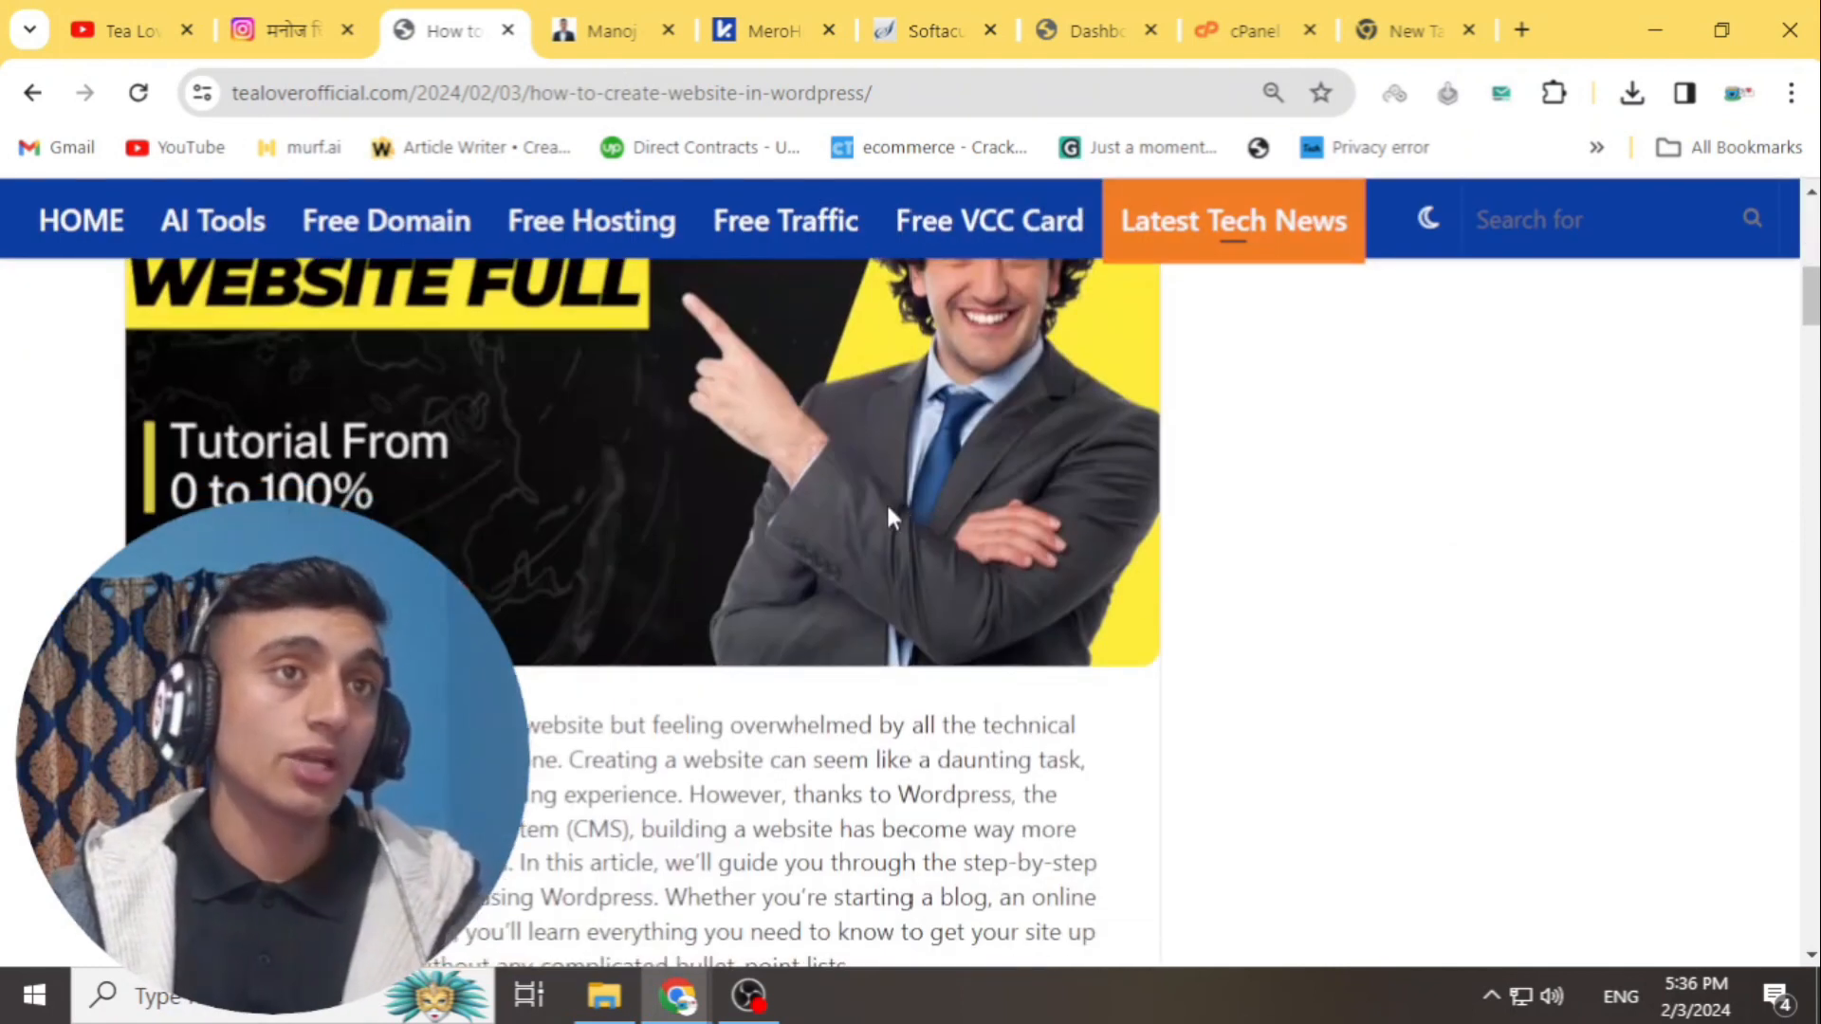
{"action": "scroll", "coordinate": [804, 410], "scroll_direction": "down", "scroll_amount": 5}
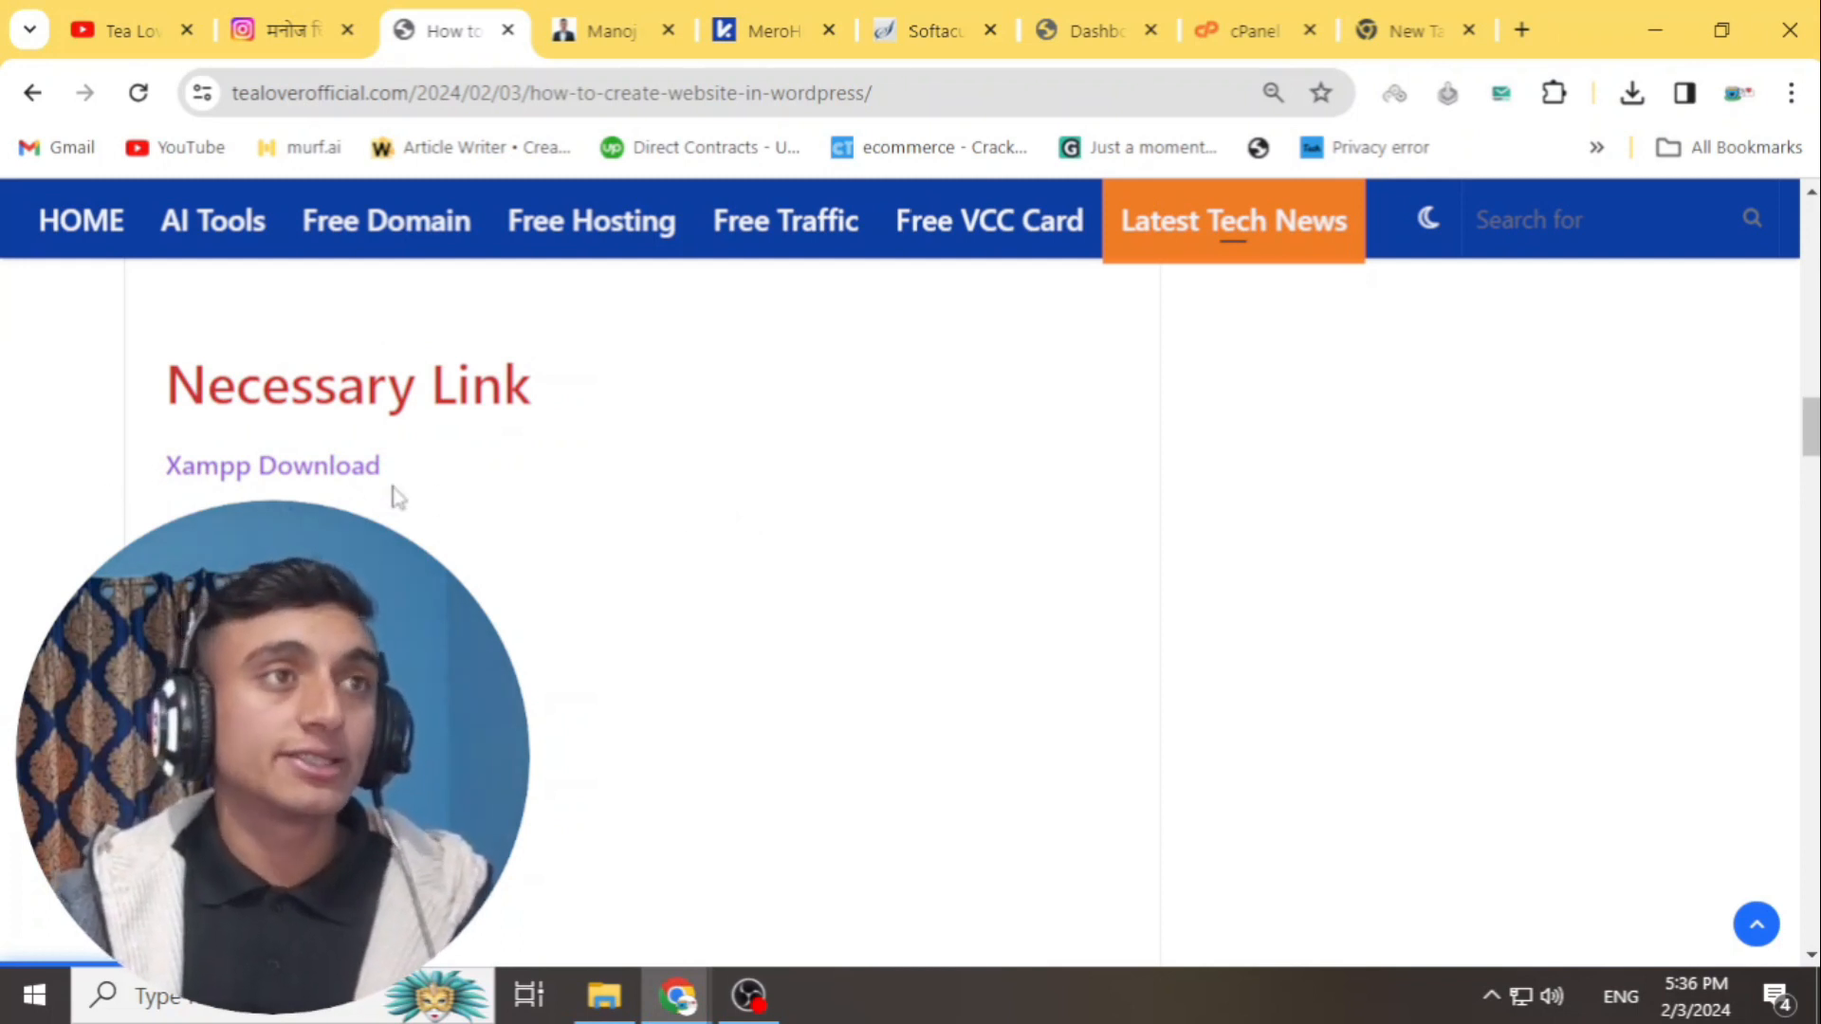
{"action": "scroll", "coordinate": [397, 500], "scroll_direction": "down", "scroll_amount": 3}
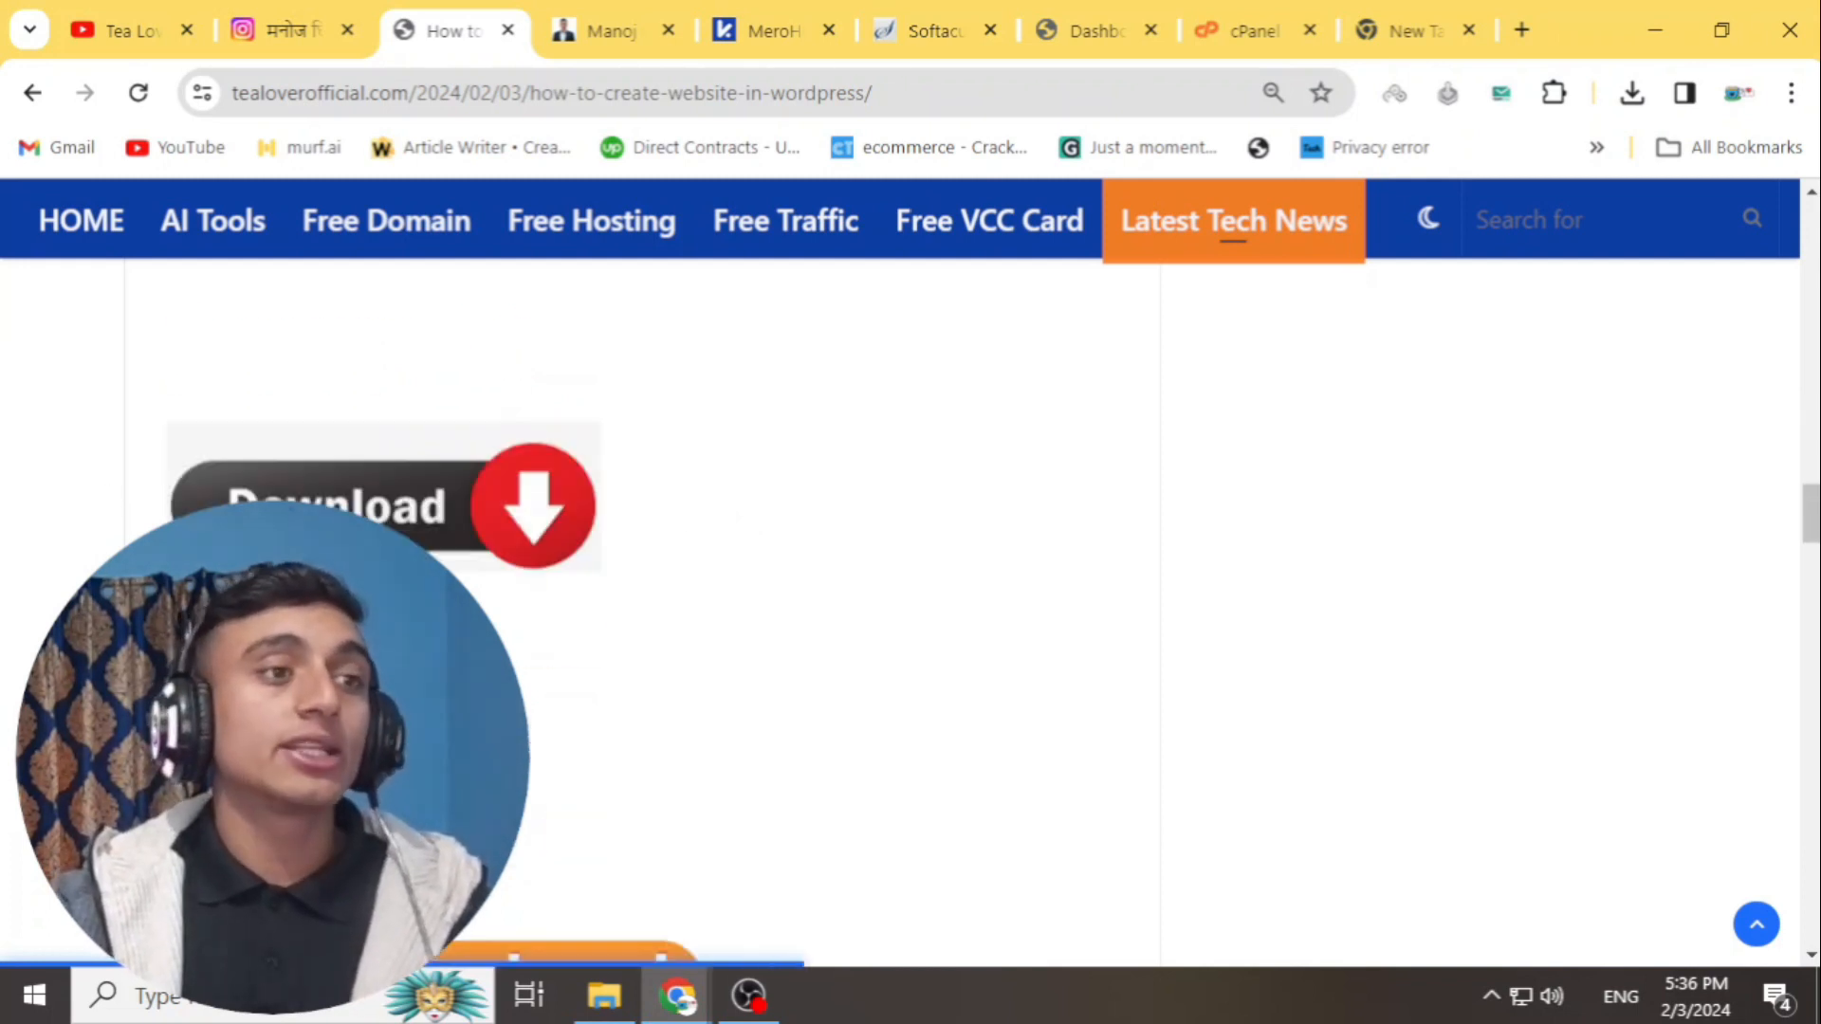
{"action": "scroll", "coordinate": [379, 531], "scroll_direction": "down", "scroll_amount": 2}
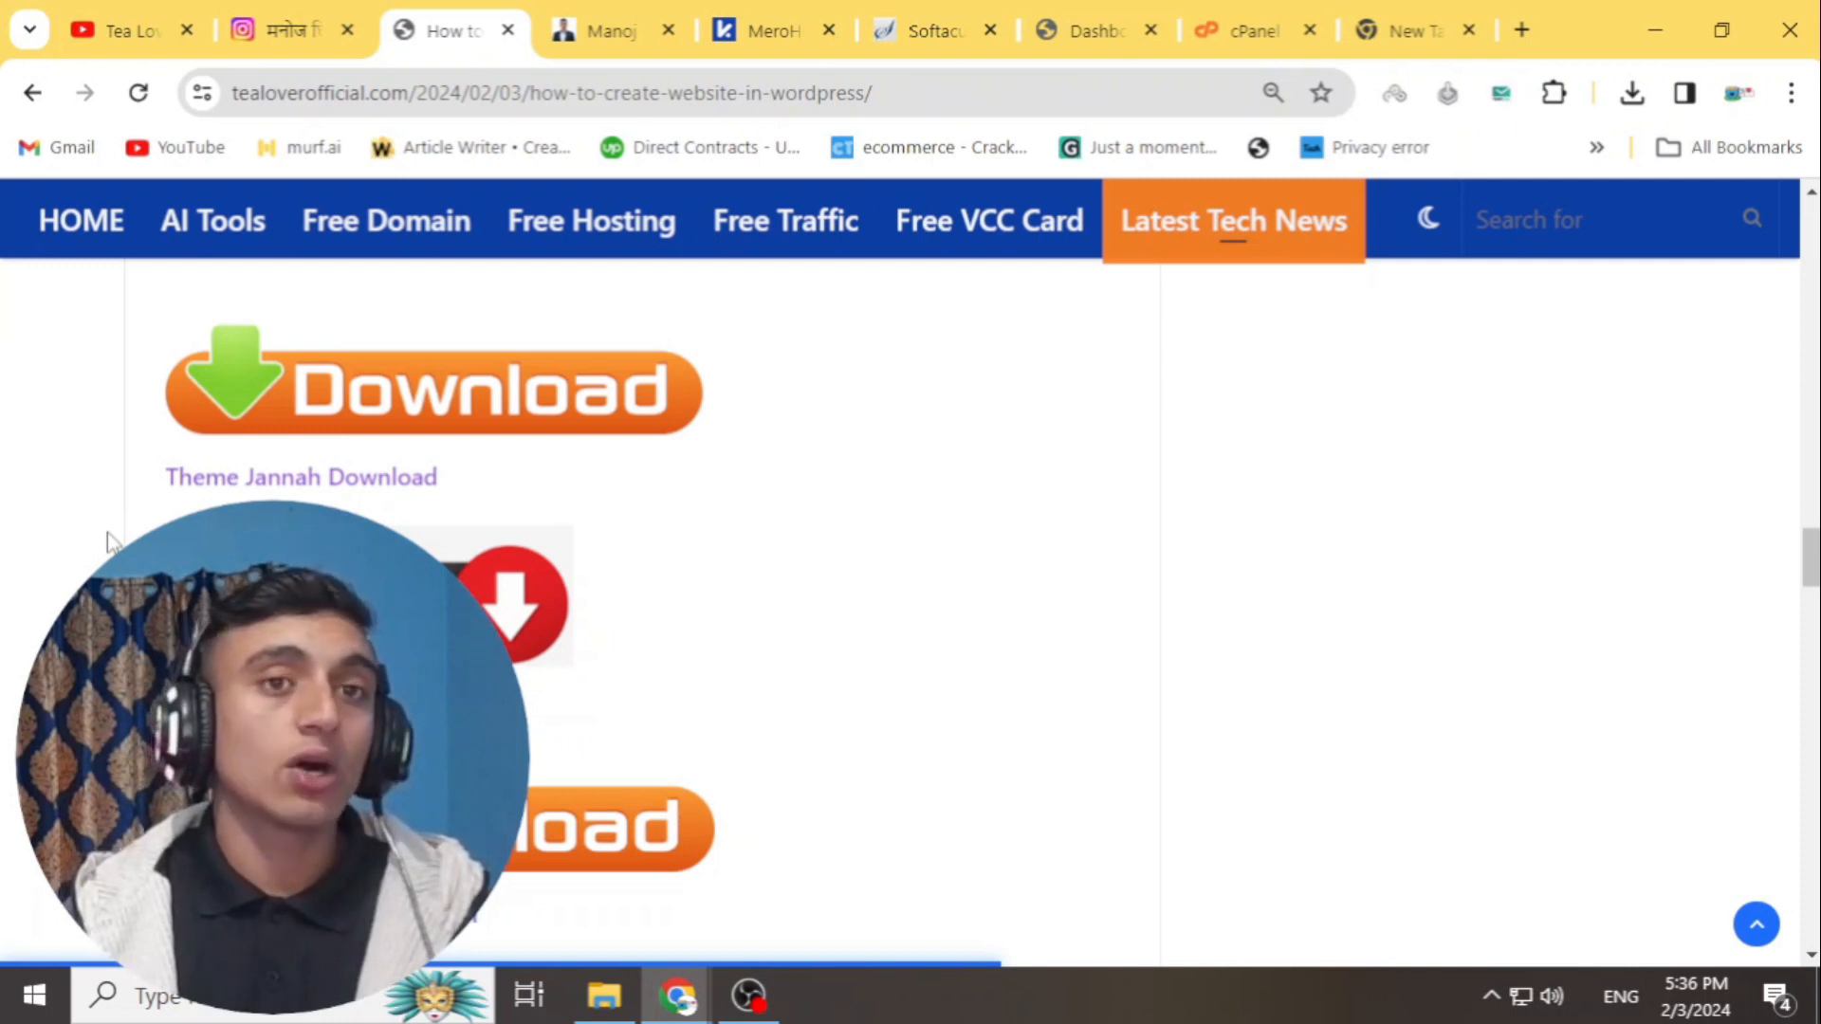
{"action": "scroll", "coordinate": [445, 512], "scroll_direction": "down", "scroll_amount": 5}
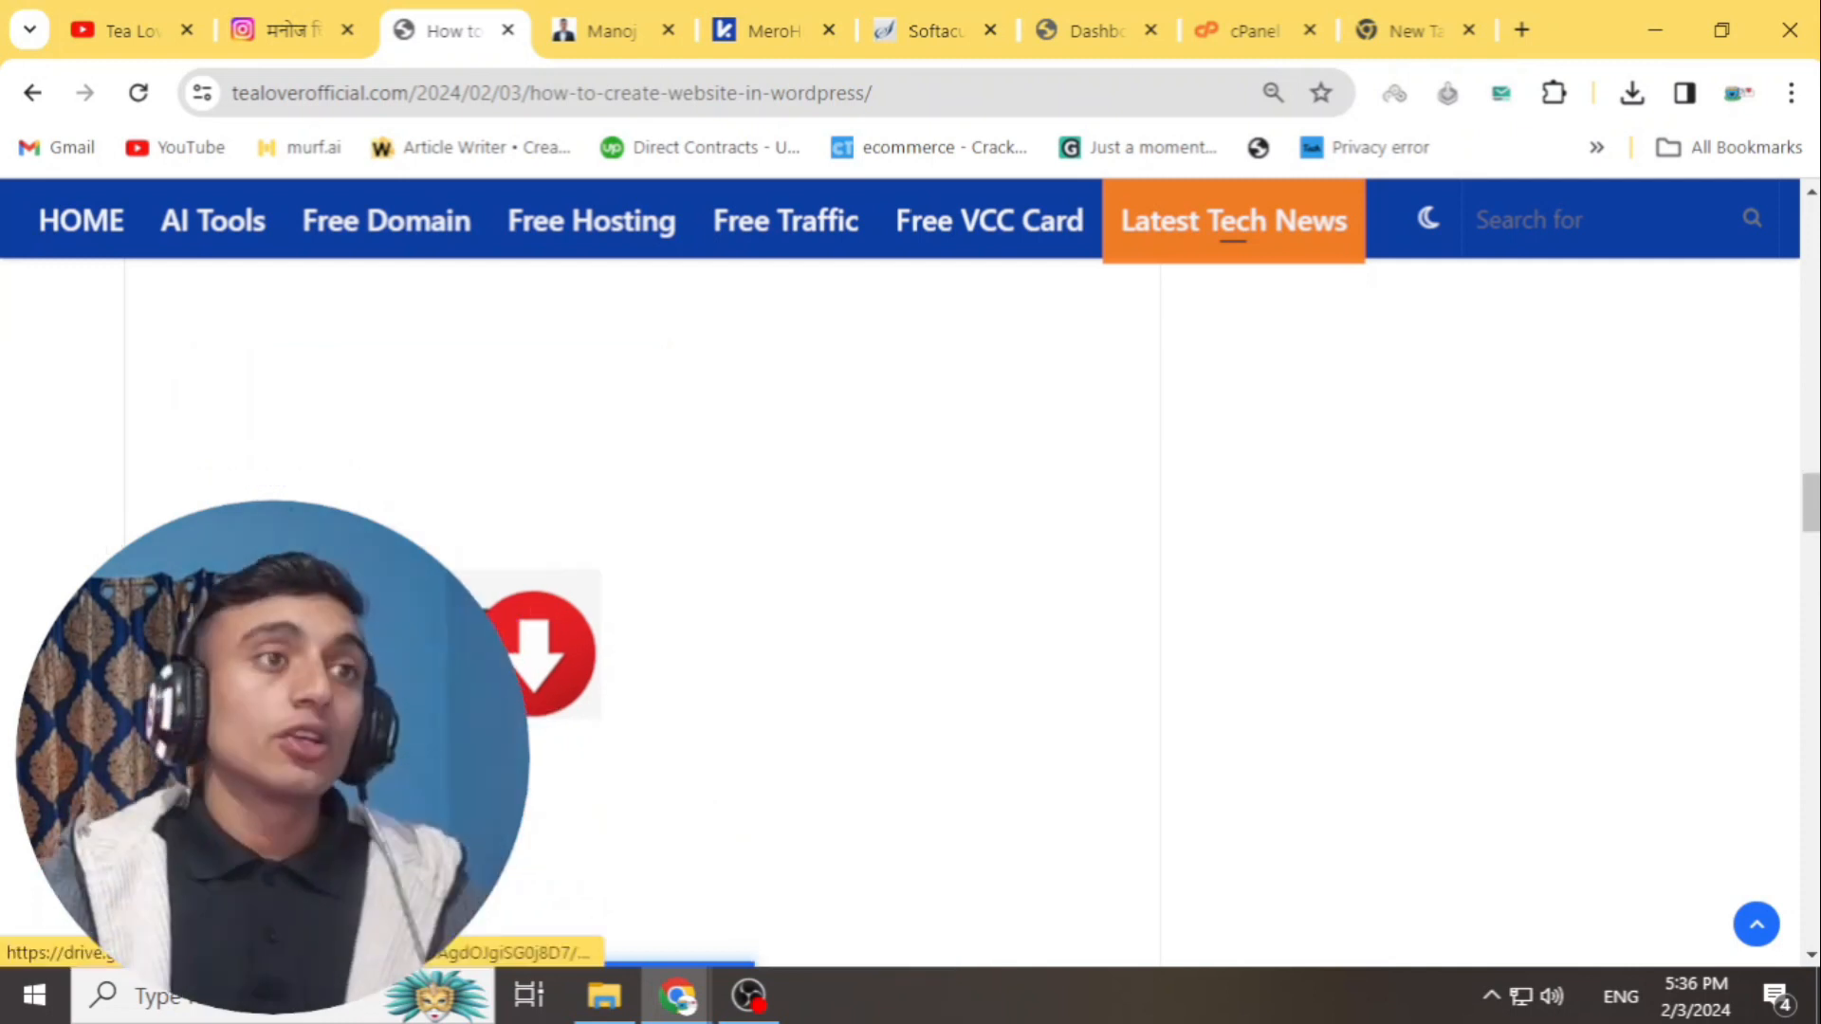
{"action": "scroll", "coordinate": [445, 517], "scroll_direction": "up", "scroll_amount": 5}
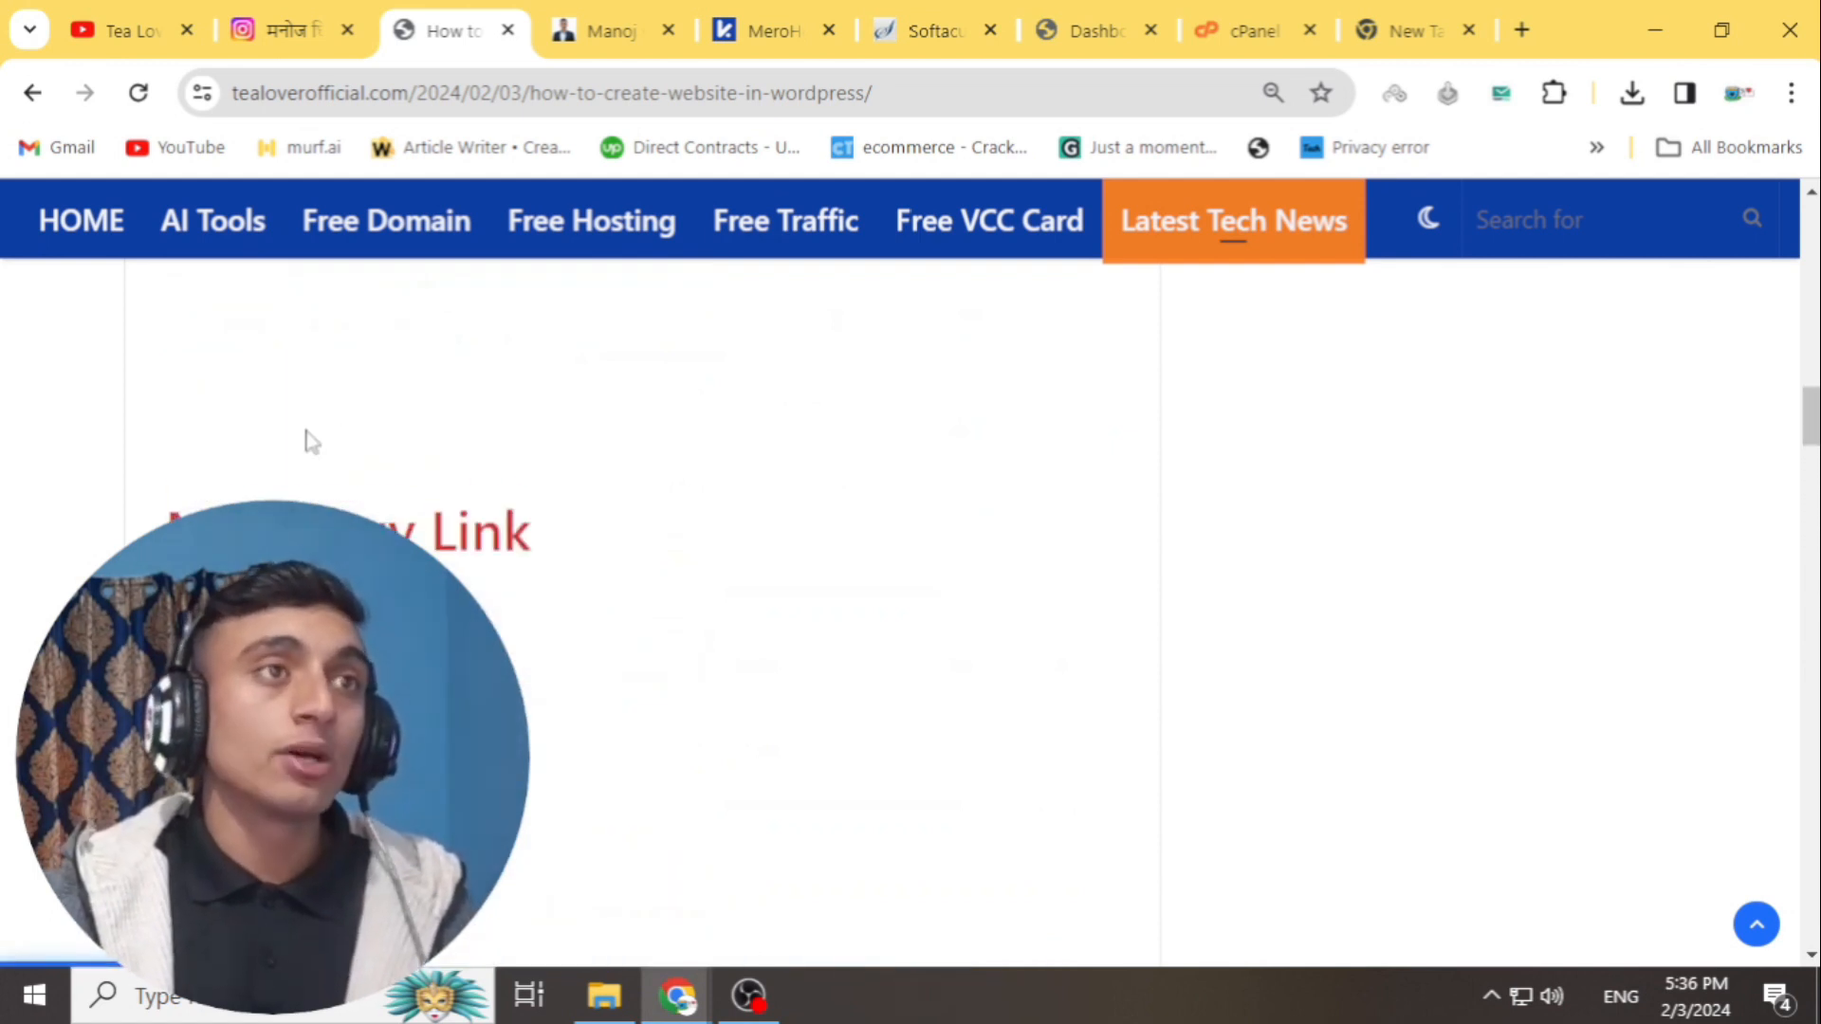
{"action": "scroll", "coordinate": [304, 439], "scroll_direction": "down", "scroll_amount": 3}
{"action": "scroll", "coordinate": [506, 519], "scroll_direction": "up", "scroll_amount": 2}
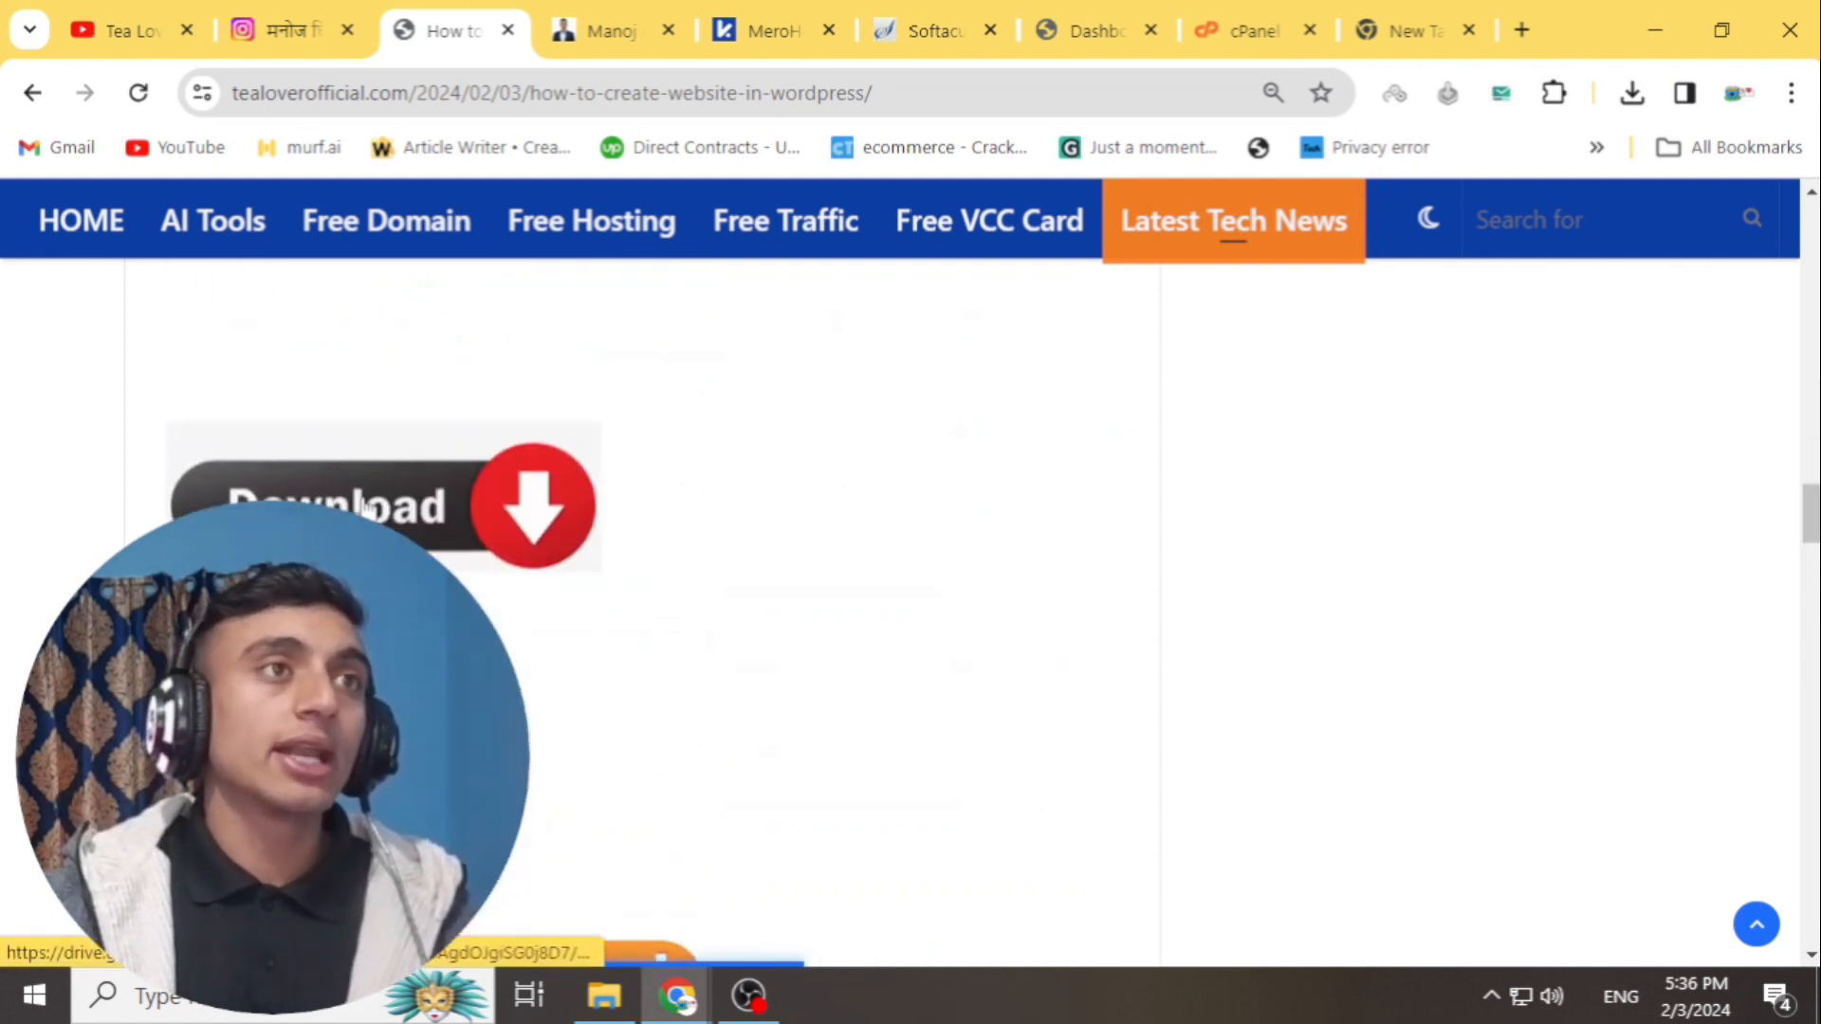
{"action": "left_click", "coordinate": [505, 519]}
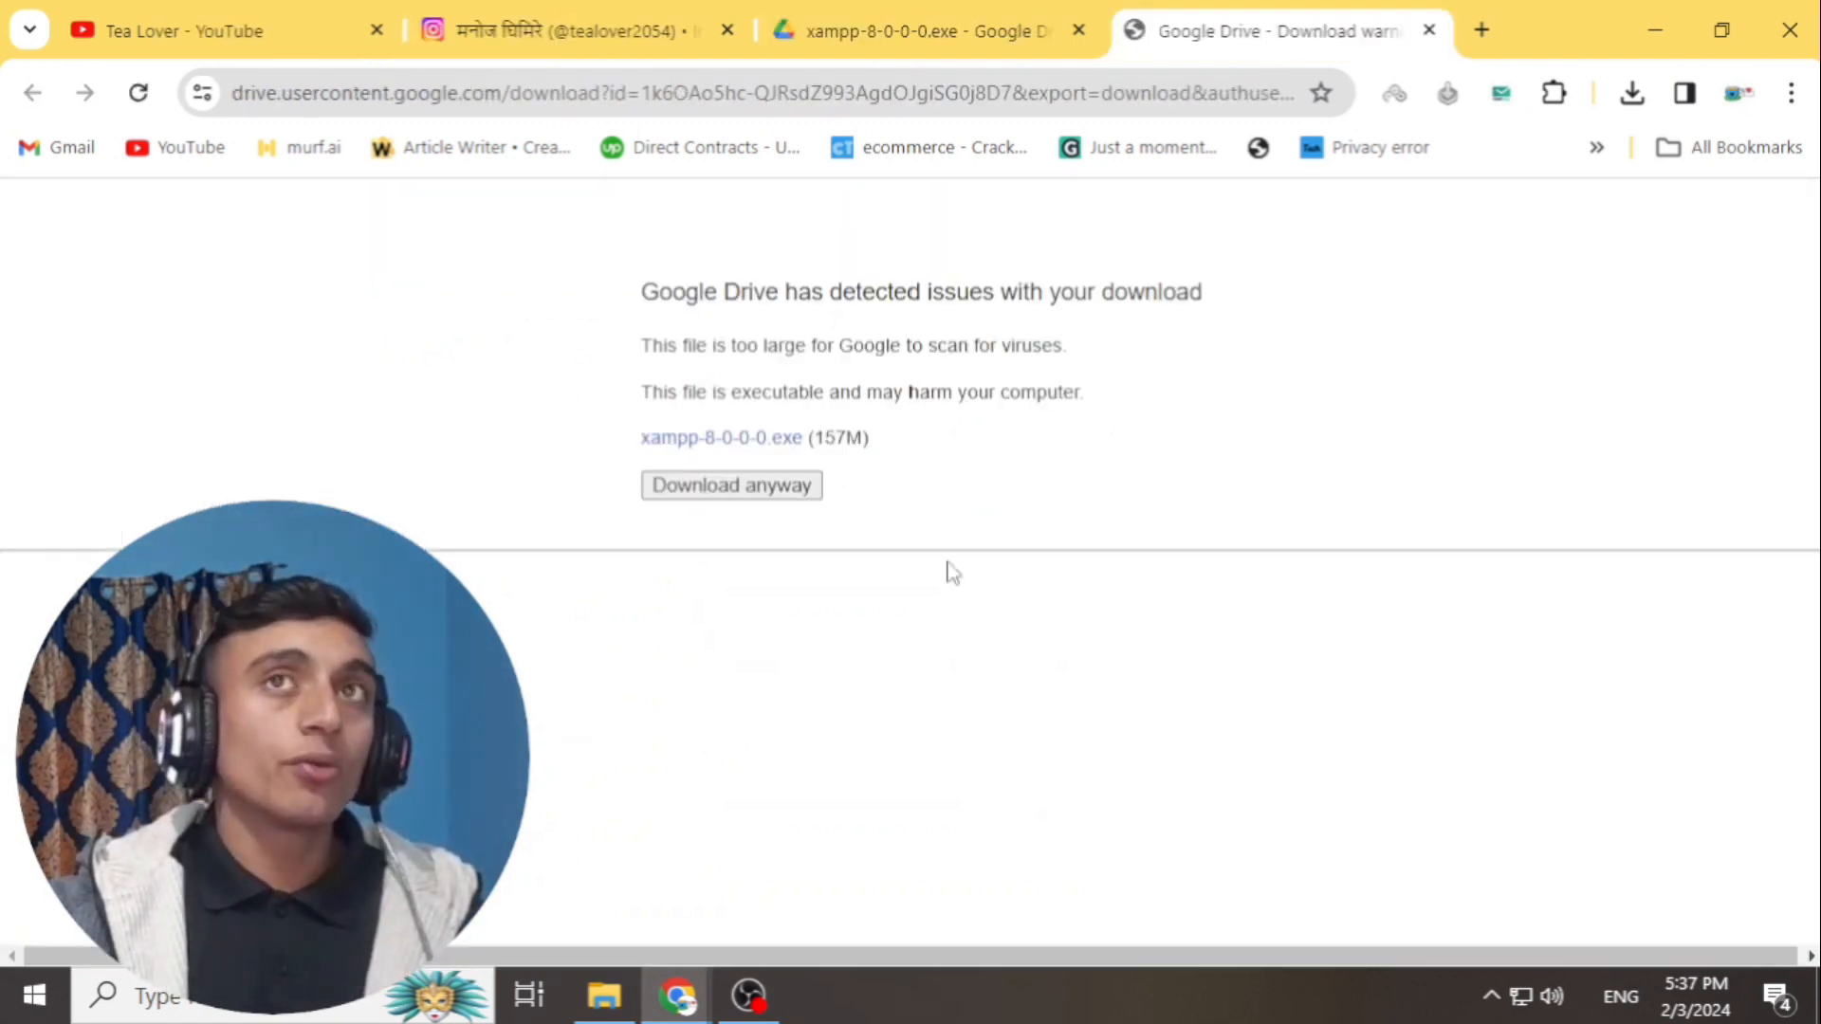
- Download xampp-8-0-0-0.exe despite the virus-scan warning and return to the tutorial's download links
{"action": "left_click", "coordinate": [764, 488]}
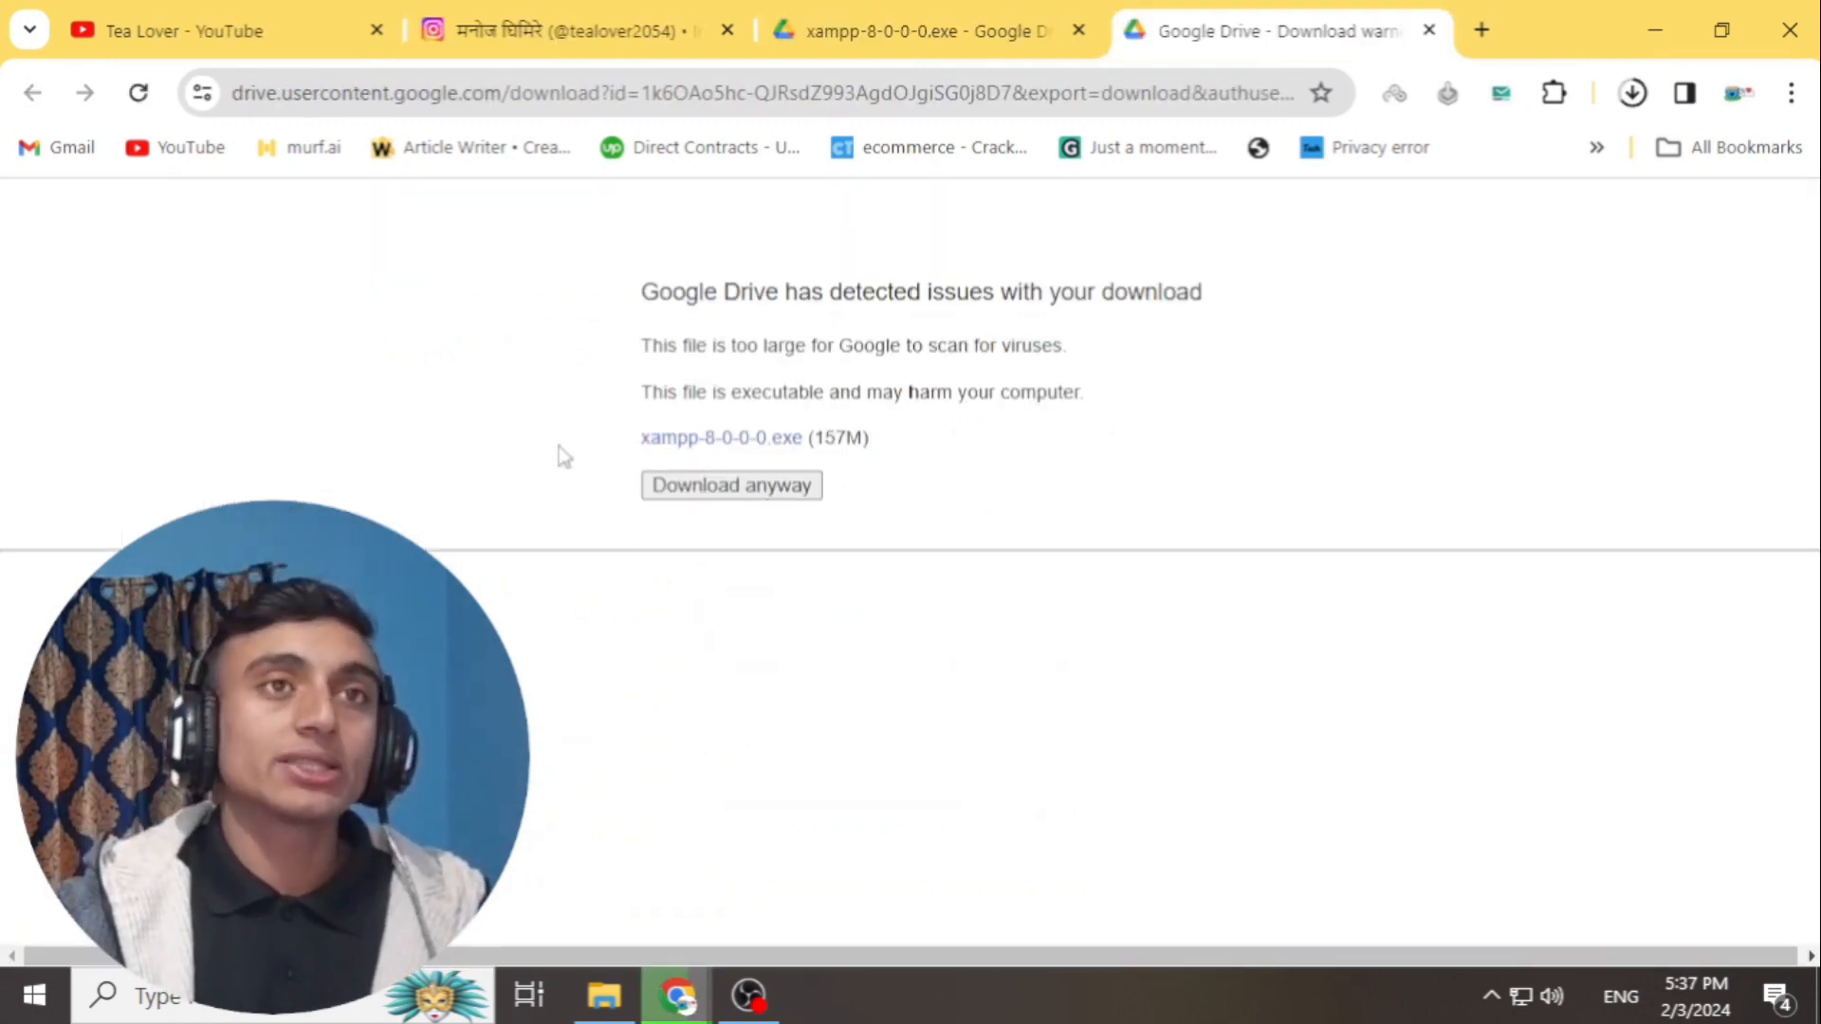
{"action": "left_click", "coordinate": [899, 29]}
{"action": "left_click", "coordinate": [569, 30]}
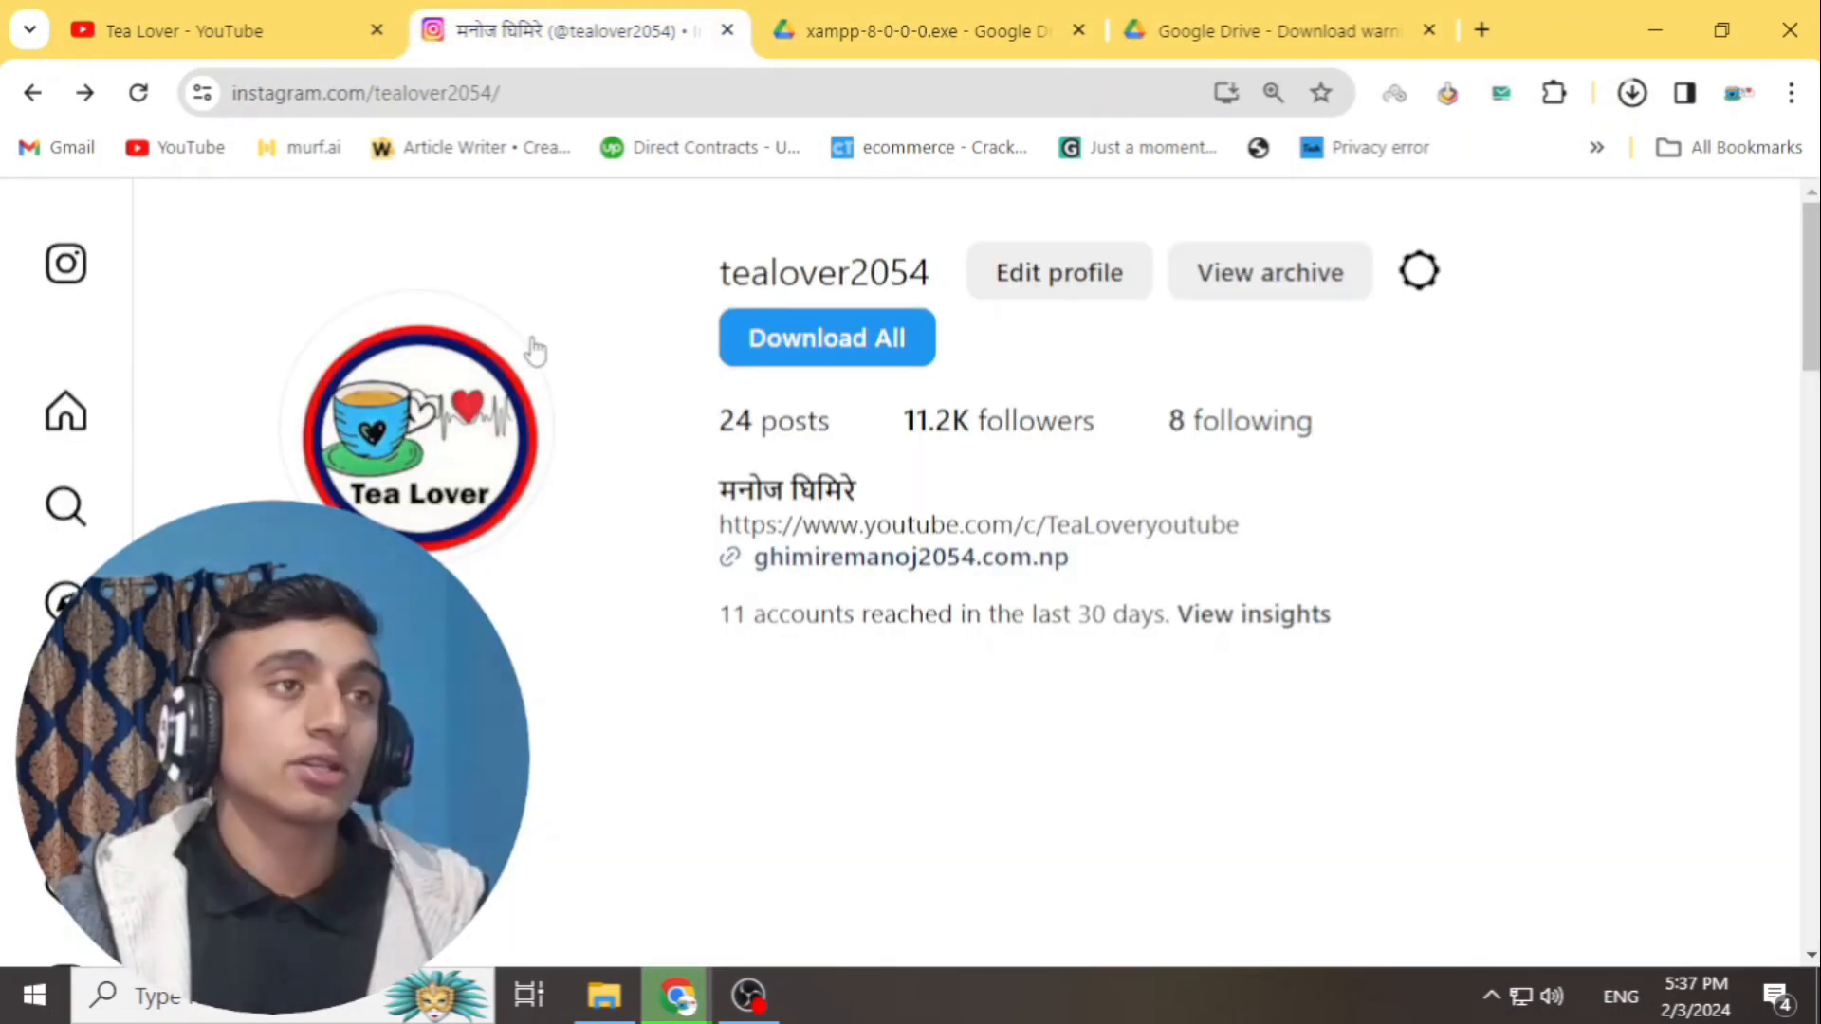
{"action": "left_click", "coordinate": [992, 23]}
{"action": "left_click", "coordinate": [34, 95]}
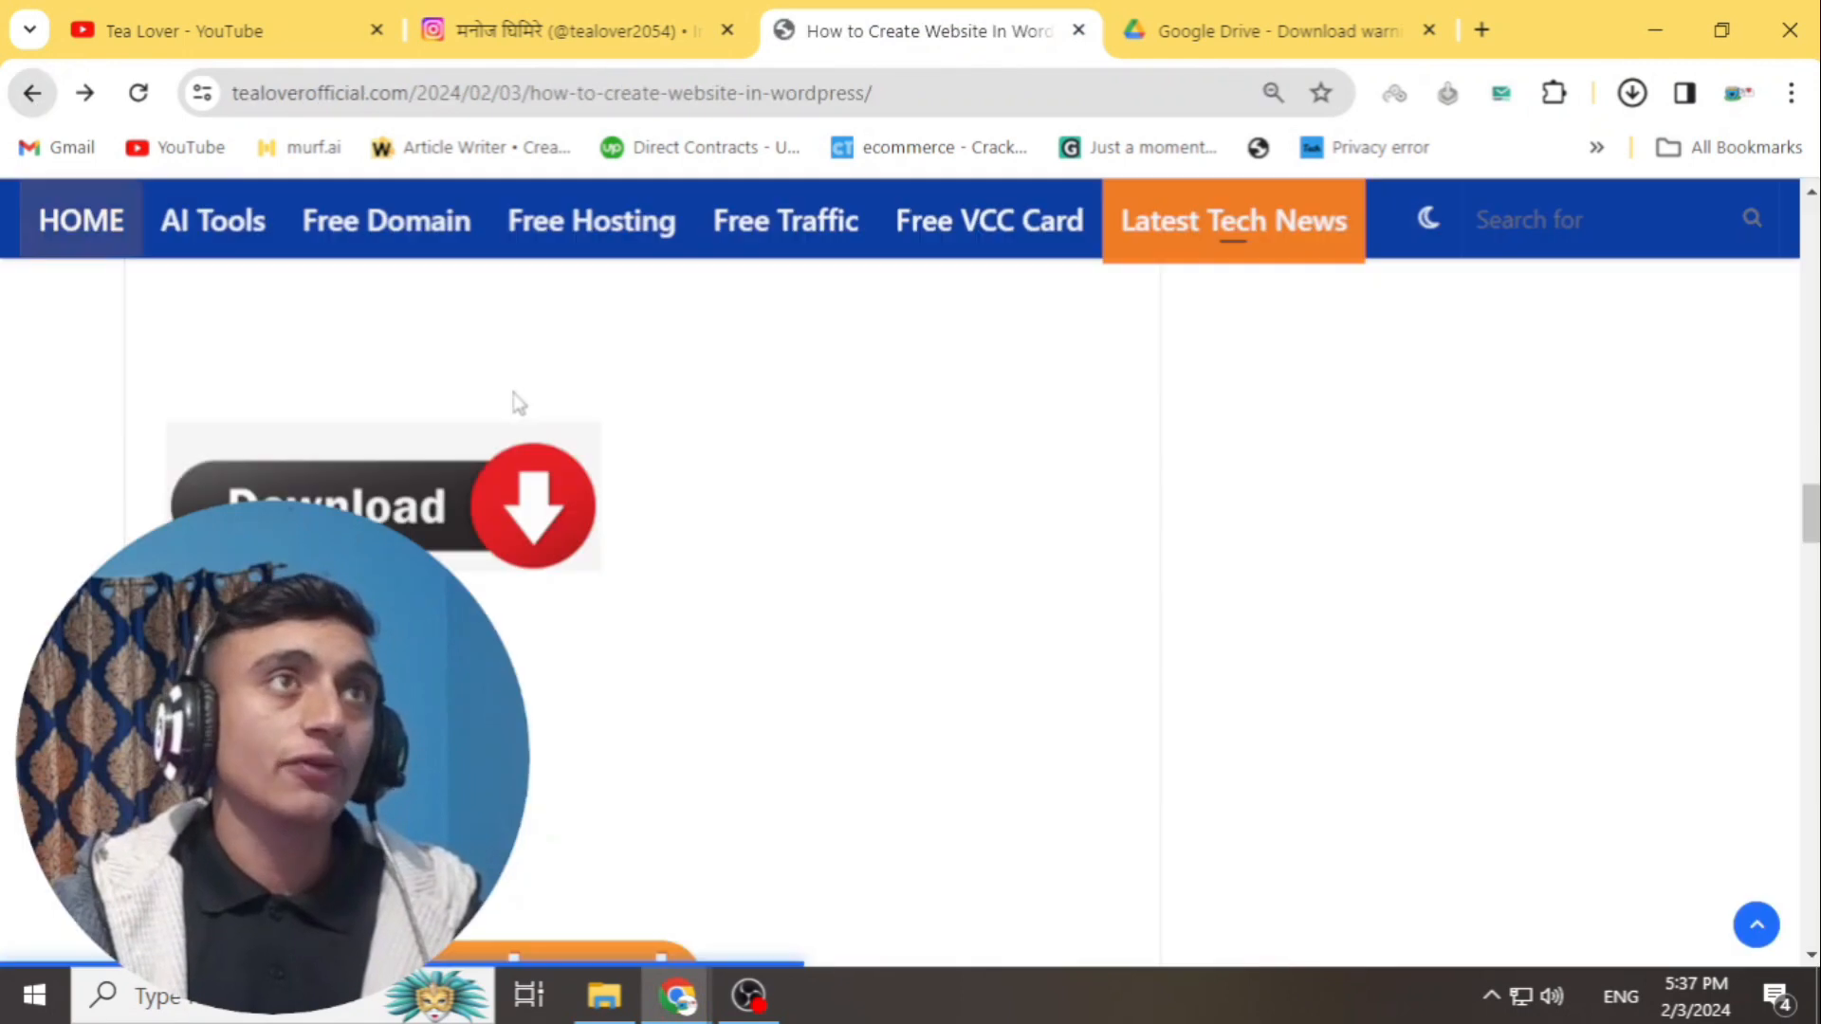
- Download wordpress-6.4.1.zip from Google Drive and minimise the browser
{"action": "scroll", "coordinate": [448, 568], "scroll_direction": "down", "scroll_amount": 4}
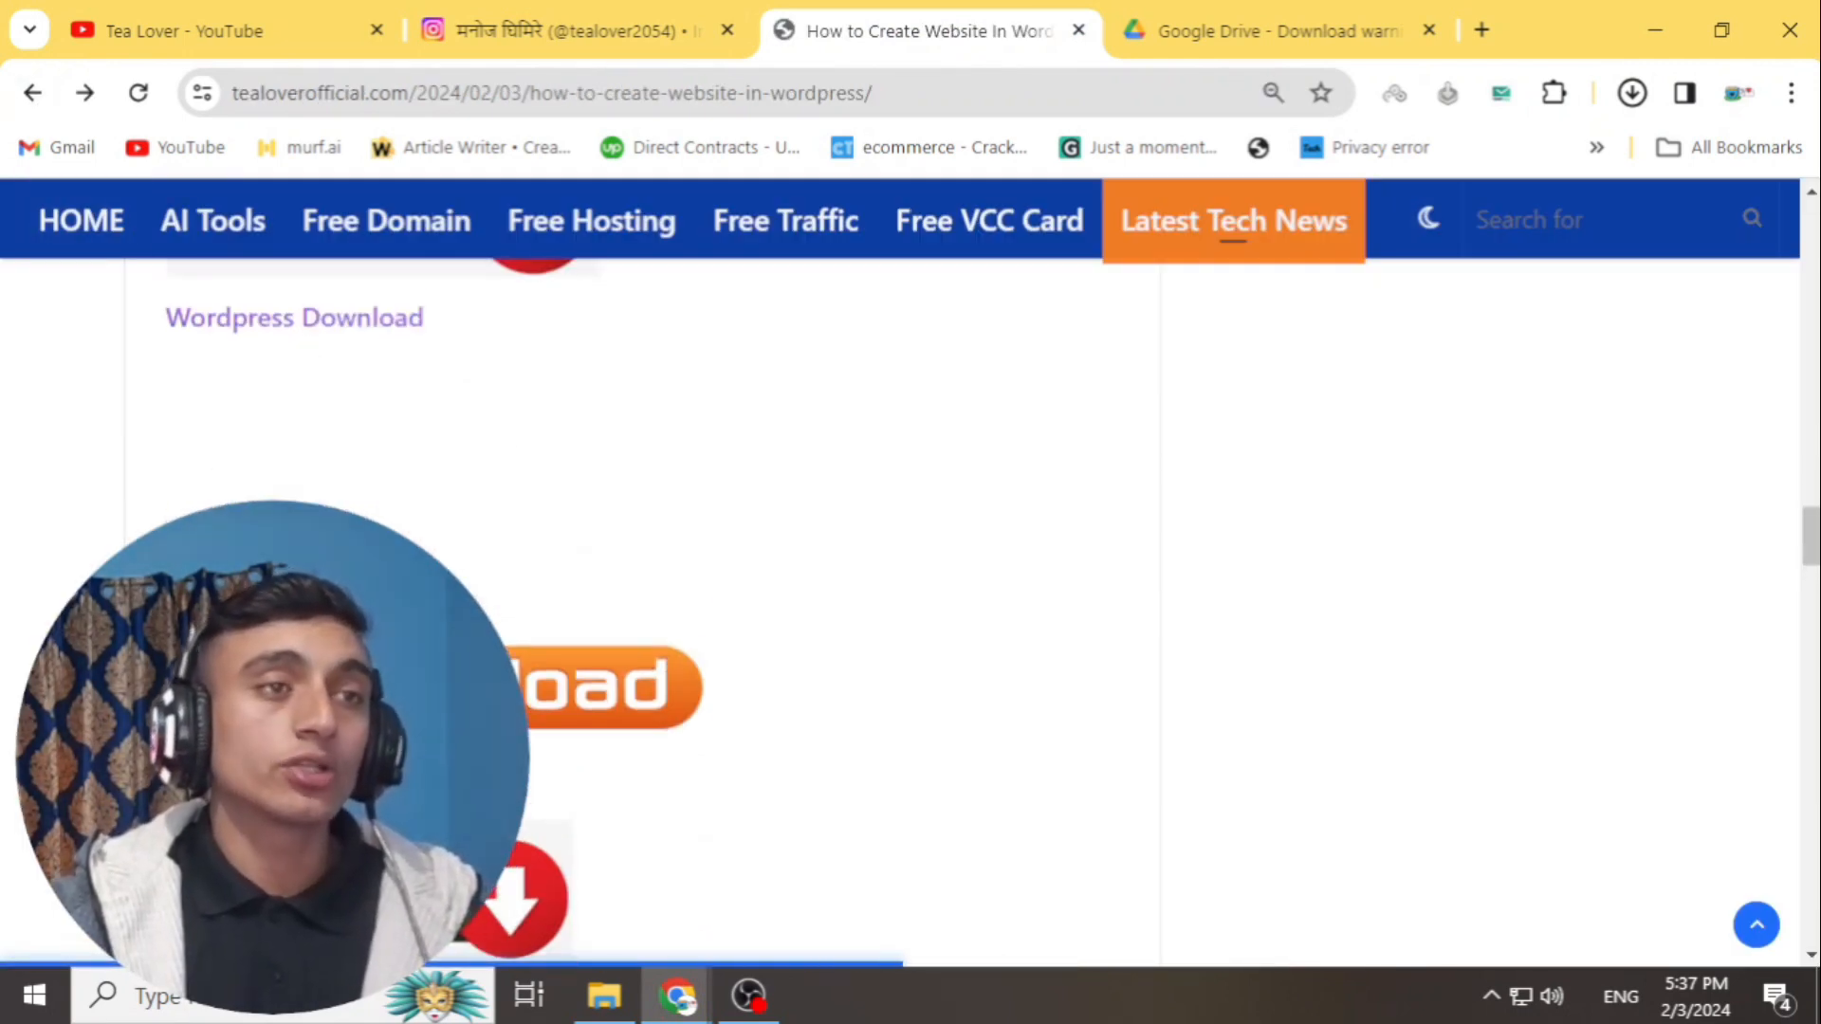
{"action": "left_click", "coordinate": [294, 318]}
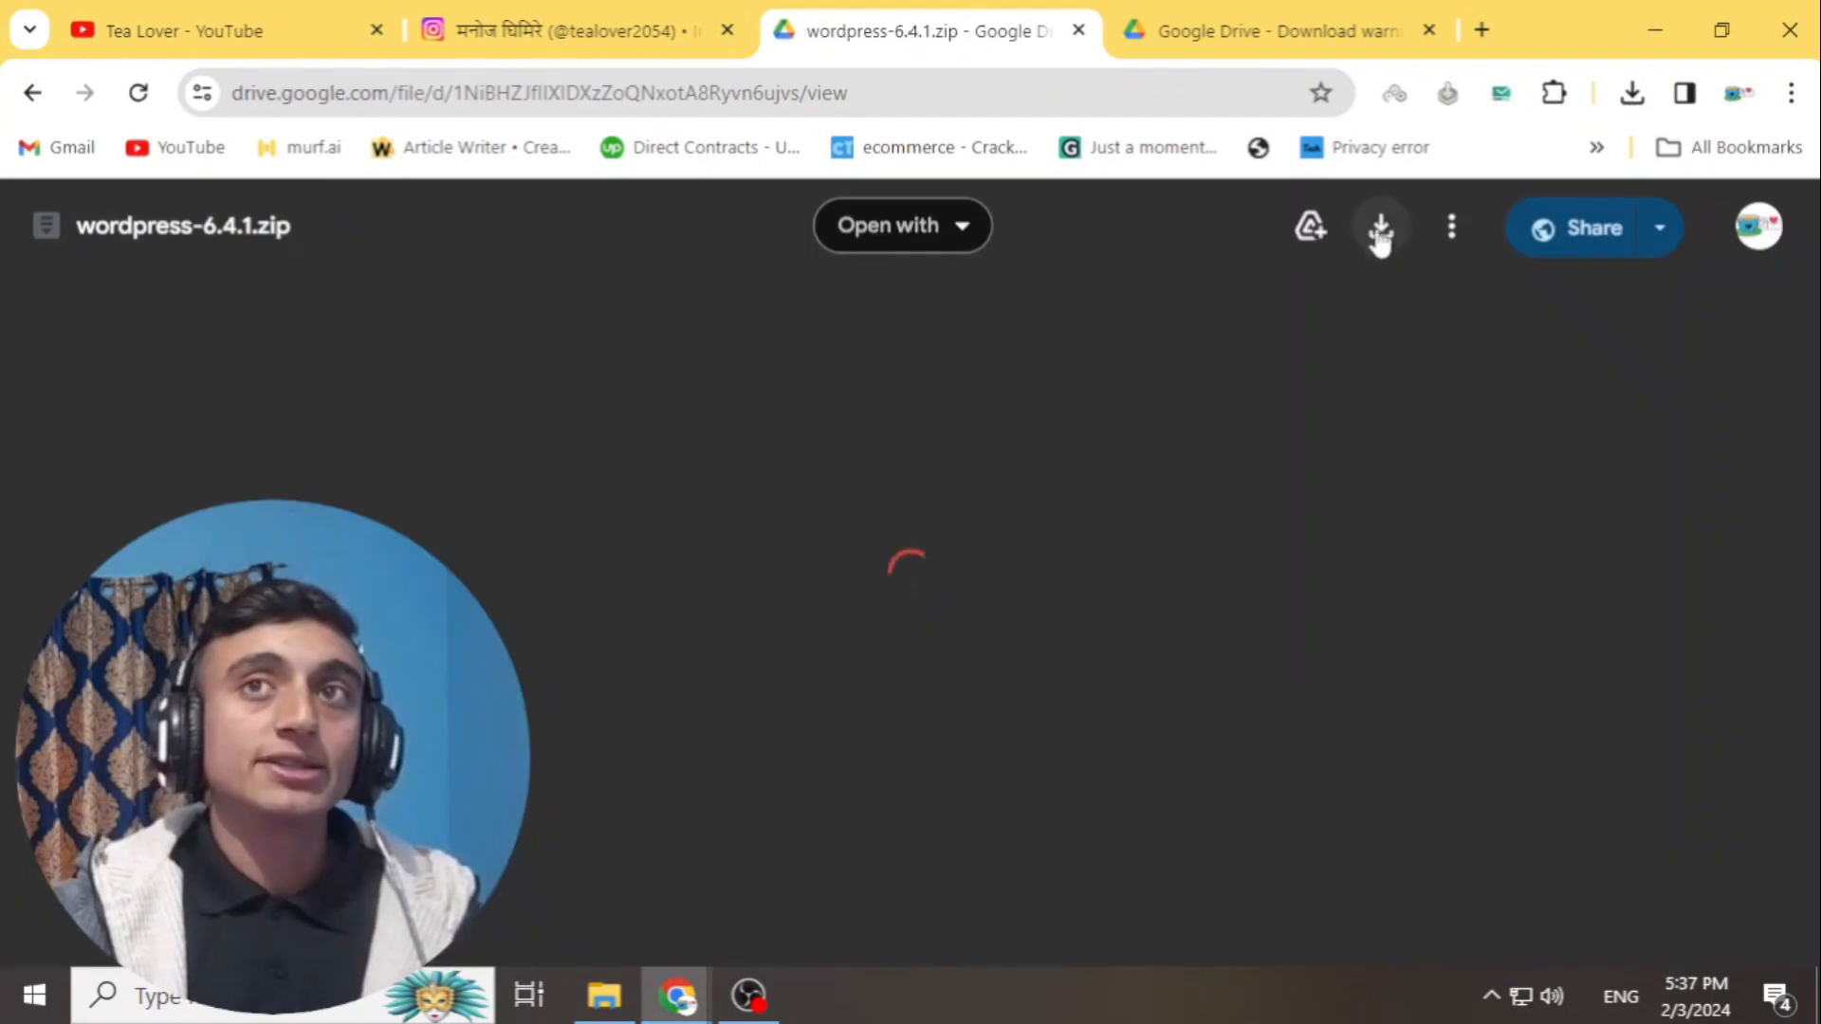
{"action": "left_click", "coordinate": [1382, 230]}
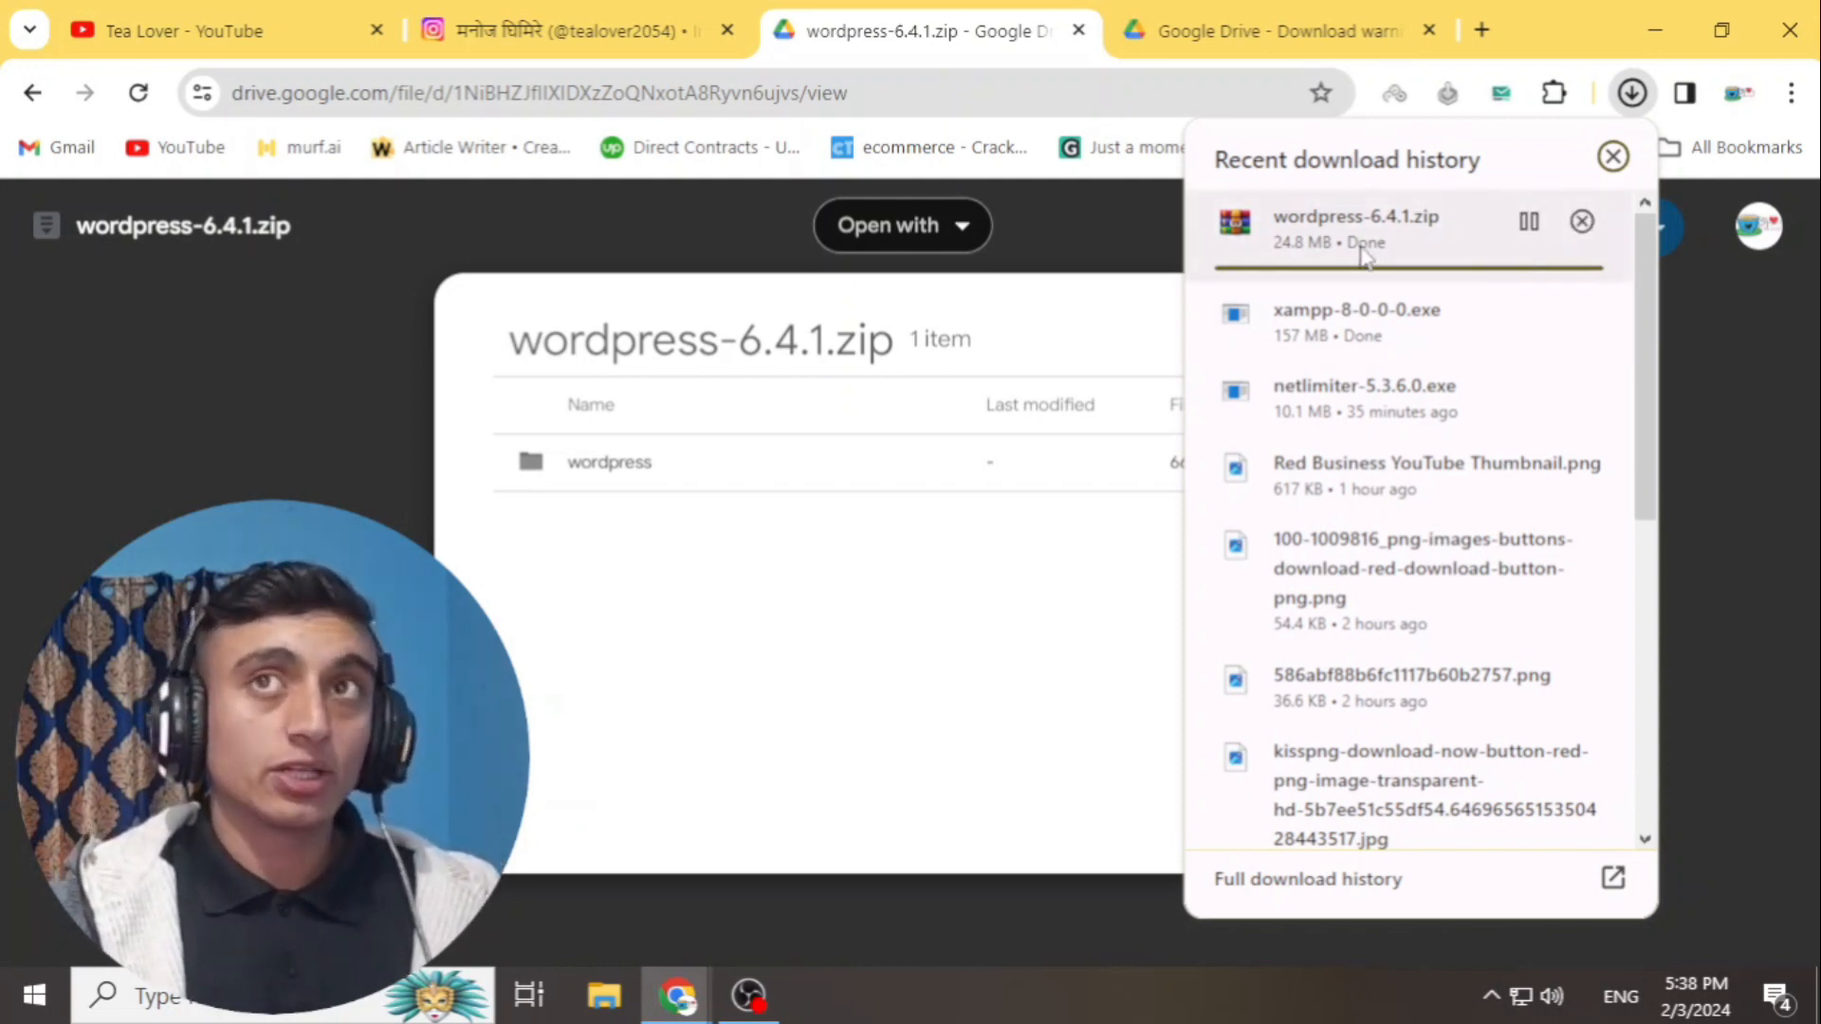
{"action": "left_click", "coordinate": [1655, 30]}
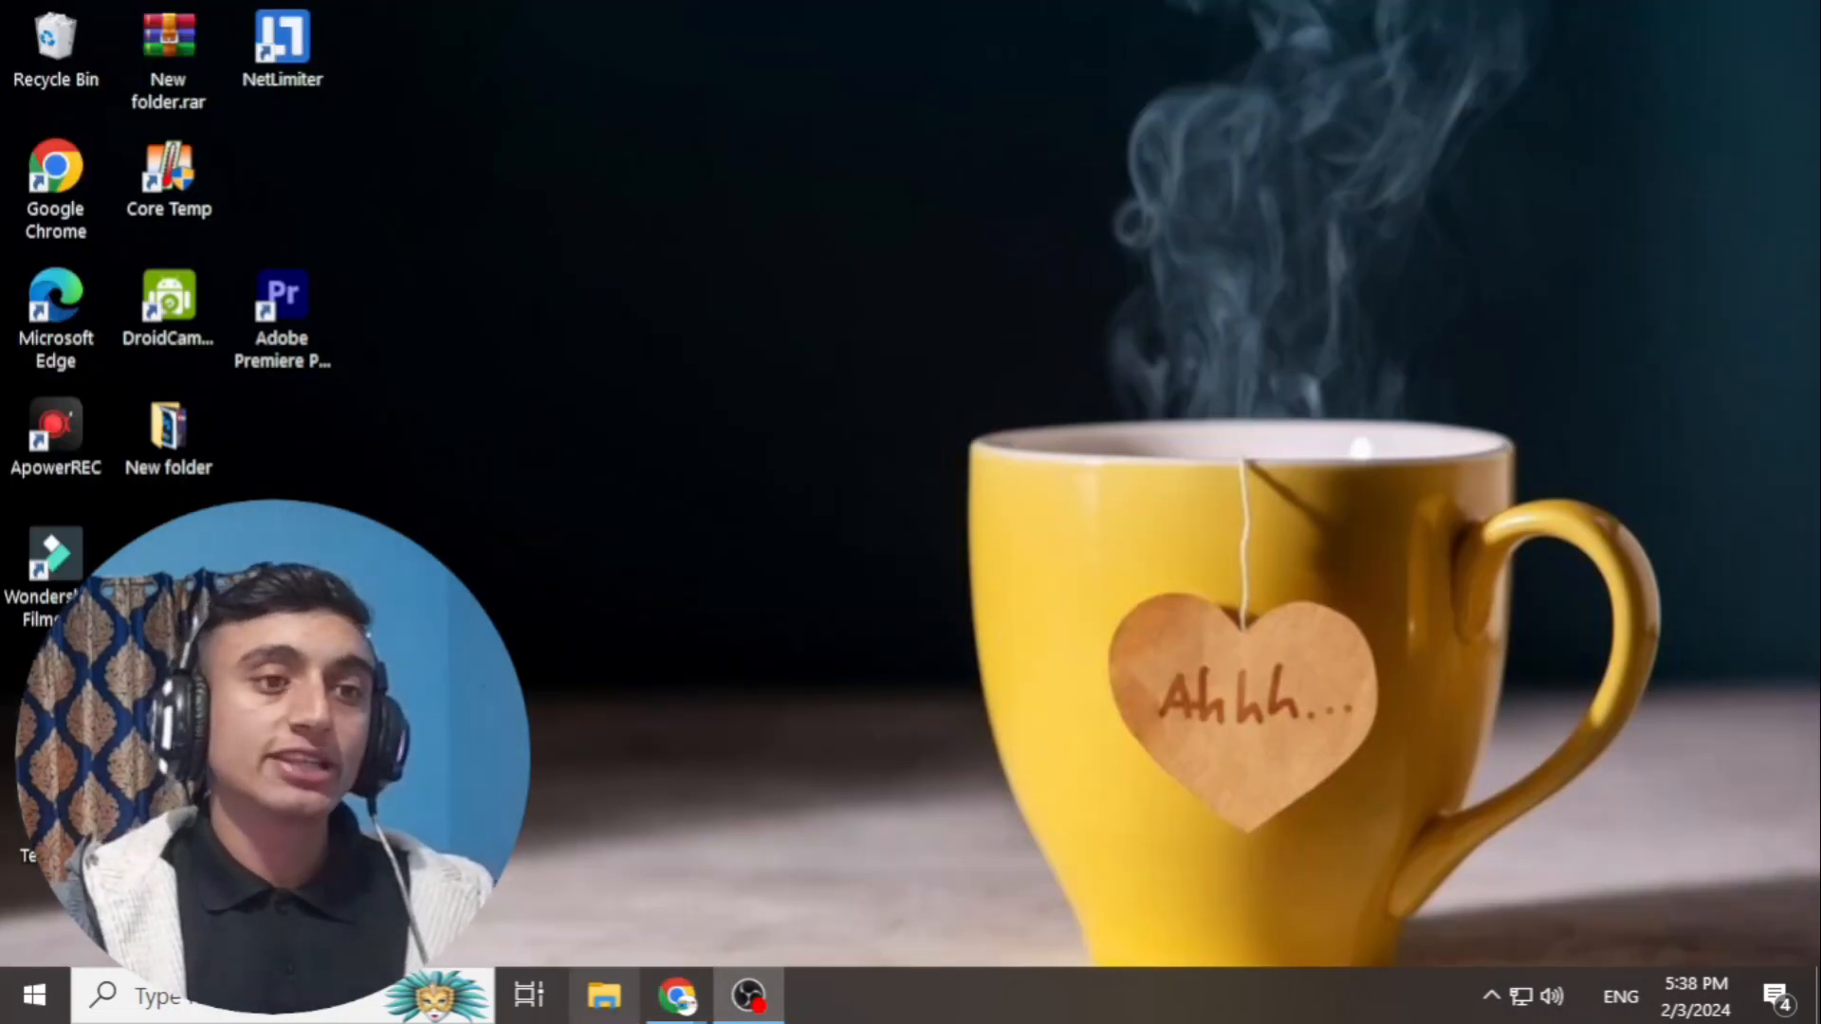
{"action": "left_click", "coordinate": [604, 996]}
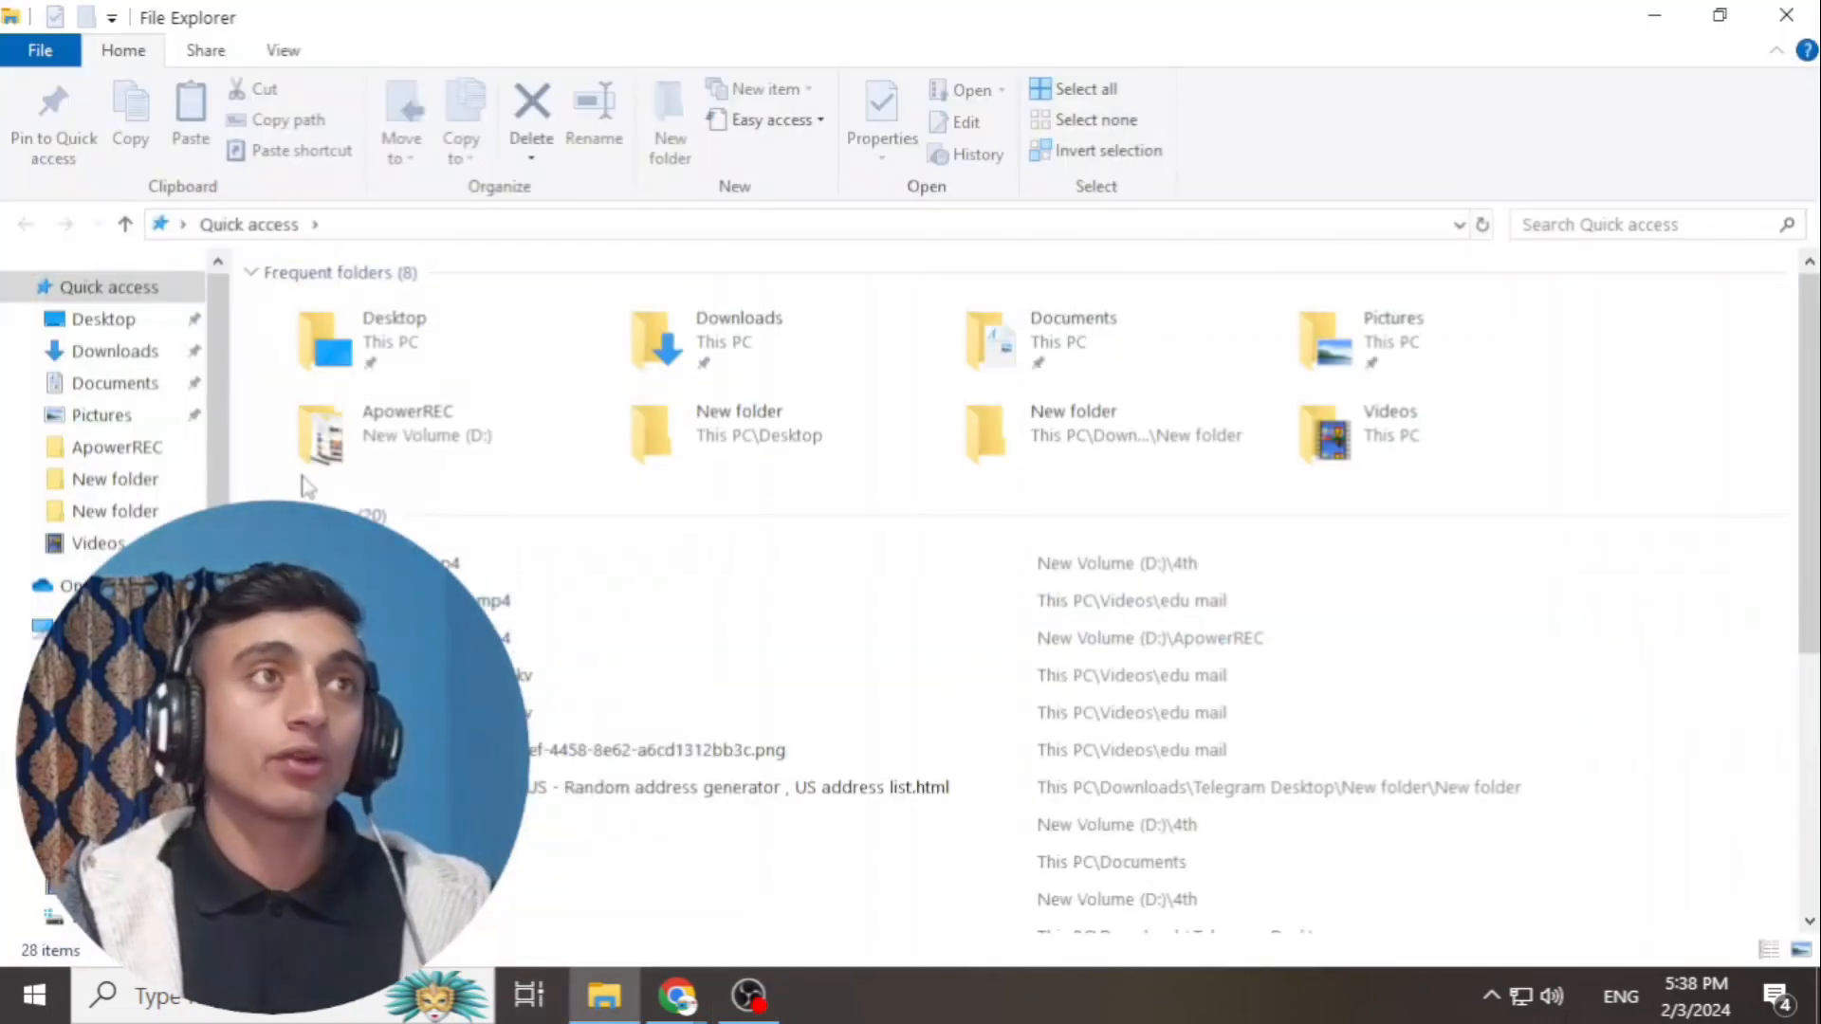
- Run xampp-8-0-0.exe from Downloads past the security warning, installing default components into C:\xampp
{"action": "left_click", "coordinate": [115, 351]}
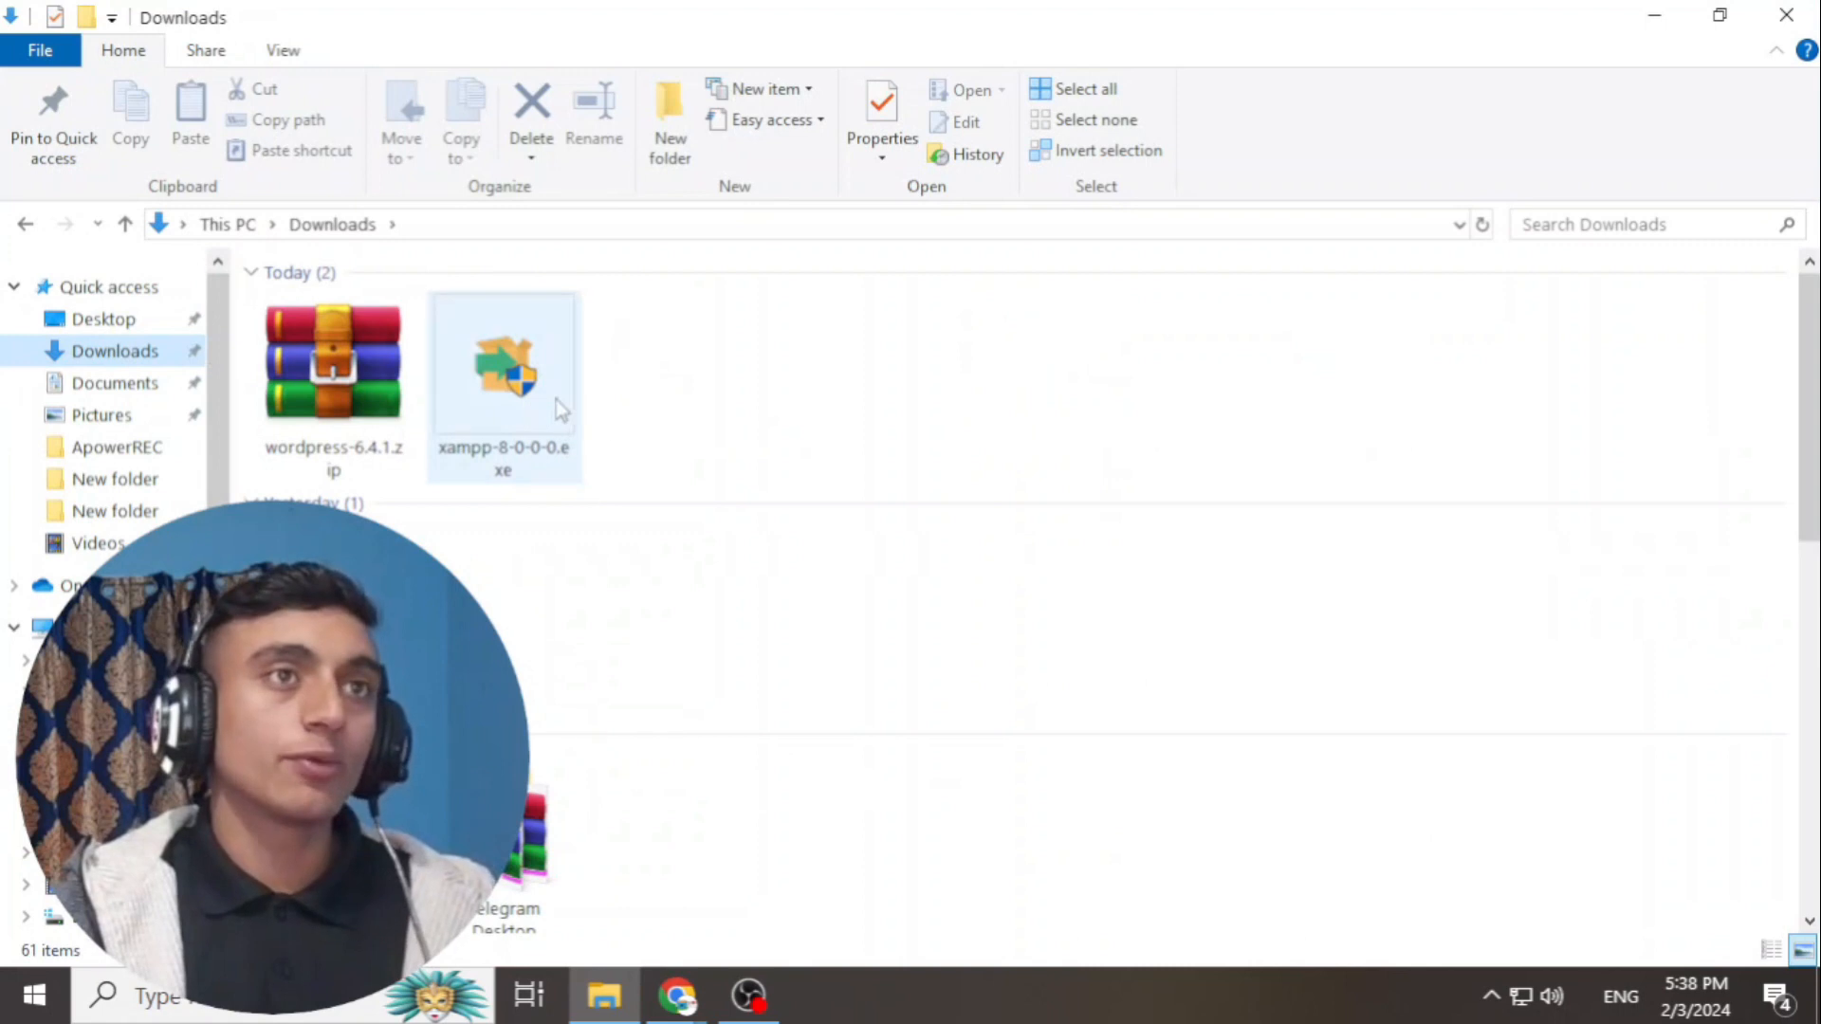
{"action": "double_click", "coordinate": [517, 426]}
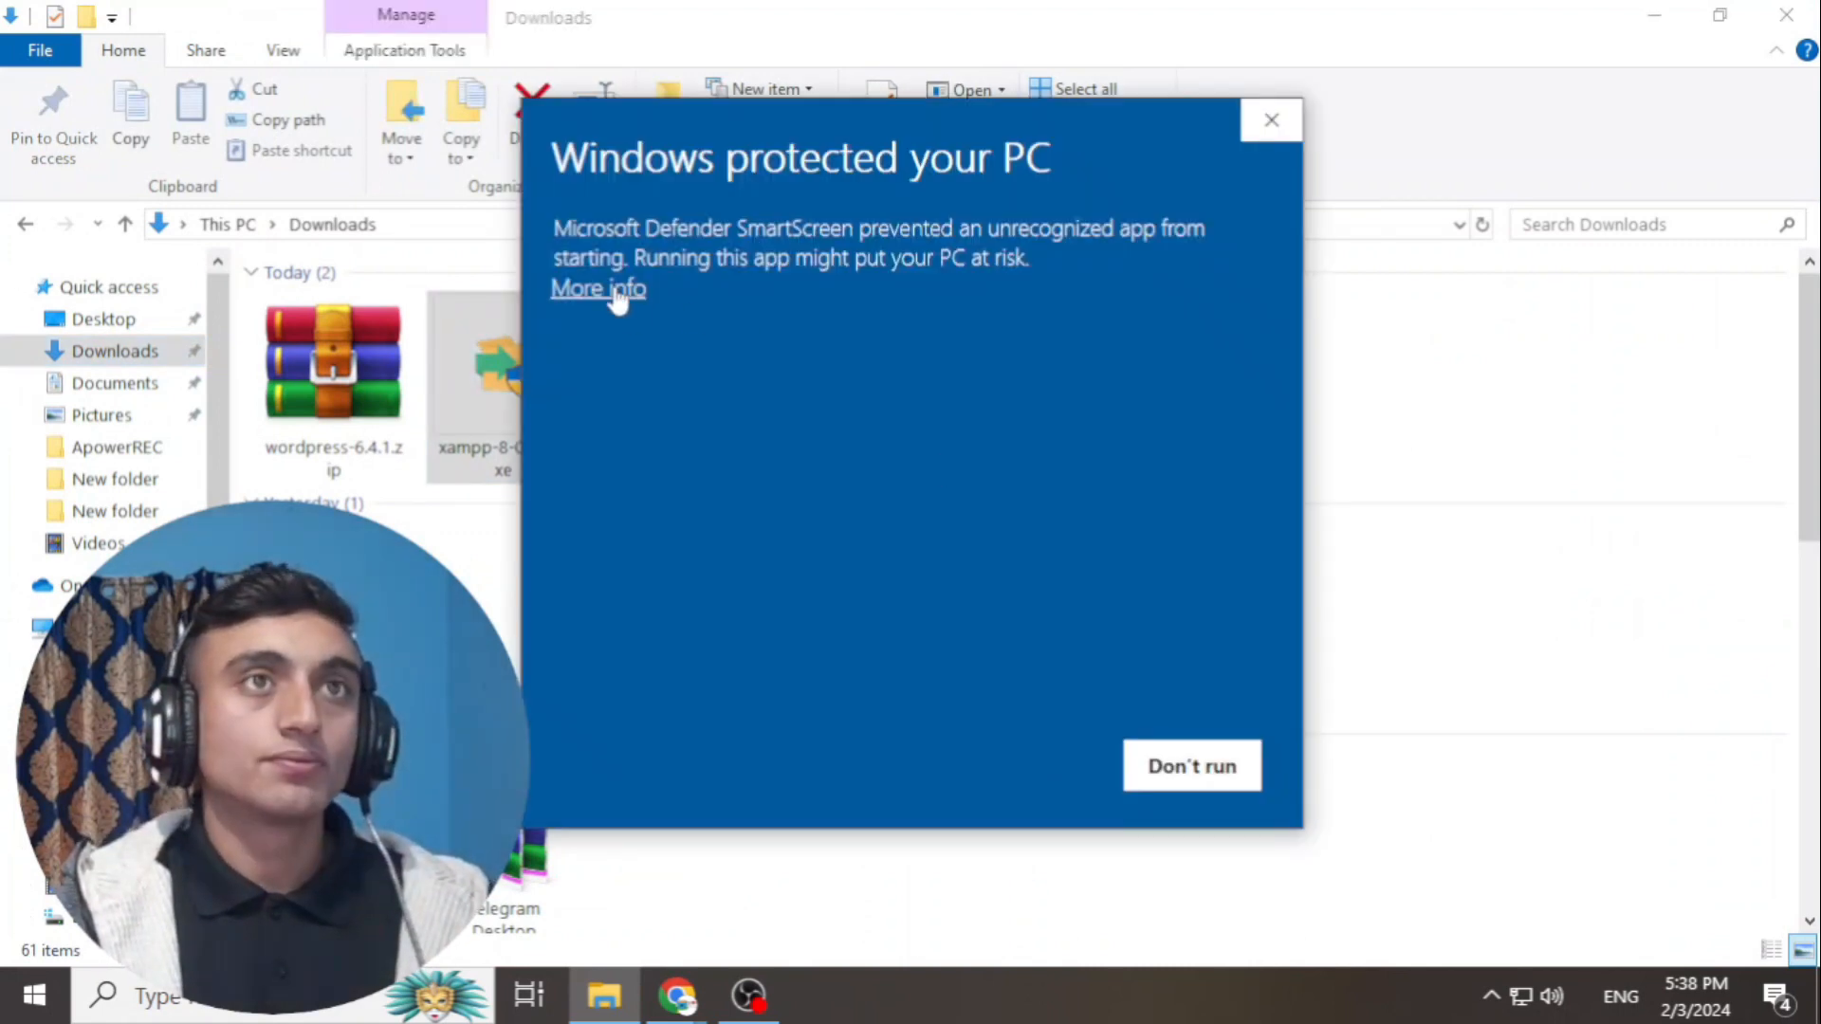
{"action": "left_click", "coordinate": [612, 290]}
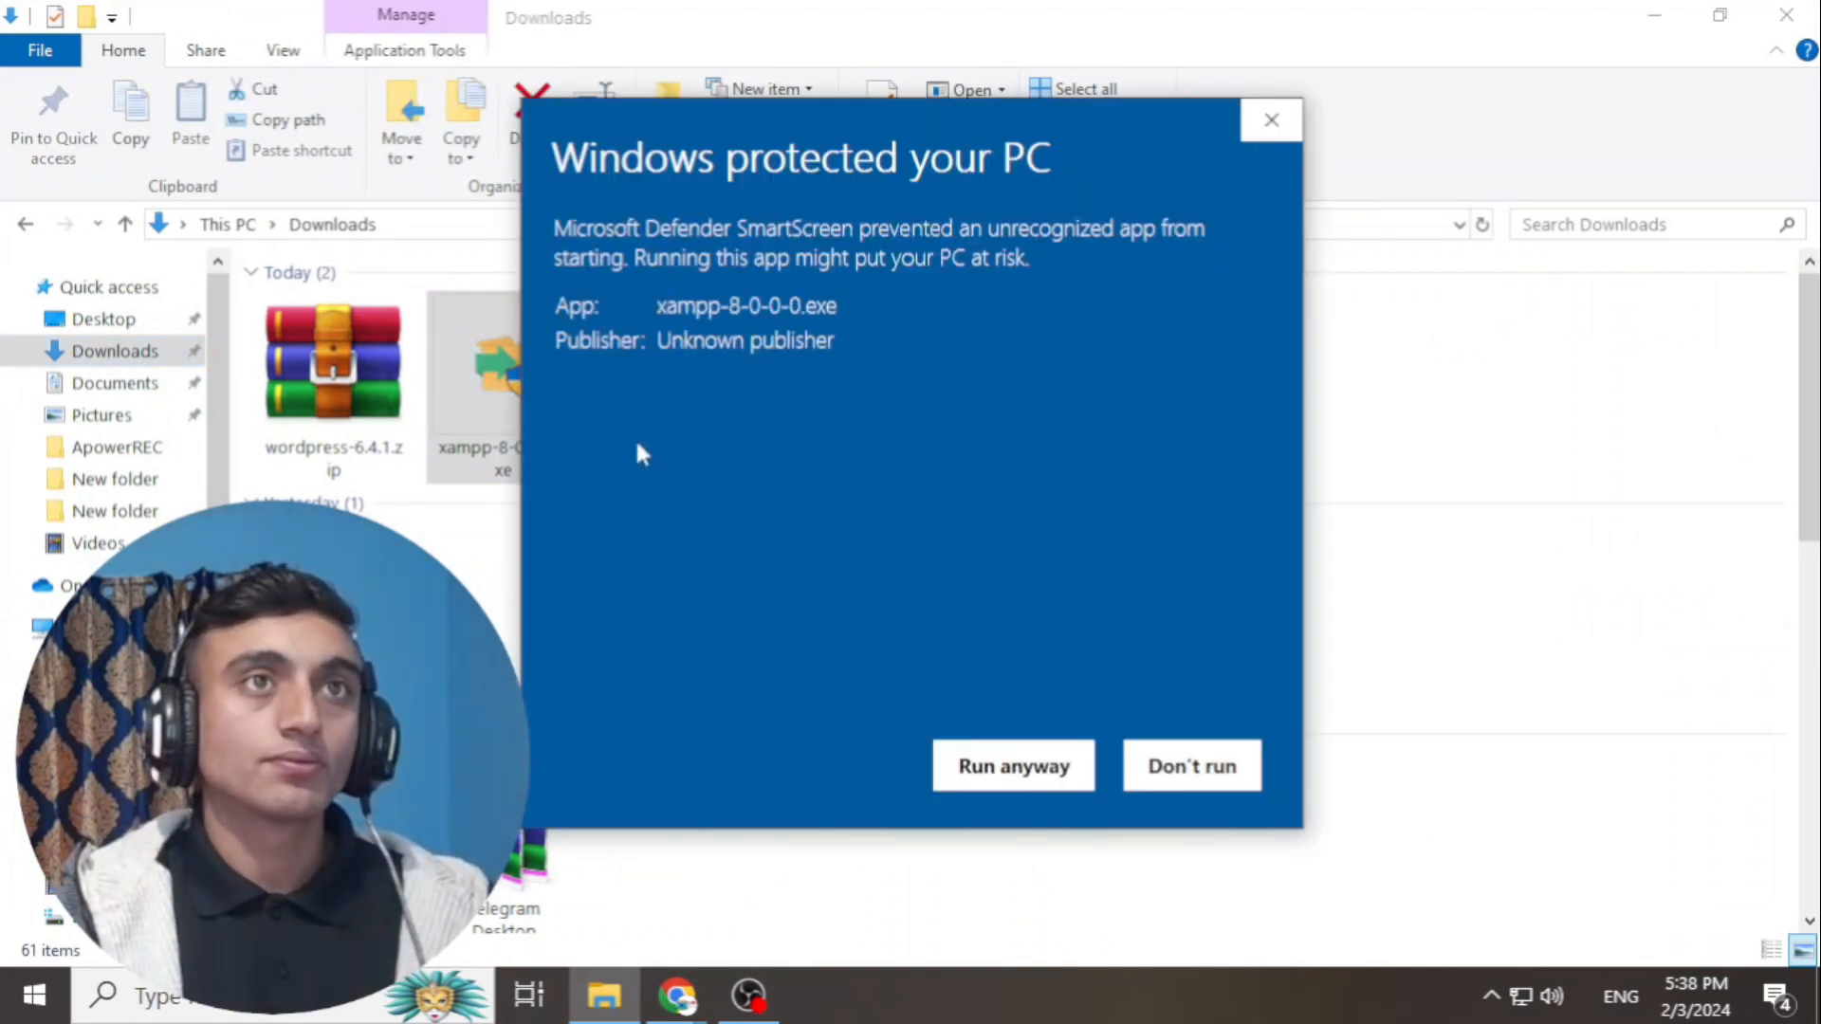
{"action": "left_click", "coordinate": [1022, 773]}
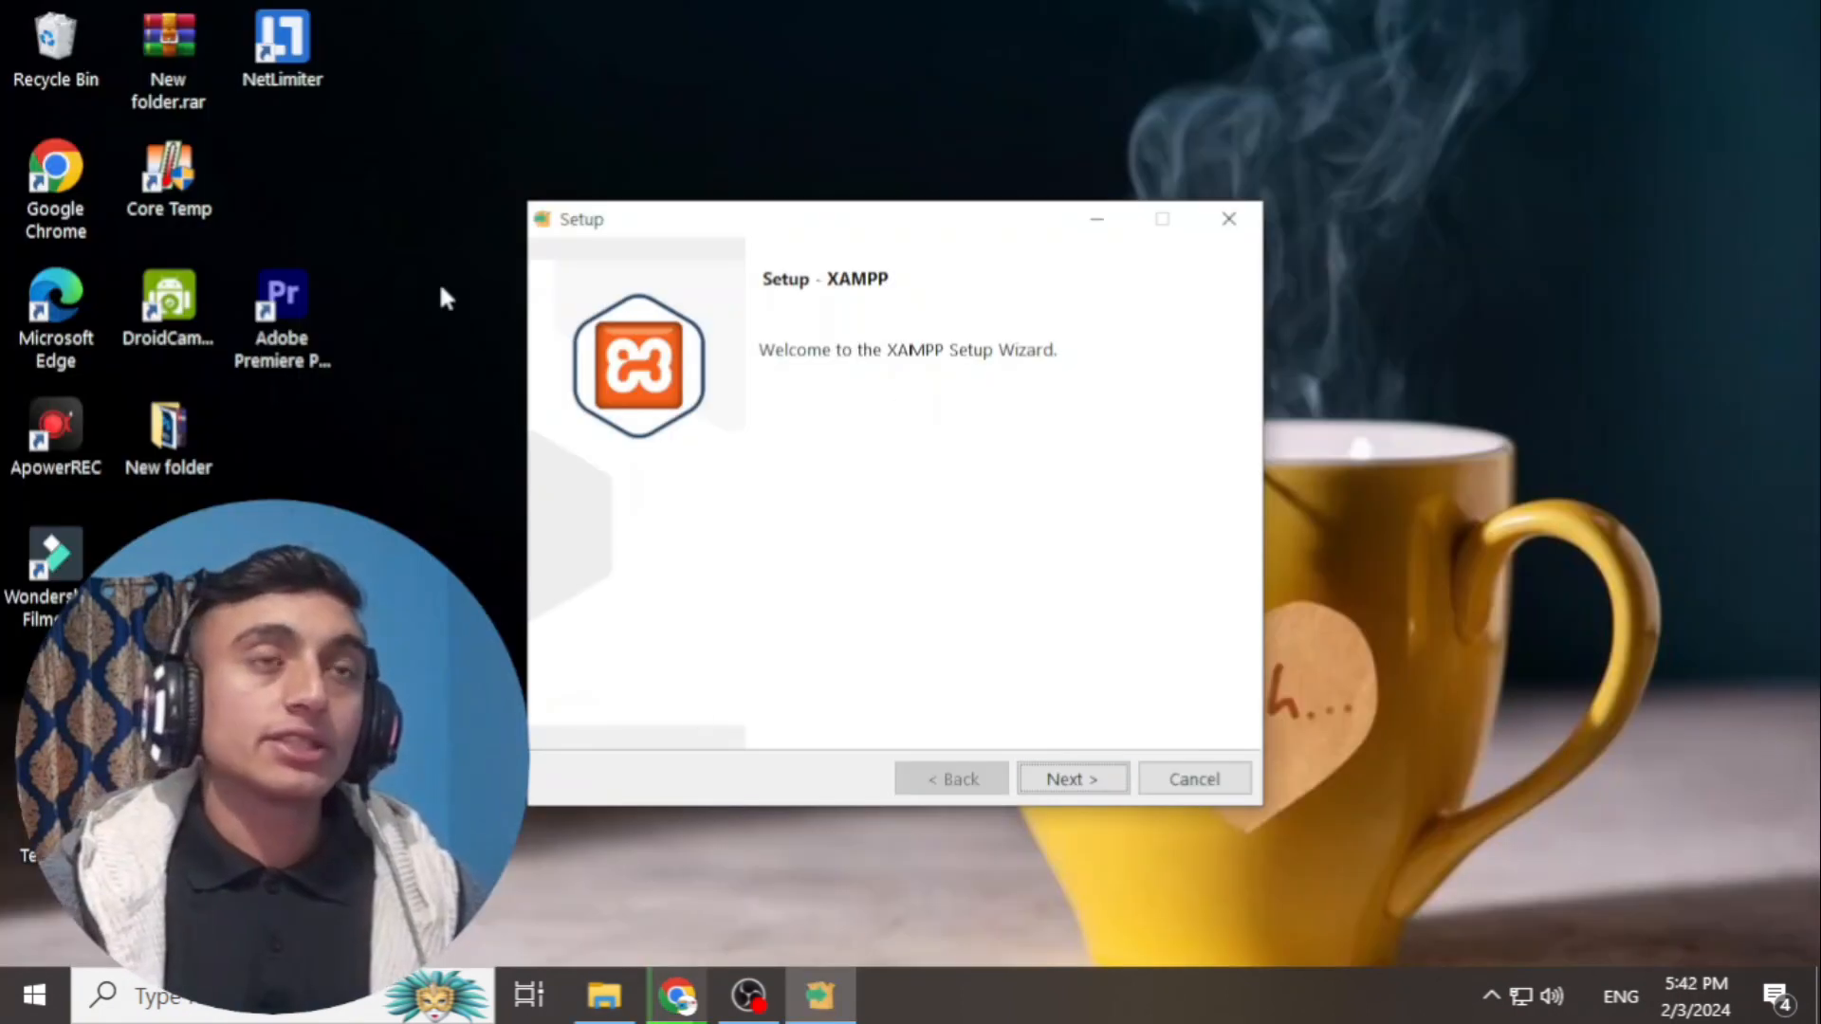
{"action": "left_click", "coordinate": [1093, 789]}
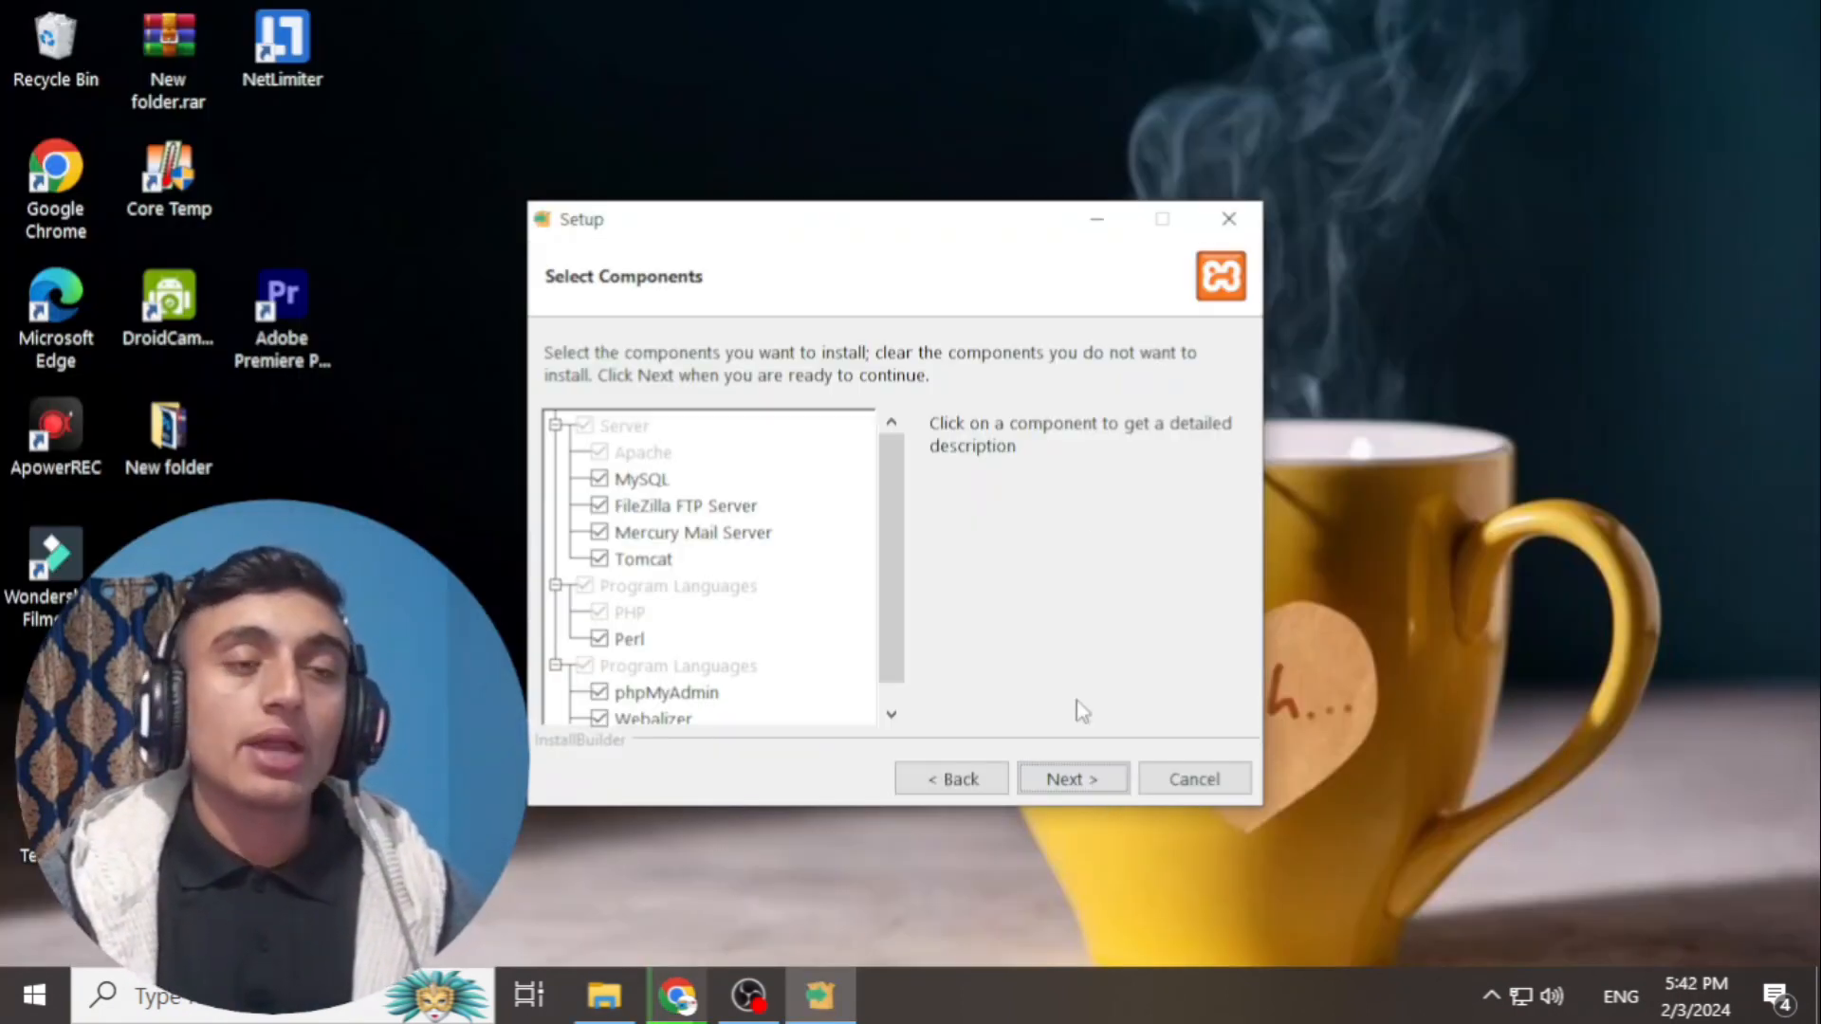
{"action": "left_click", "coordinate": [1090, 781]}
{"action": "left_click", "coordinate": [1072, 780]}
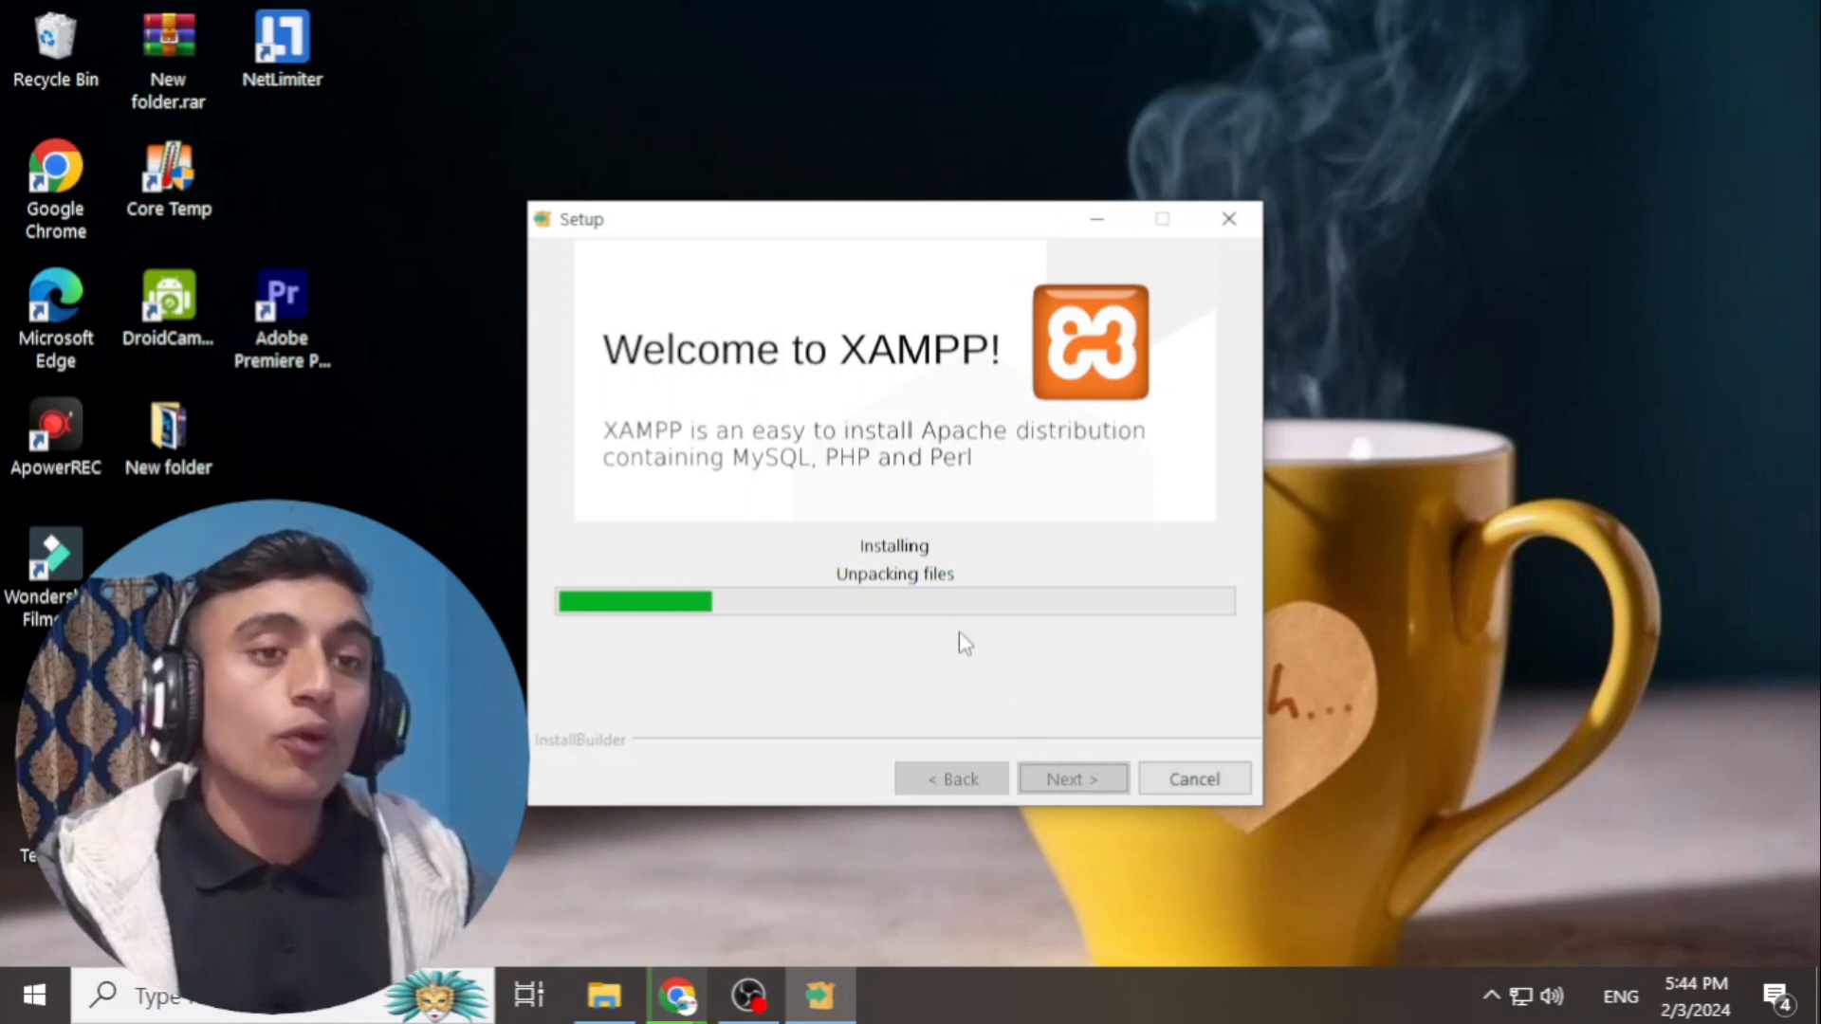
{"action": "left_click", "coordinate": [604, 995]}
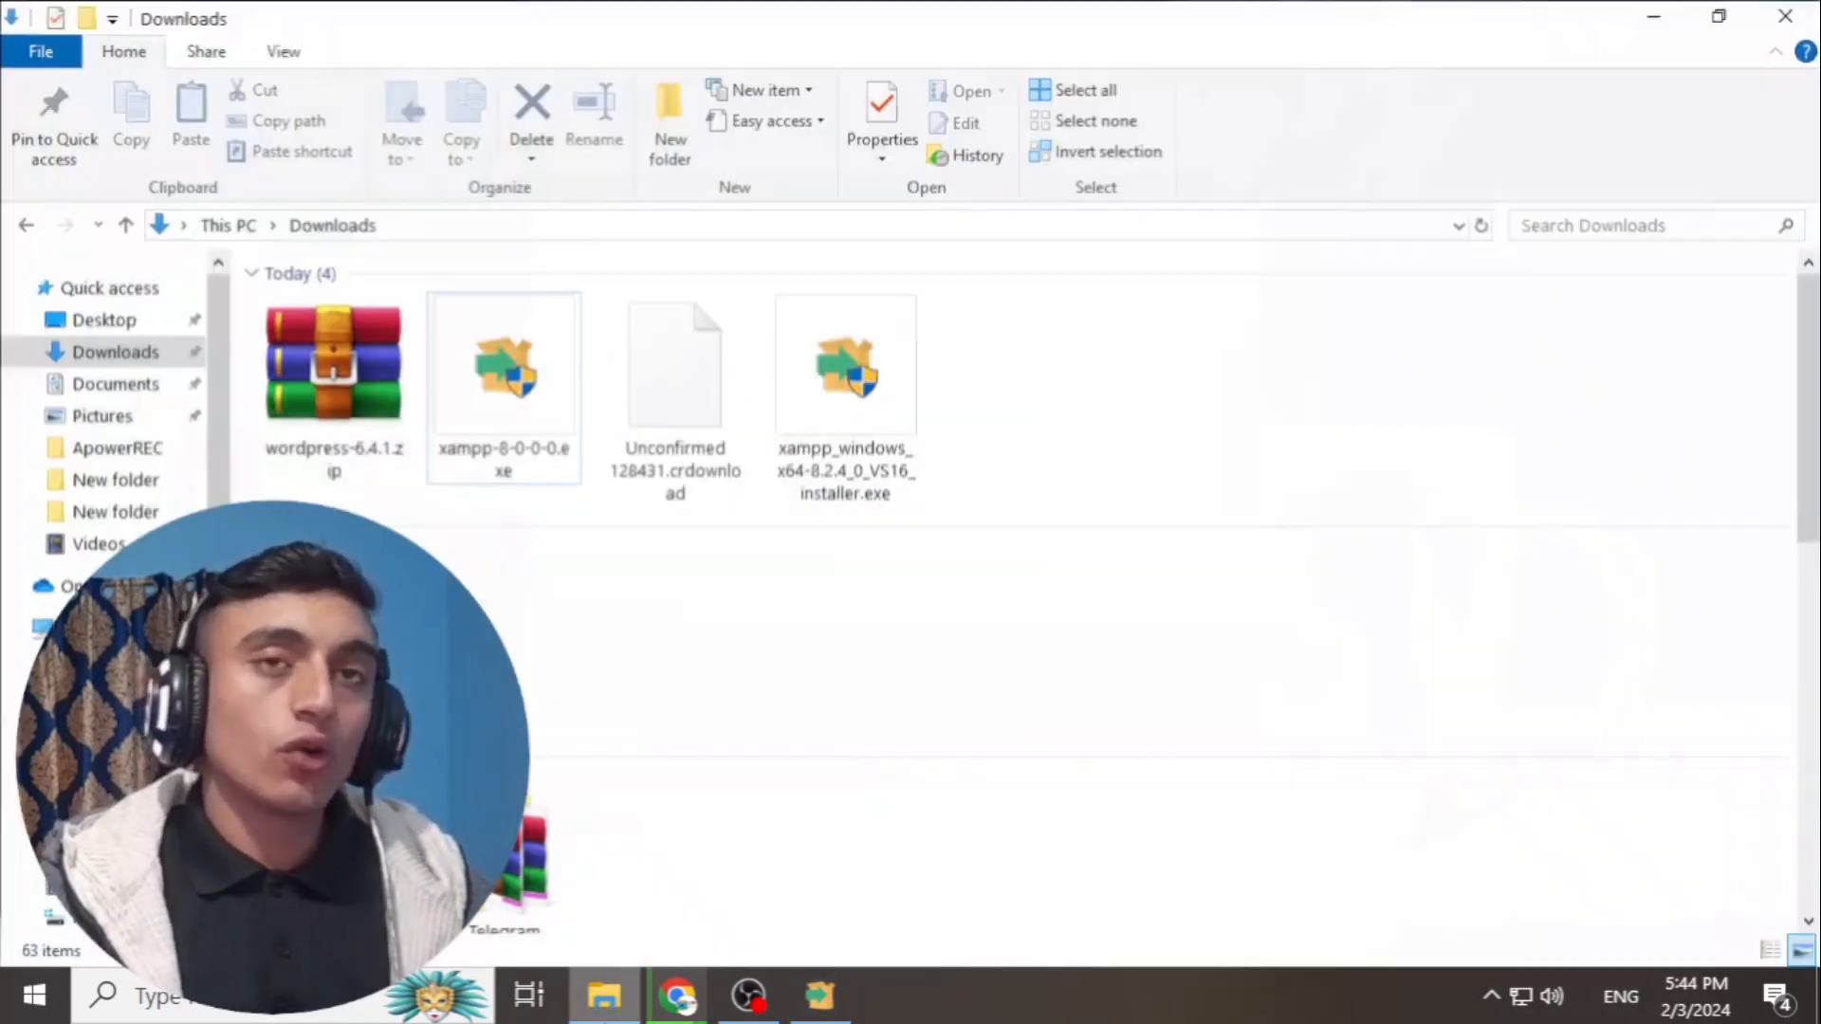
- Extract wordpress-6.4.1.zip into a wordpress-6.4.1 folder in Downloads
{"action": "left_click", "coordinate": [329, 396]}
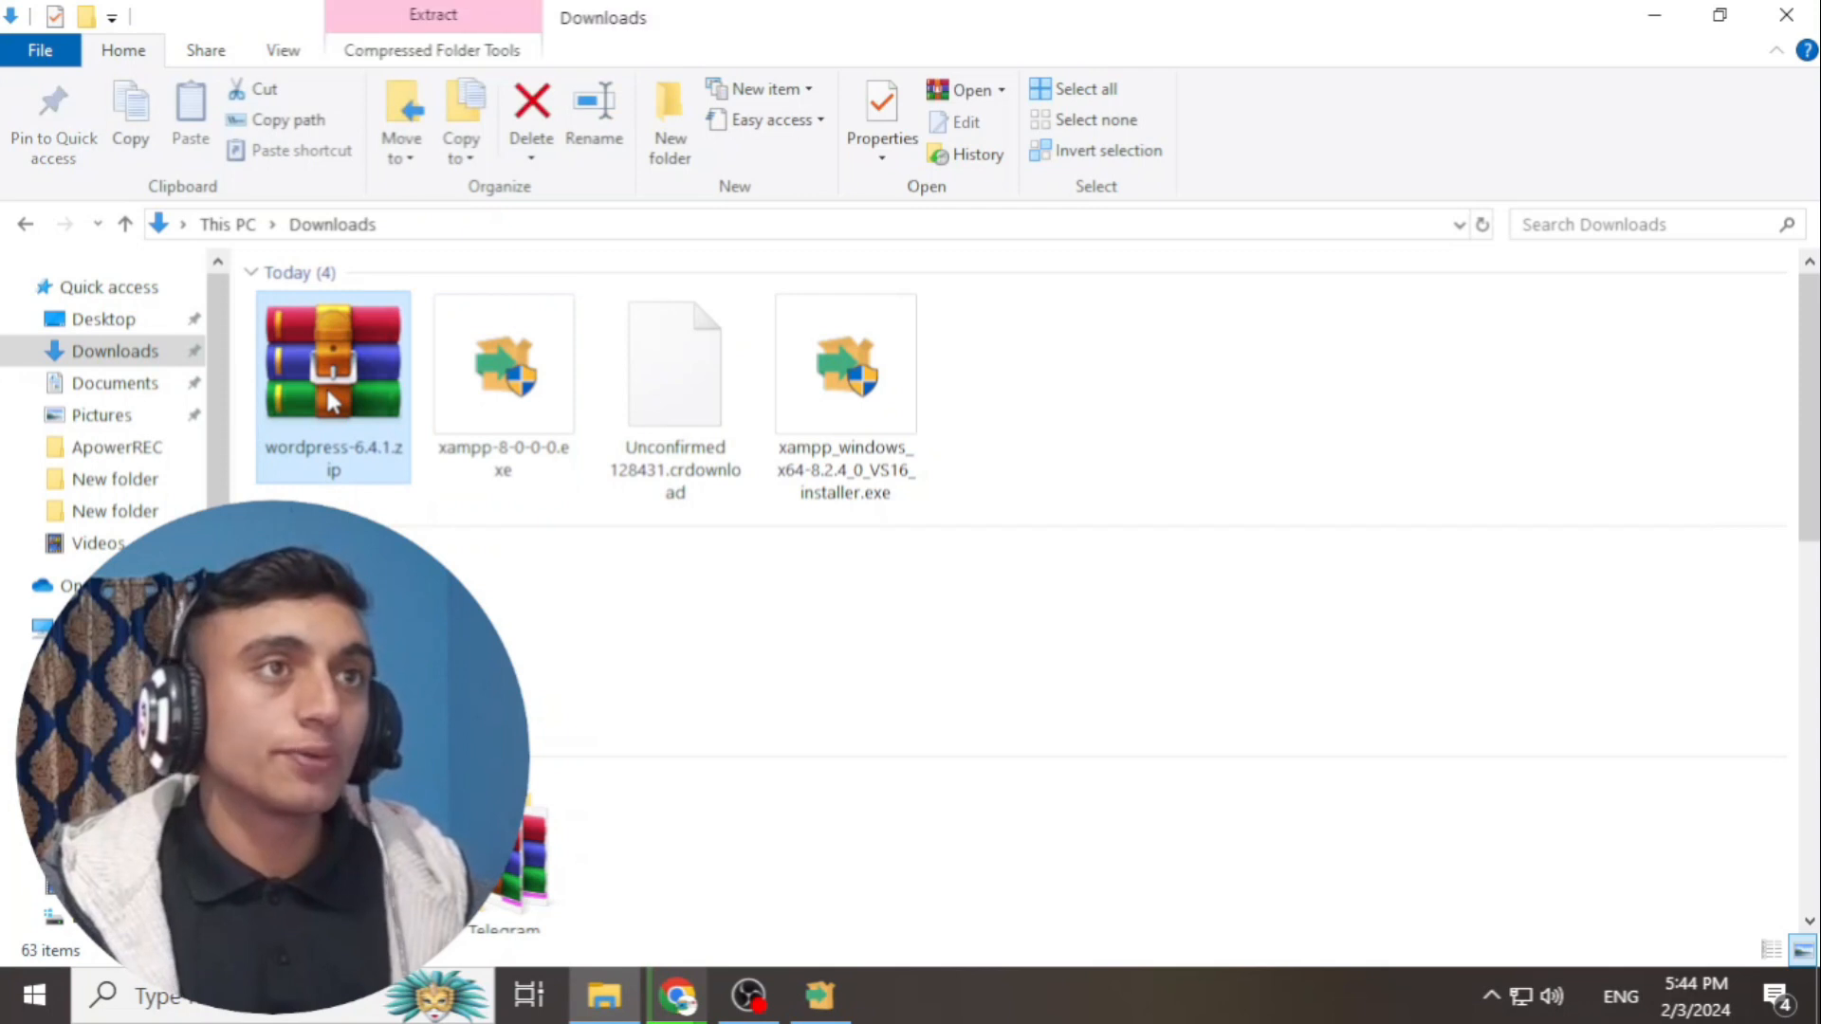
{"action": "right_click", "coordinate": [328, 393]}
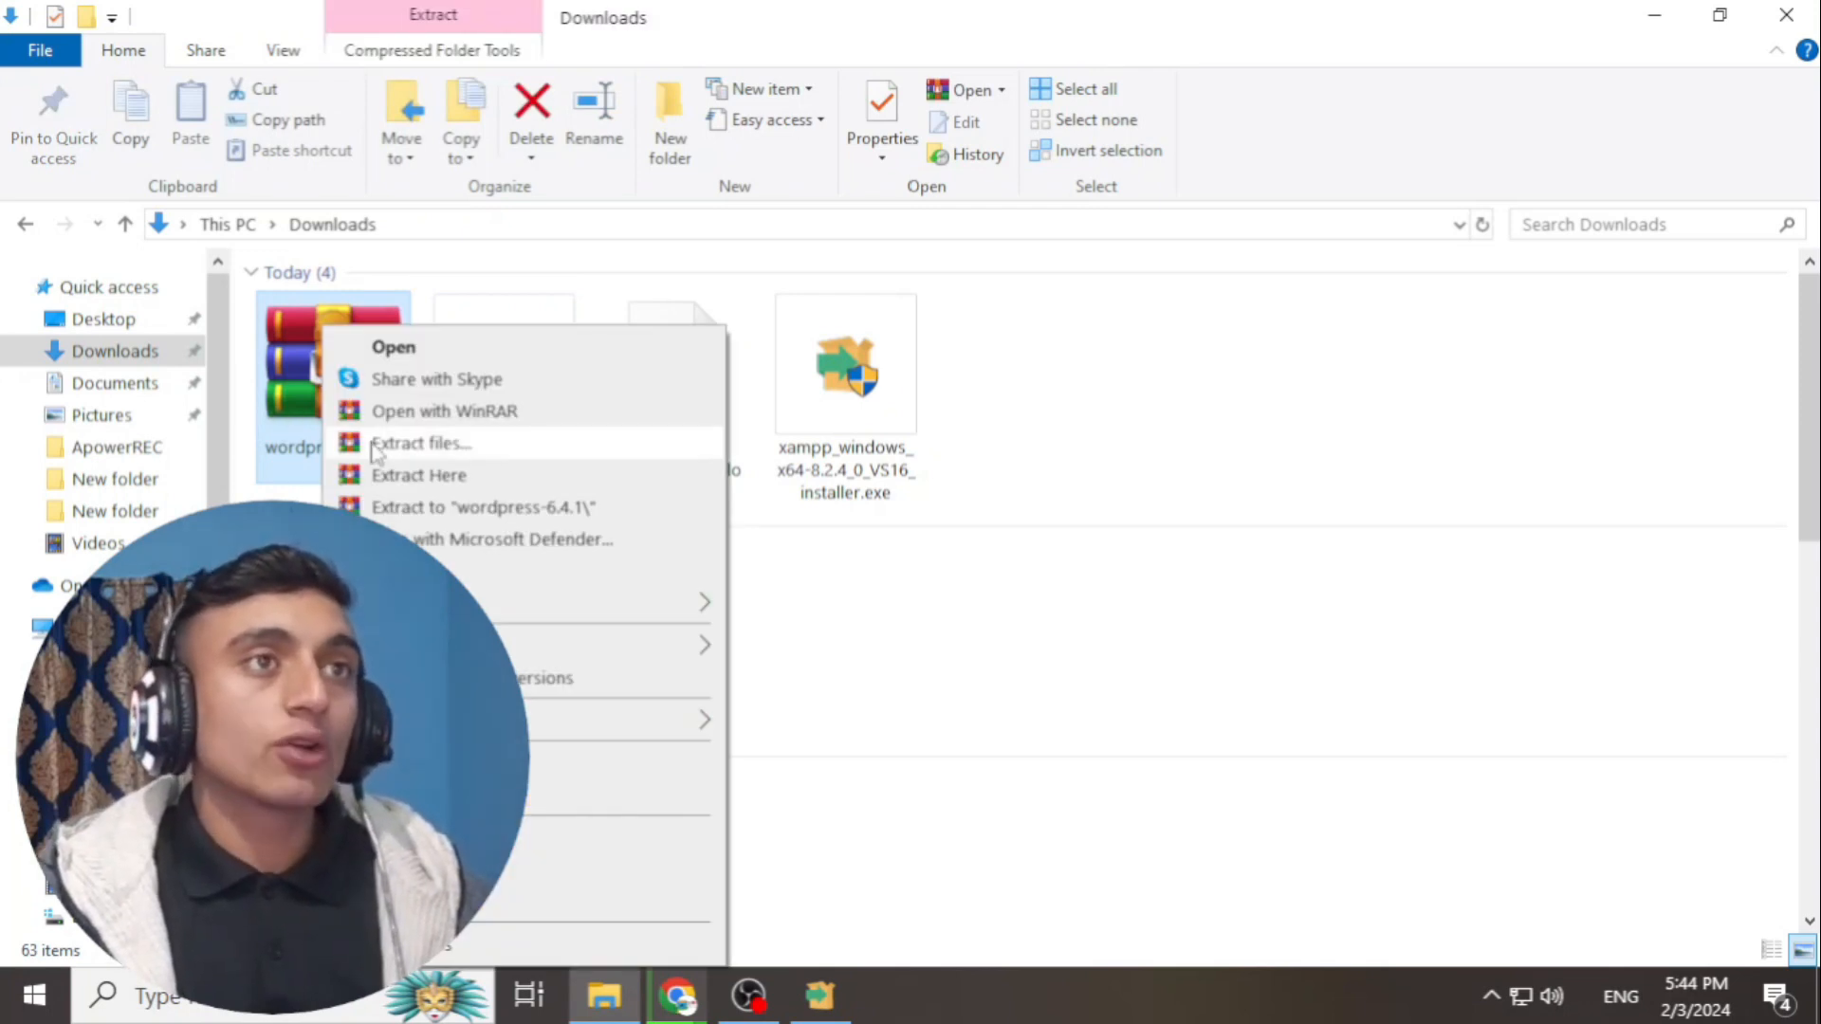
{"action": "left_click", "coordinate": [417, 443]}
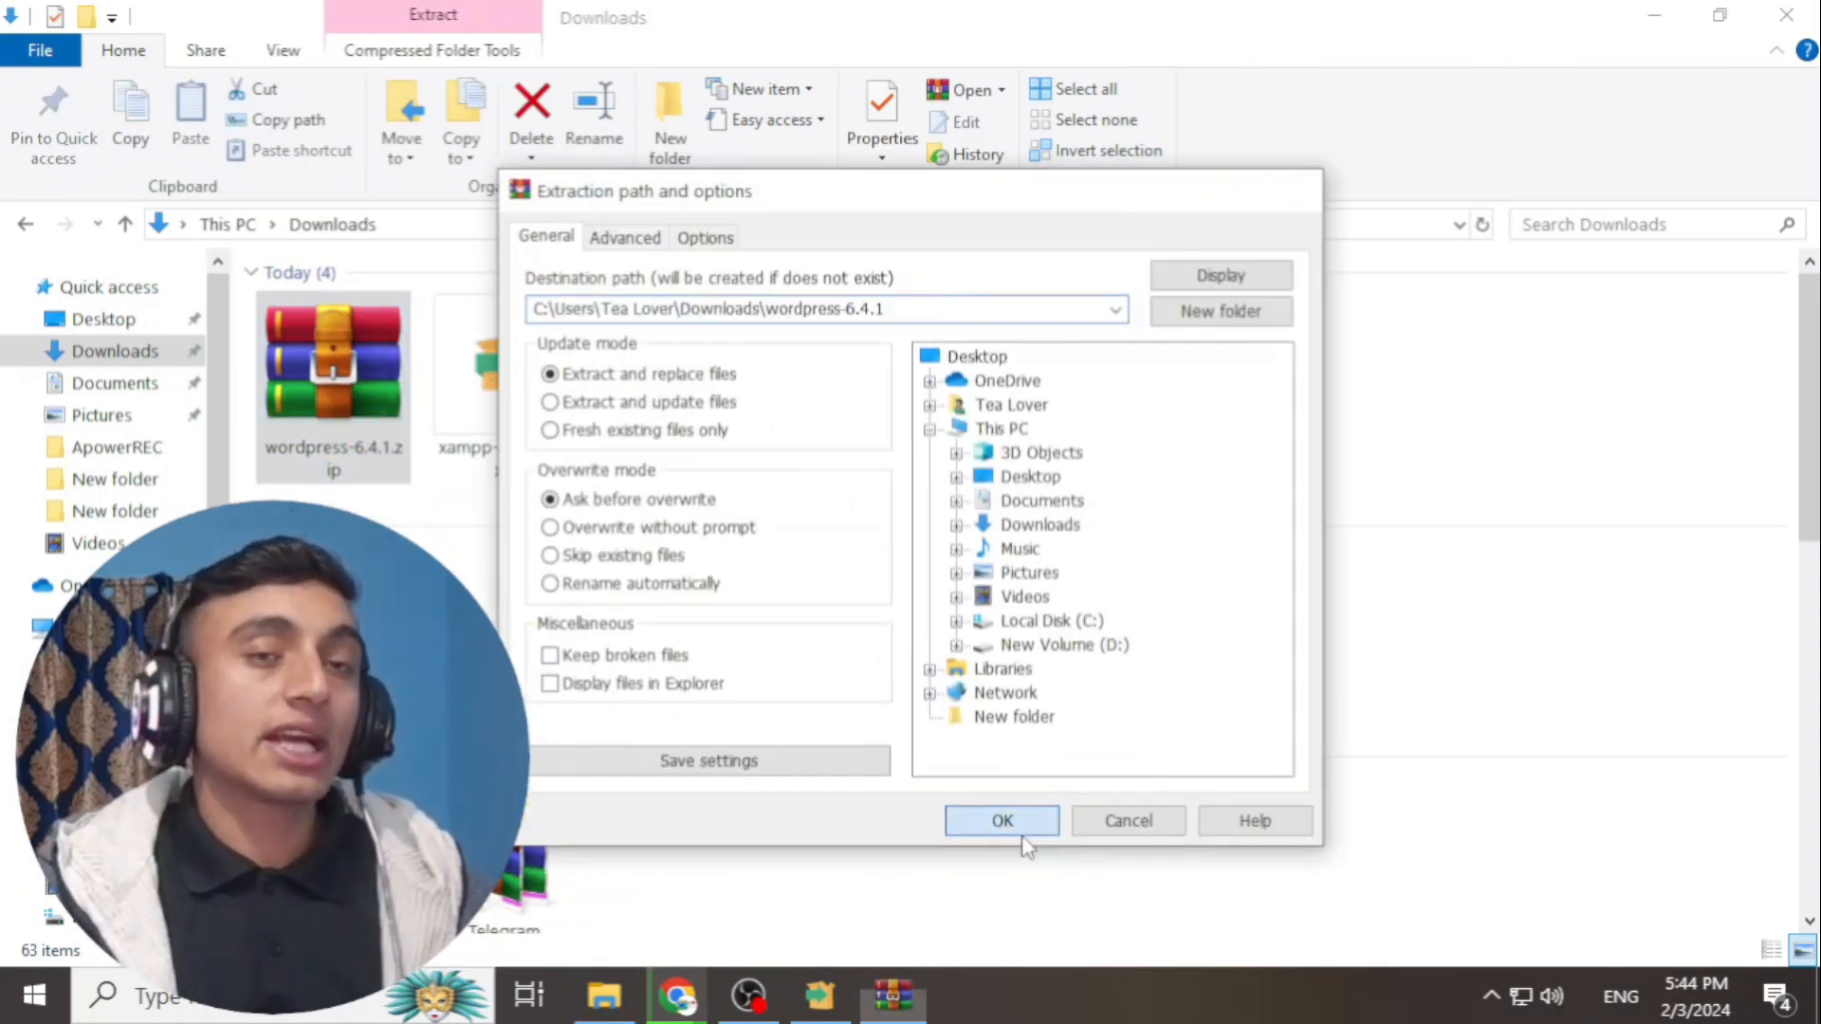
{"action": "left_click", "coordinate": [1003, 821]}
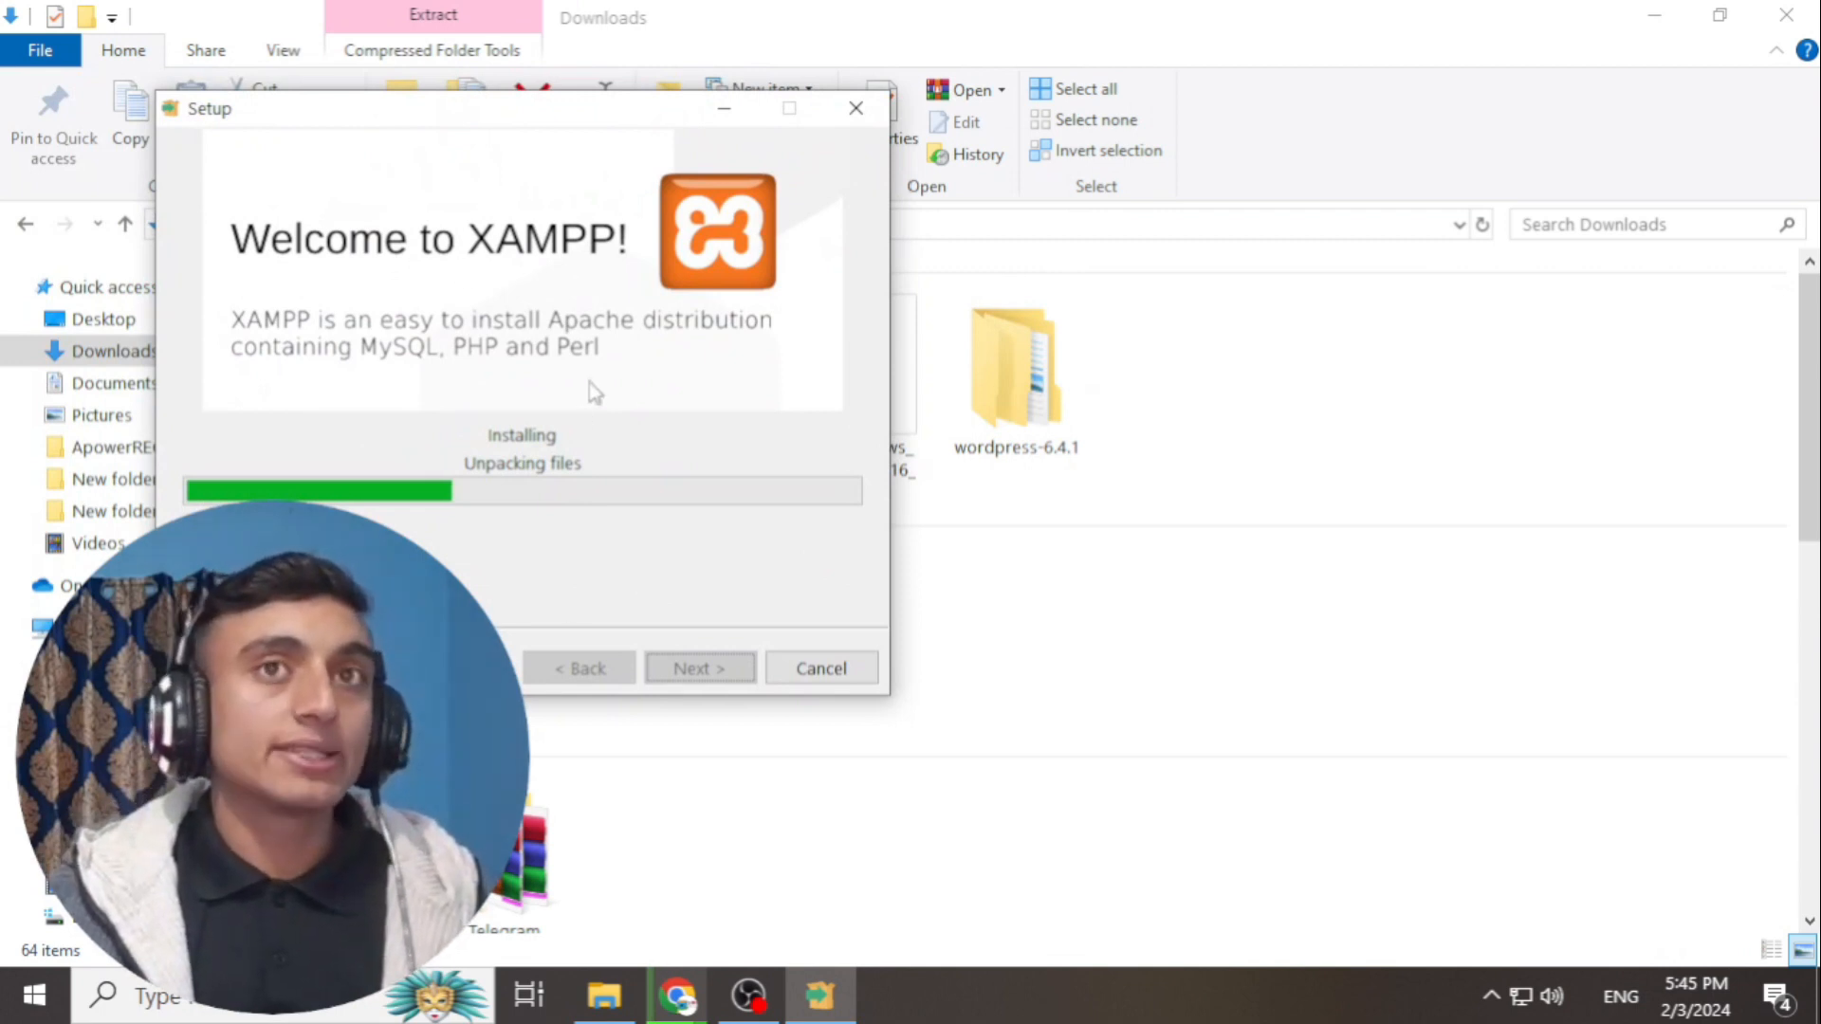
{"action": "left_click", "coordinate": [994, 372]}
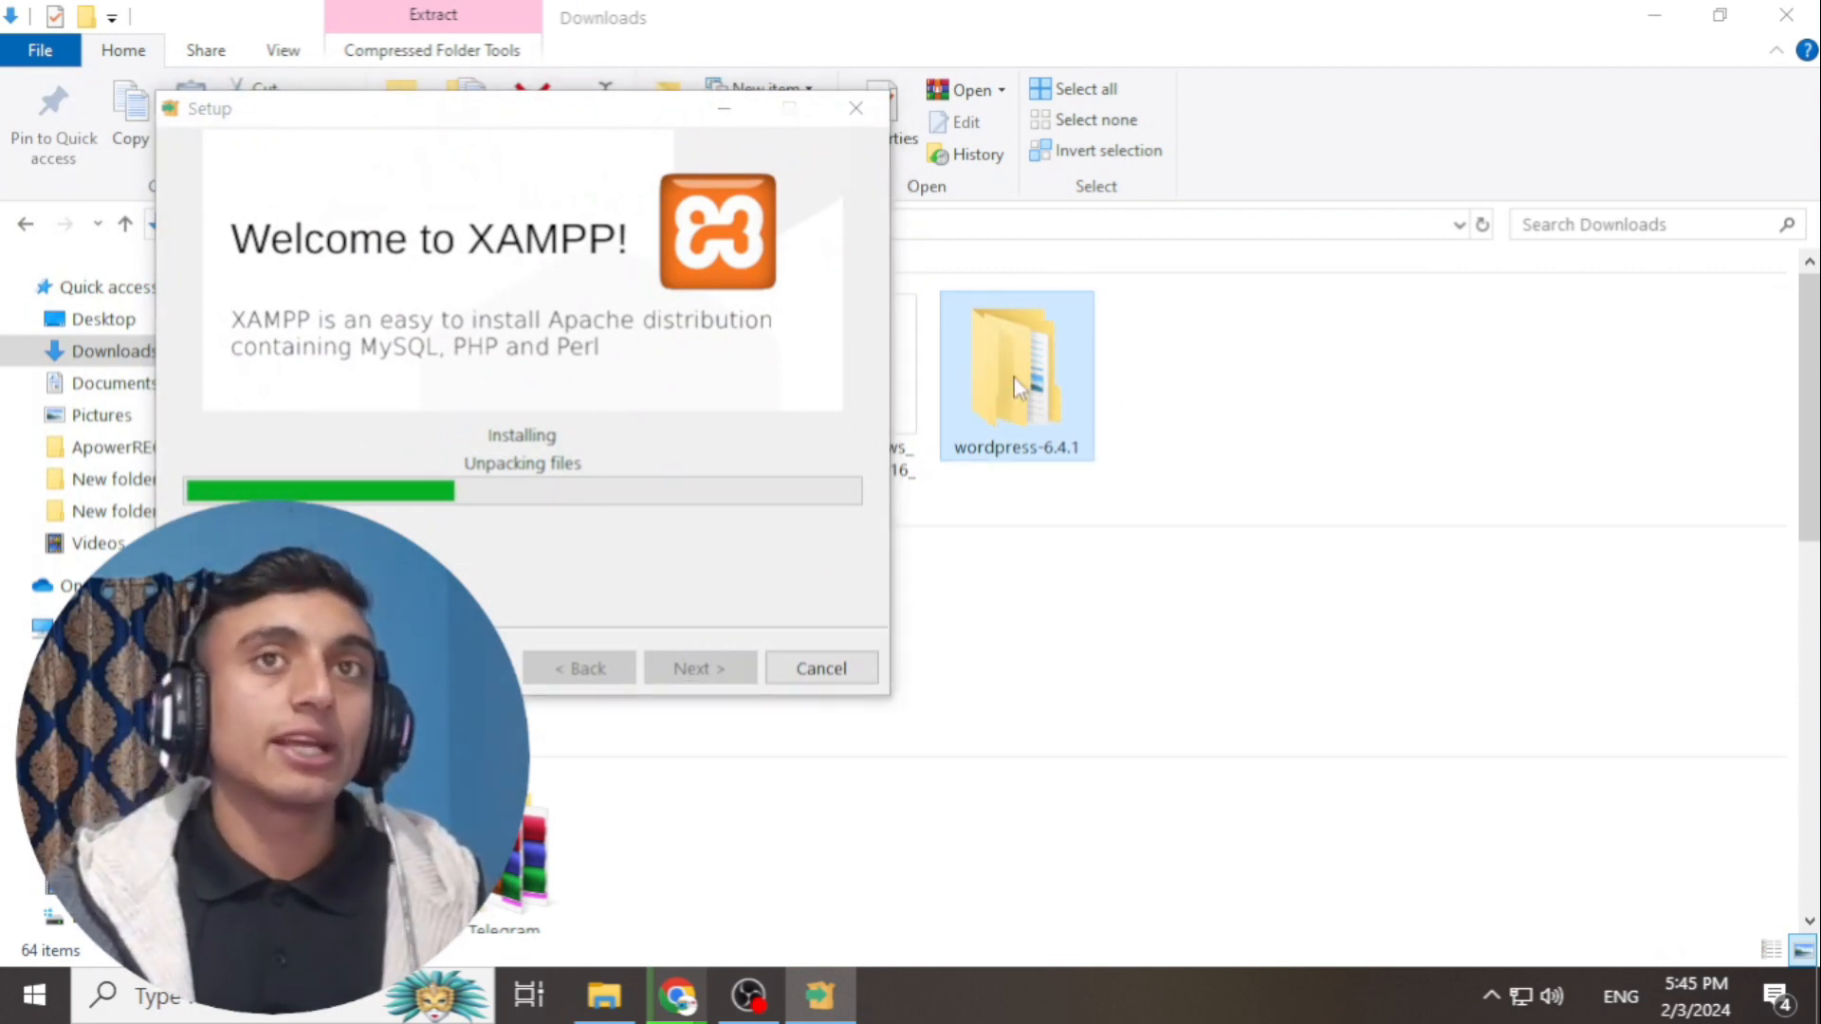
{"action": "right_click", "coordinate": [992, 367]}
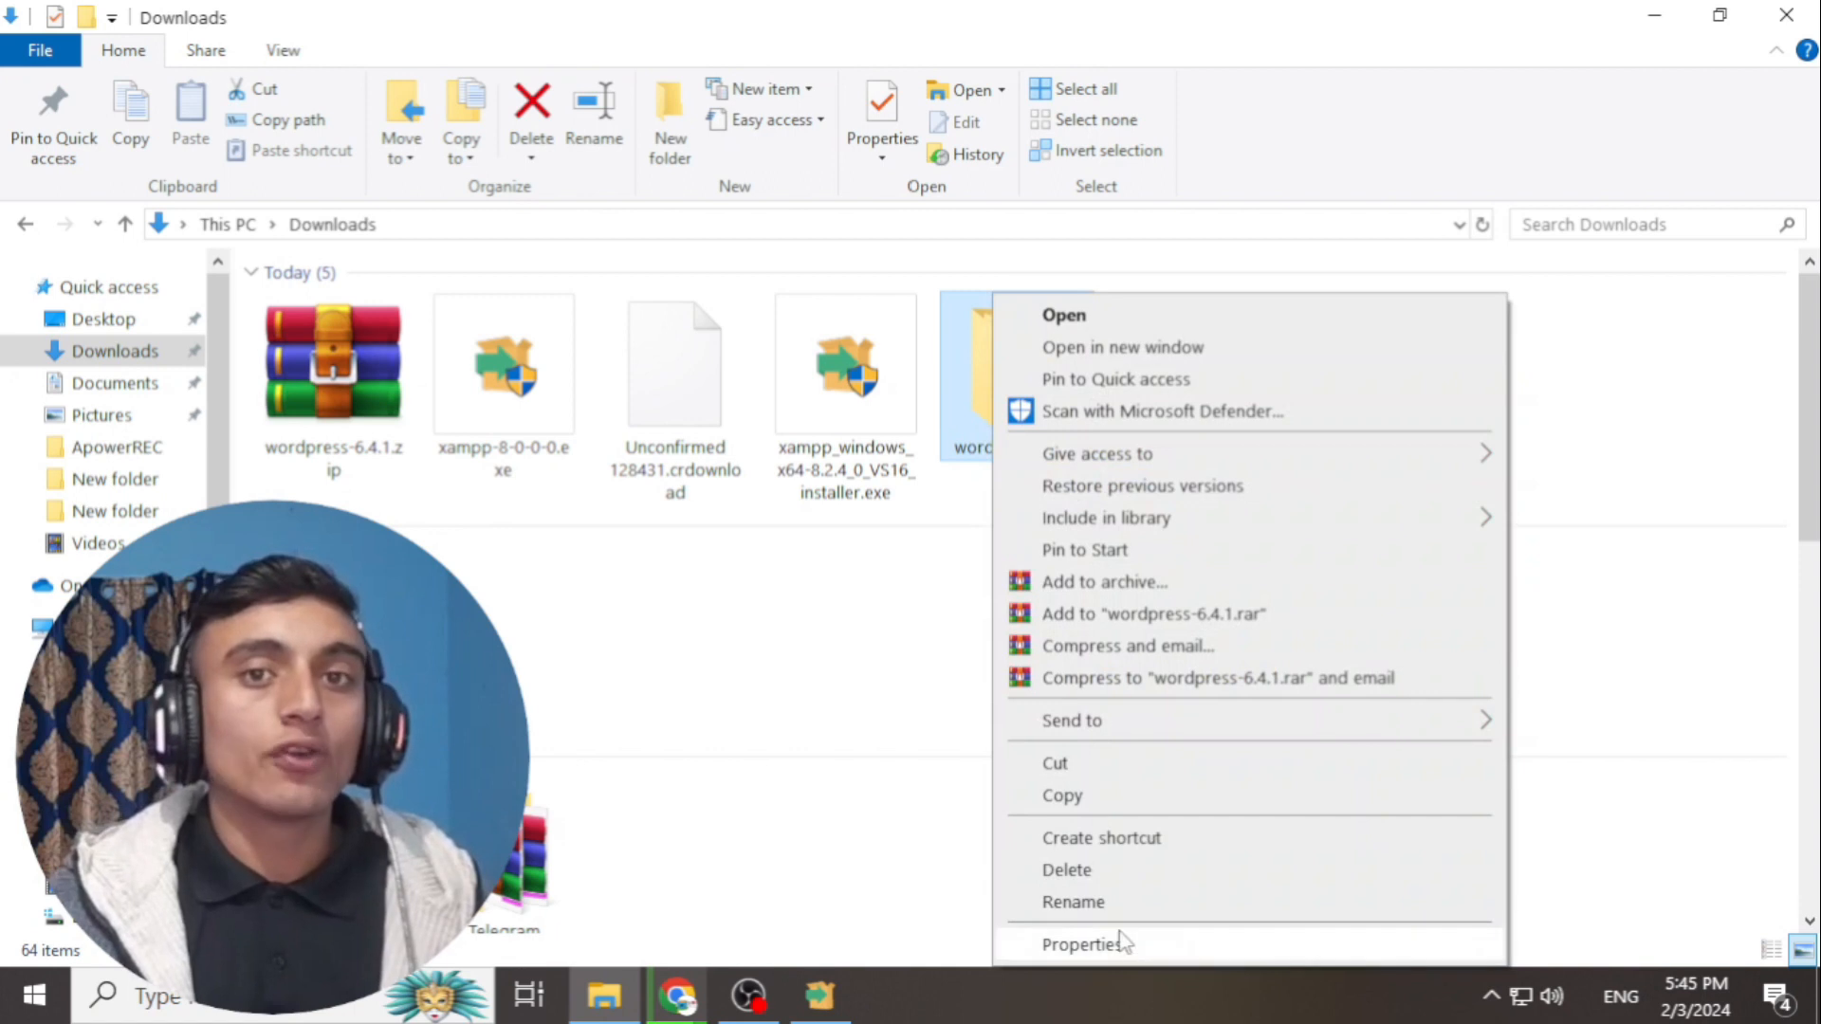
- Rename the wordpress-6.4.1 folder to tealover and move the XAMPP setup window aside
{"action": "left_click", "coordinate": [1090, 903]}
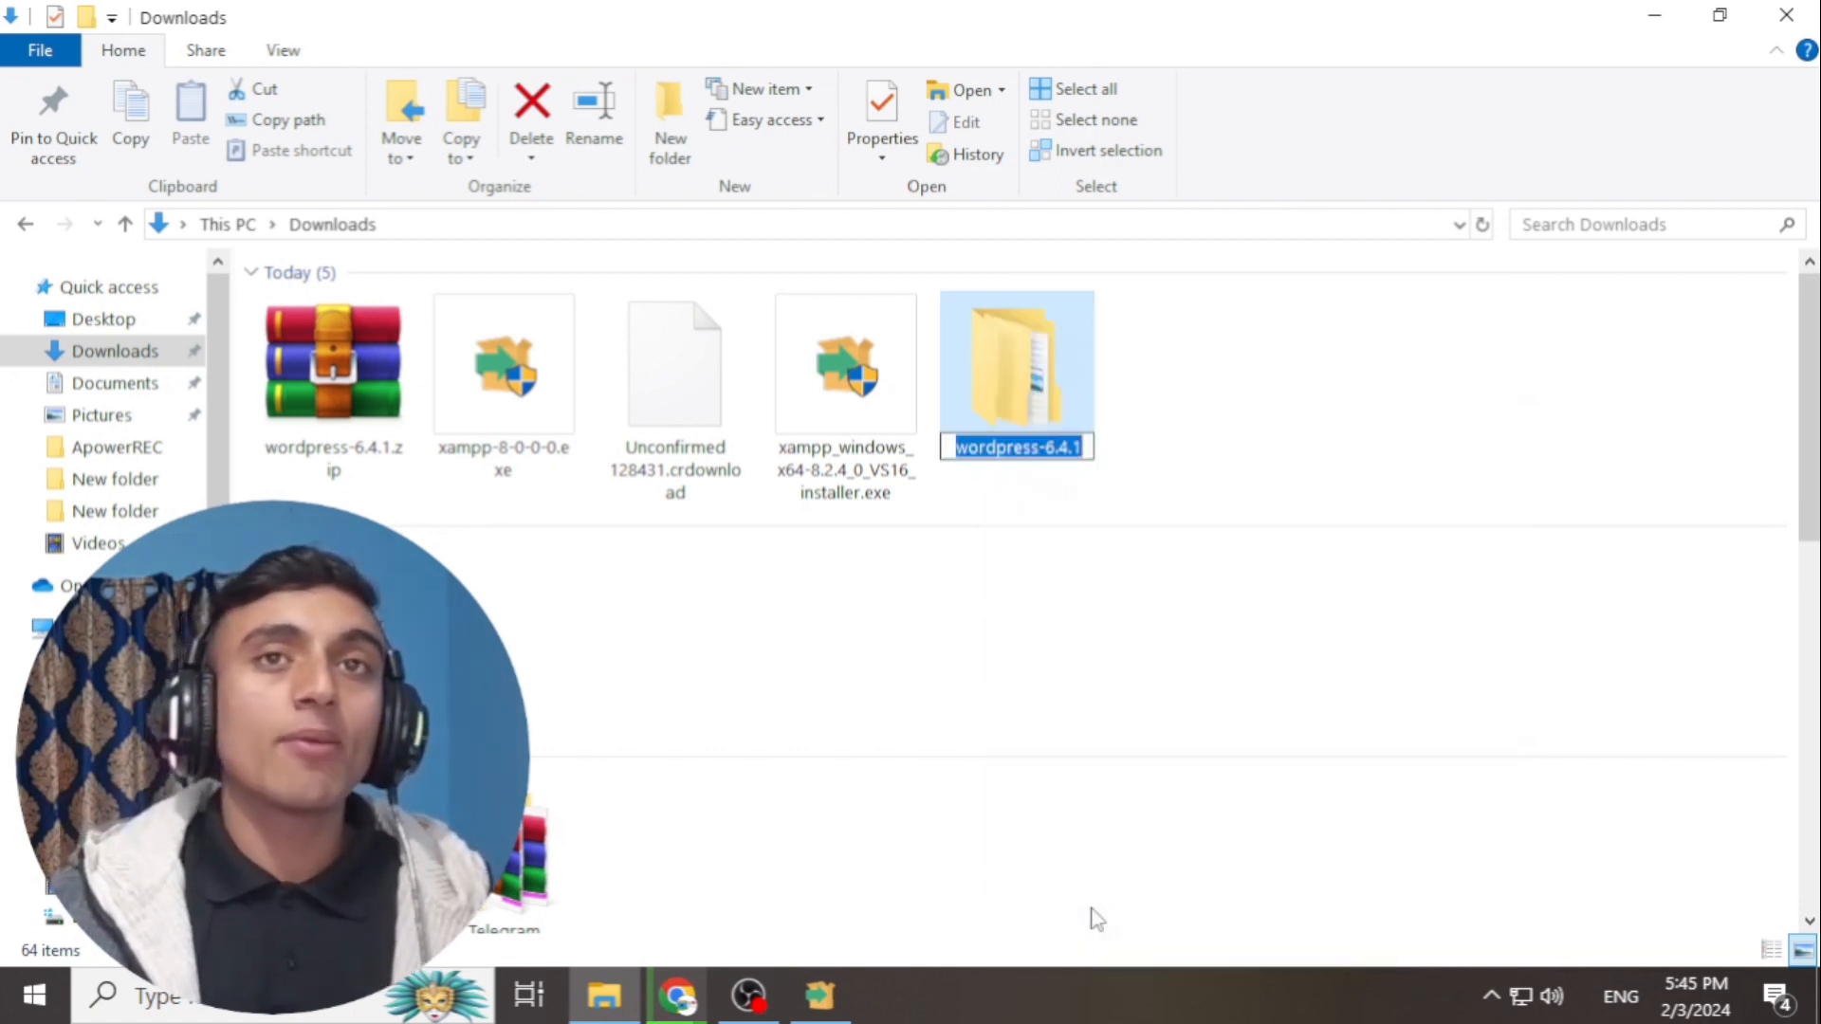
{"action": "type", "text": "te"}
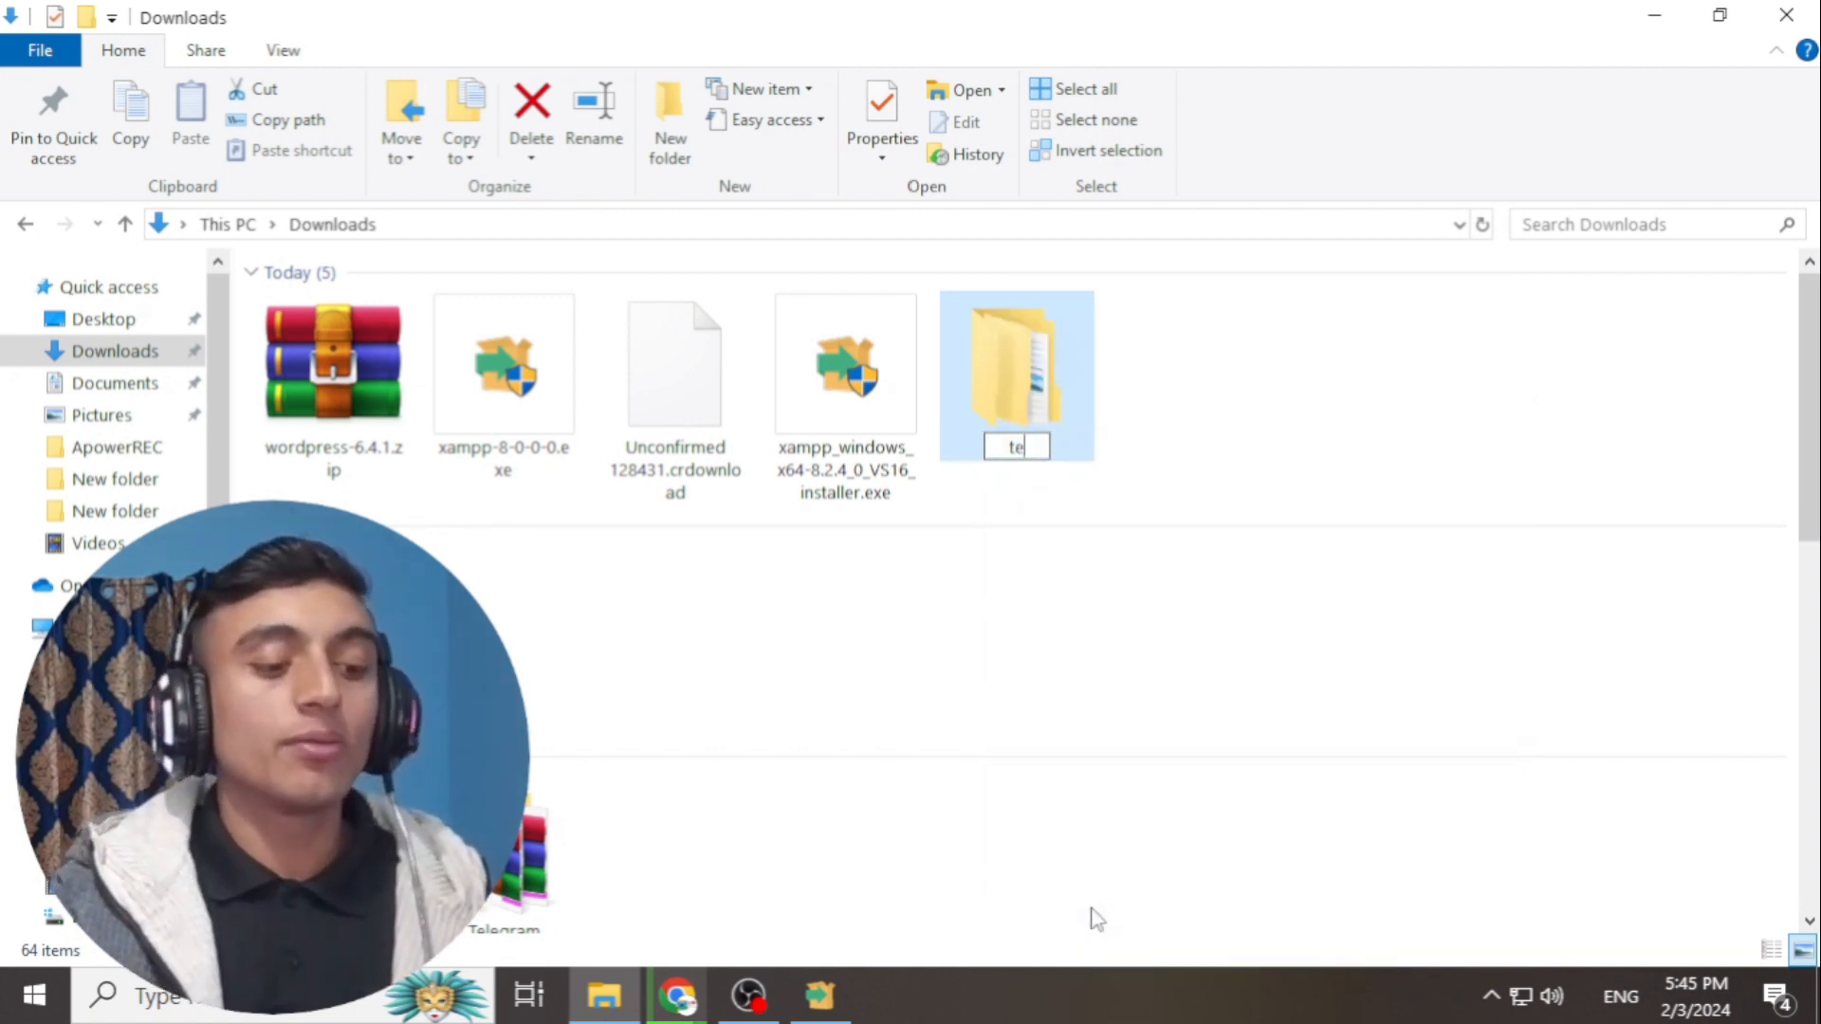
{"action": "type", "text": "alover"}
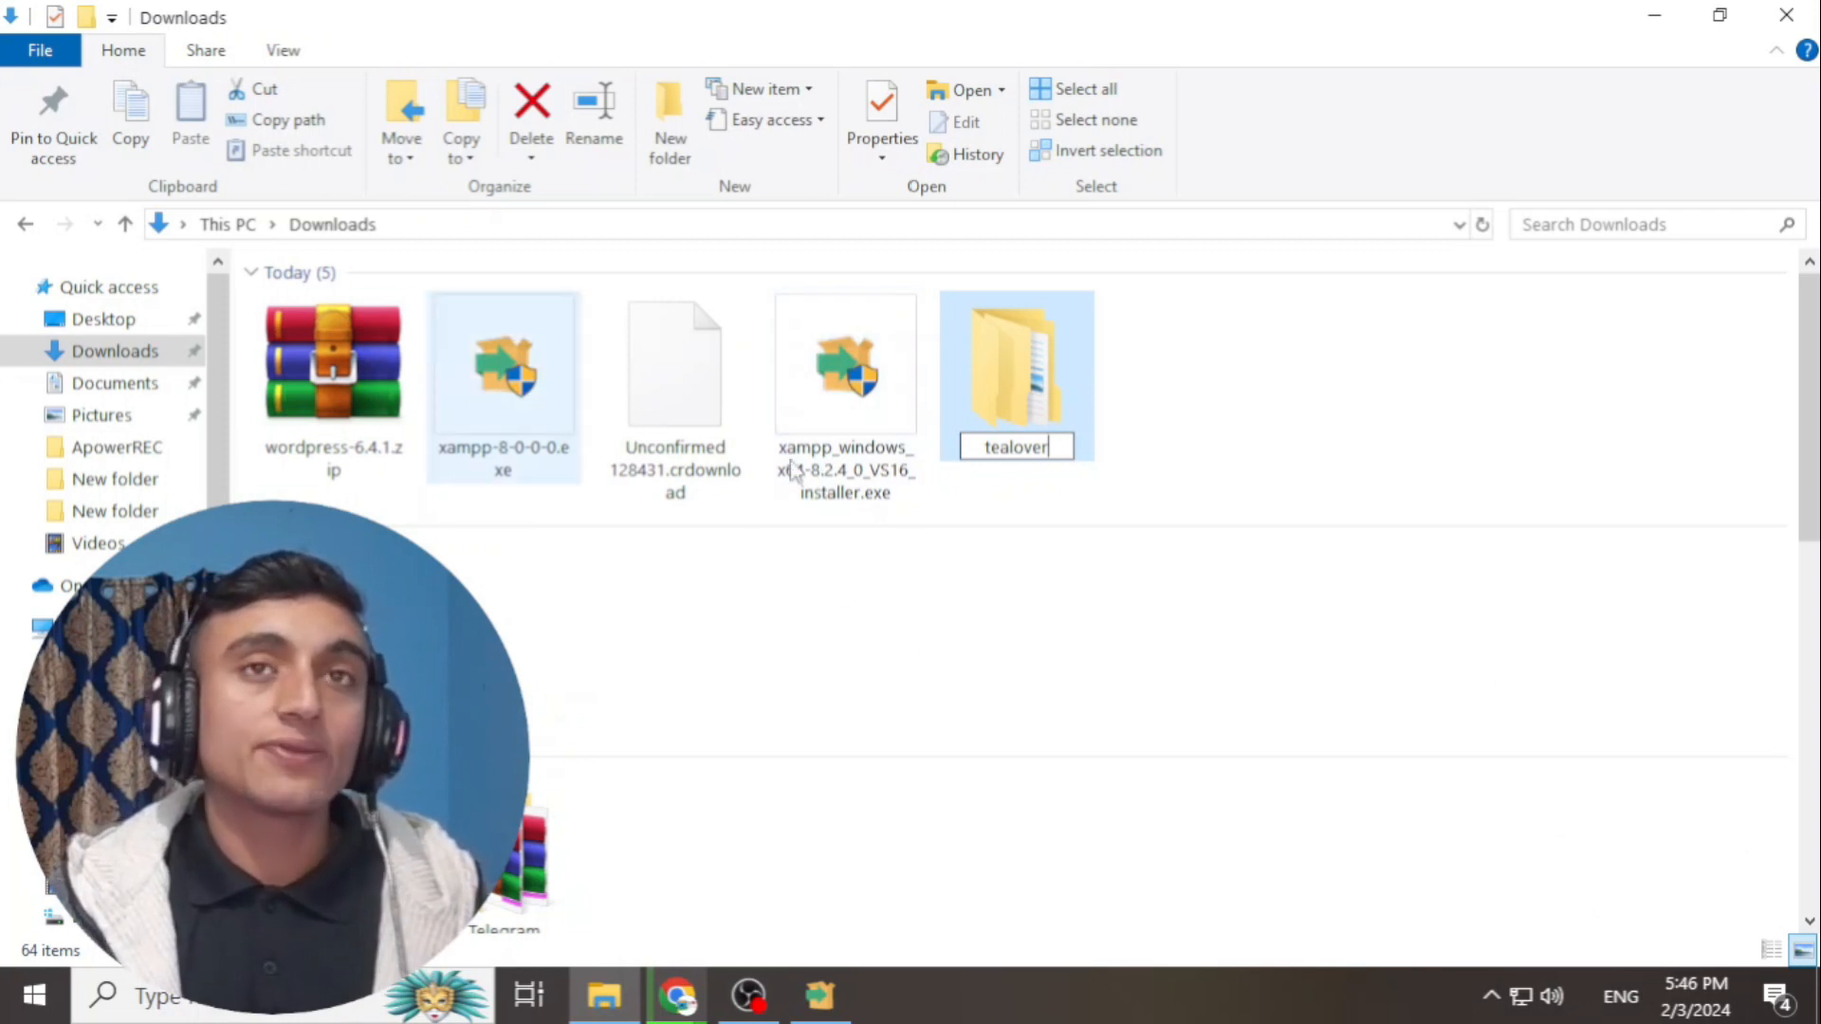
{"action": "left_click", "coordinate": [1271, 367]}
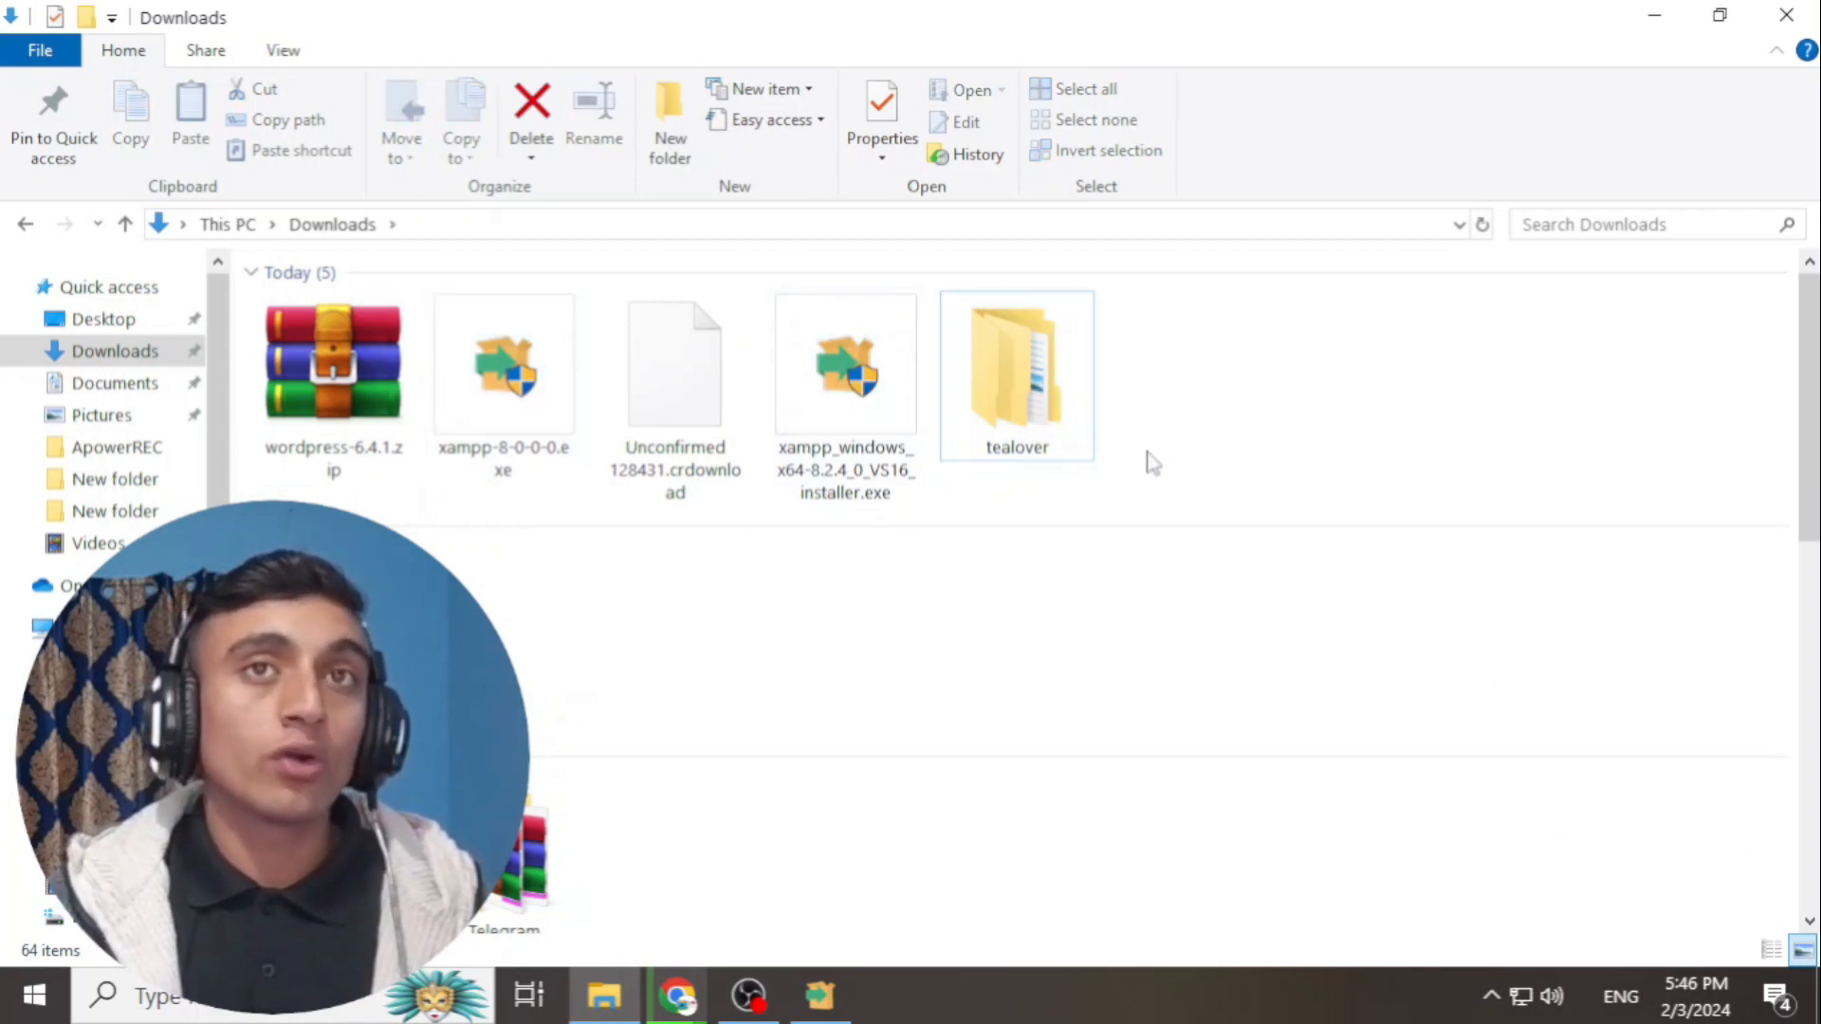
{"action": "right_click", "coordinate": [1008, 408]}
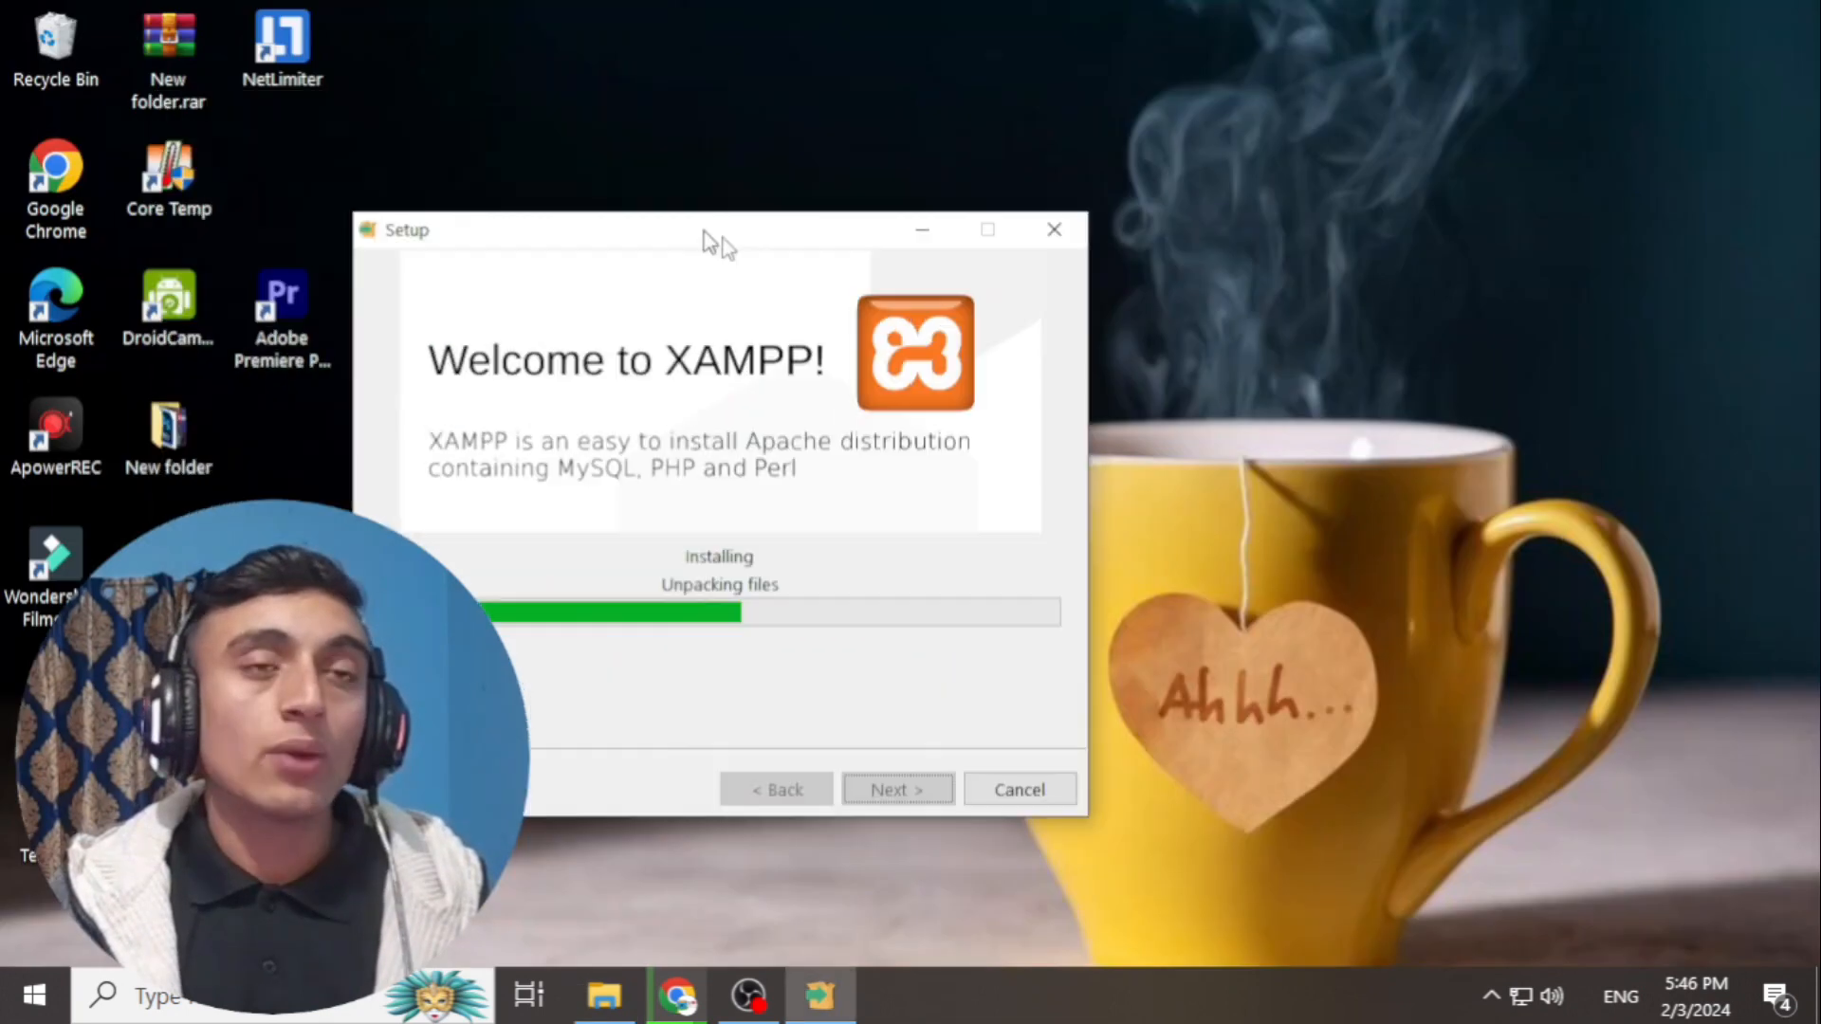
{"action": "left_click_drag", "start_coordinate": [711, 242], "coordinate": [838, 94]}
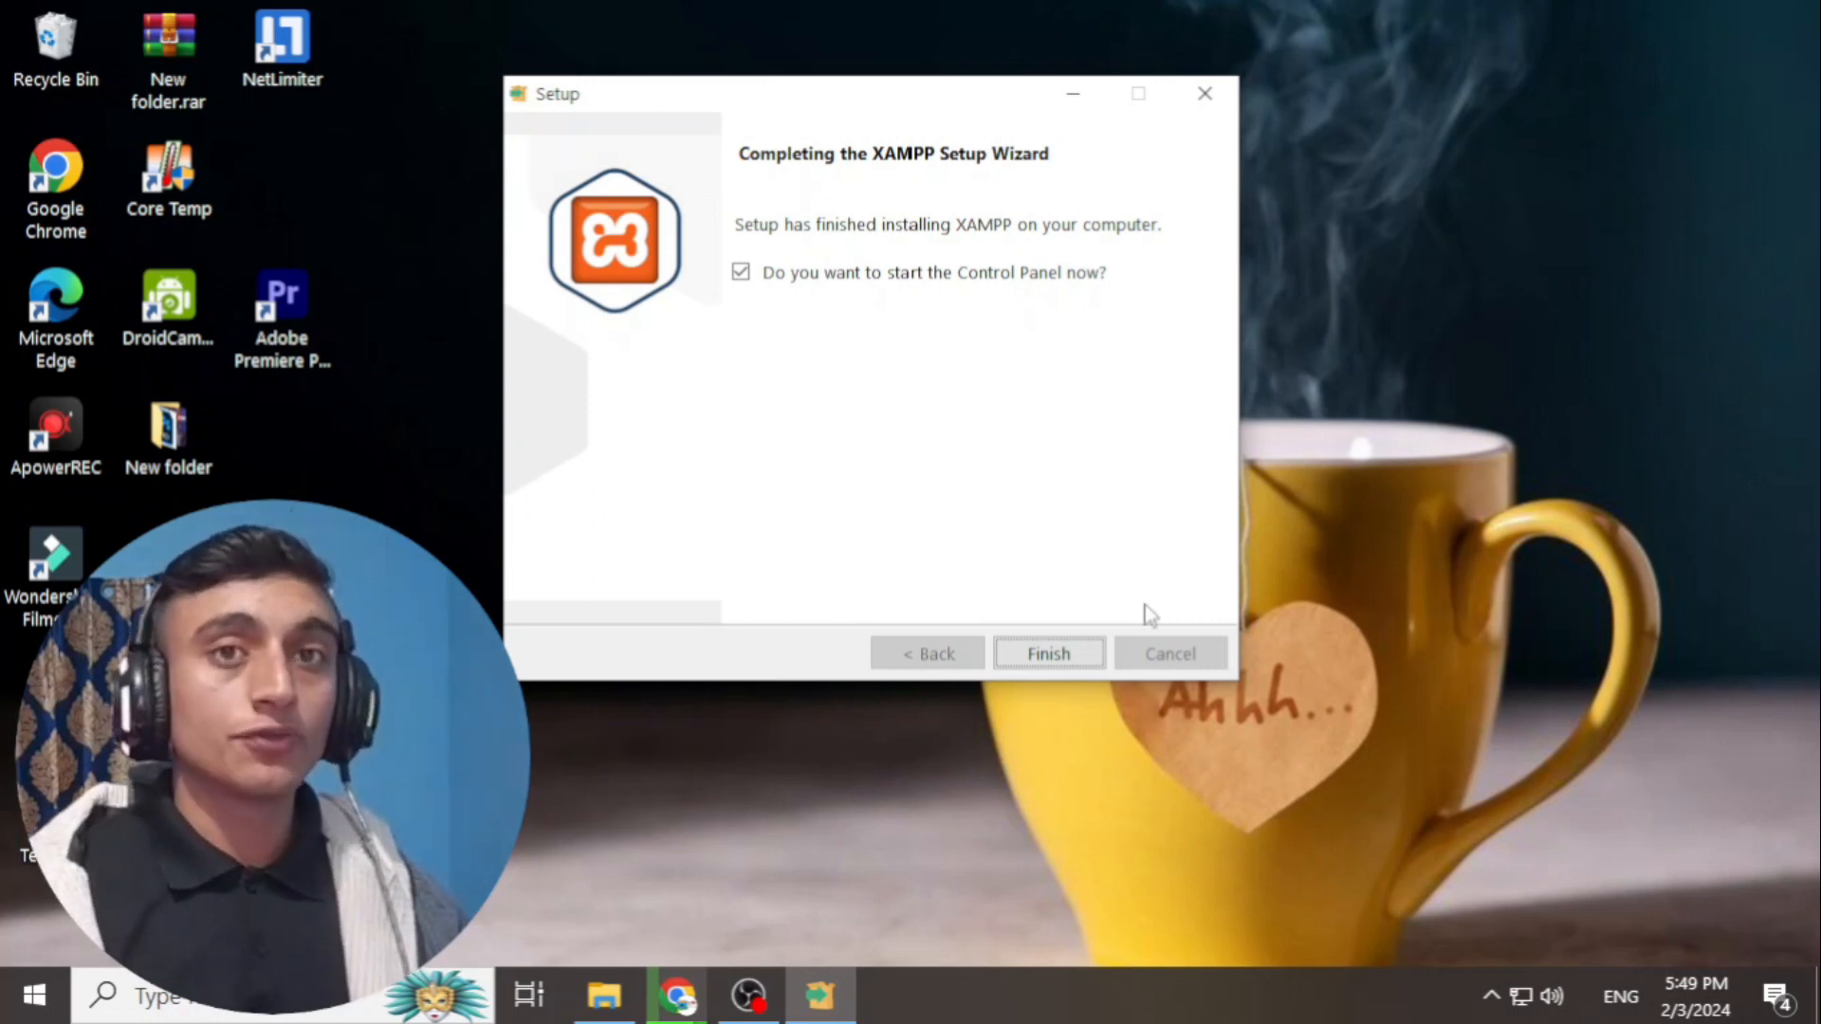
- Finish XAMPP setup and start Apache and MySQL in the XAMPP Control Panel
{"action": "left_click", "coordinate": [1047, 653]}
{"action": "left_click_drag", "start_coordinate": [596, 54], "coordinate": [1179, 99]}
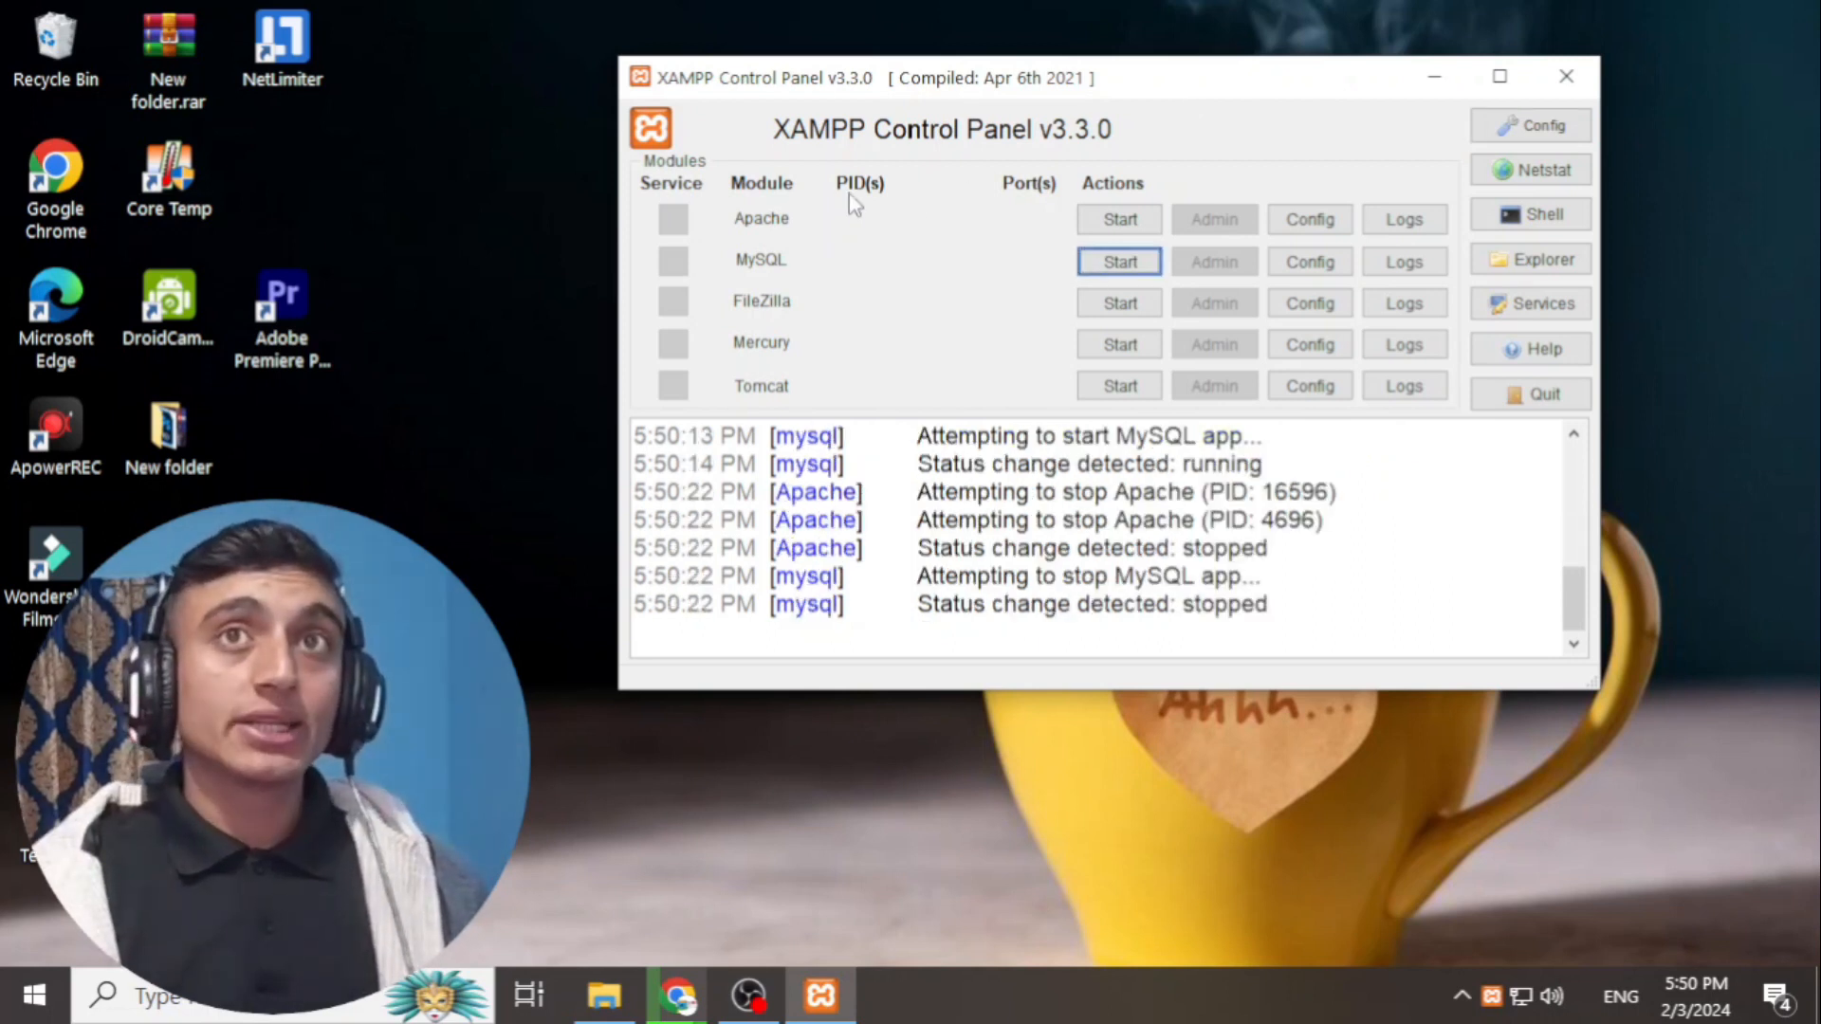
{"action": "left_click", "coordinate": [1124, 224]}
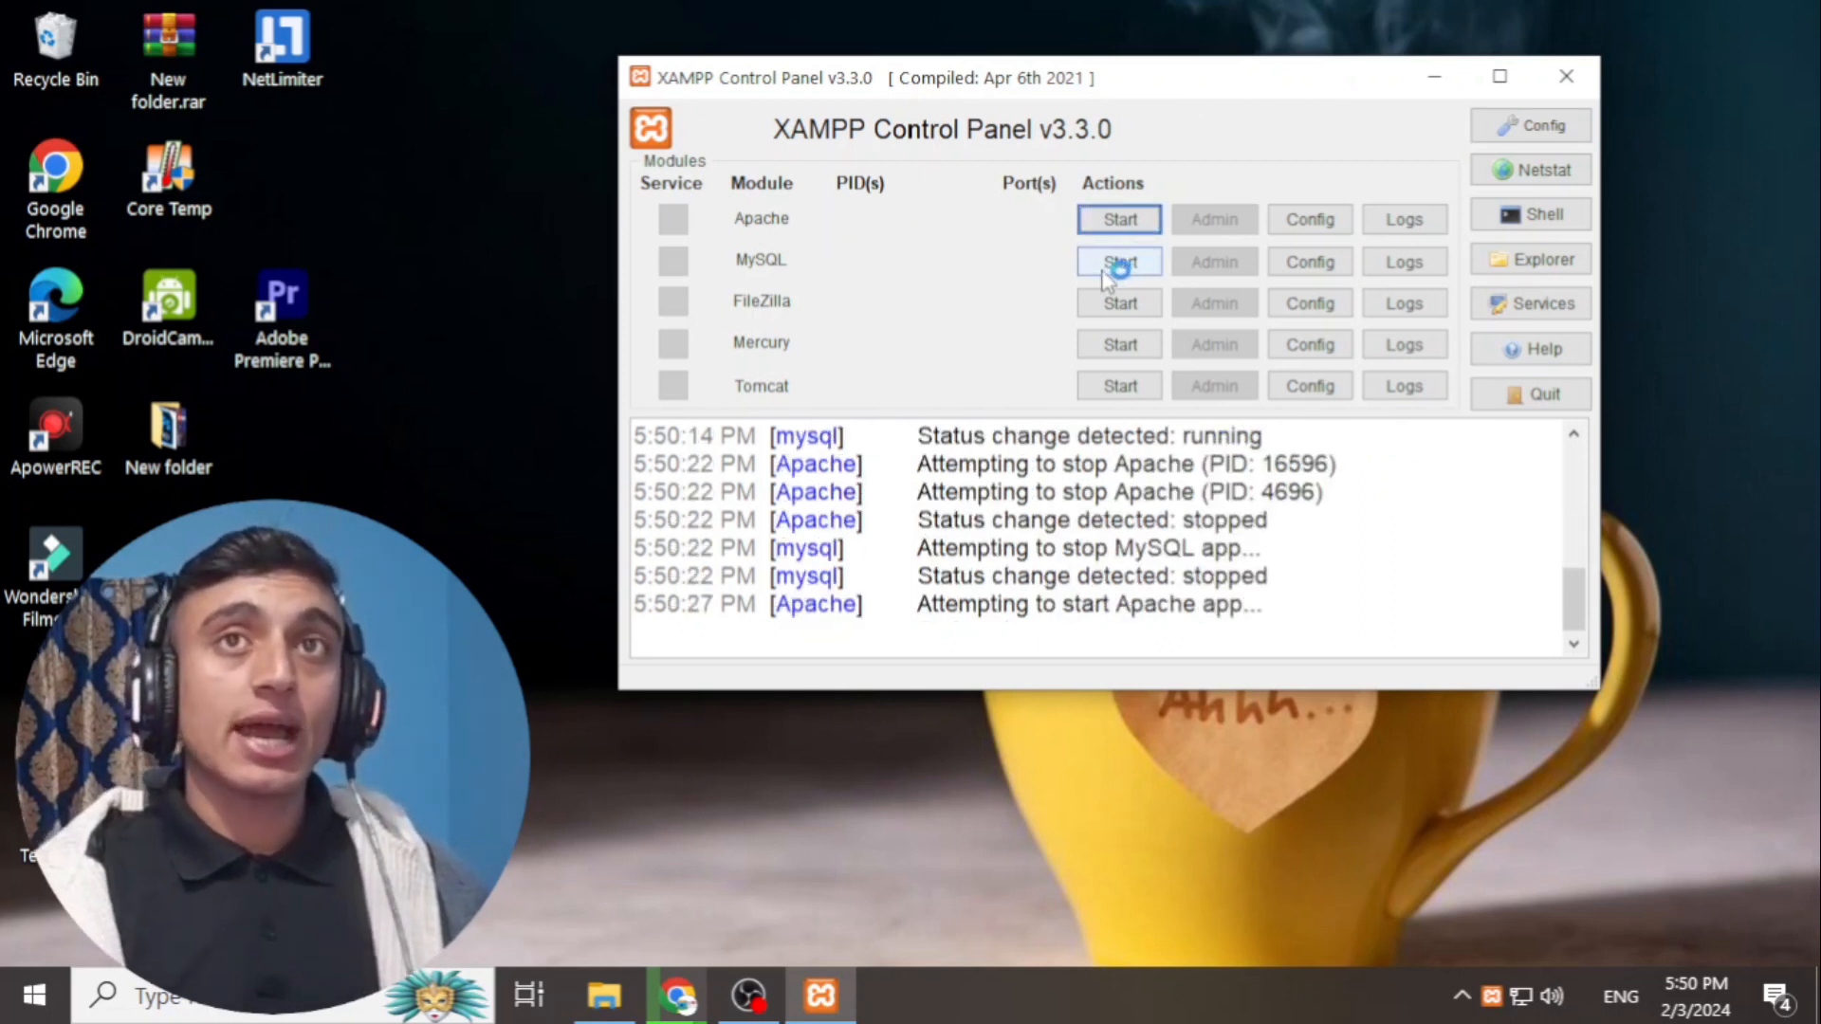
{"action": "left_click", "coordinate": [1116, 264]}
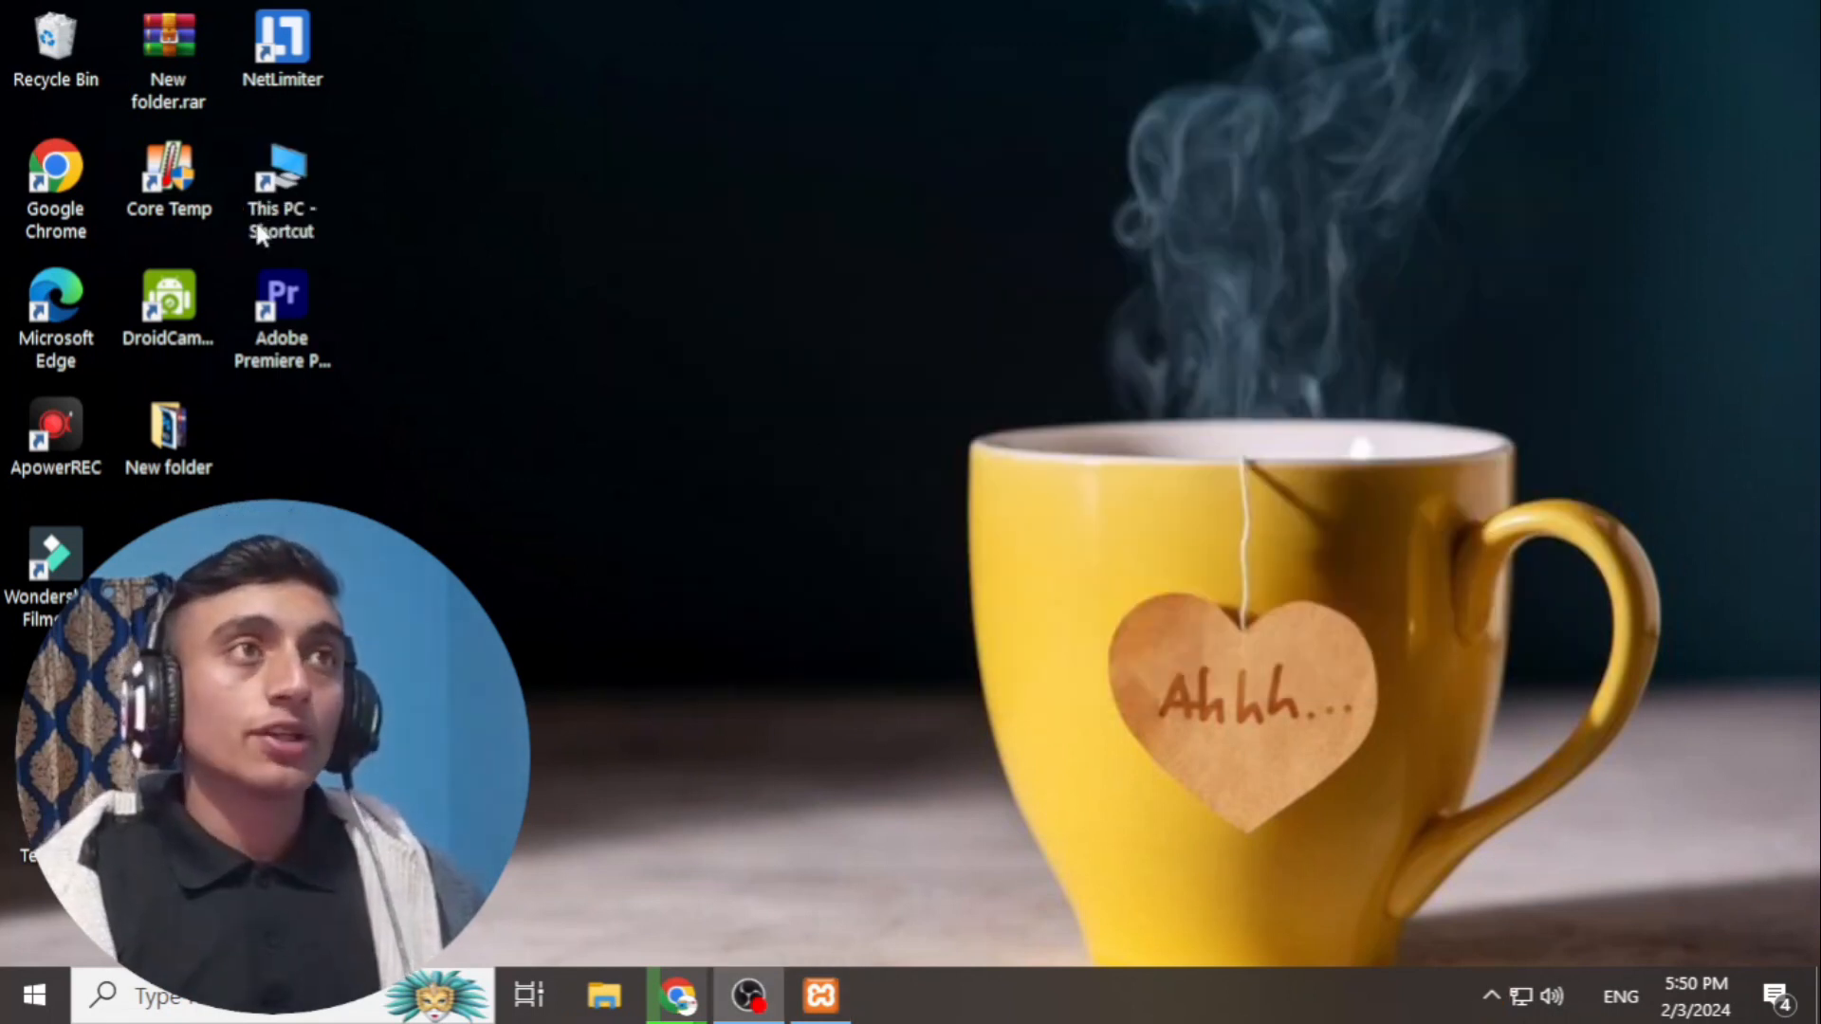
{"action": "double_click", "coordinate": [267, 211]}
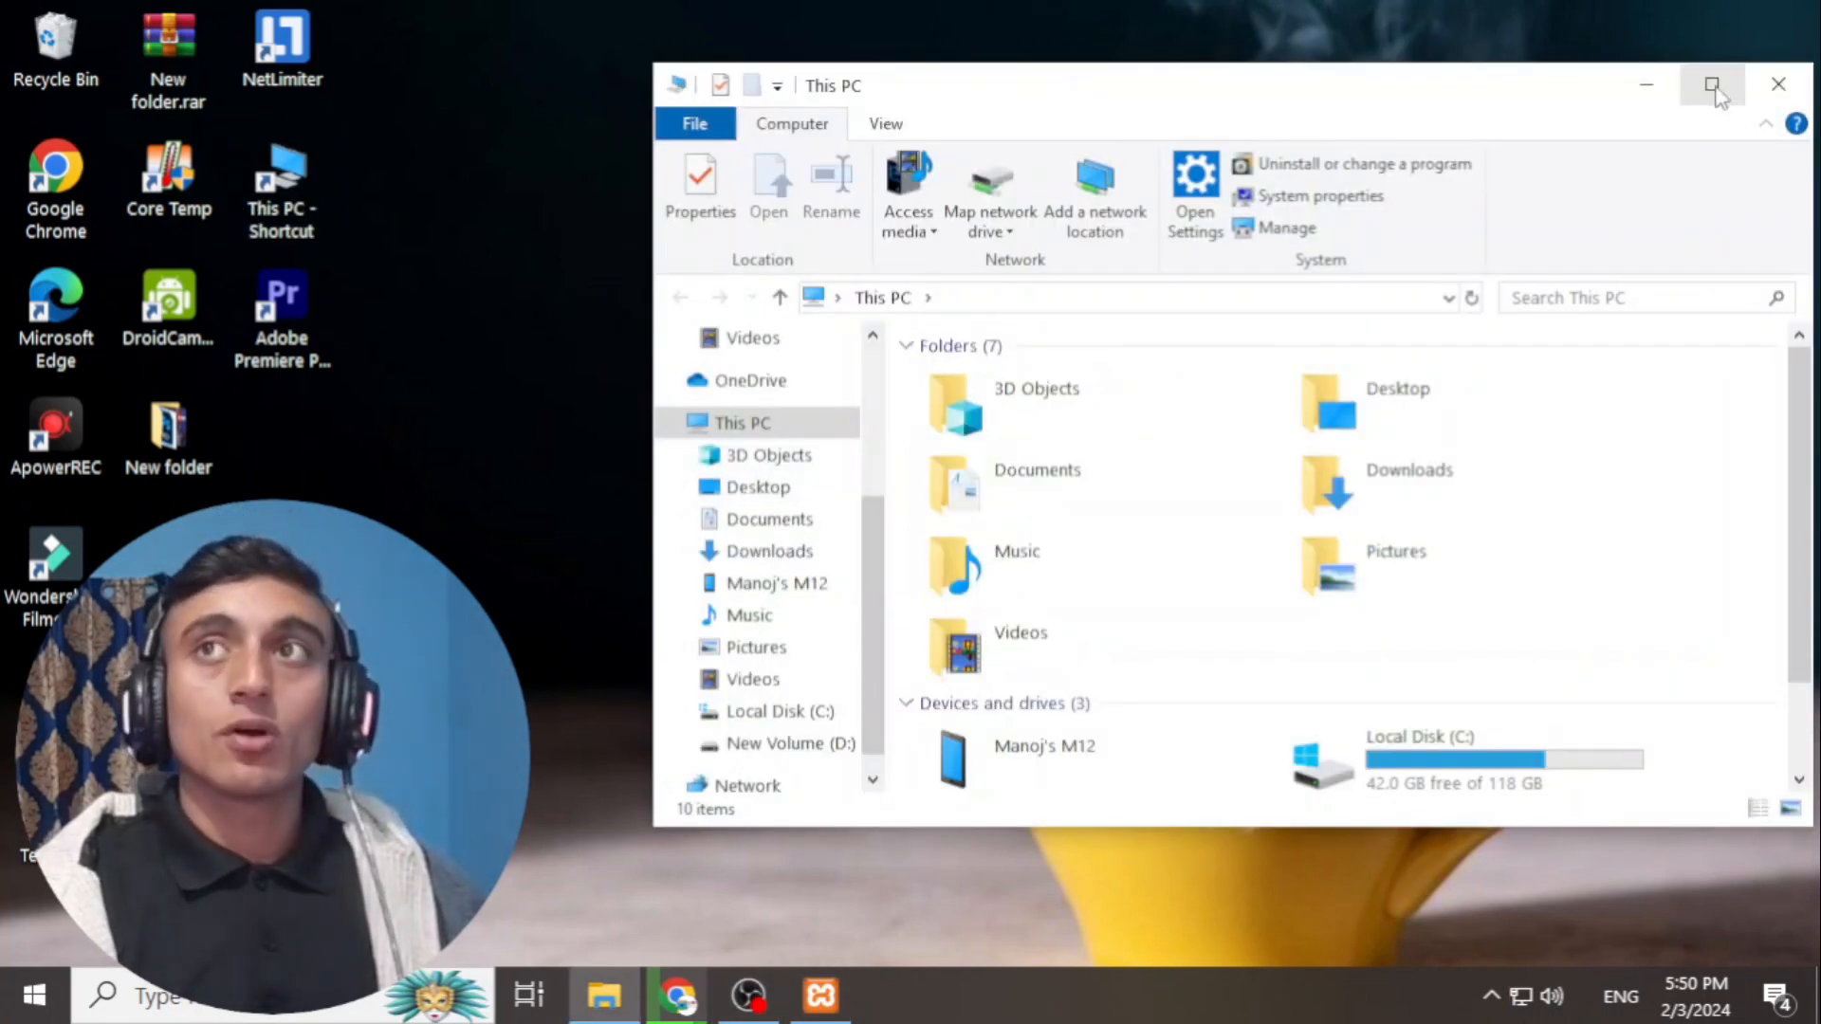
- Open C:\xampp\htdocs in a second File Explorer window
{"action": "left_click", "coordinate": [1712, 86]}
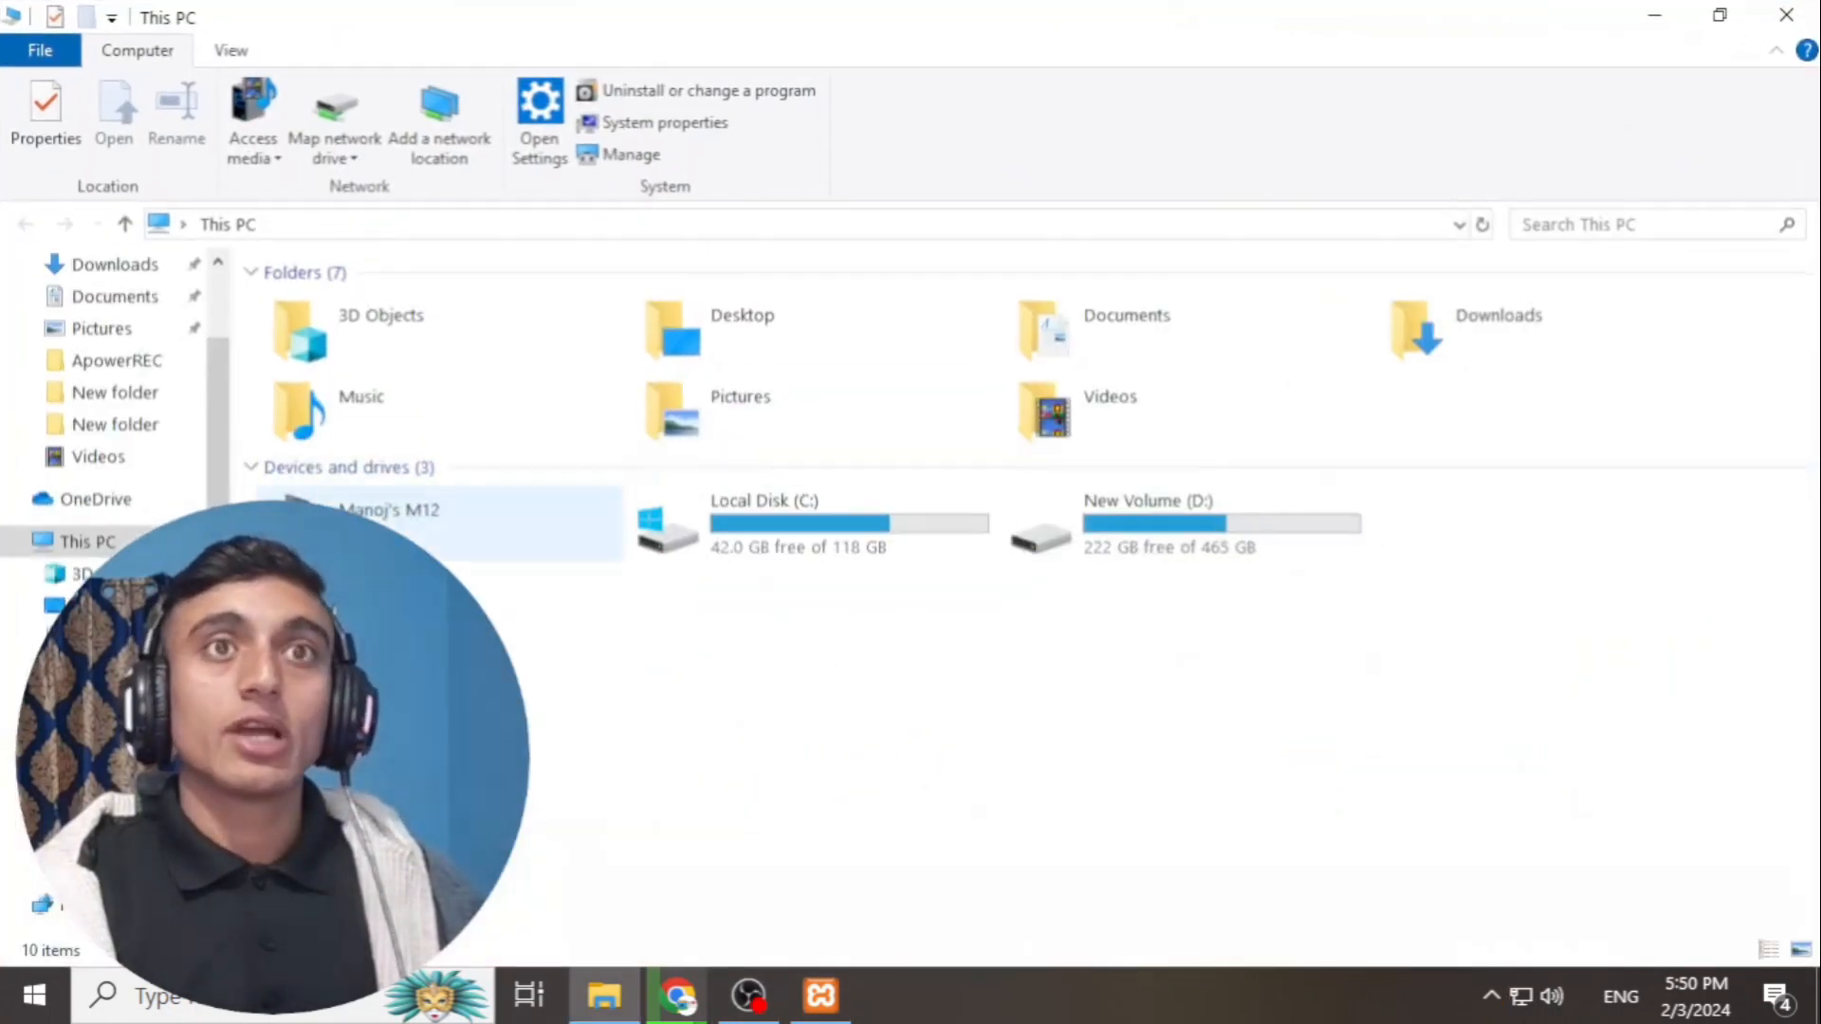
{"action": "double_click", "coordinate": [910, 520]}
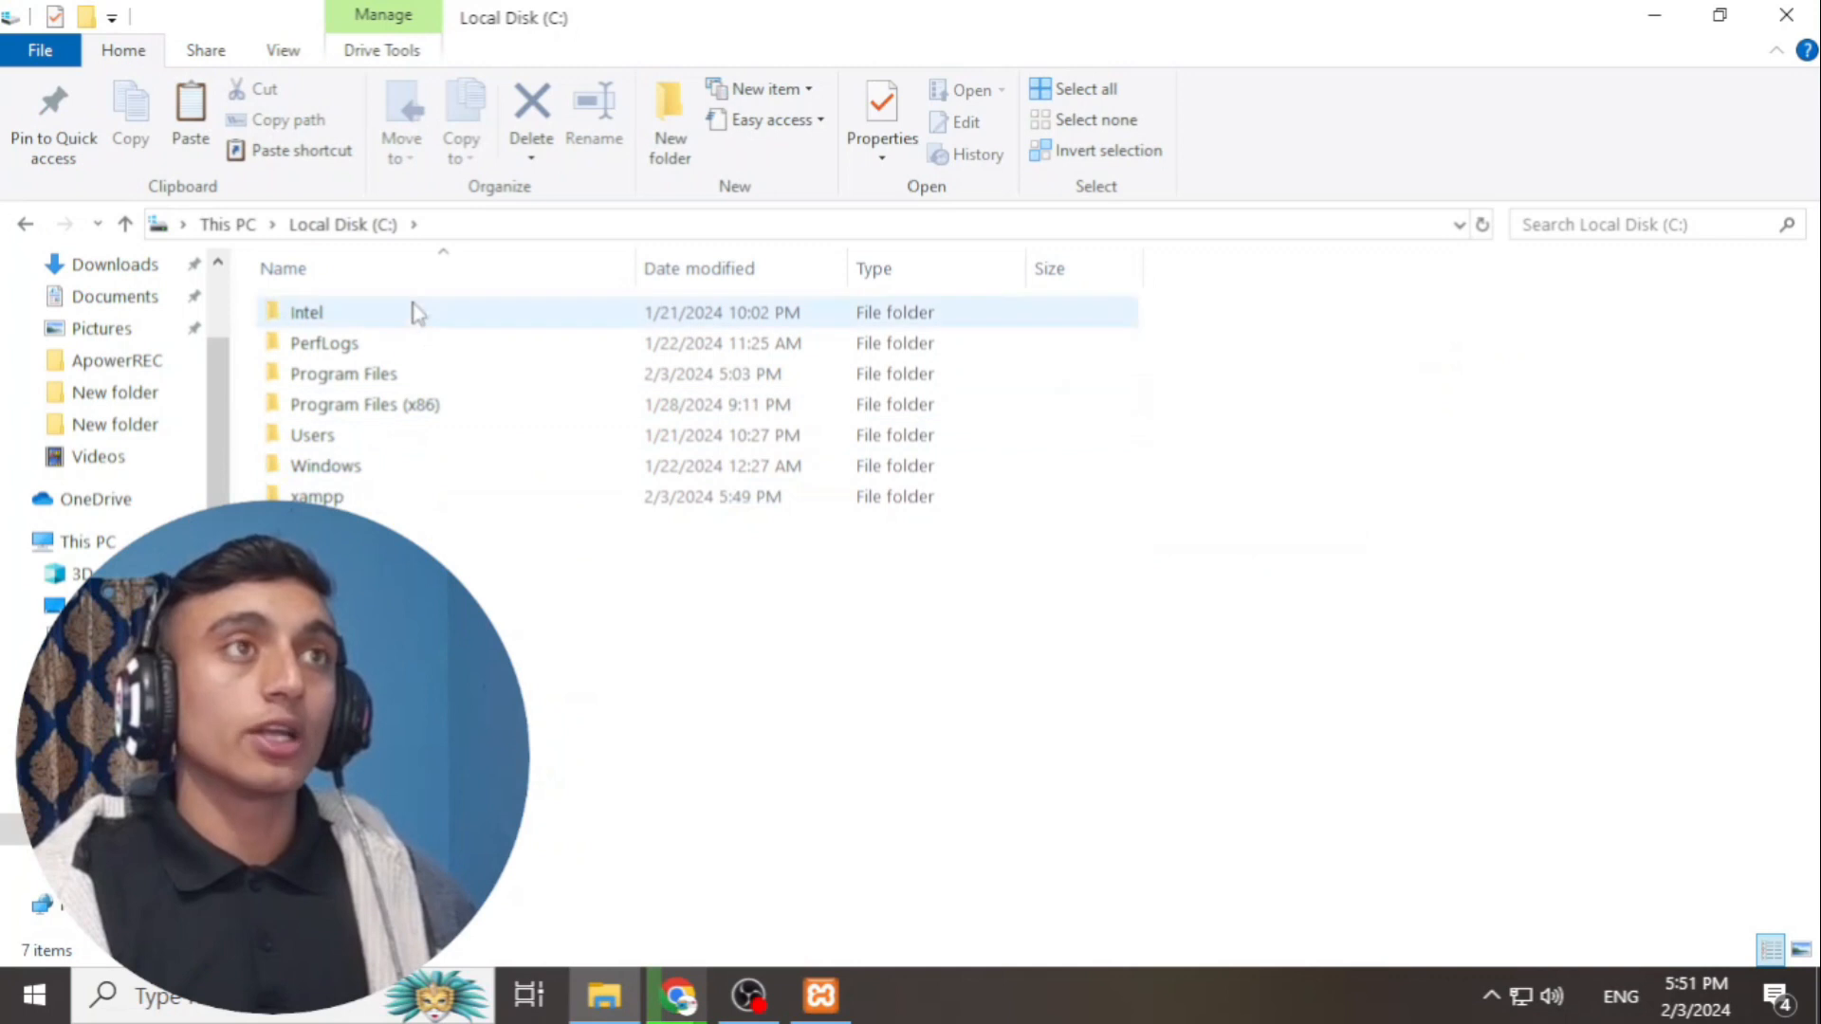
{"action": "double_click", "coordinate": [323, 496]}
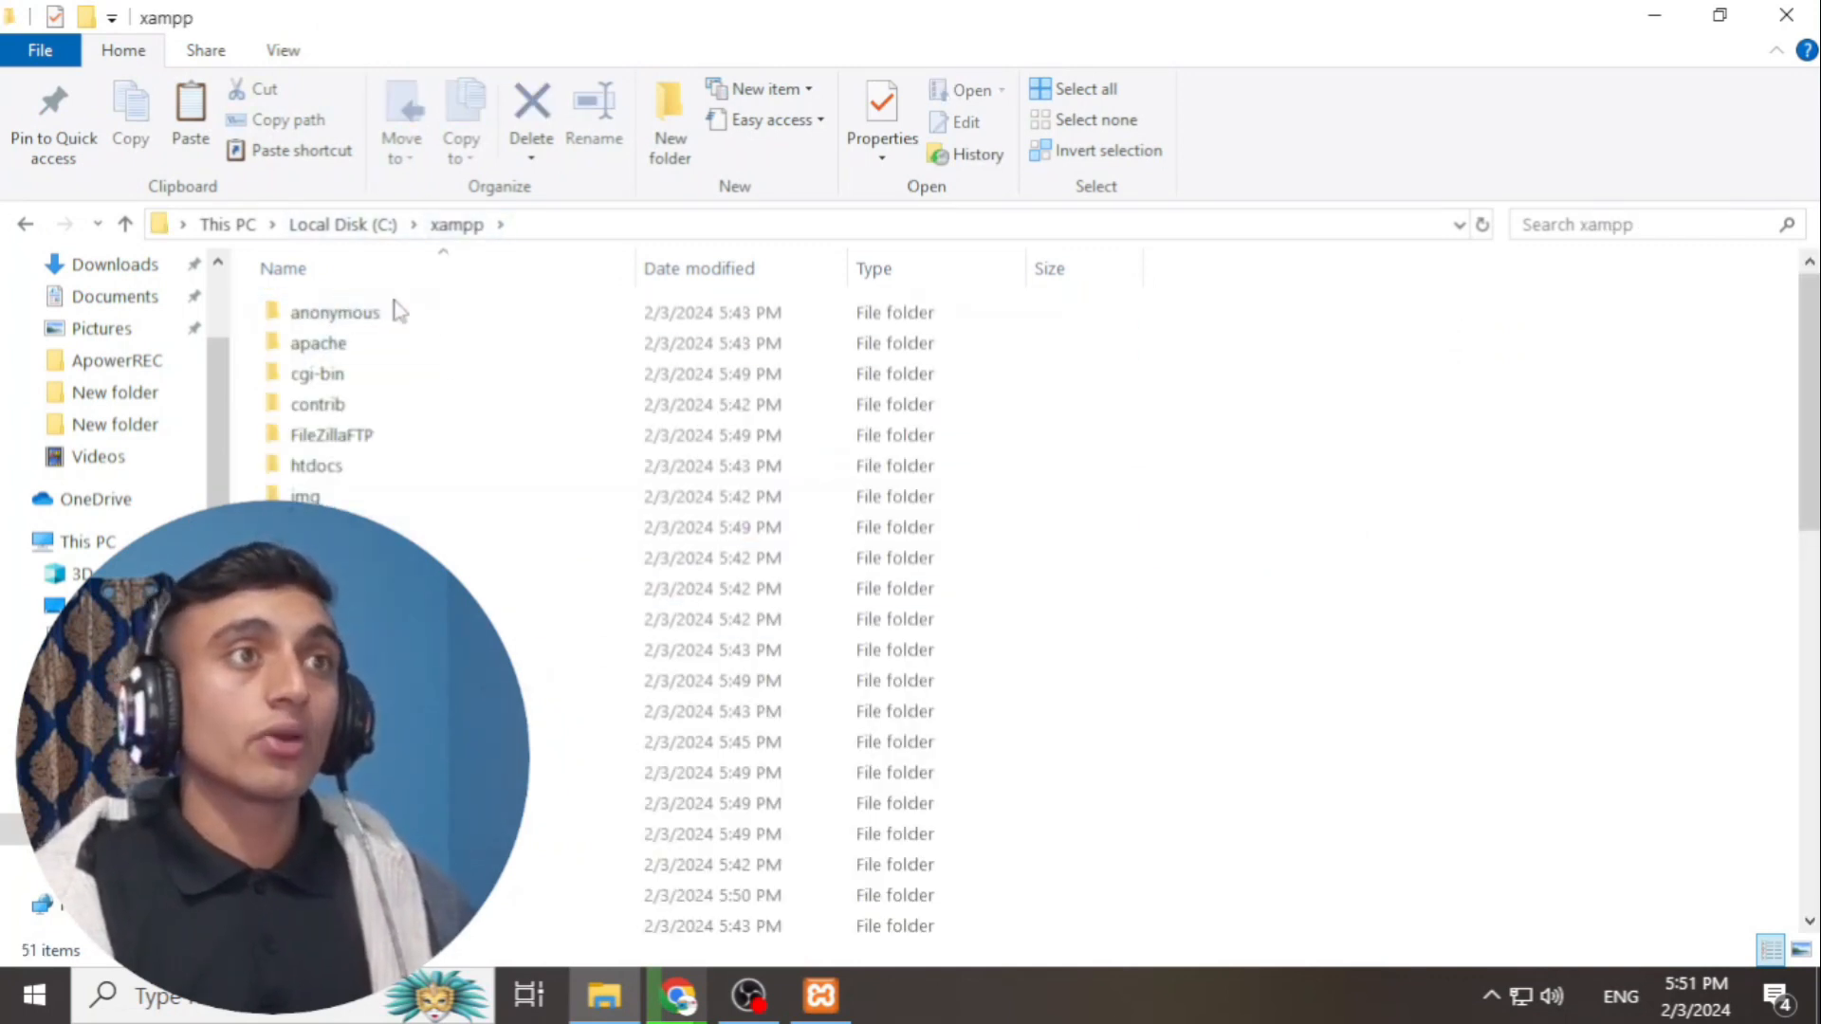
{"action": "double_click", "coordinate": [327, 466]}
{"action": "left_click_drag", "start_coordinate": [520, 12], "coordinate": [1058, 47]}
{"action": "left_click", "coordinate": [605, 1002]}
{"action": "left_click", "coordinate": [597, 996]}
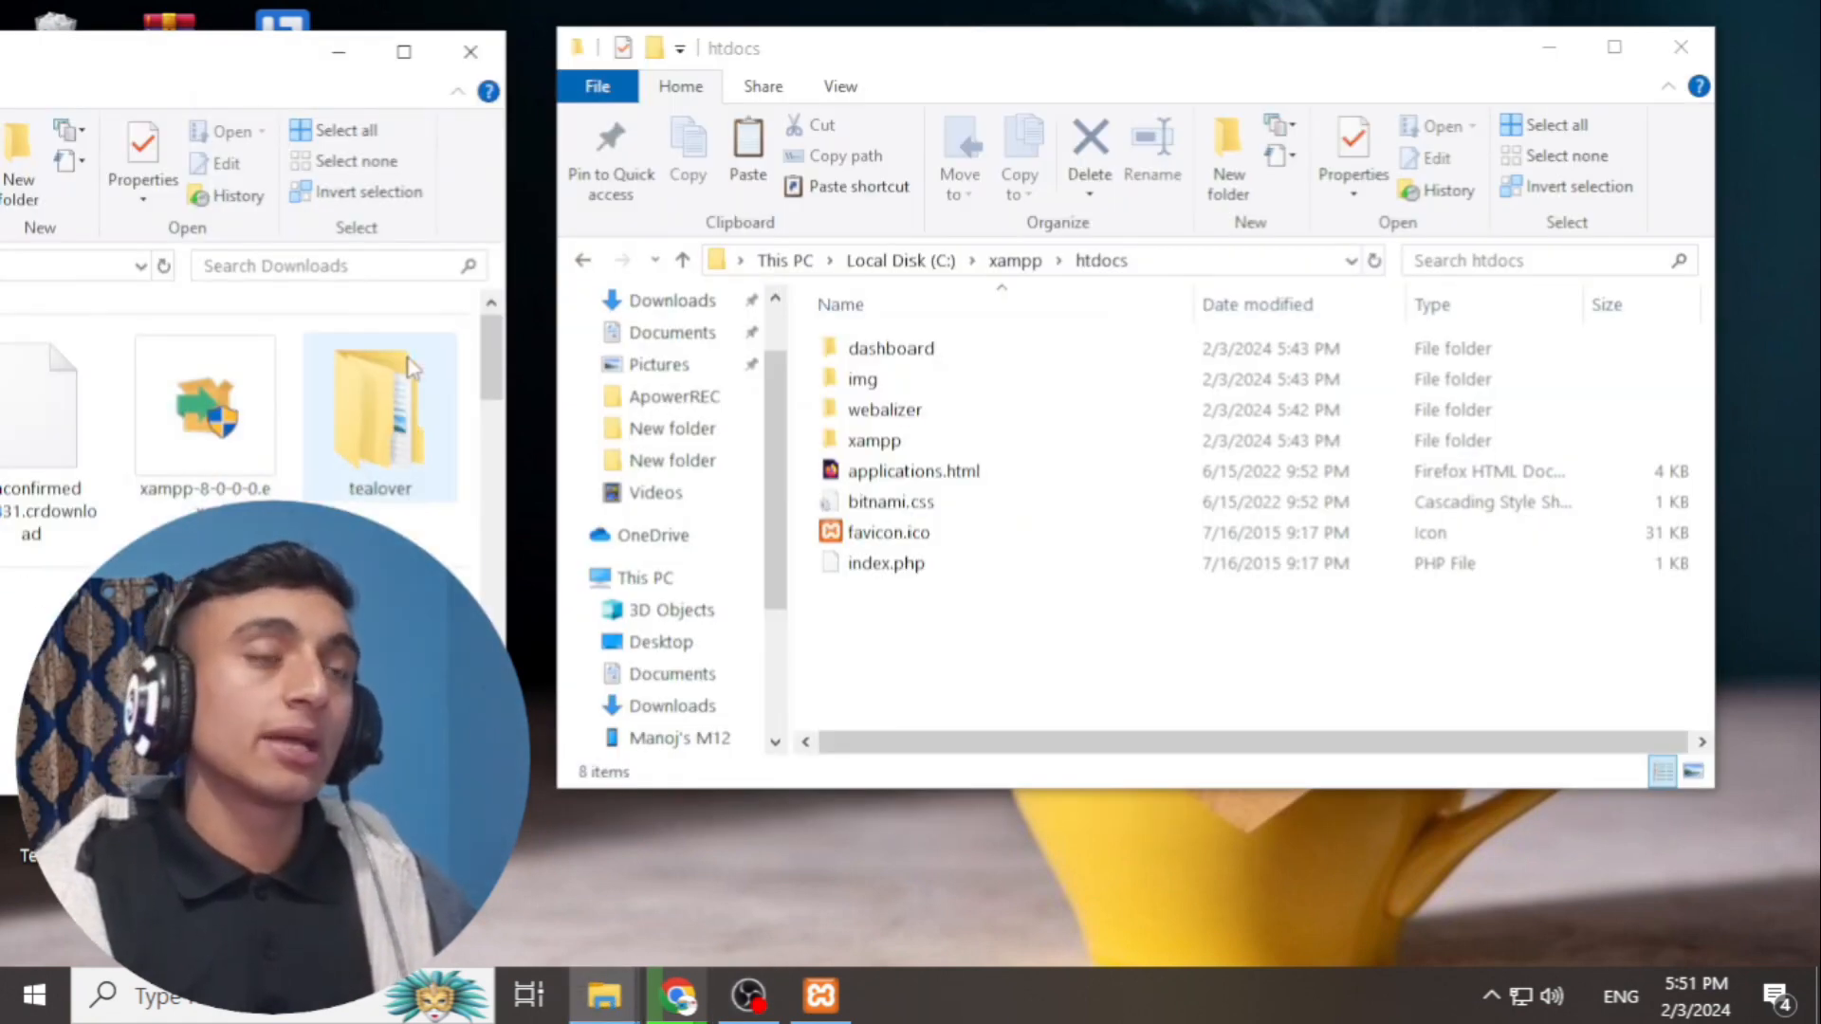
- Move the tealover folder from Downloads into htdocs, then close Downloads and minimise htdocs
{"action": "left_click_drag", "start_coordinate": [379, 408], "coordinate": [1006, 666]}
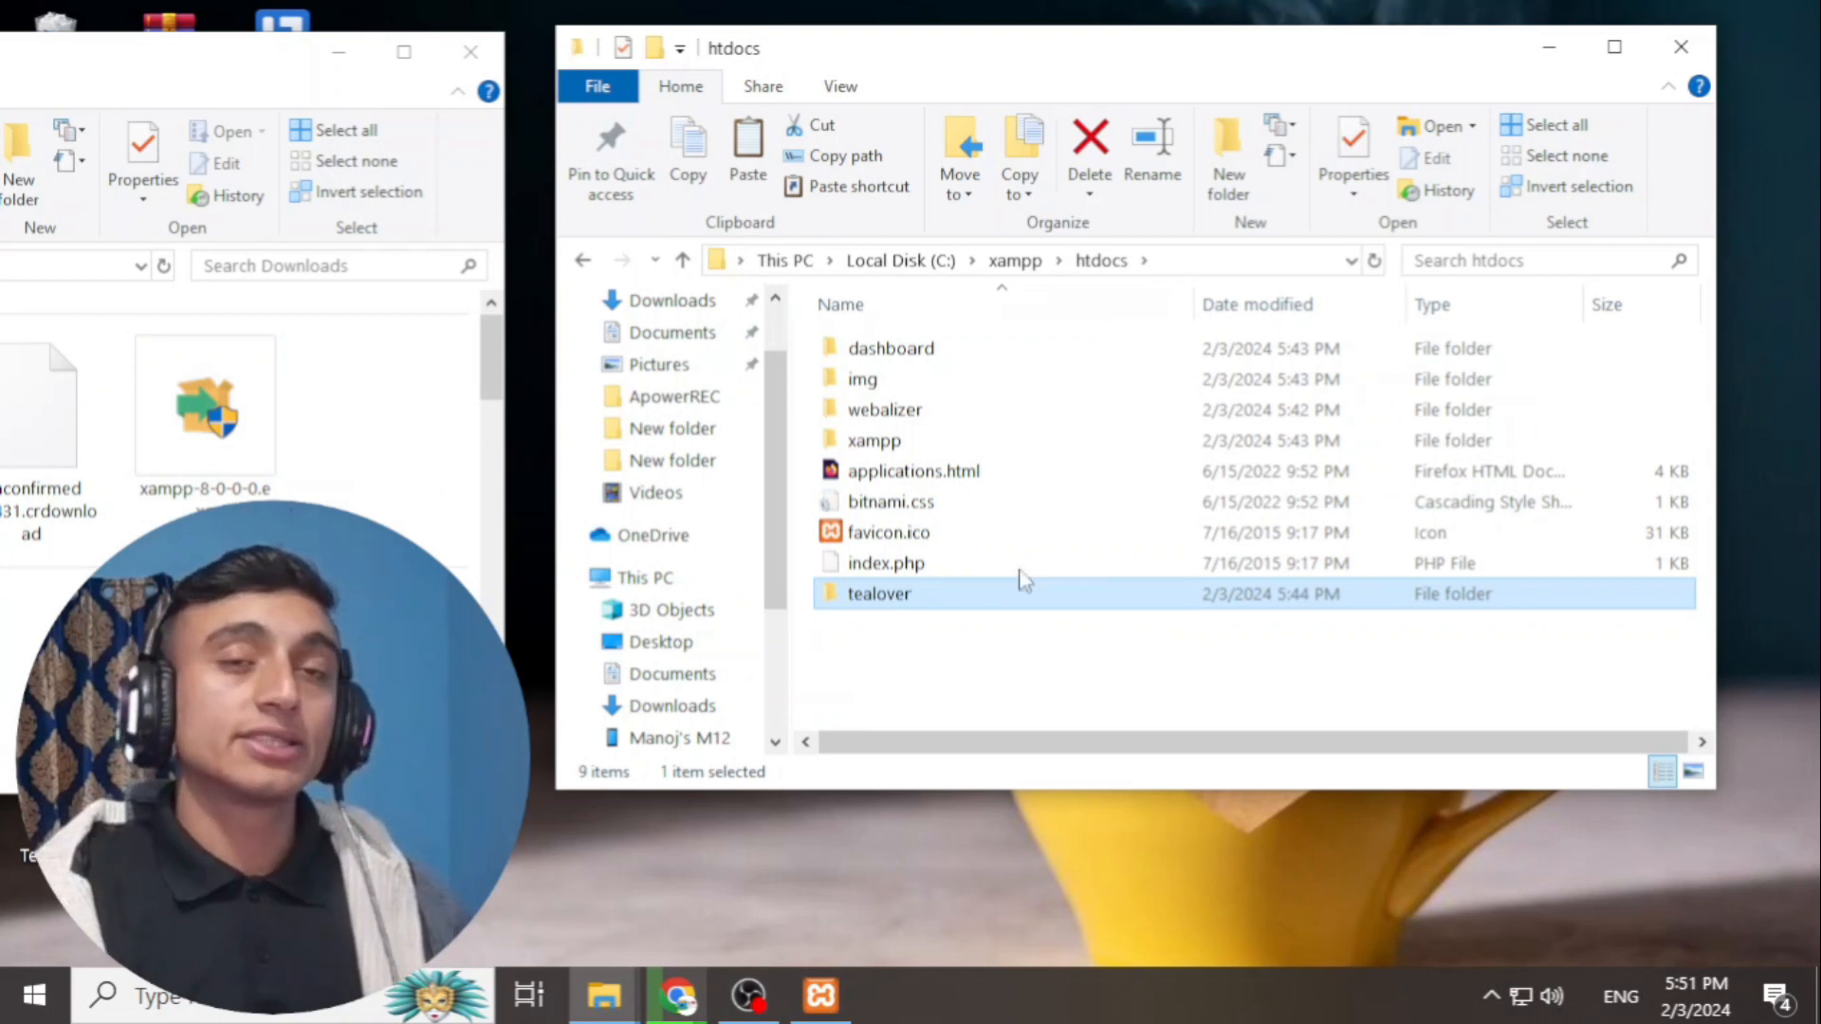
{"action": "left_click", "coordinate": [968, 690]}
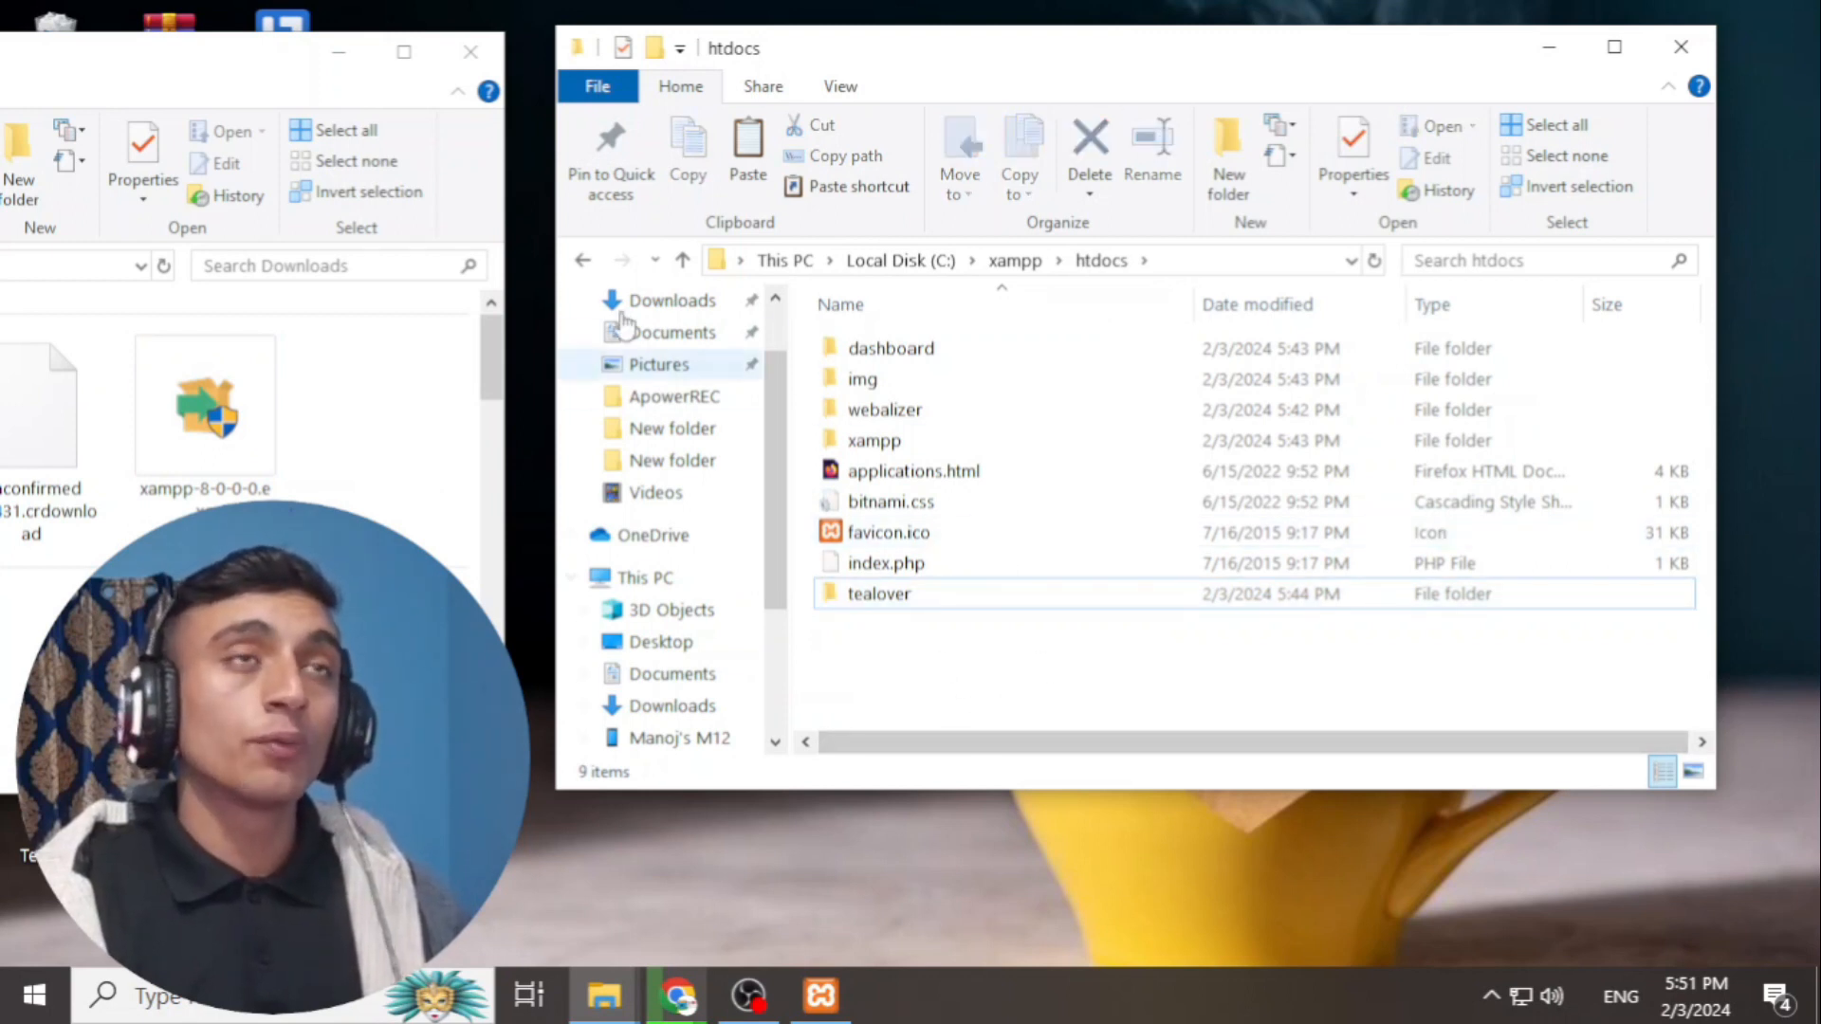
{"action": "left_click", "coordinate": [470, 51]}
{"action": "left_click", "coordinate": [1548, 47]}
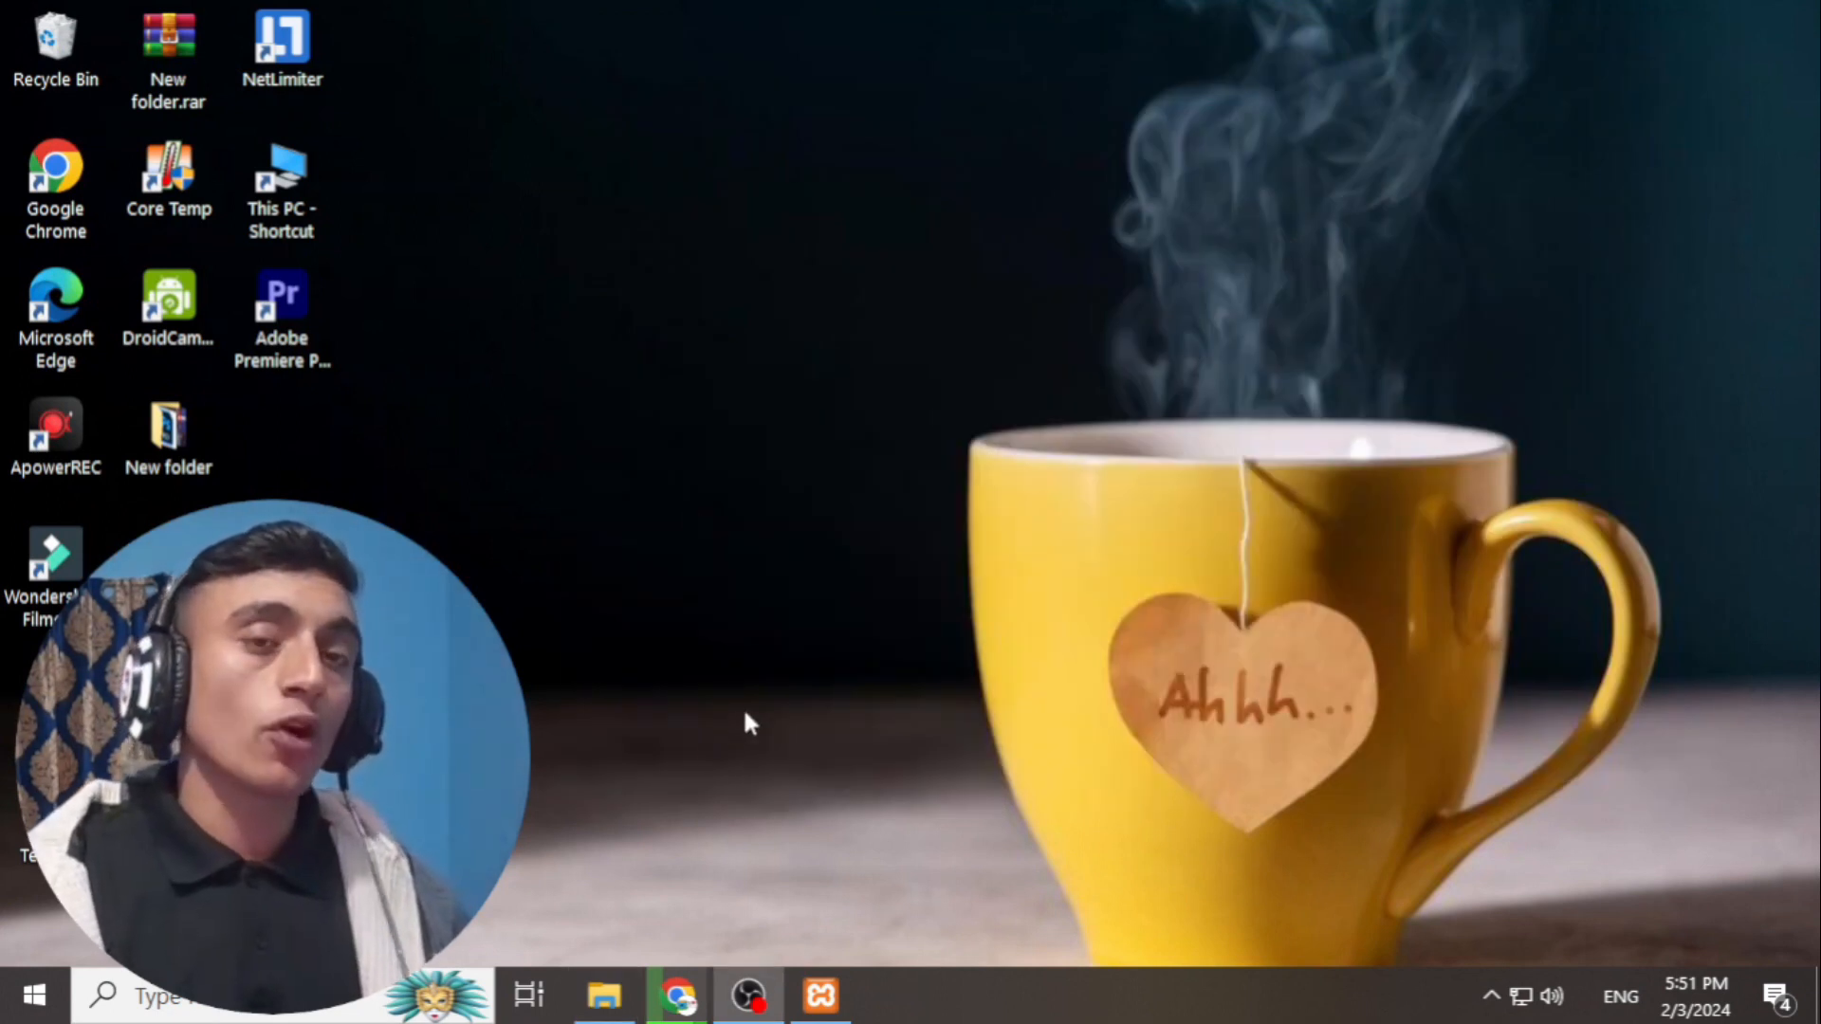
- Open phpMyAdmin from the XAMPP Control Panel and go to the new-database page
{"action": "left_click", "coordinate": [821, 996]}
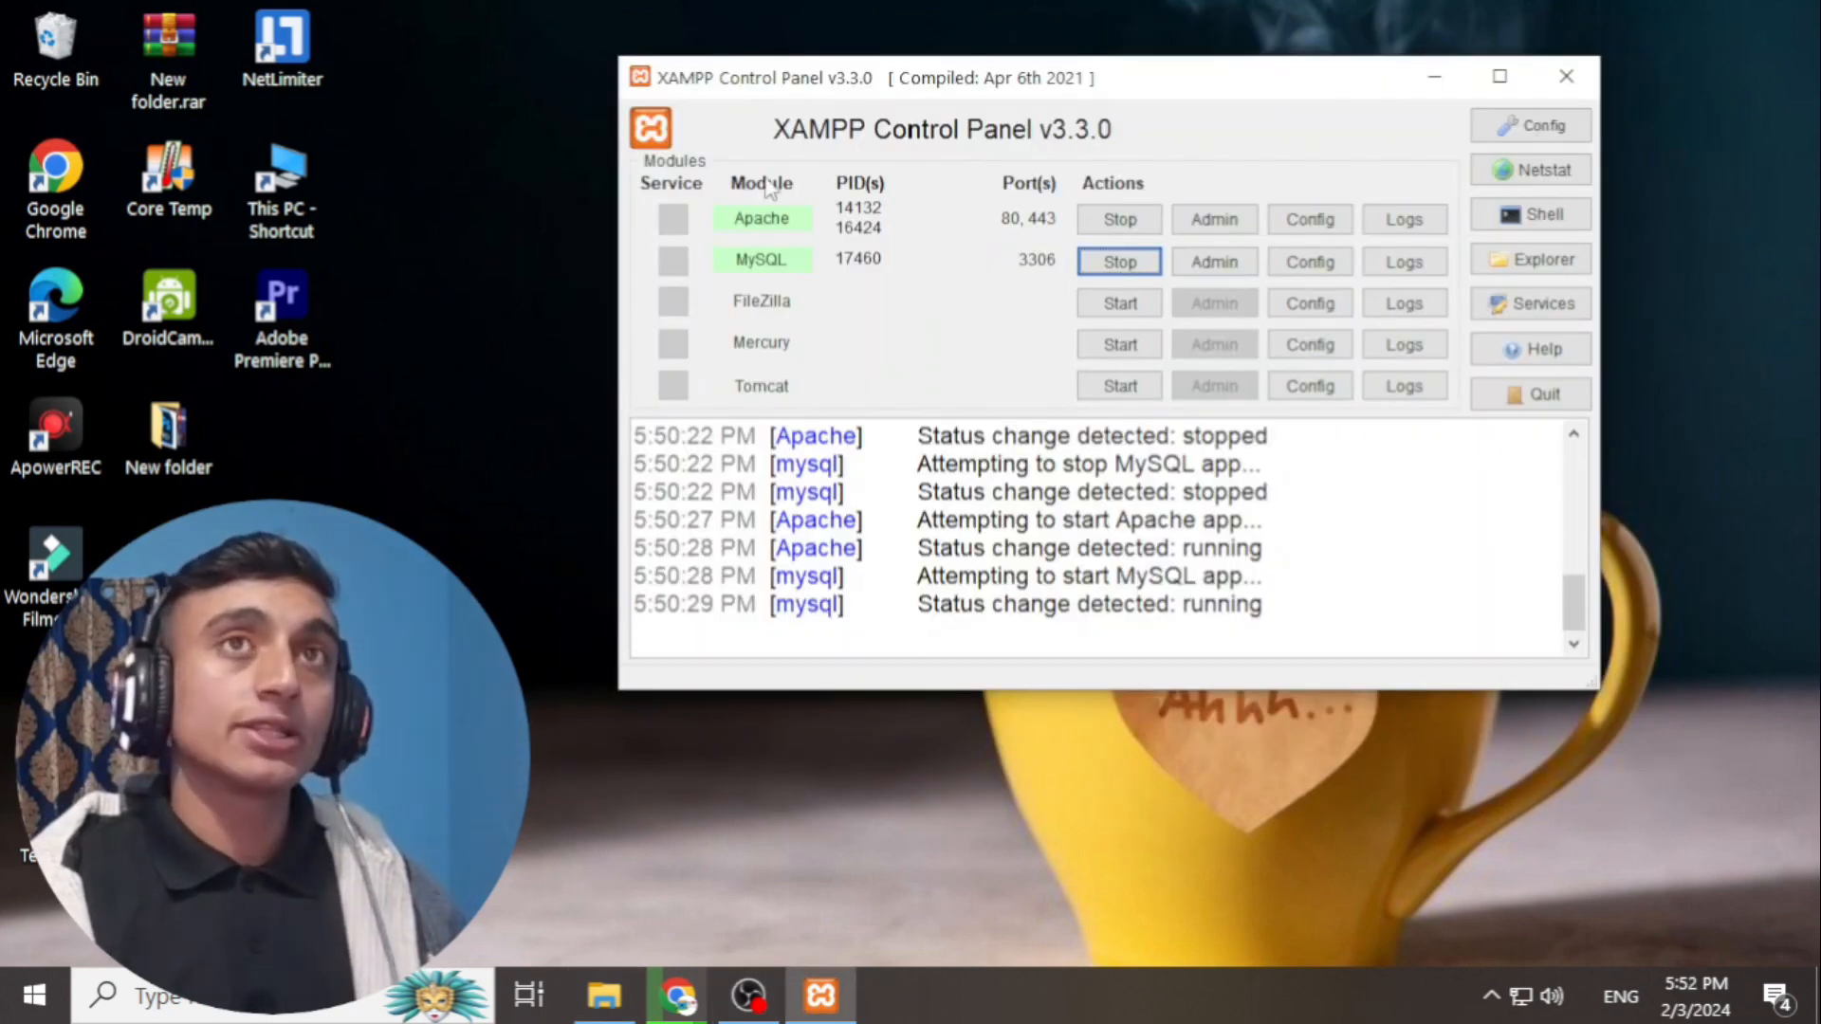
{"action": "left_click", "coordinate": [1215, 269]}
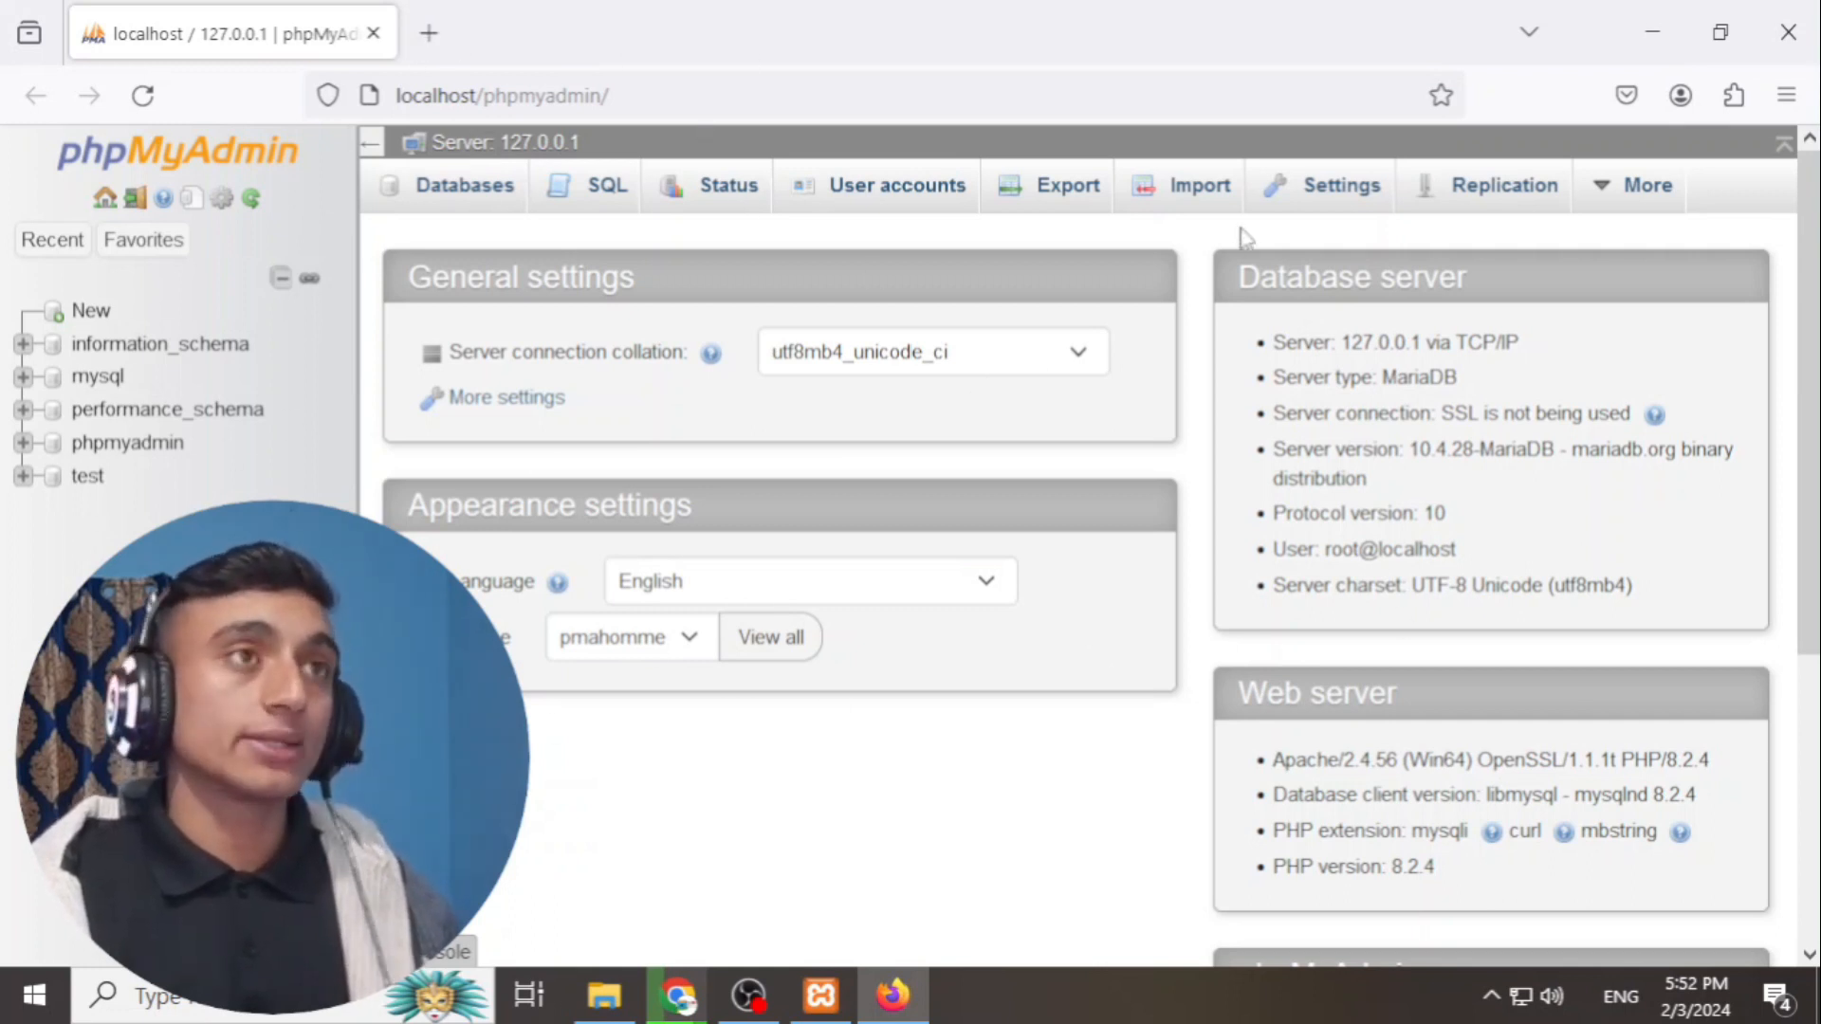
{"action": "left_click", "coordinate": [99, 316]}
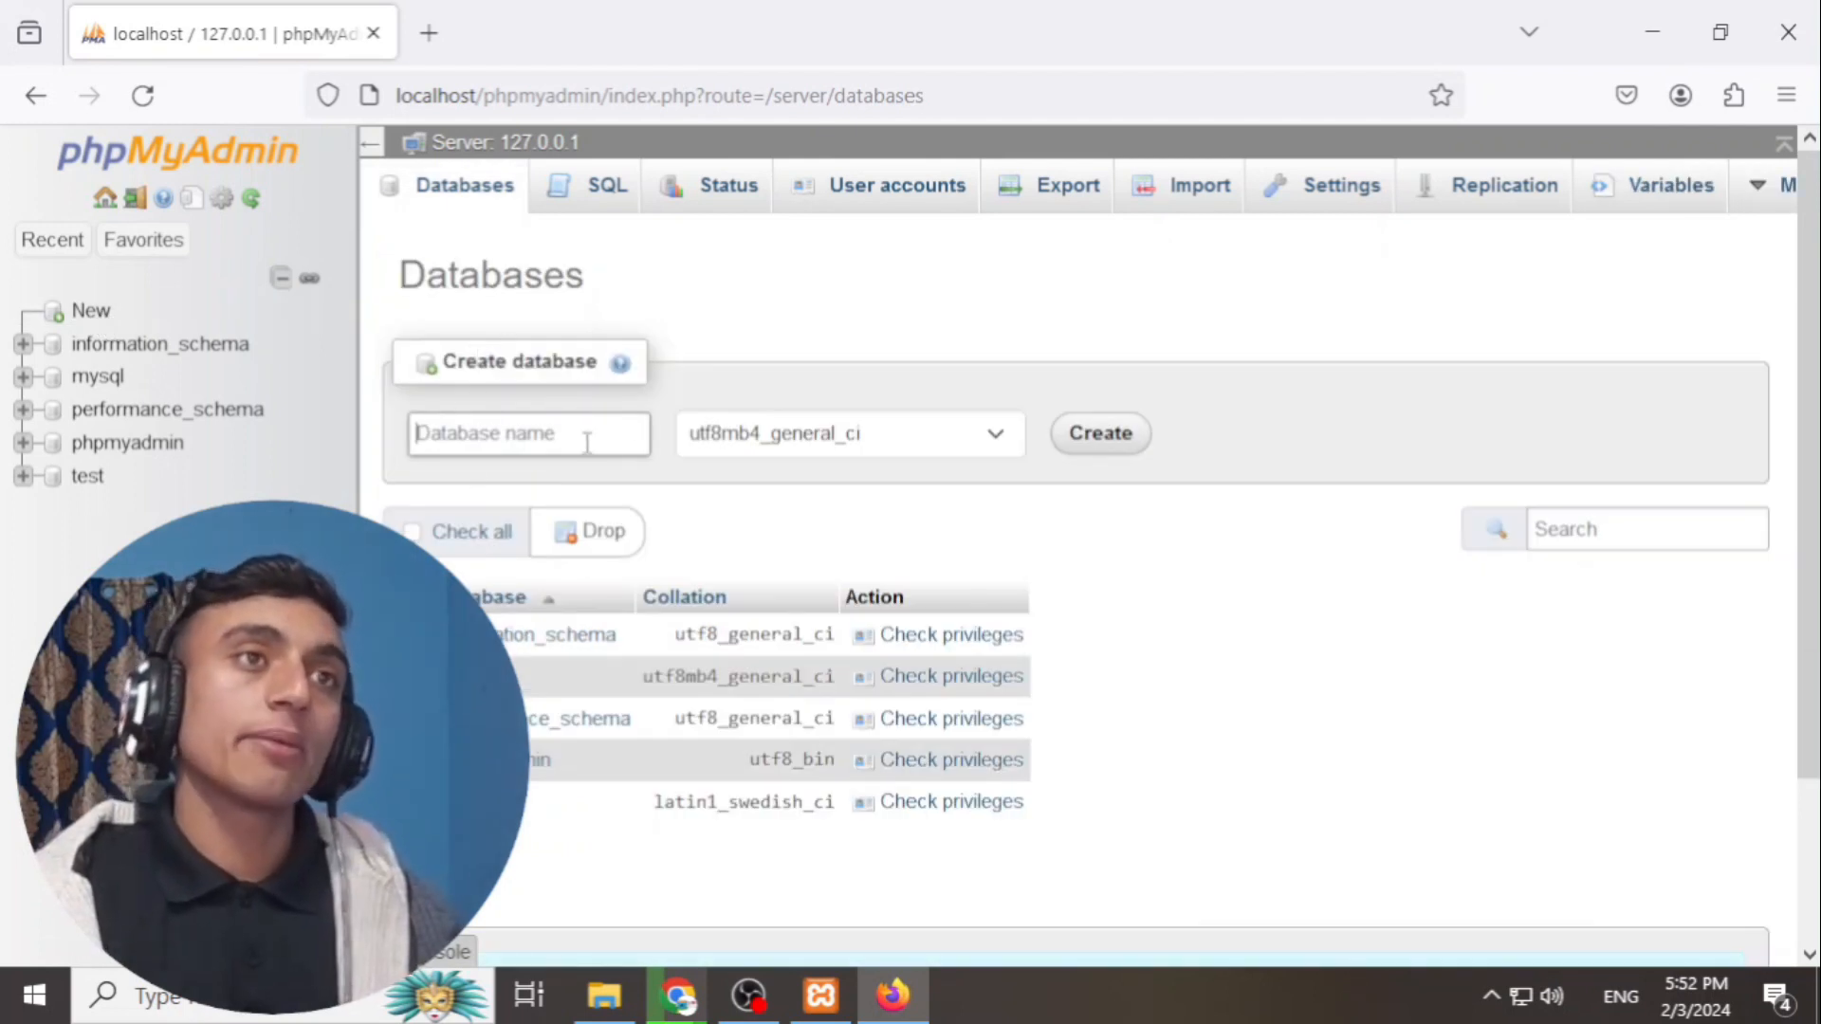
{"action": "key", "text": "Return"}
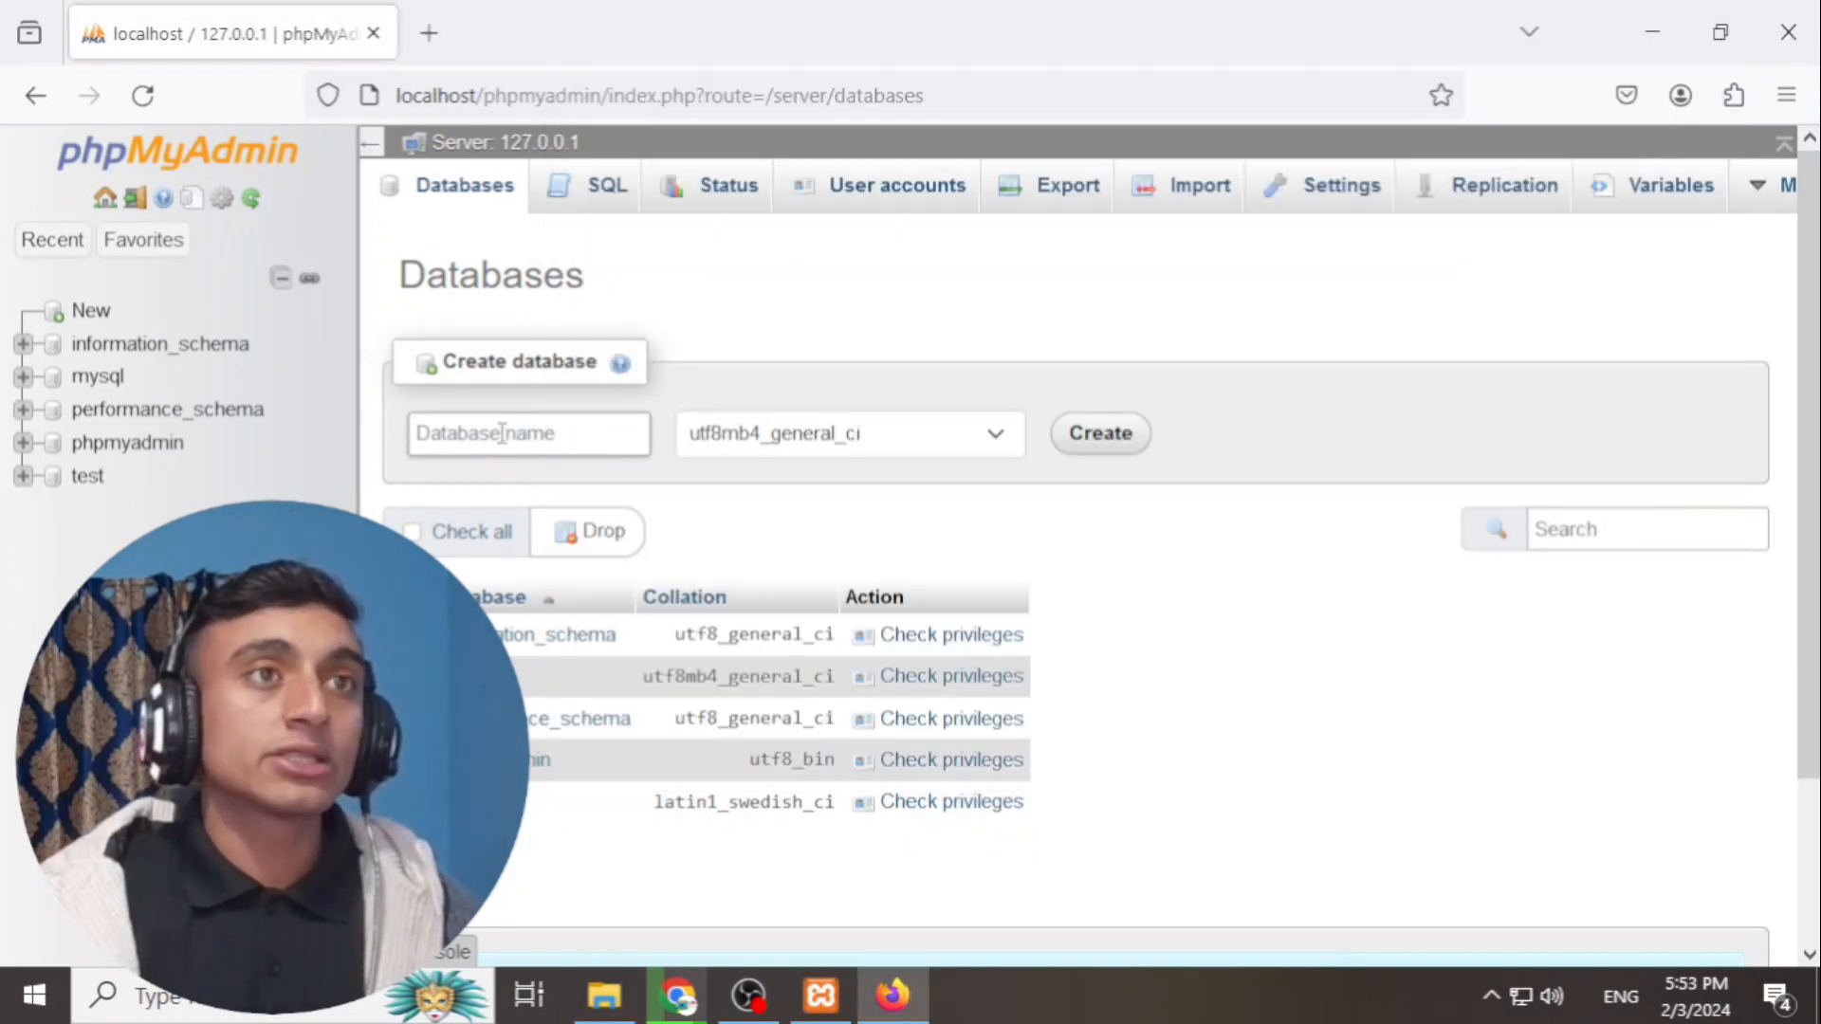
- Copy the tealover folder name and paste it as the new database name
{"action": "left_click", "coordinate": [605, 994]}
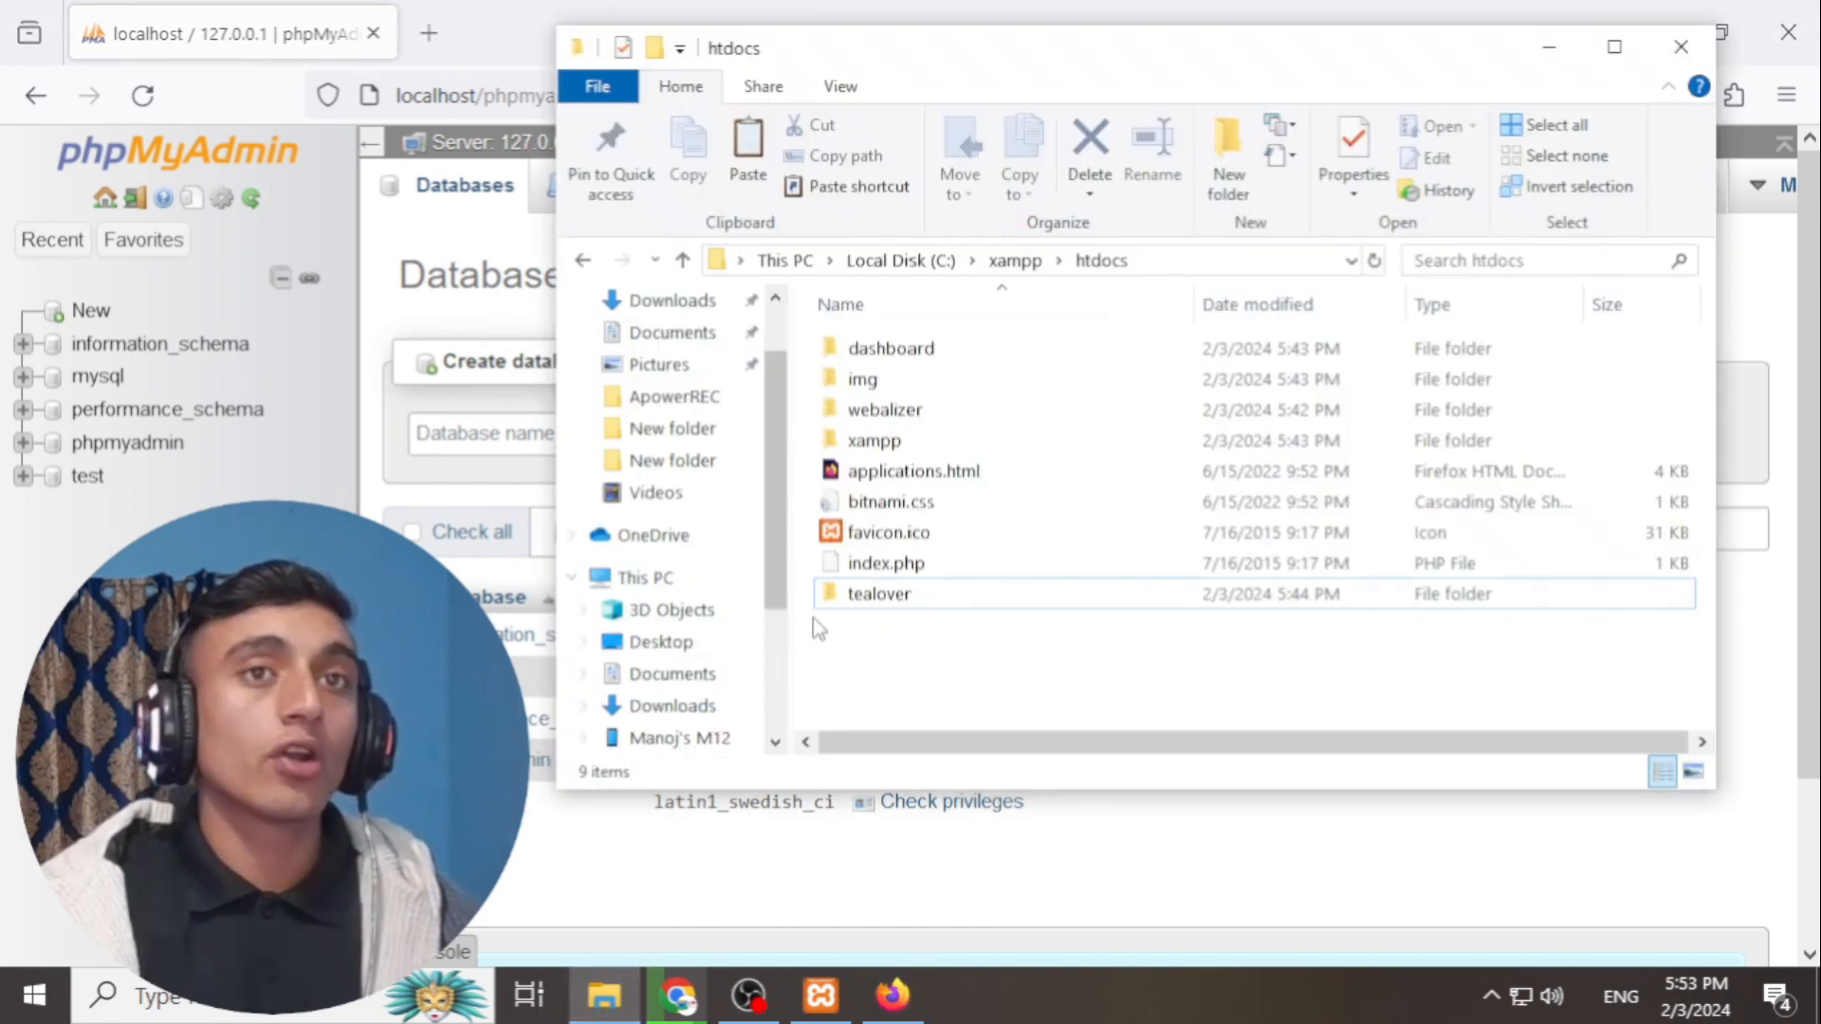
{"action": "left_click", "coordinate": [863, 598]}
{"action": "right_click", "coordinate": [863, 607]}
{"action": "left_click", "coordinate": [948, 898]}
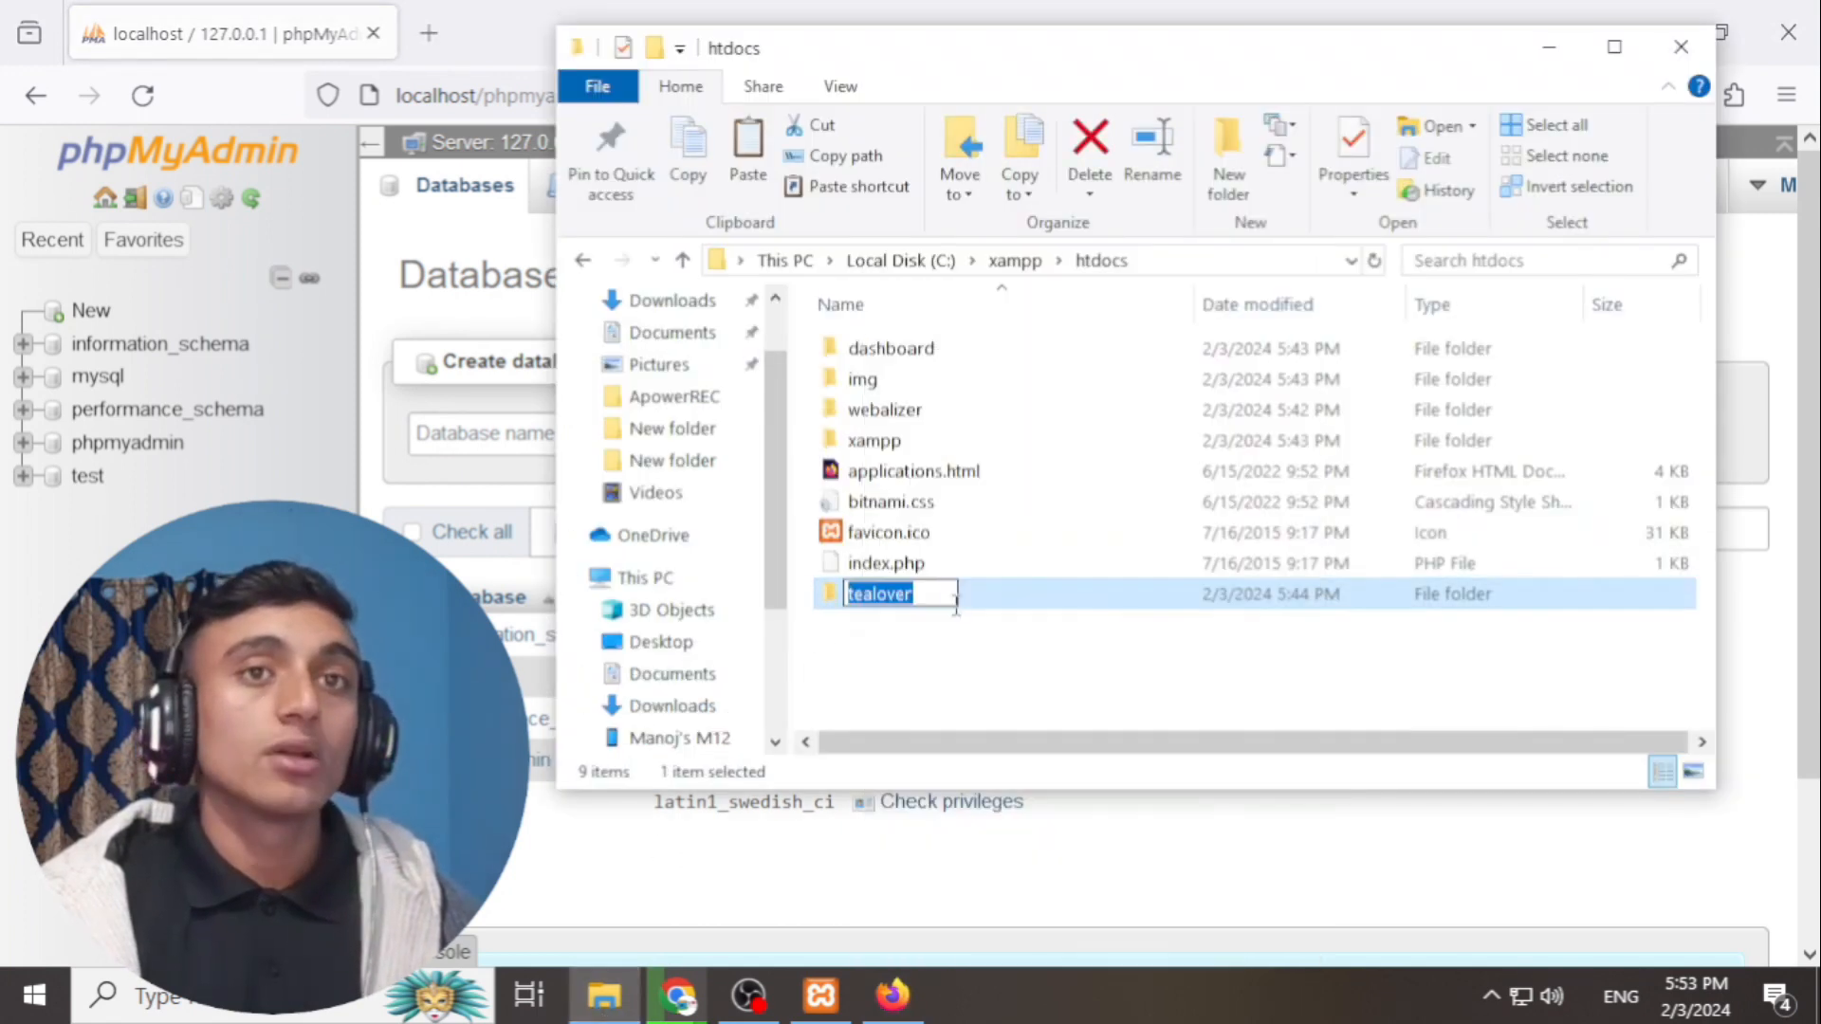
{"action": "right_click", "coordinate": [882, 597]}
{"action": "left_click", "coordinate": [948, 684]}
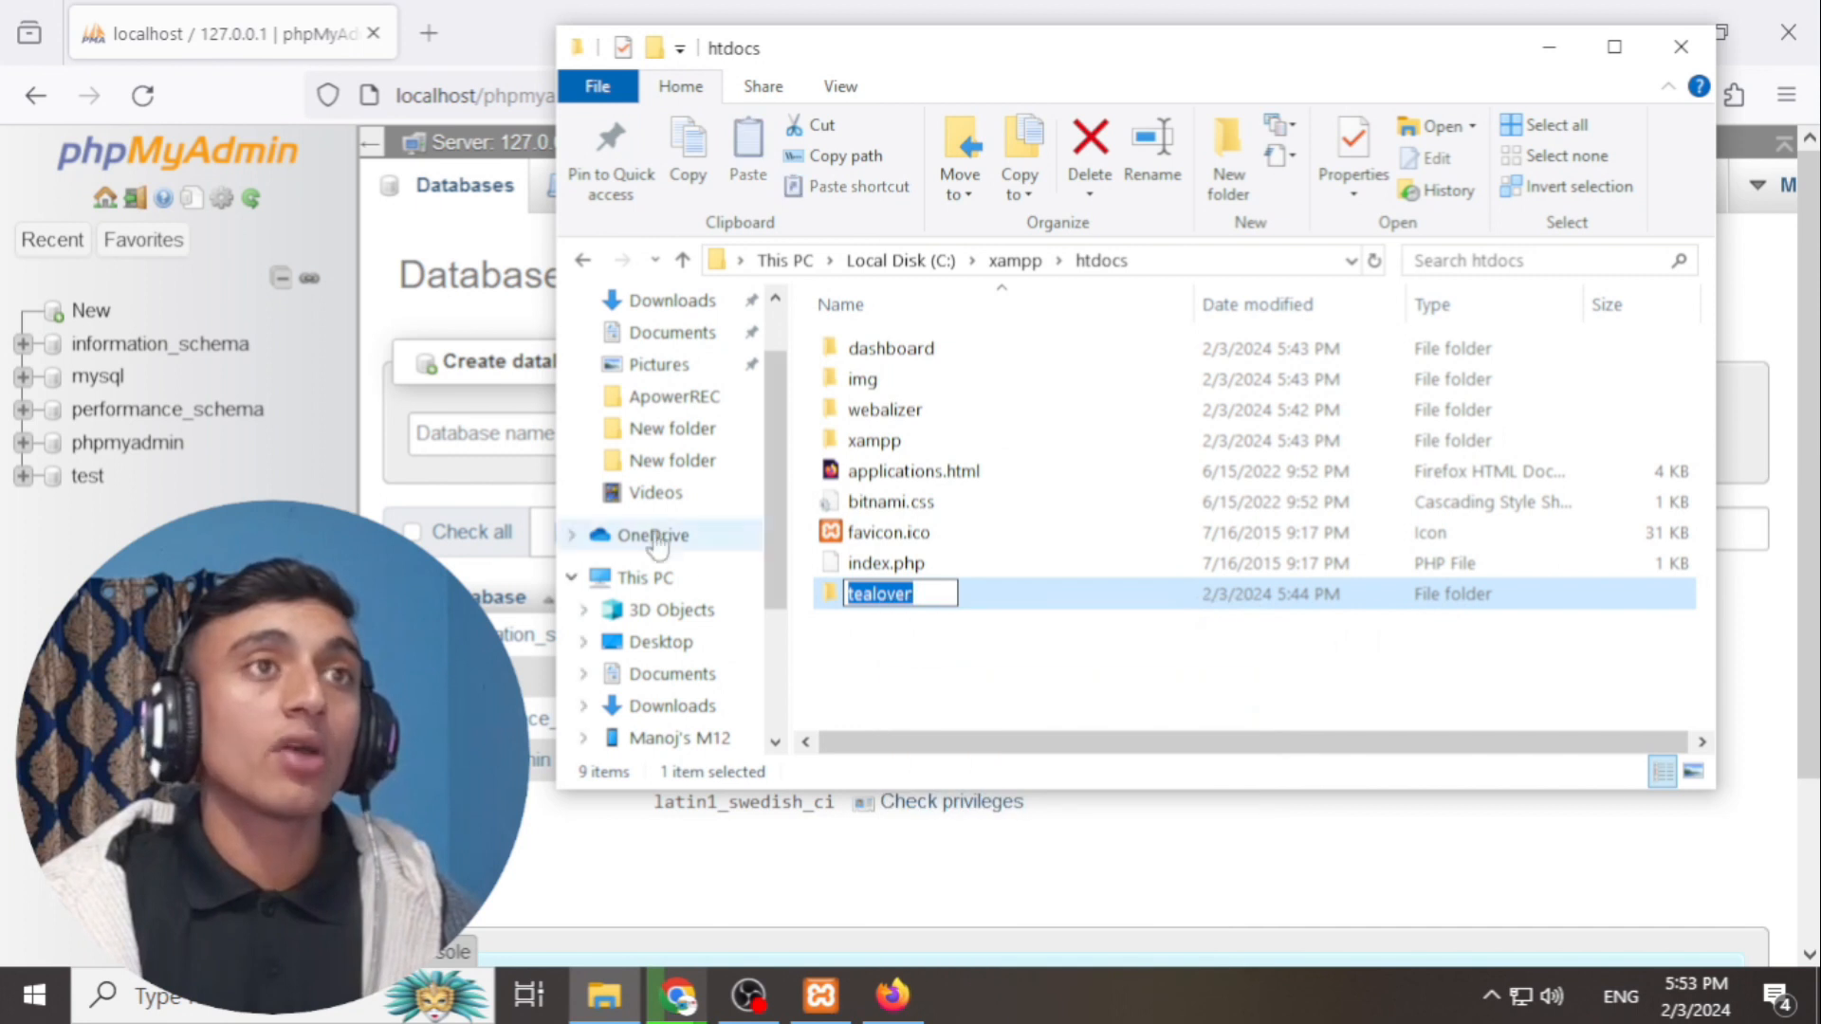
{"action": "left_click", "coordinate": [479, 434]}
{"action": "right_click", "coordinate": [503, 439]}
{"action": "left_click", "coordinate": [589, 651]}
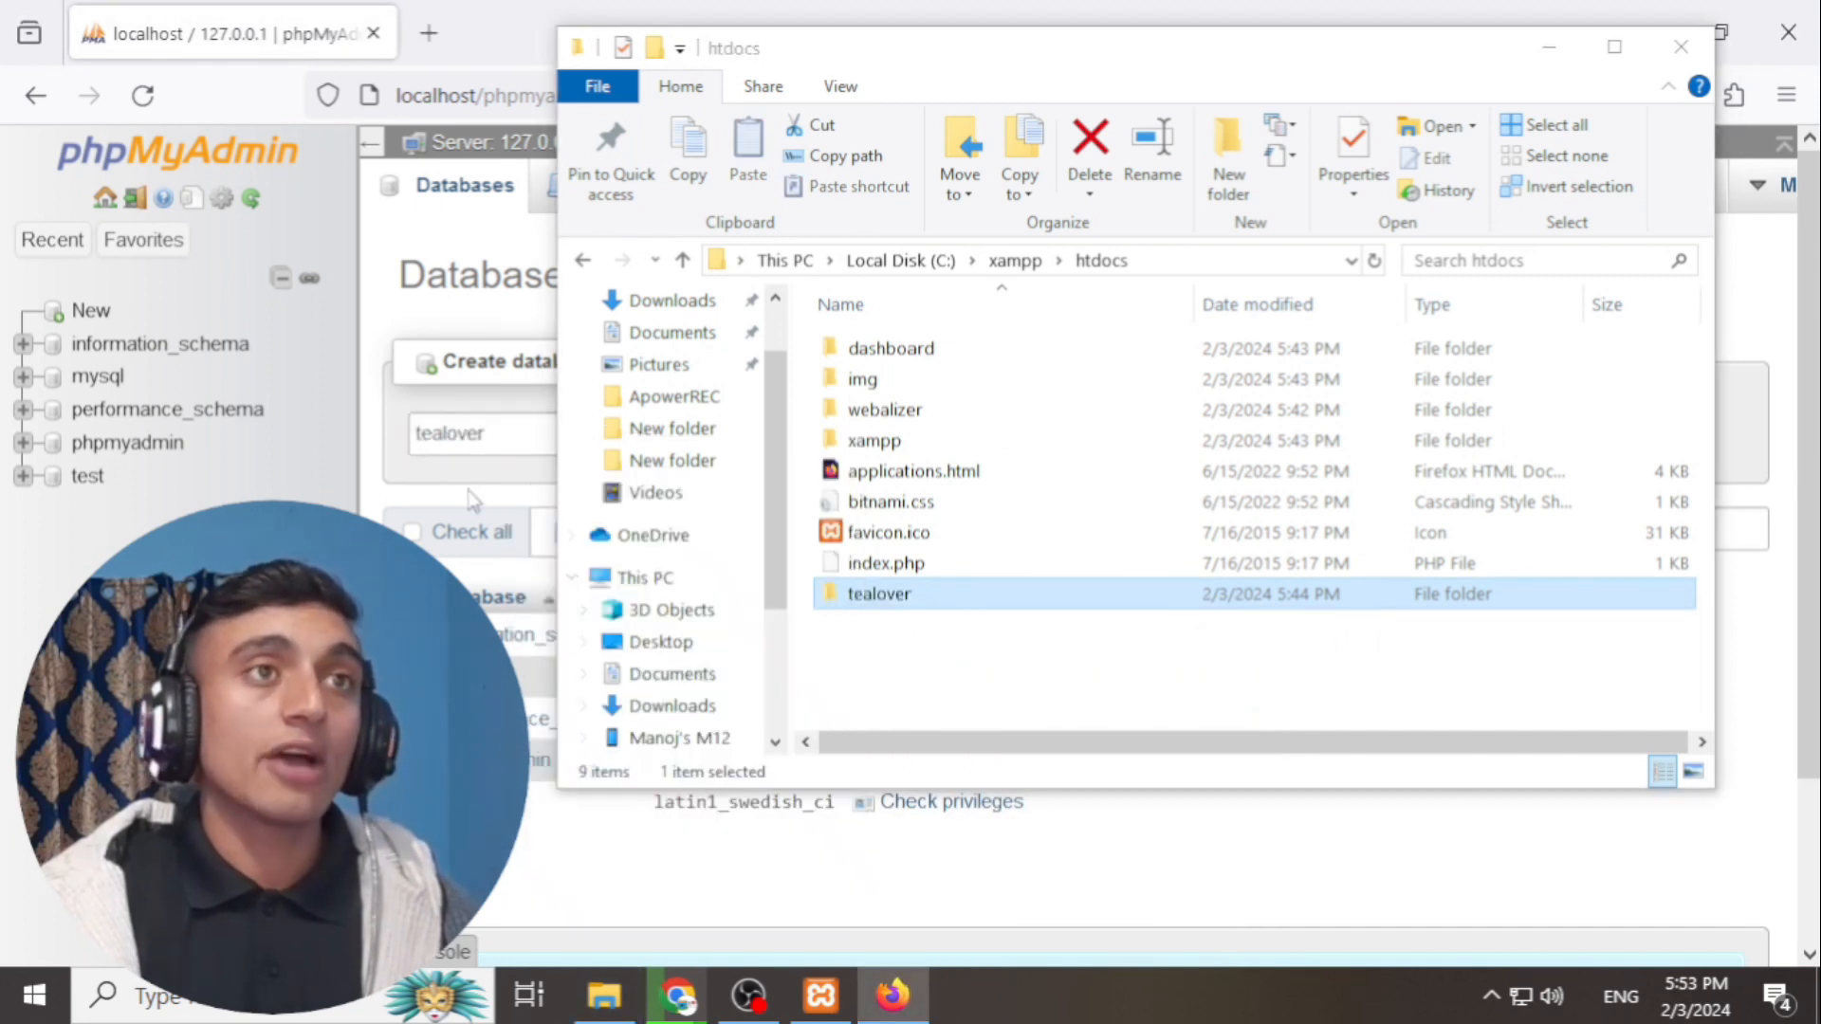
- Create the tealover database, then close the browser and reopen Chrome
{"action": "left_click", "coordinate": [1549, 47]}
{"action": "left_click", "coordinate": [1115, 434]}
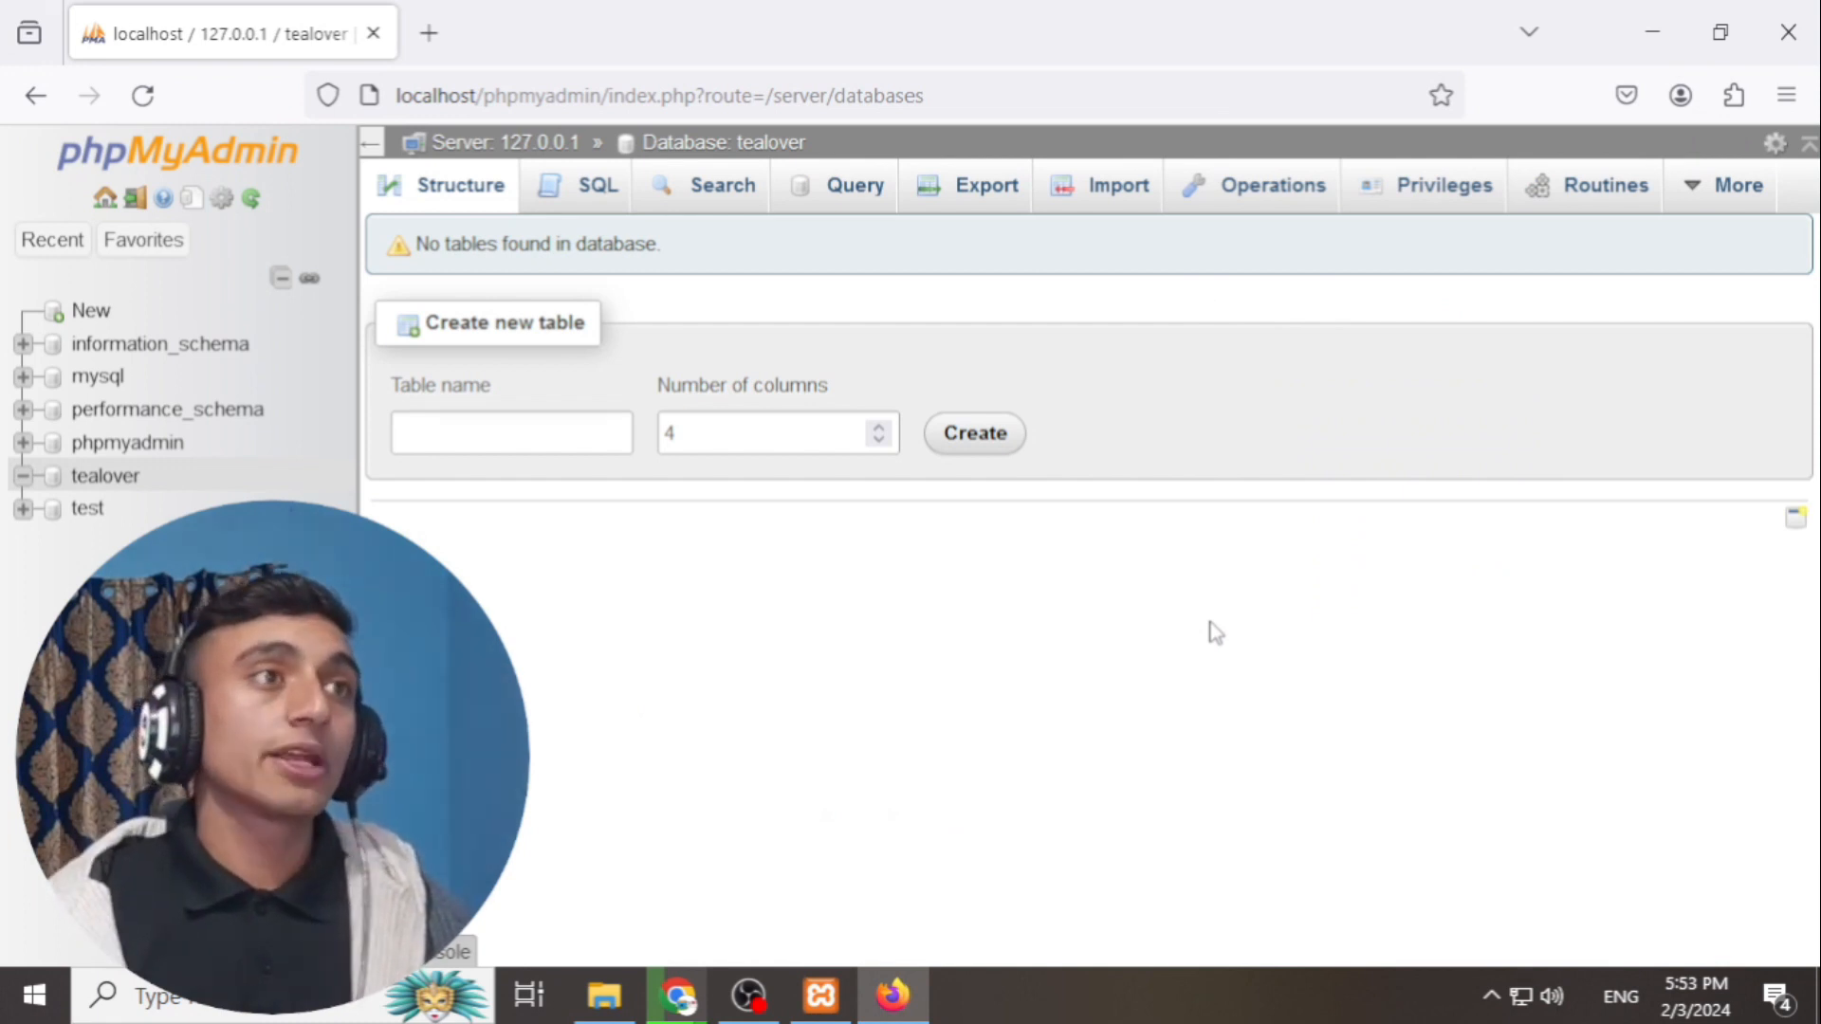
{"action": "left_click", "coordinate": [22, 475]}
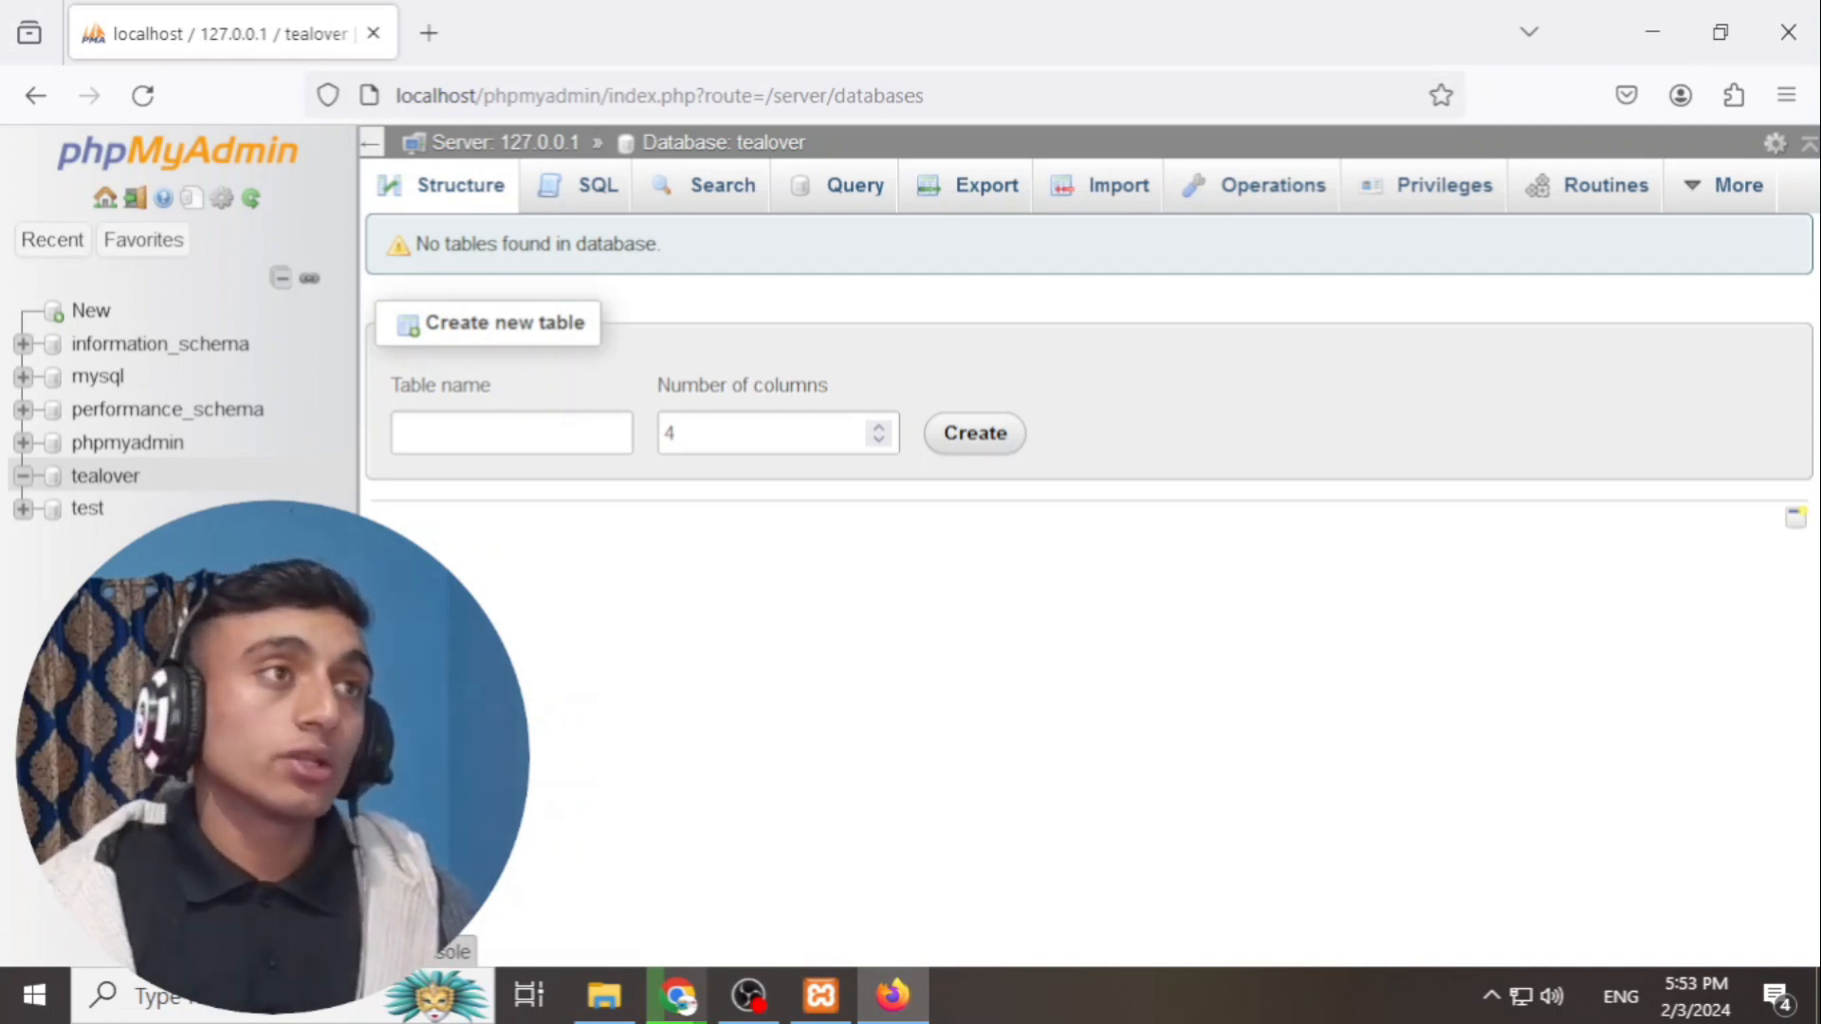
{"action": "left_click", "coordinate": [1788, 33]}
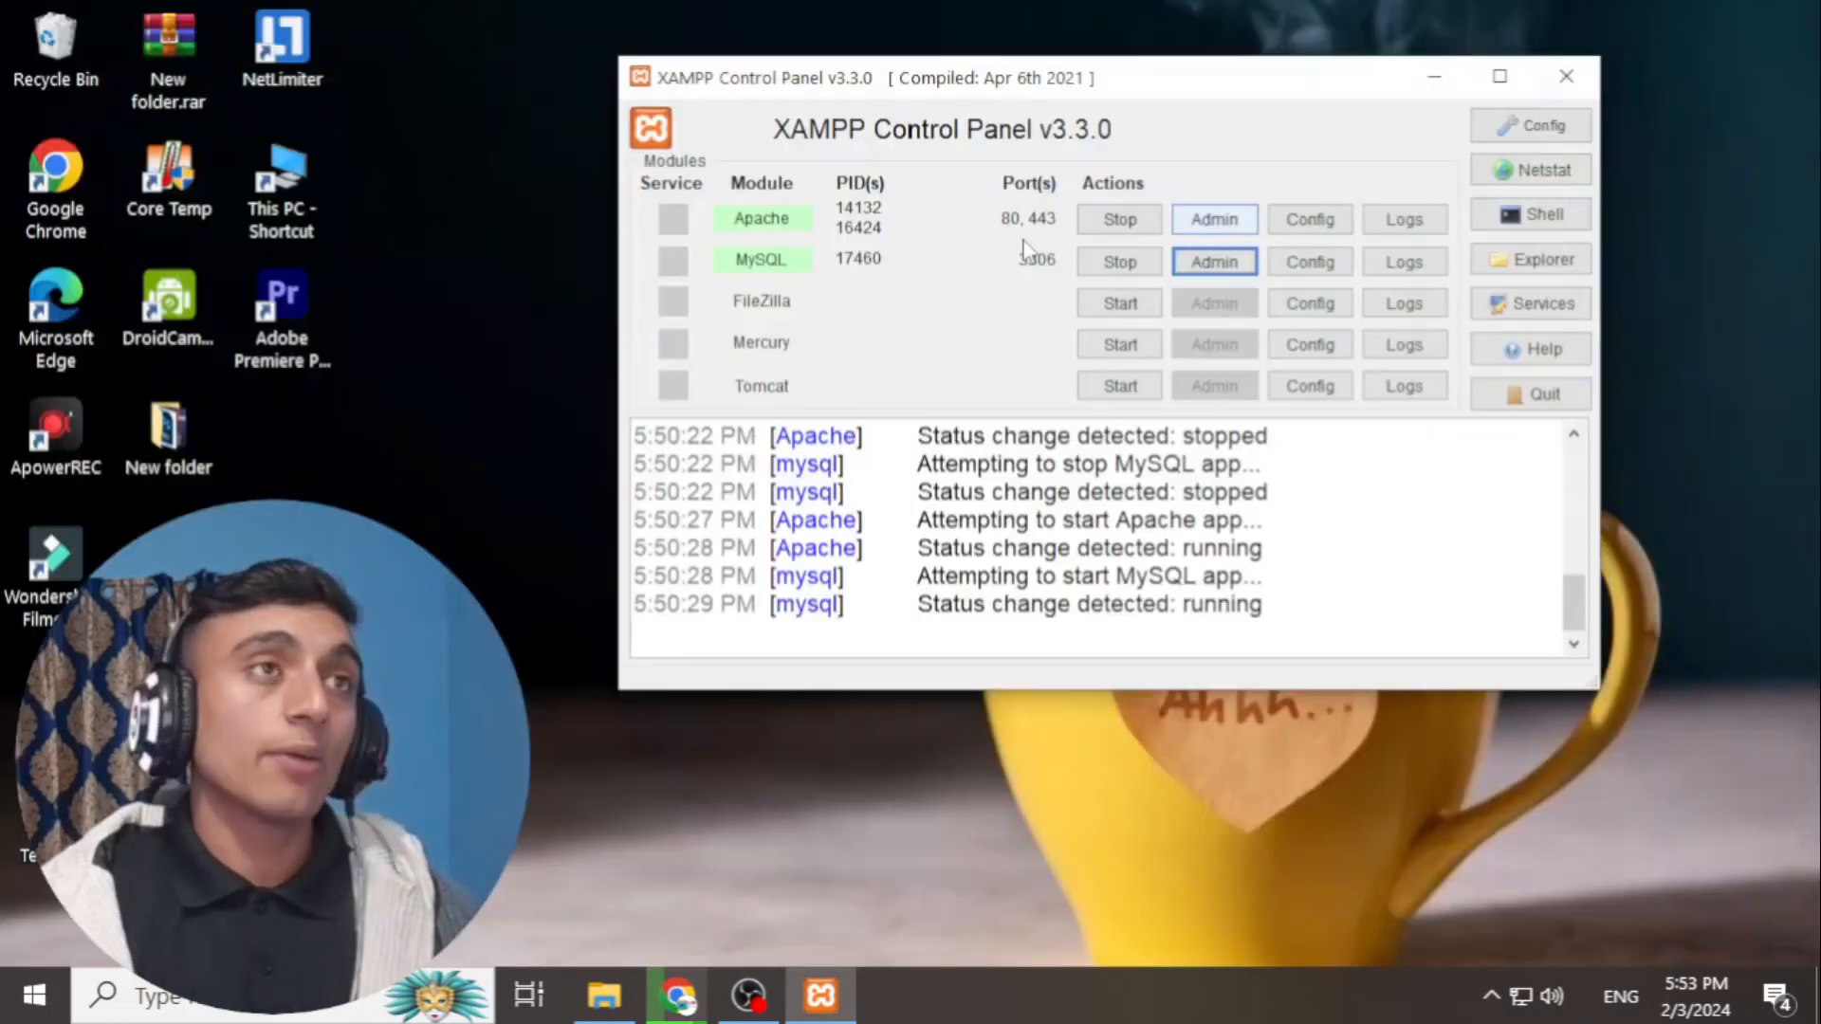
{"action": "left_click", "coordinate": [677, 995]}
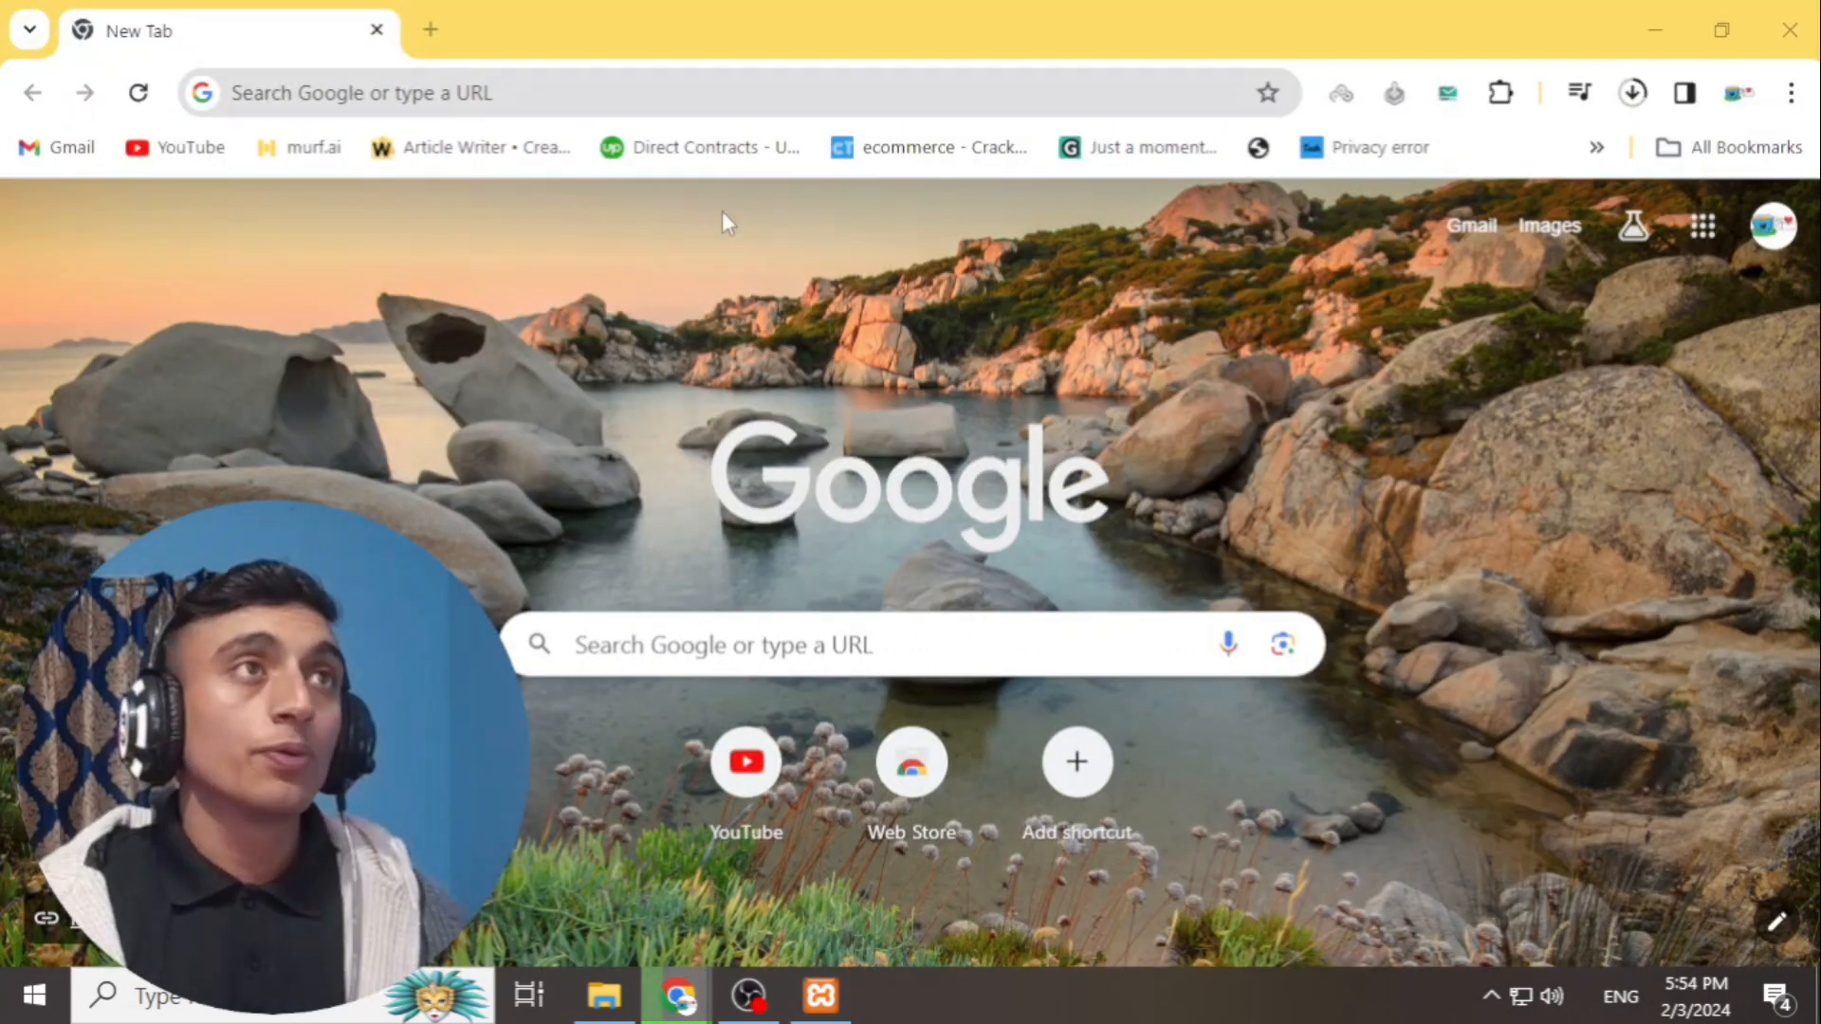
- Load localhost/tealover in Chrome to show the 'Index of /tealover' listing with its wordpress/ subfolder
{"action": "left_click", "coordinate": [439, 91]}
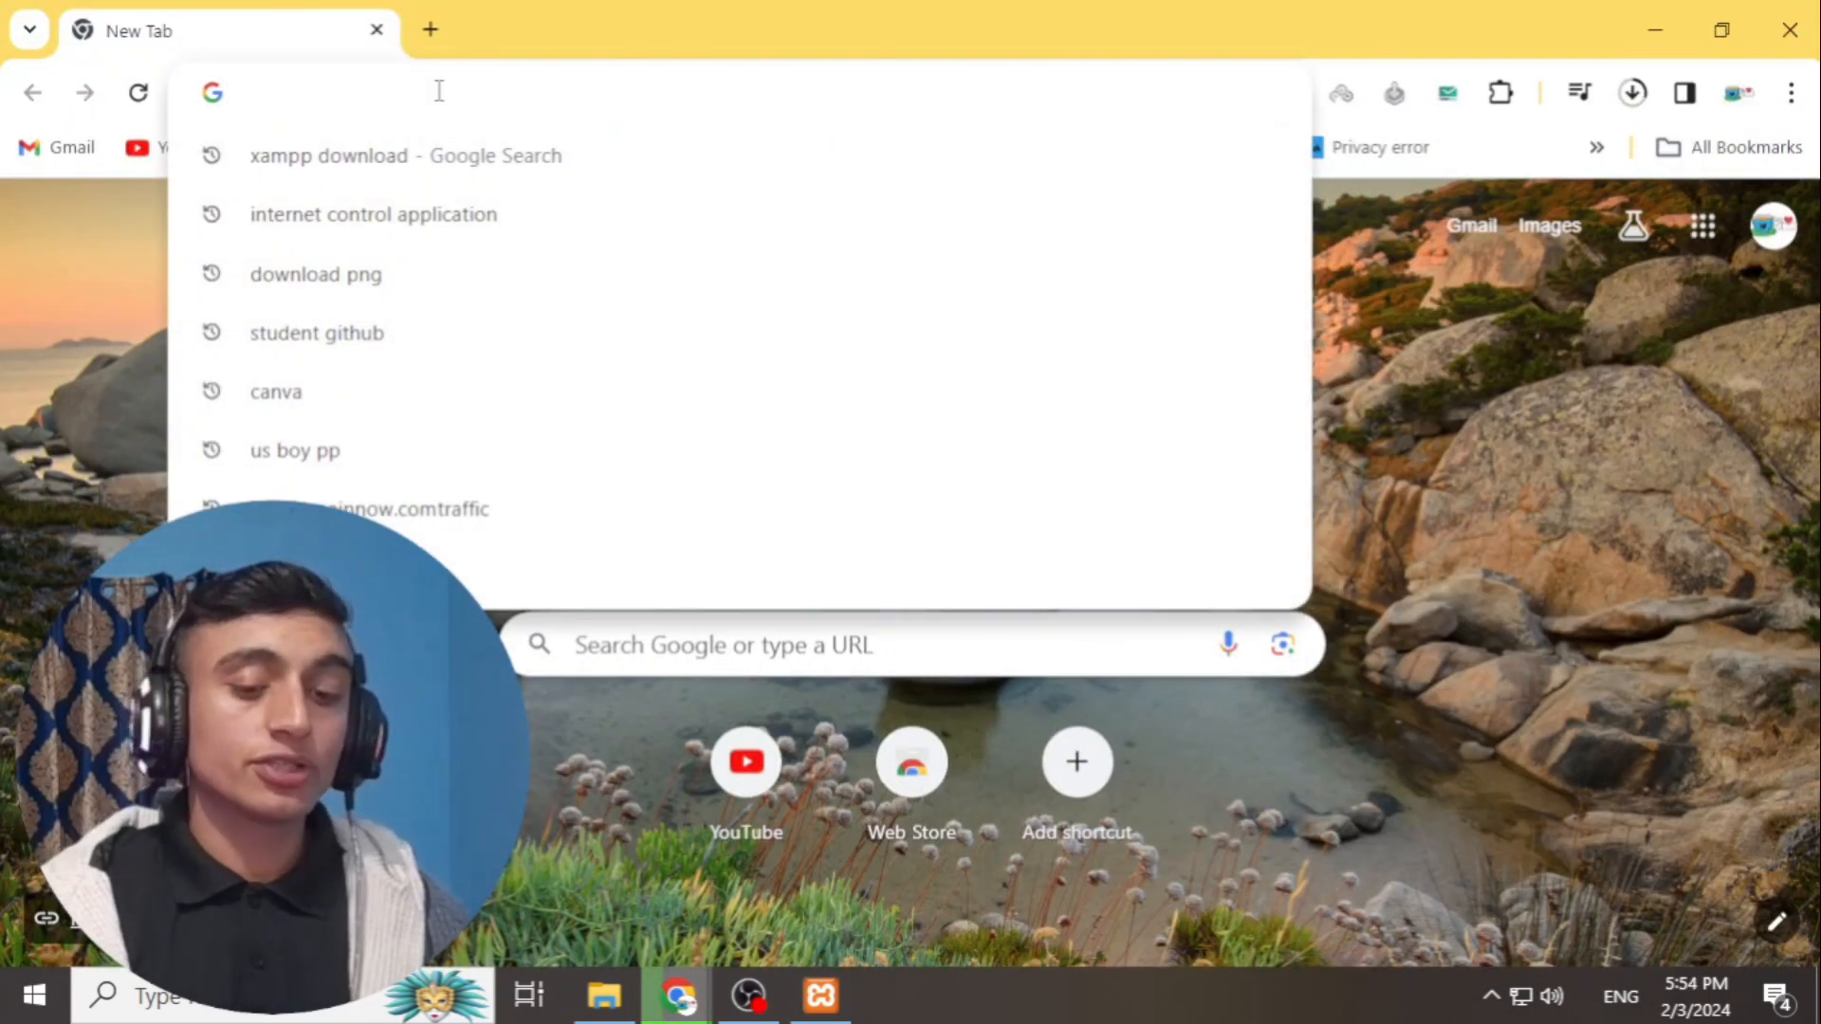
{"action": "type", "text": "localhost/"}
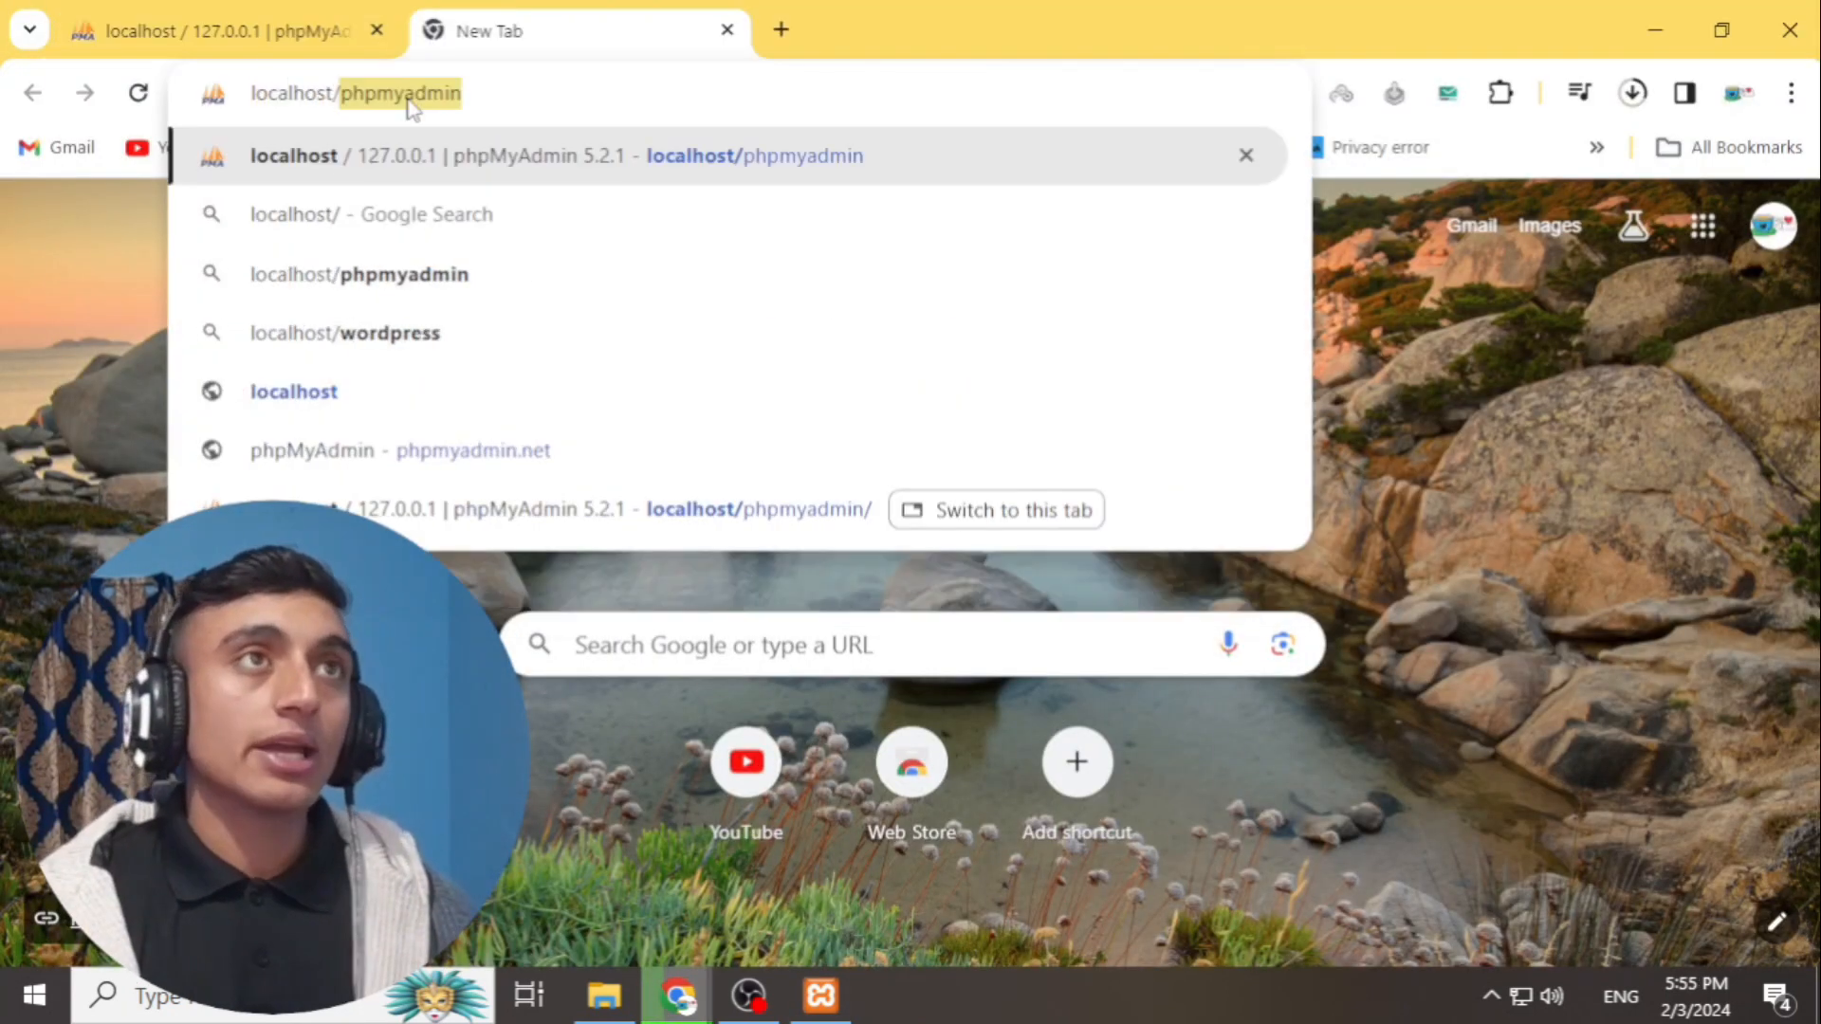
{"action": "type", "text": "teal"}
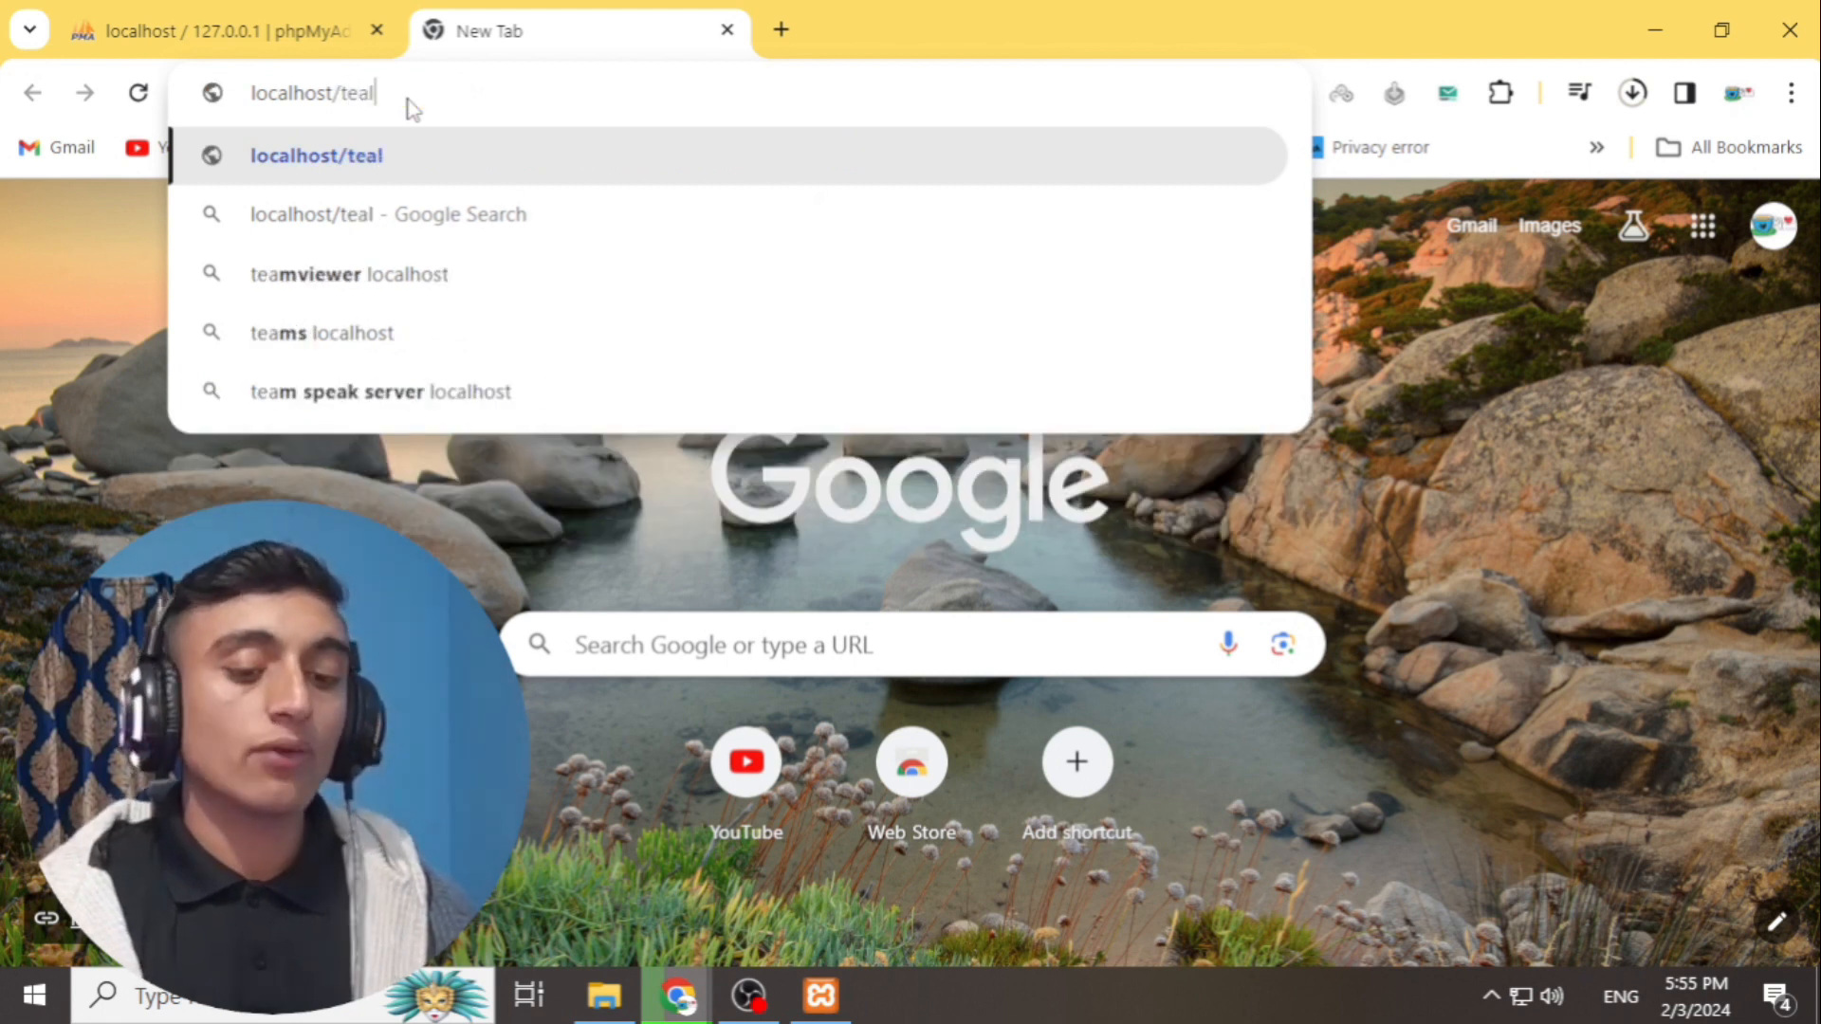
{"action": "type", "text": "over"}
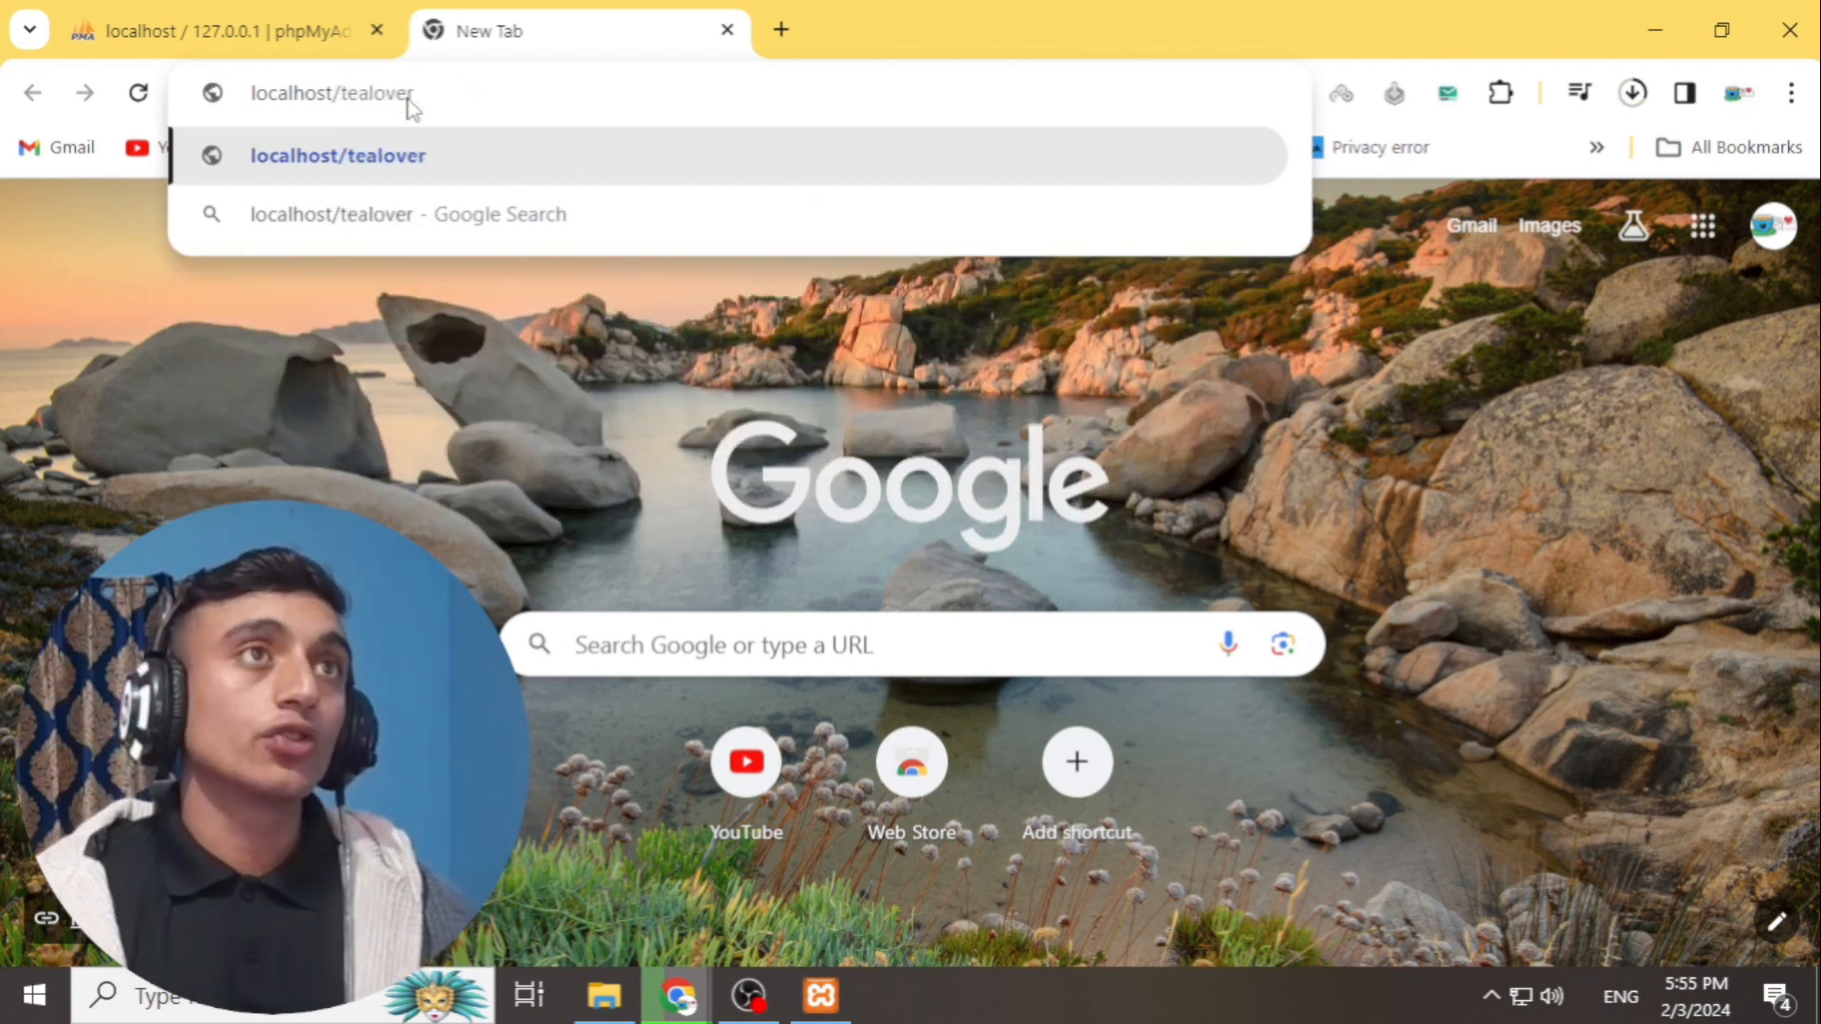
{"action": "left_click", "coordinate": [190, 30]}
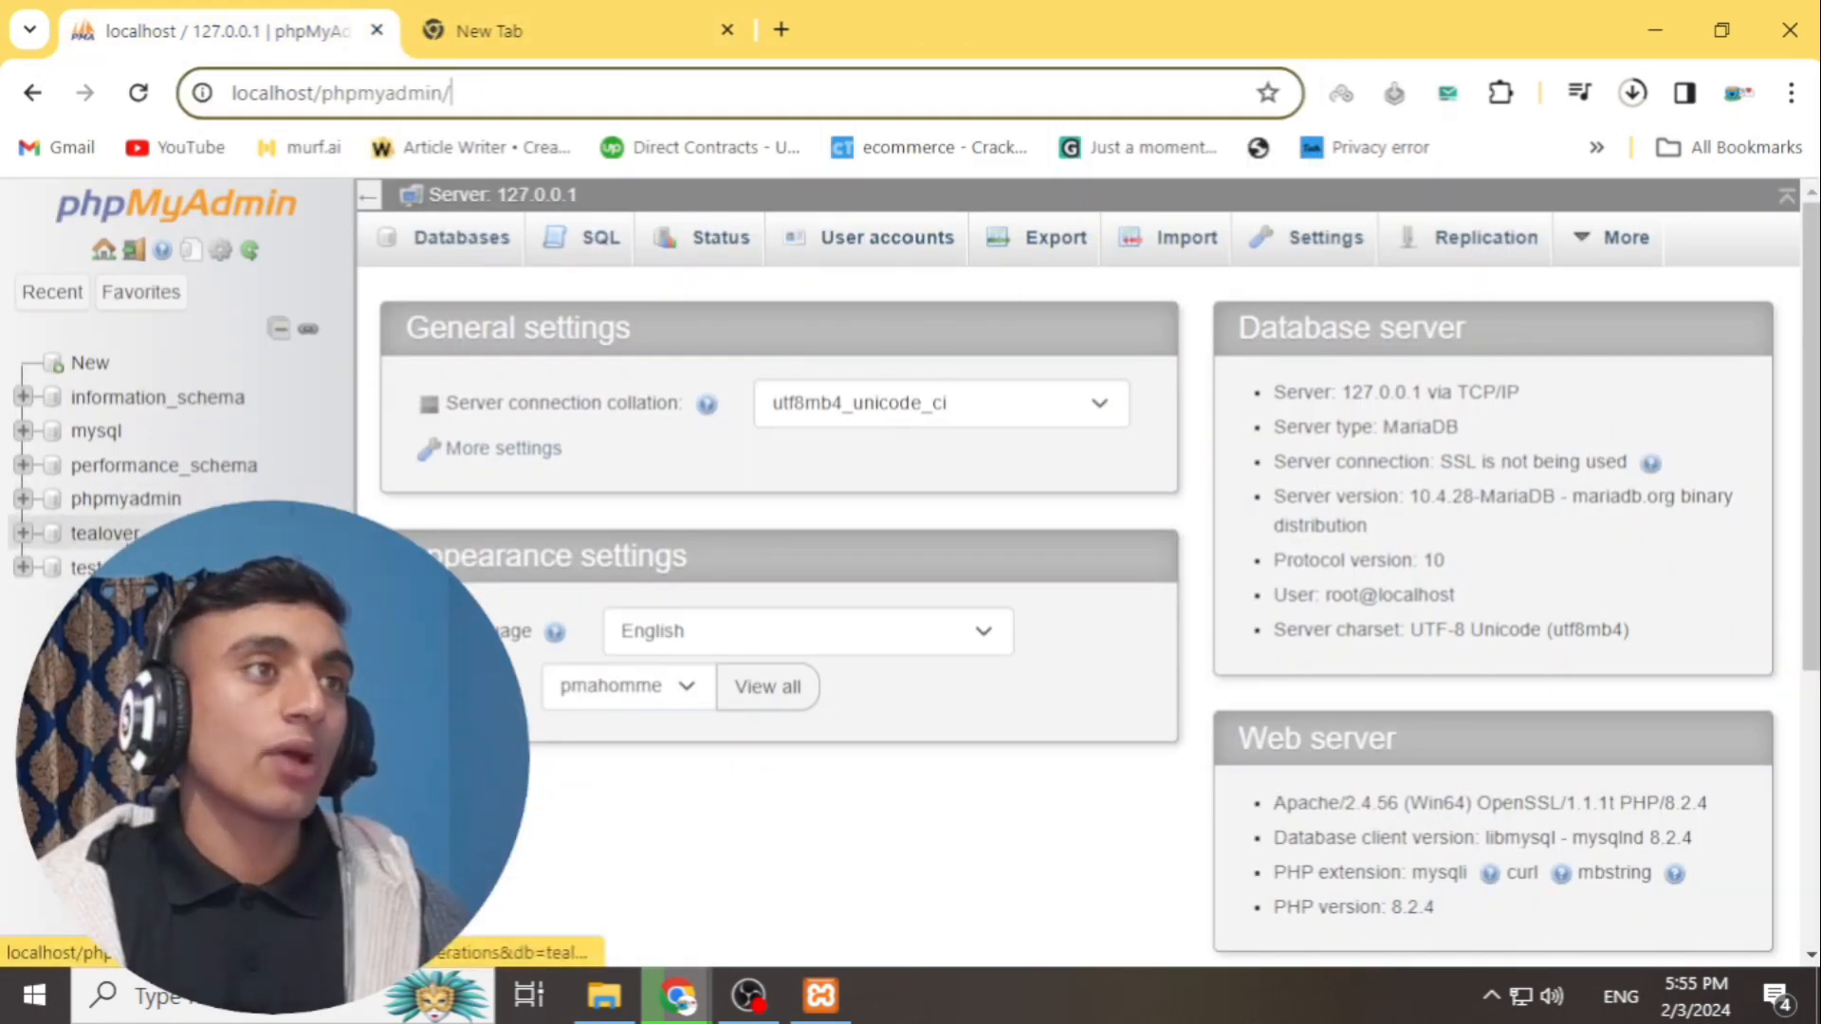
{"action": "left_click", "coordinate": [464, 19]}
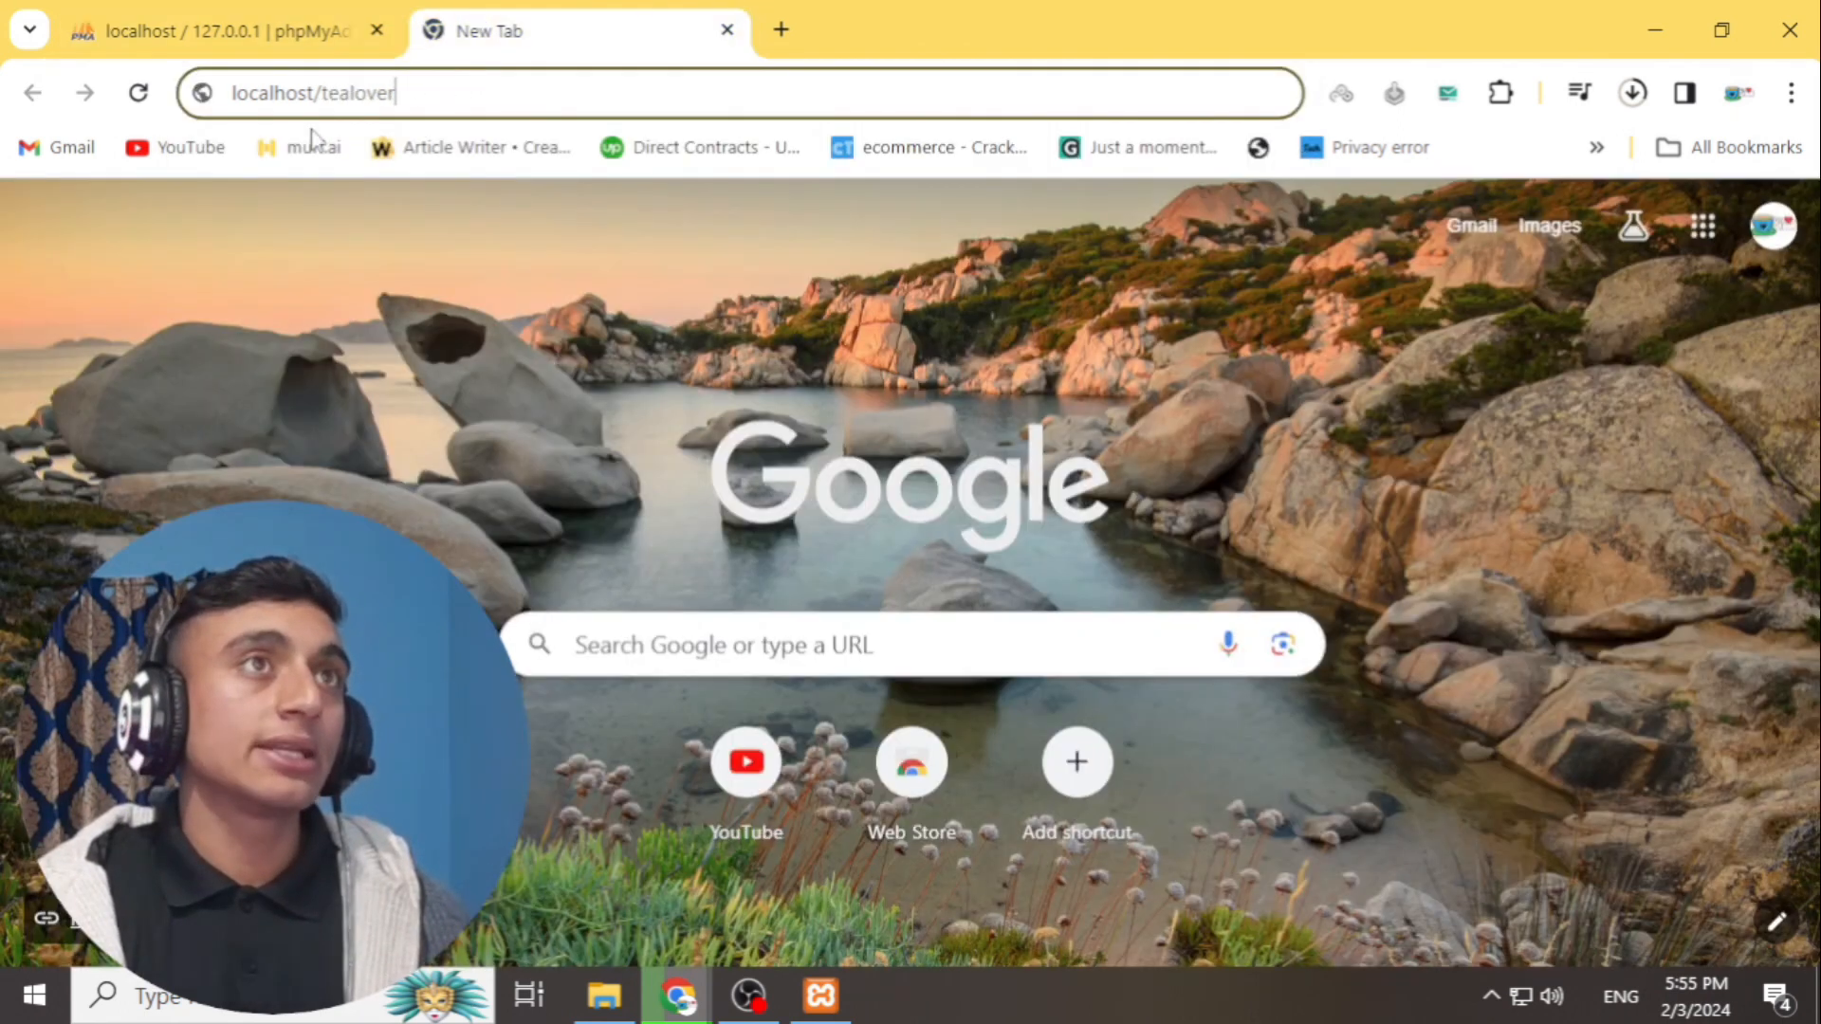
{"action": "key", "text": "Return"}
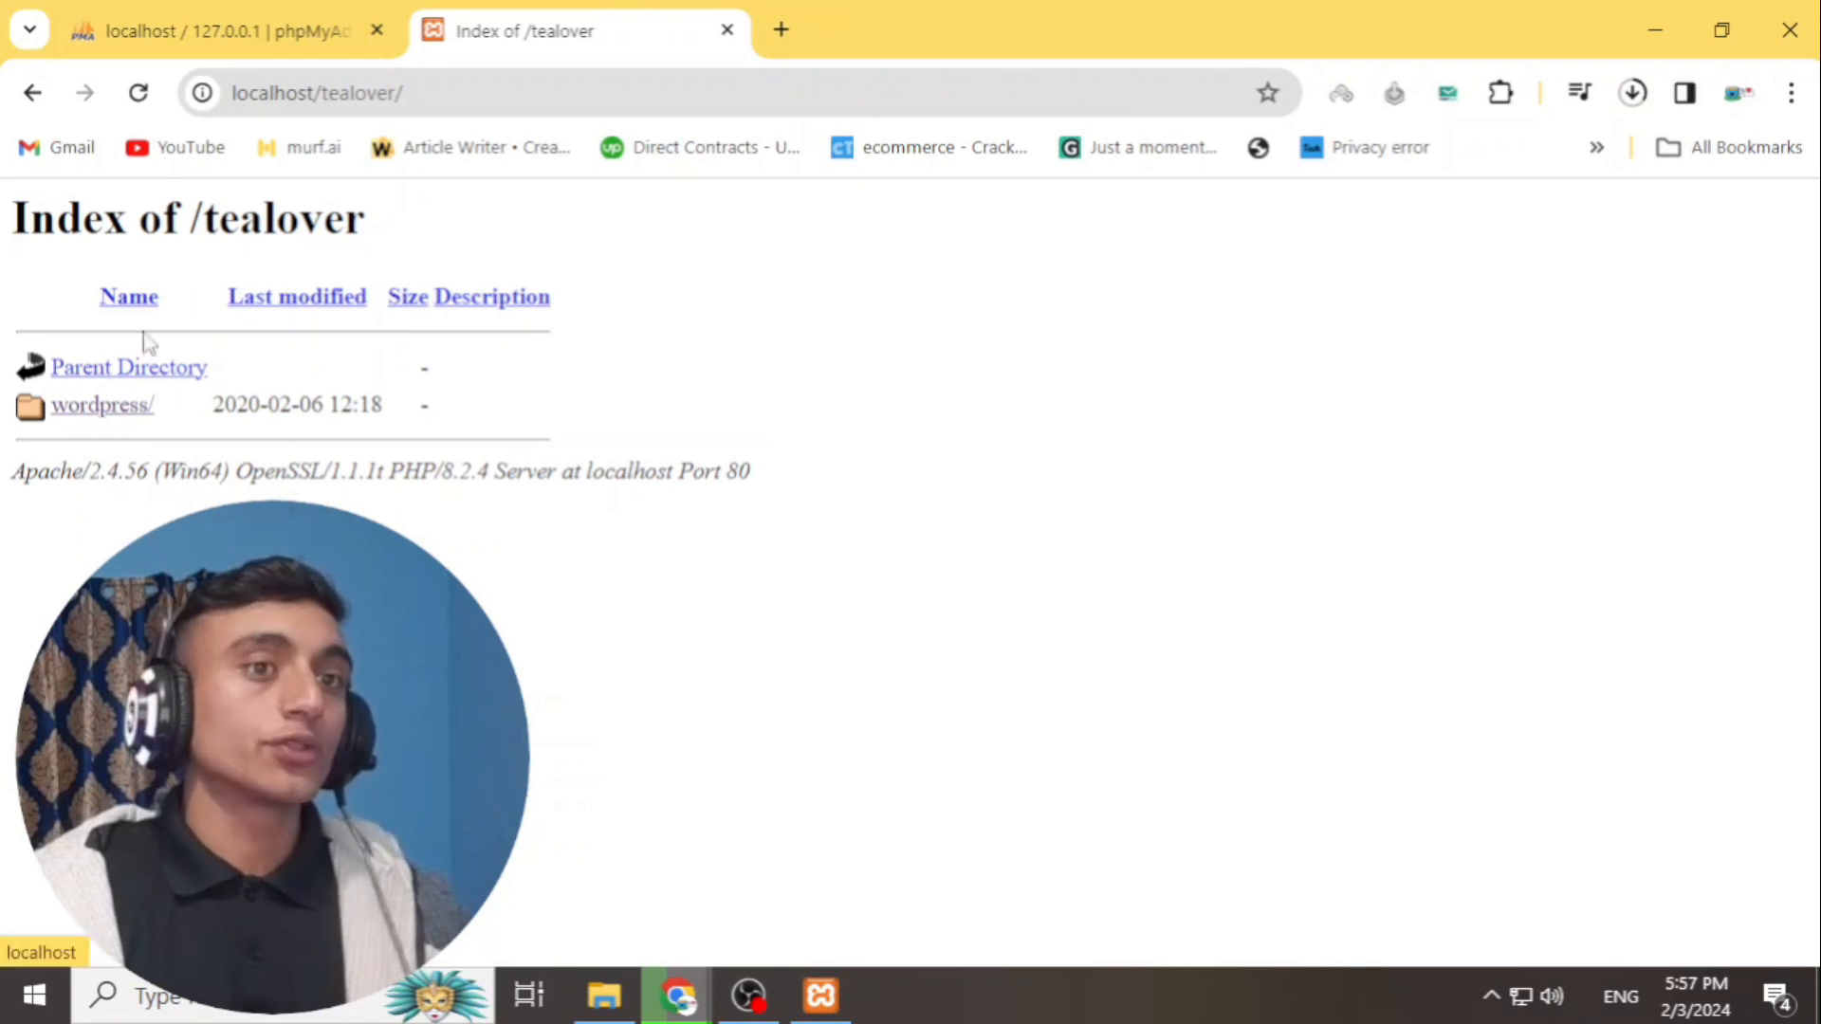
- Copy all 19 WordPress files from the htdocs\tealover\wordpress subfolder
{"action": "left_click", "coordinate": [603, 998]}
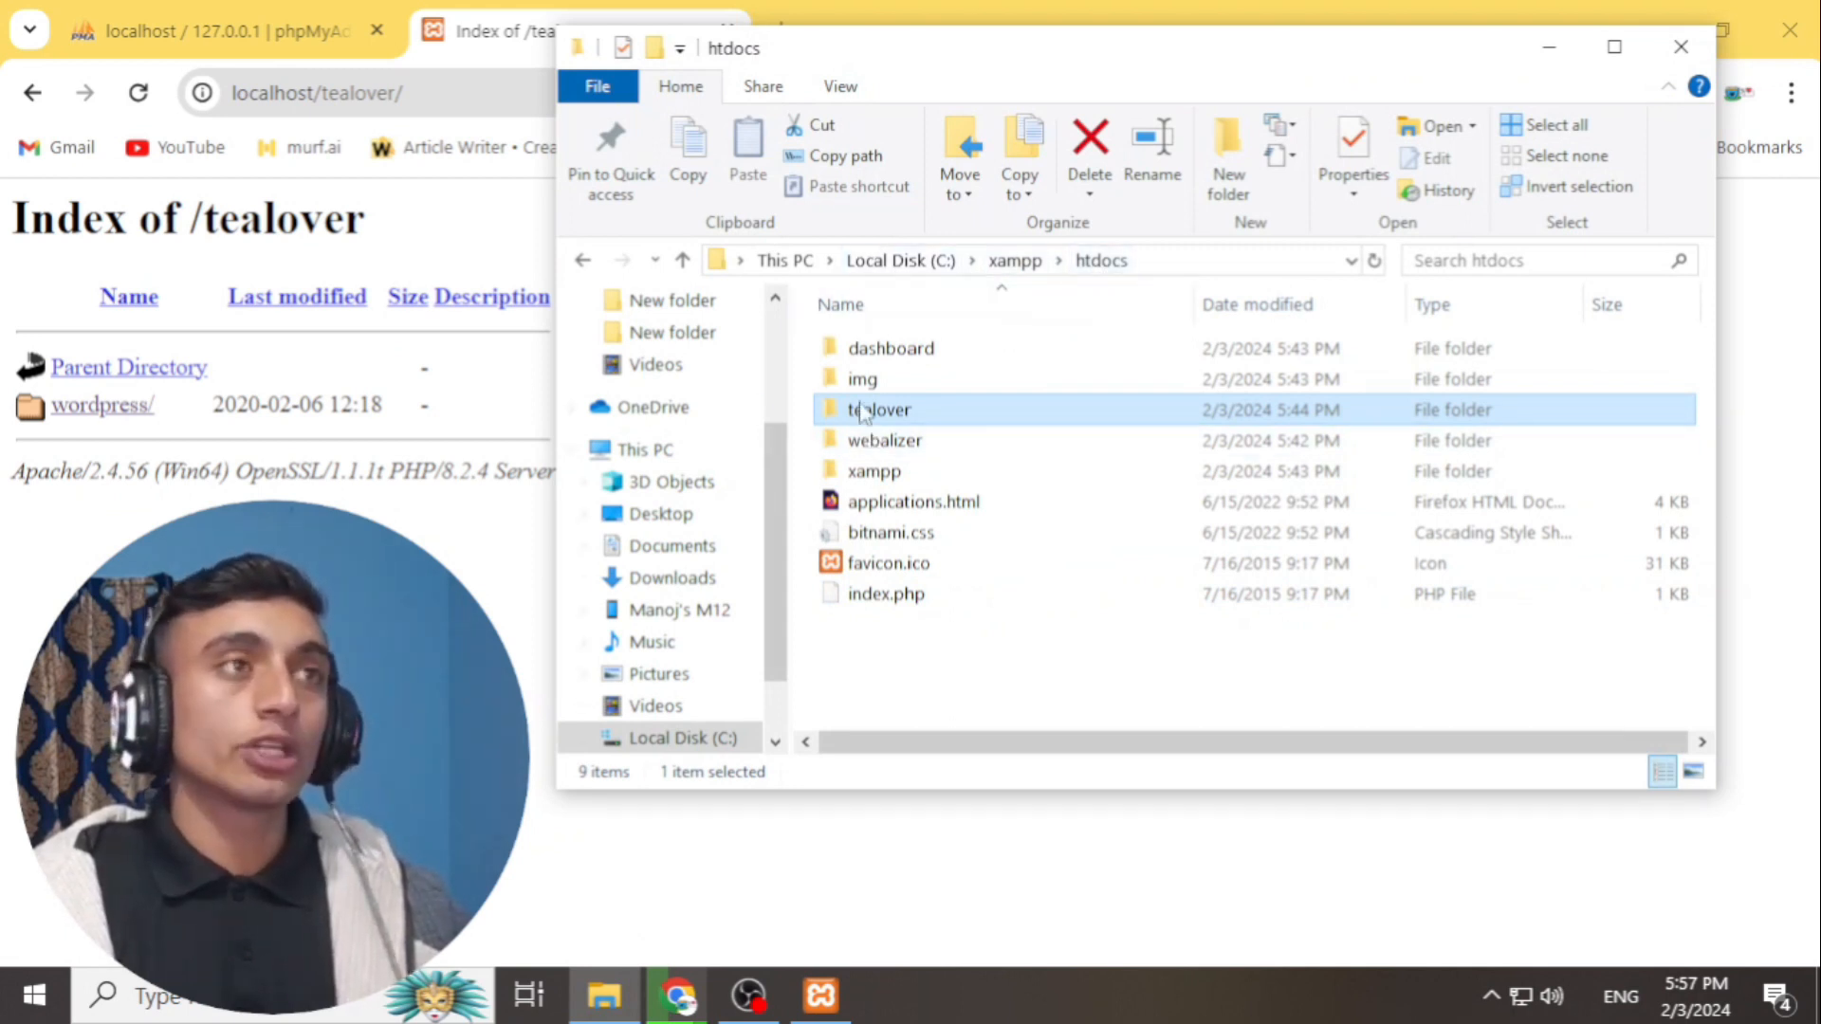
{"action": "double_click", "coordinate": [919, 409]}
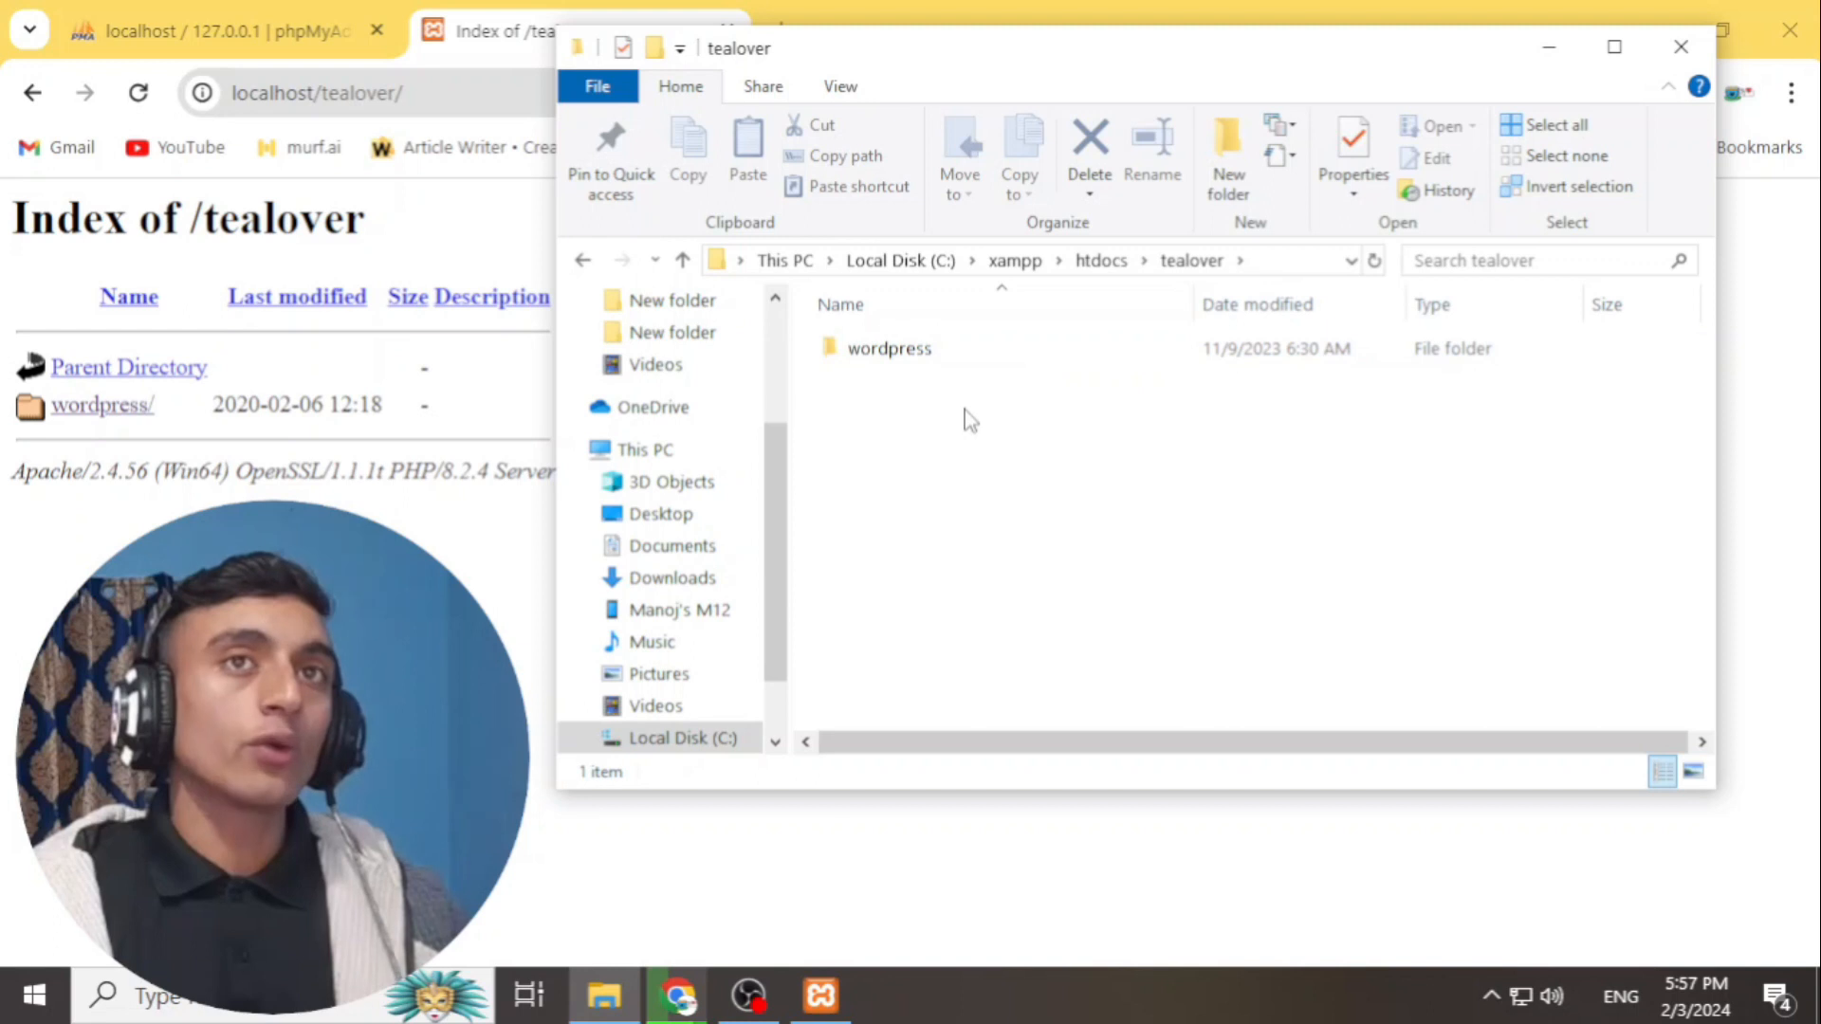
{"action": "double_click", "coordinate": [903, 355]}
{"action": "left_click", "coordinate": [910, 441]}
{"action": "key", "text": "ctrl+a"}
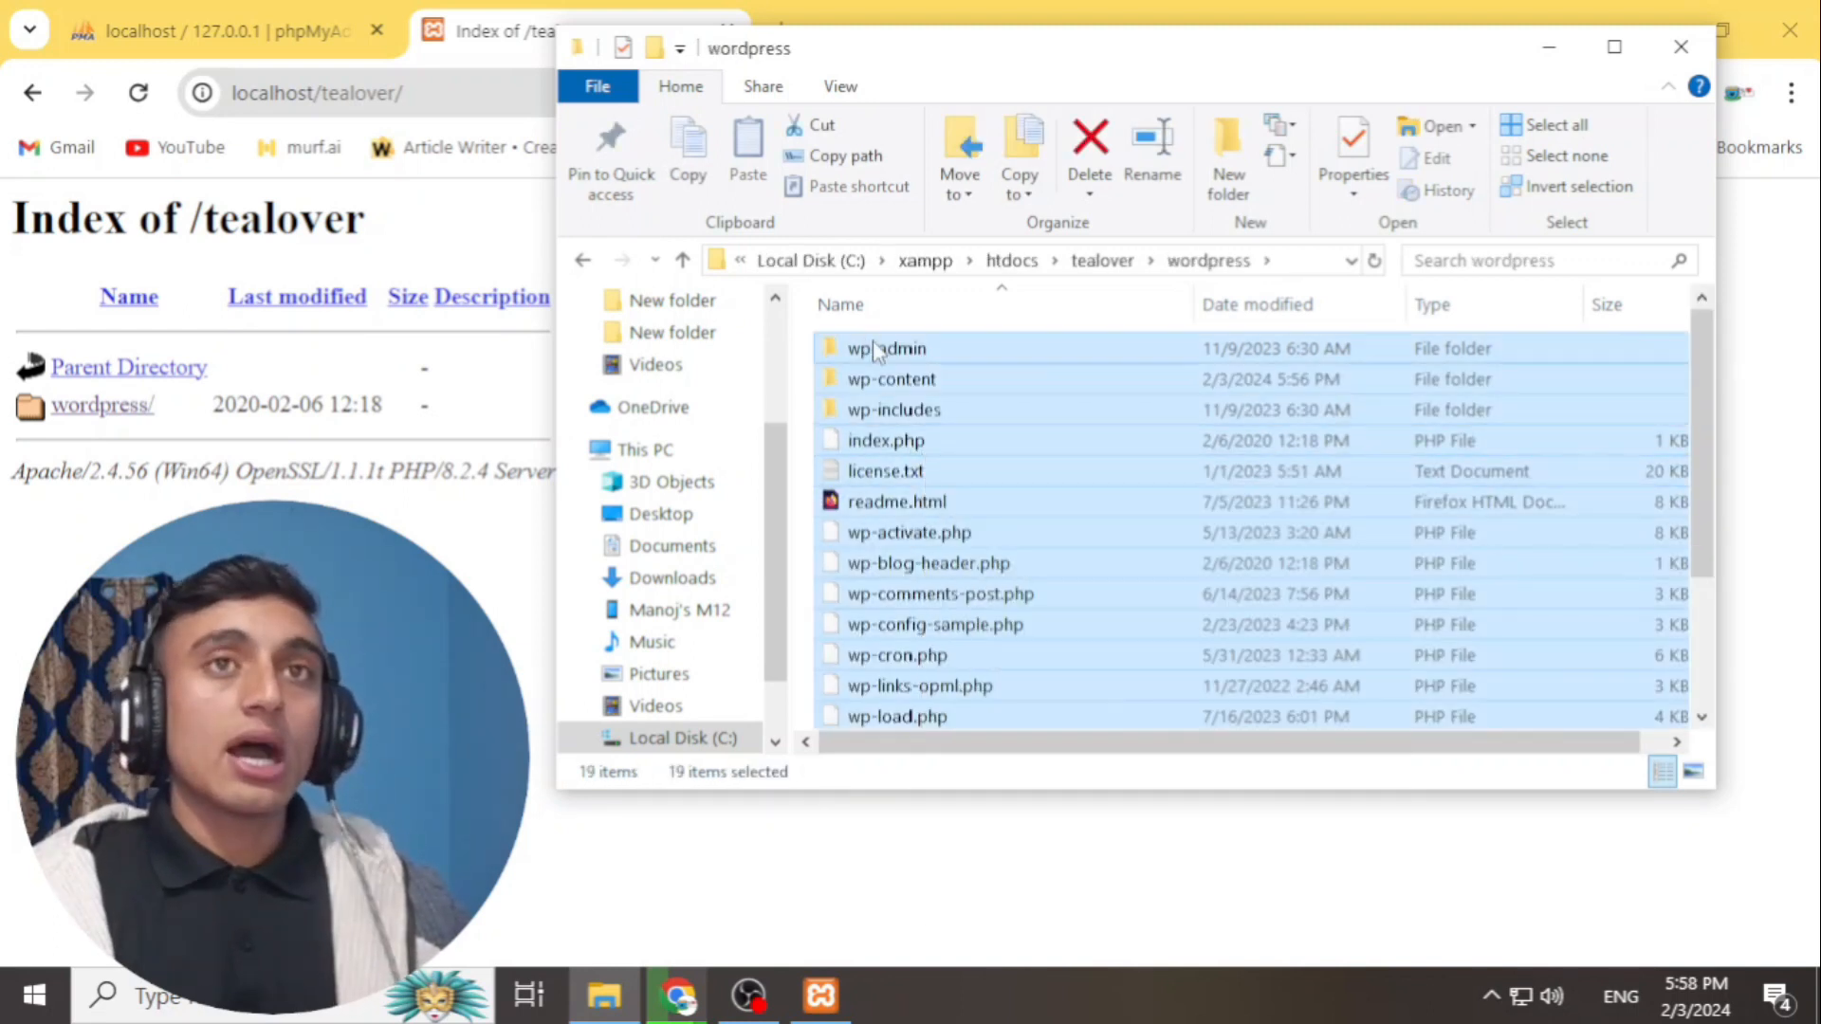
{"action": "right_click", "coordinate": [874, 347]}
{"action": "left_click", "coordinate": [964, 640]}
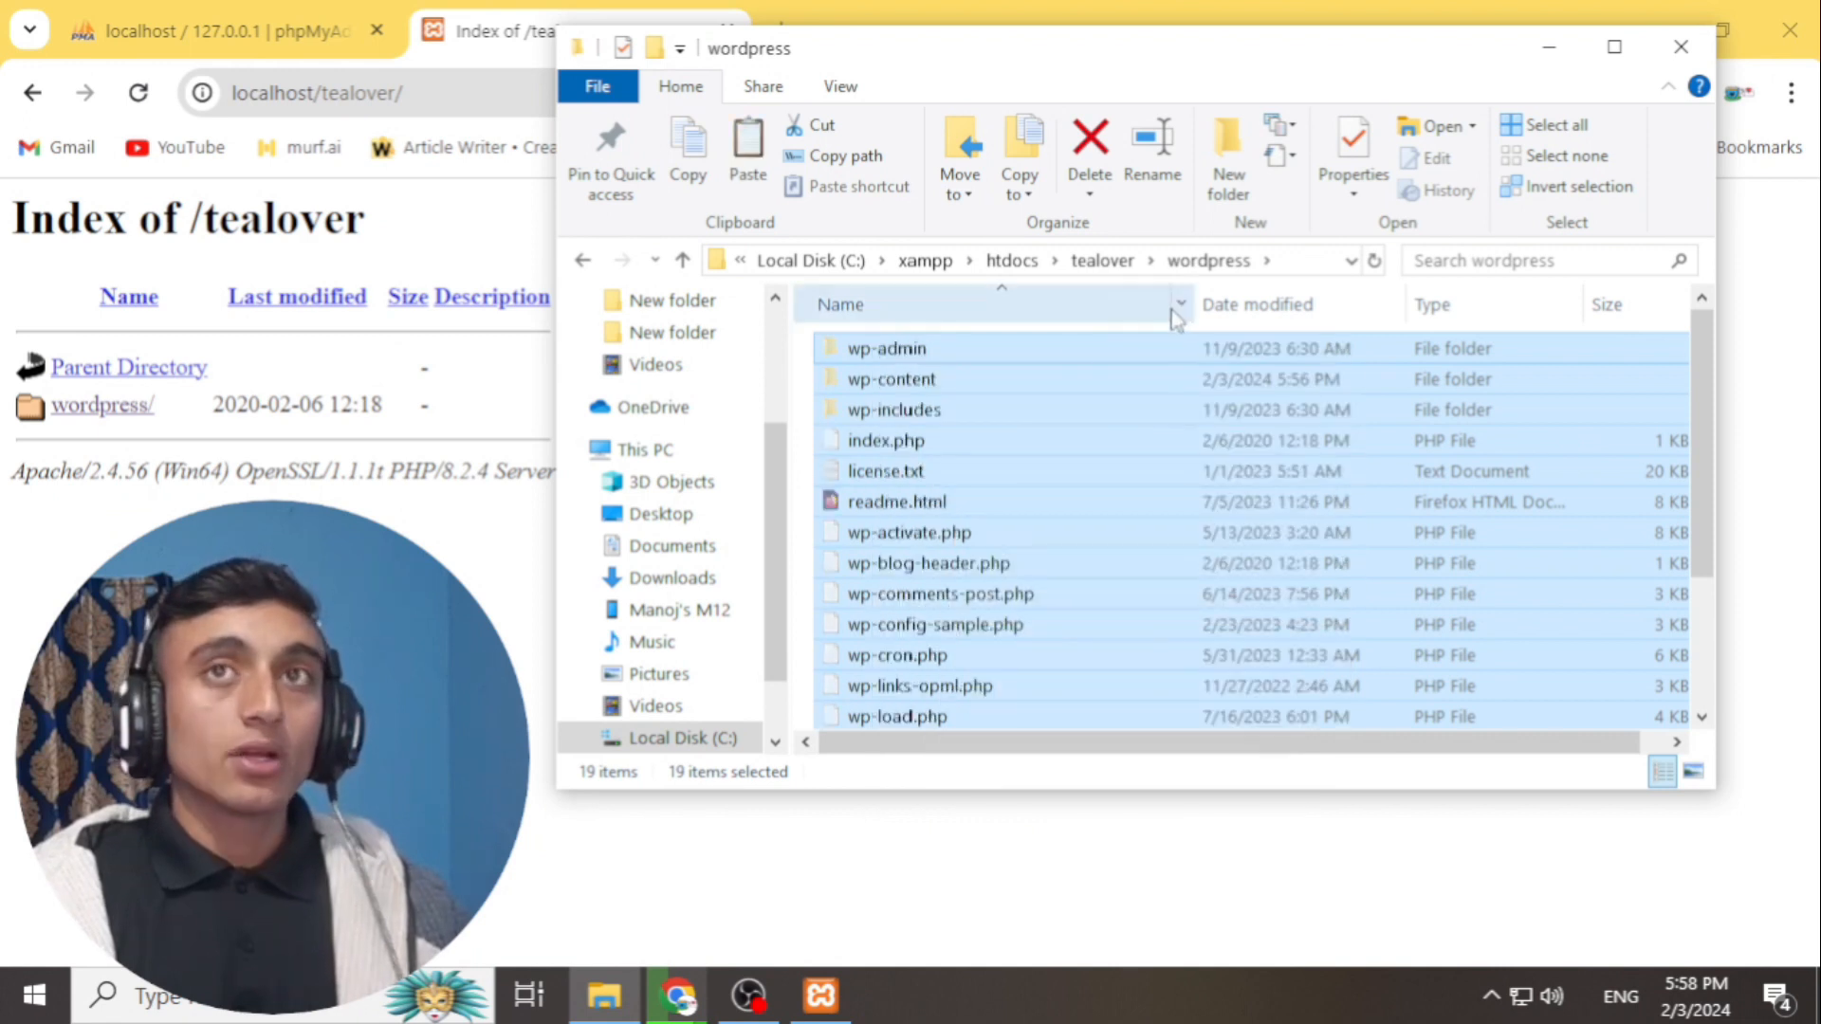
- Paste the files directly into tealover, delete the nested wordpress folder, and close File Explorer
{"action": "left_click", "coordinate": [1102, 260]}
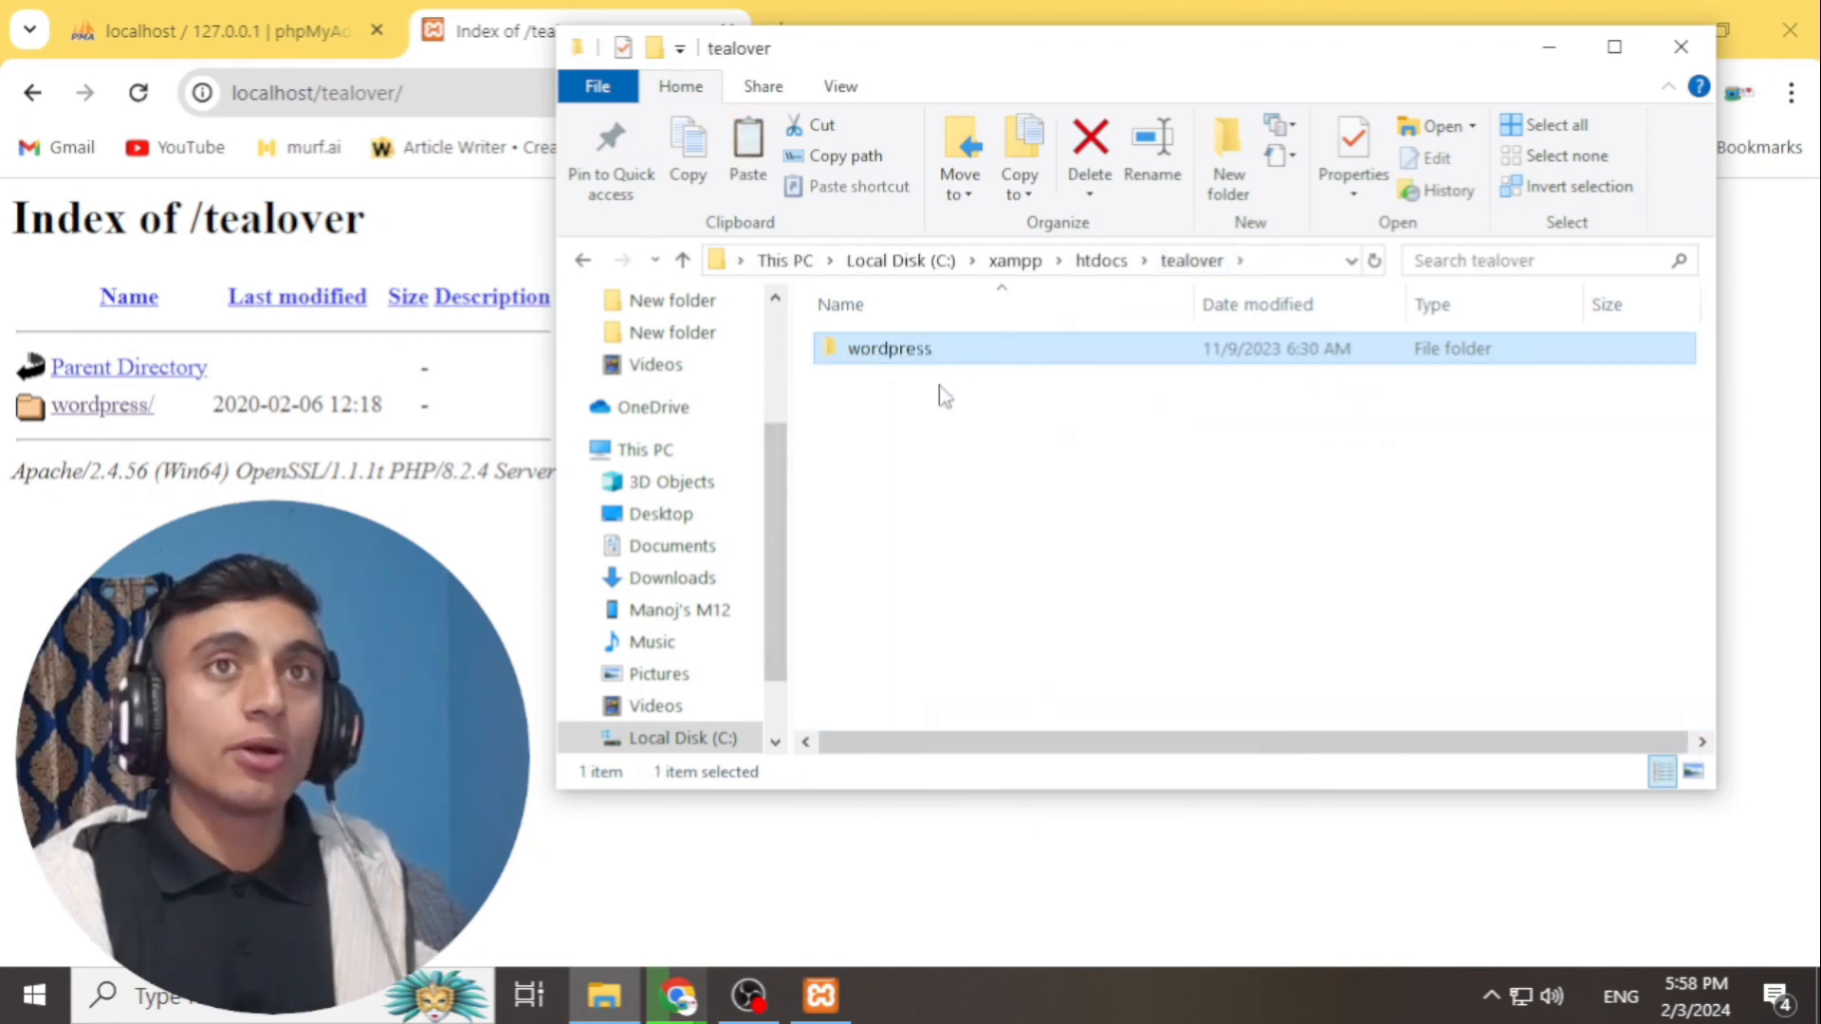
{"action": "right_click", "coordinate": [904, 450]}
{"action": "left_click", "coordinate": [986, 662]}
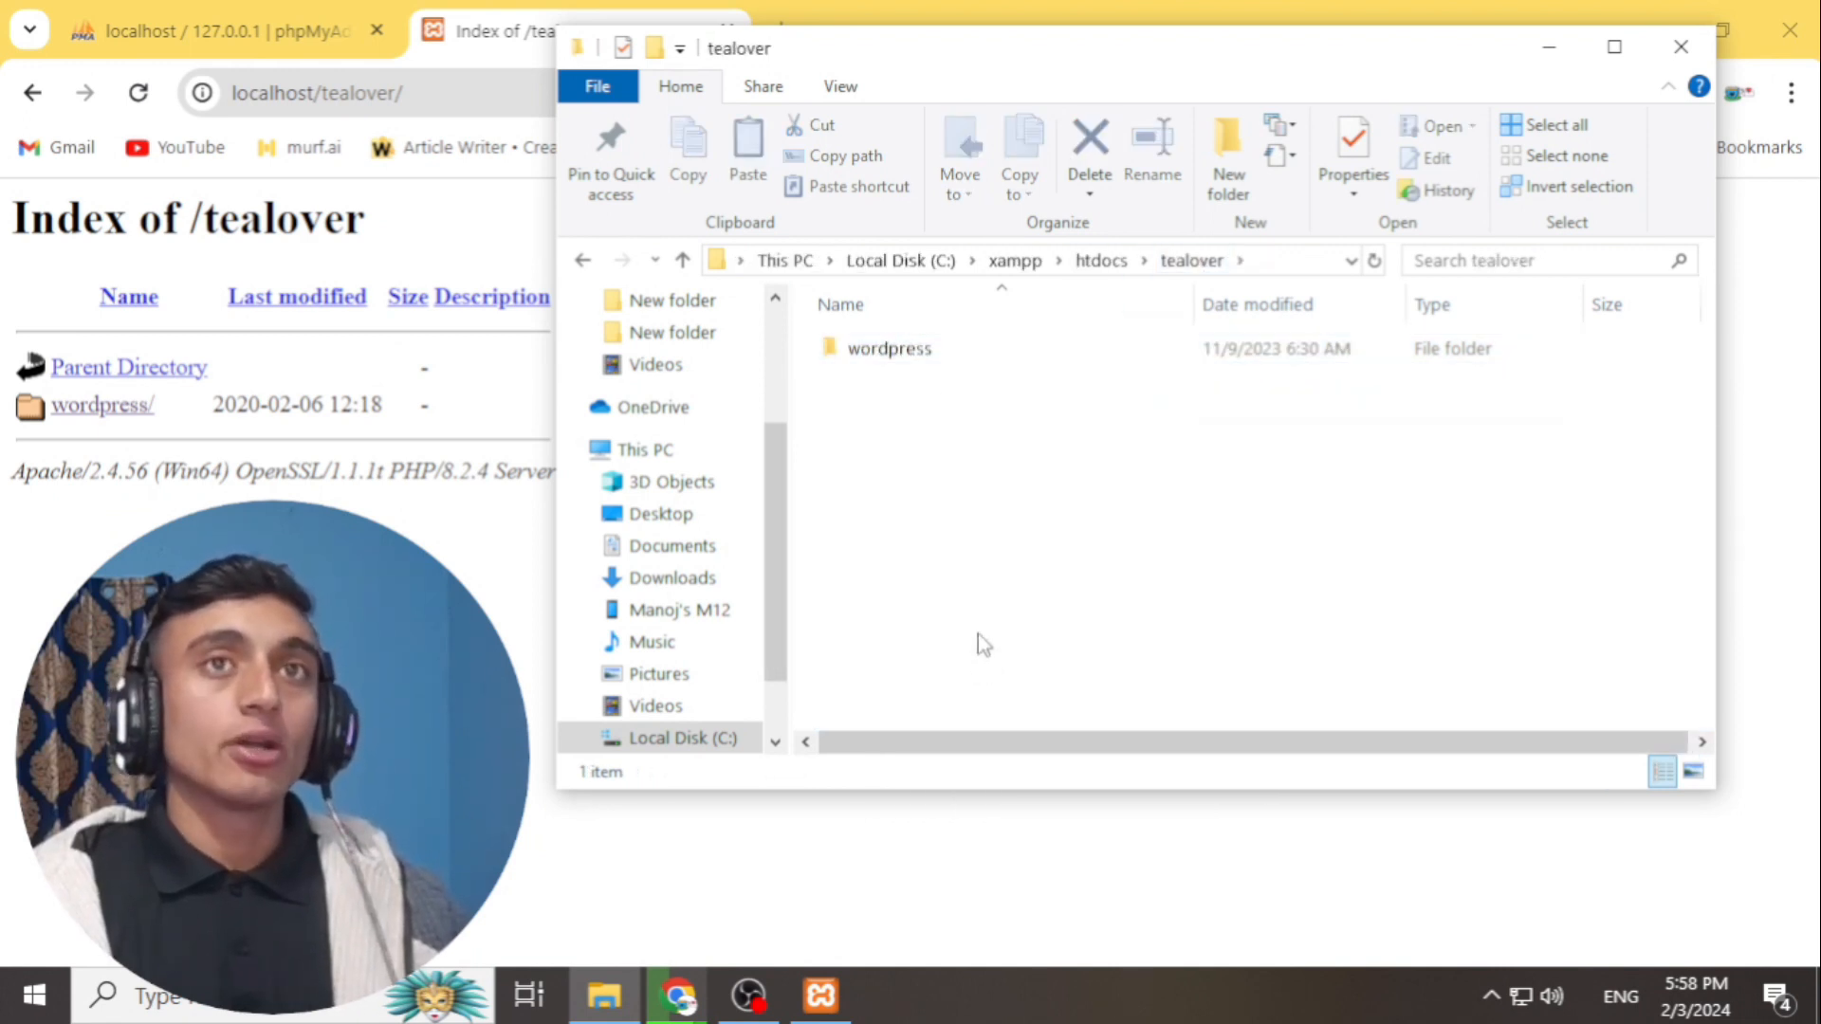
{"action": "left_click", "coordinate": [929, 353]}
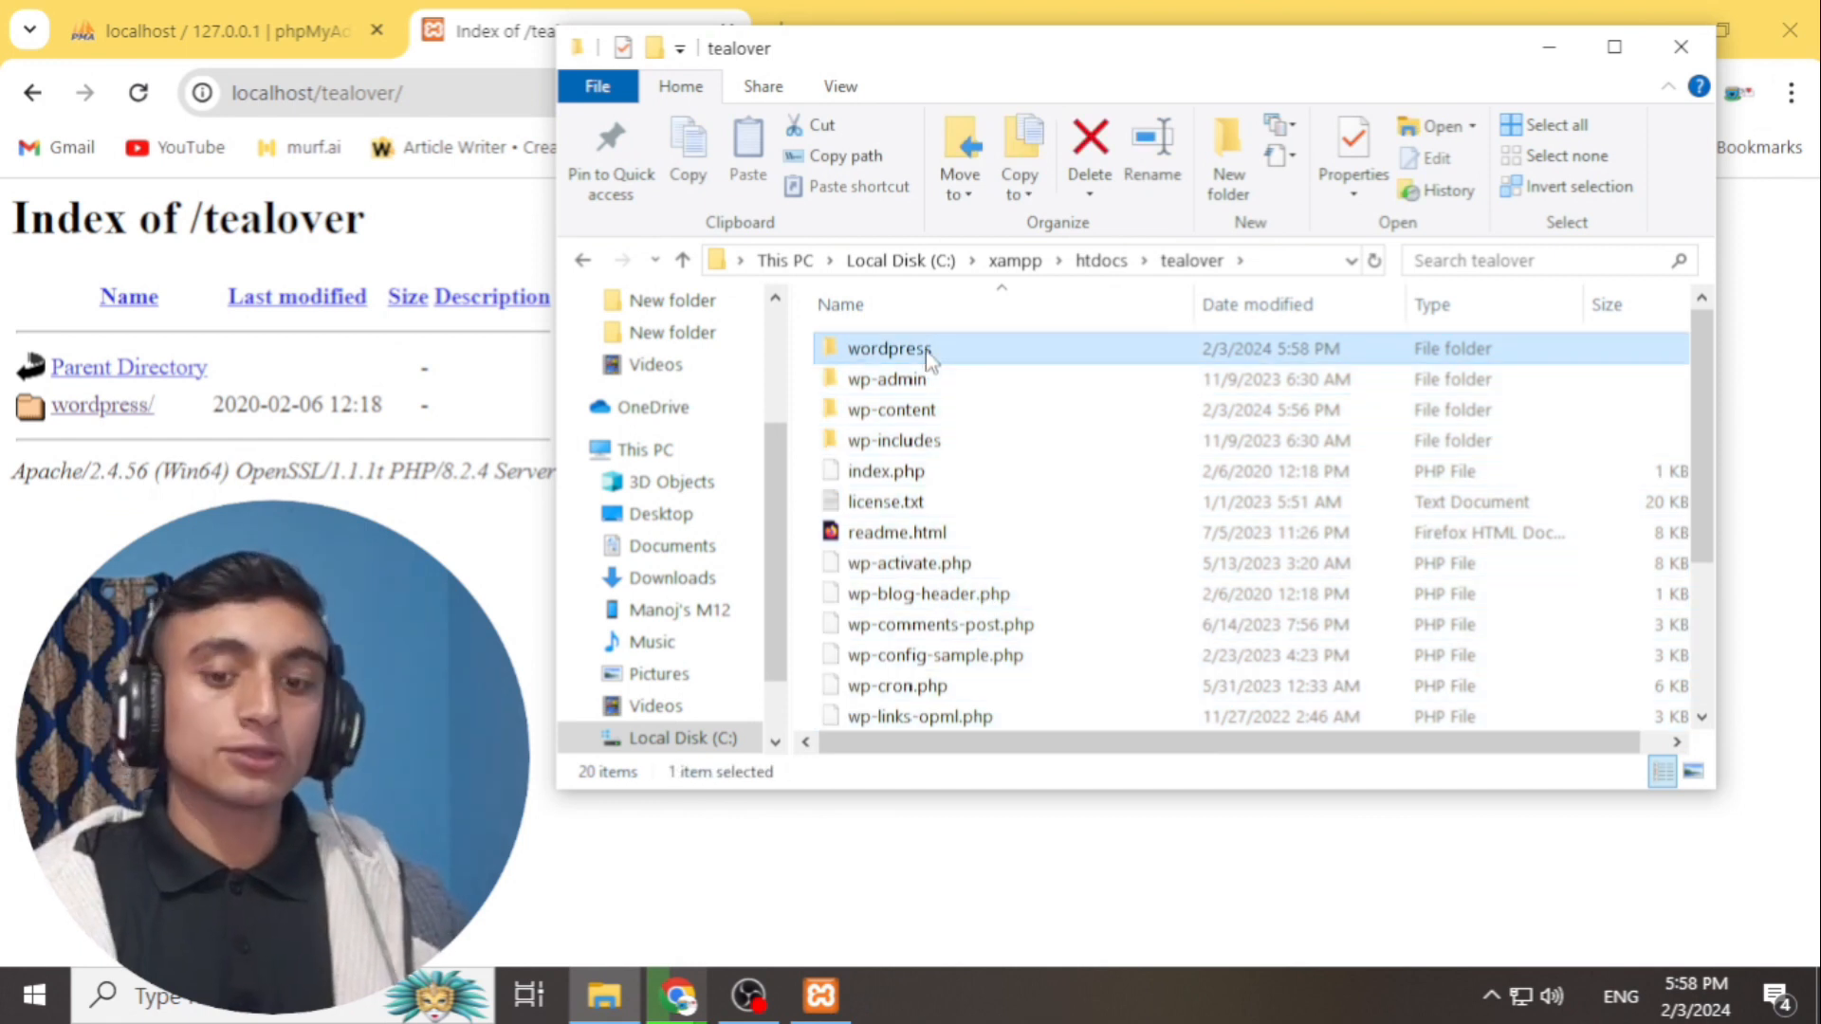
{"action": "key", "text": "Delete"}
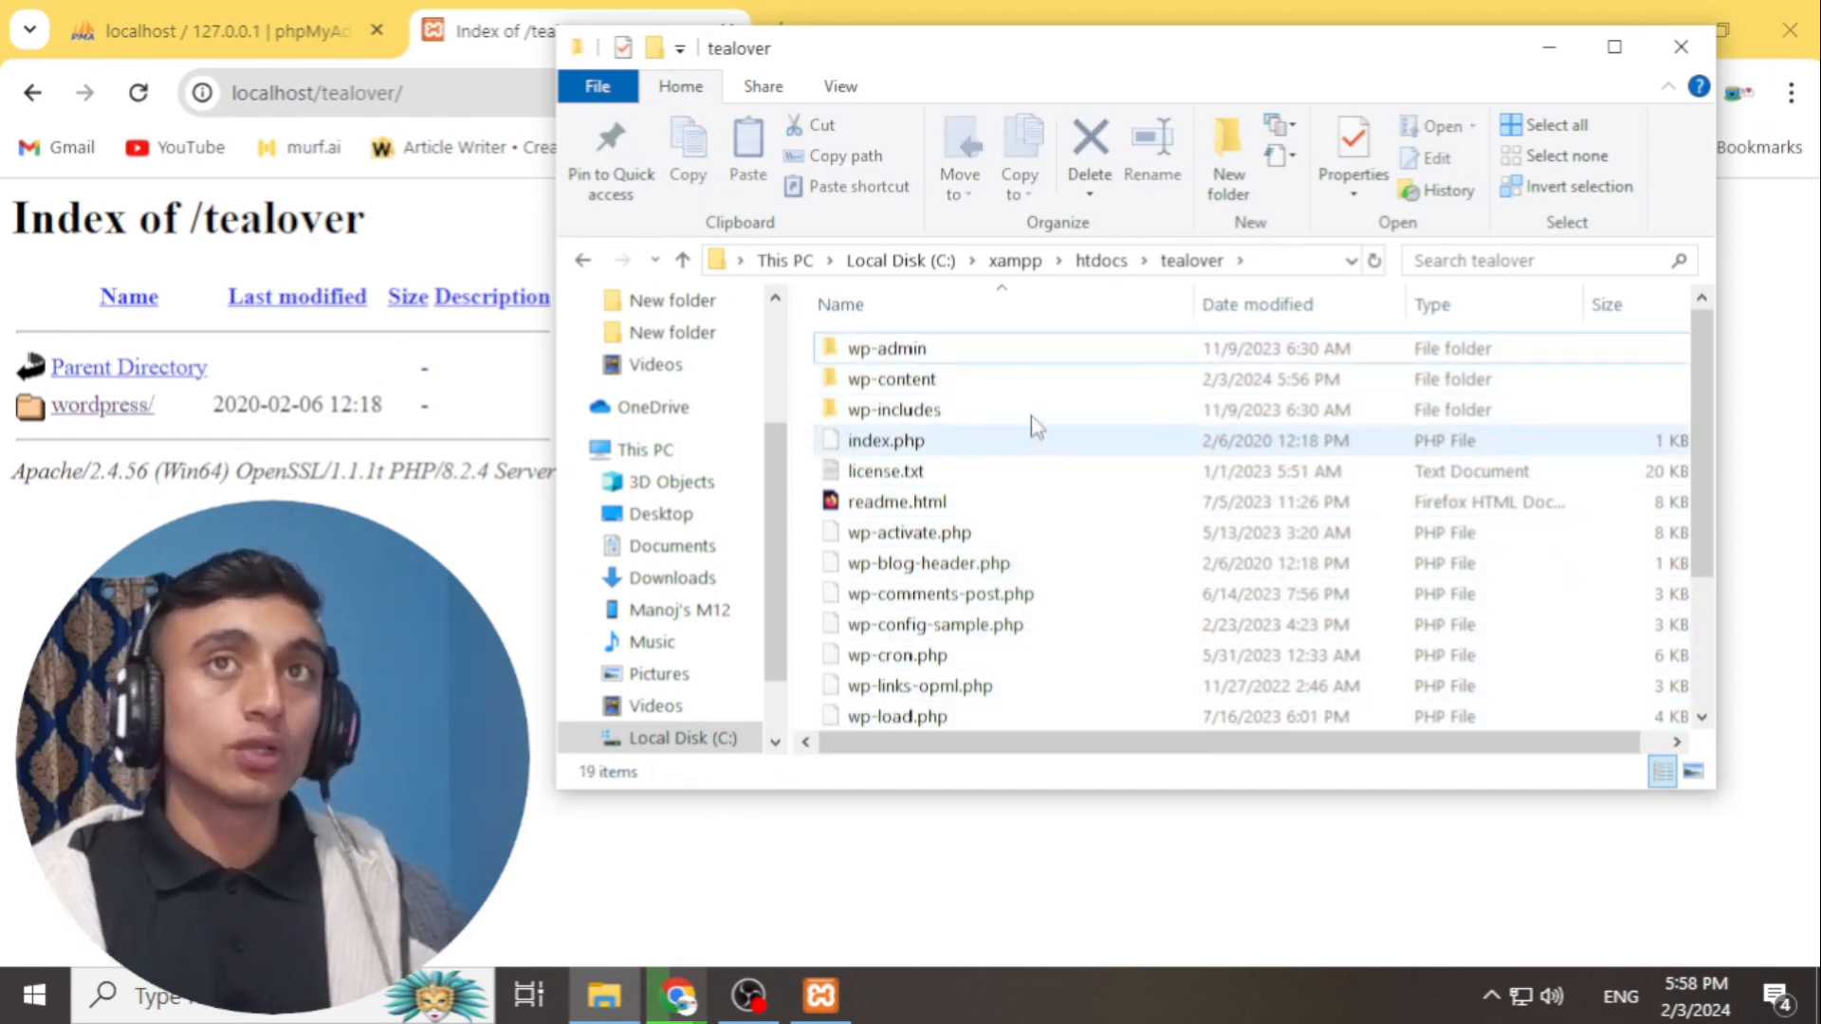
{"action": "left_click", "coordinate": [1681, 46]}
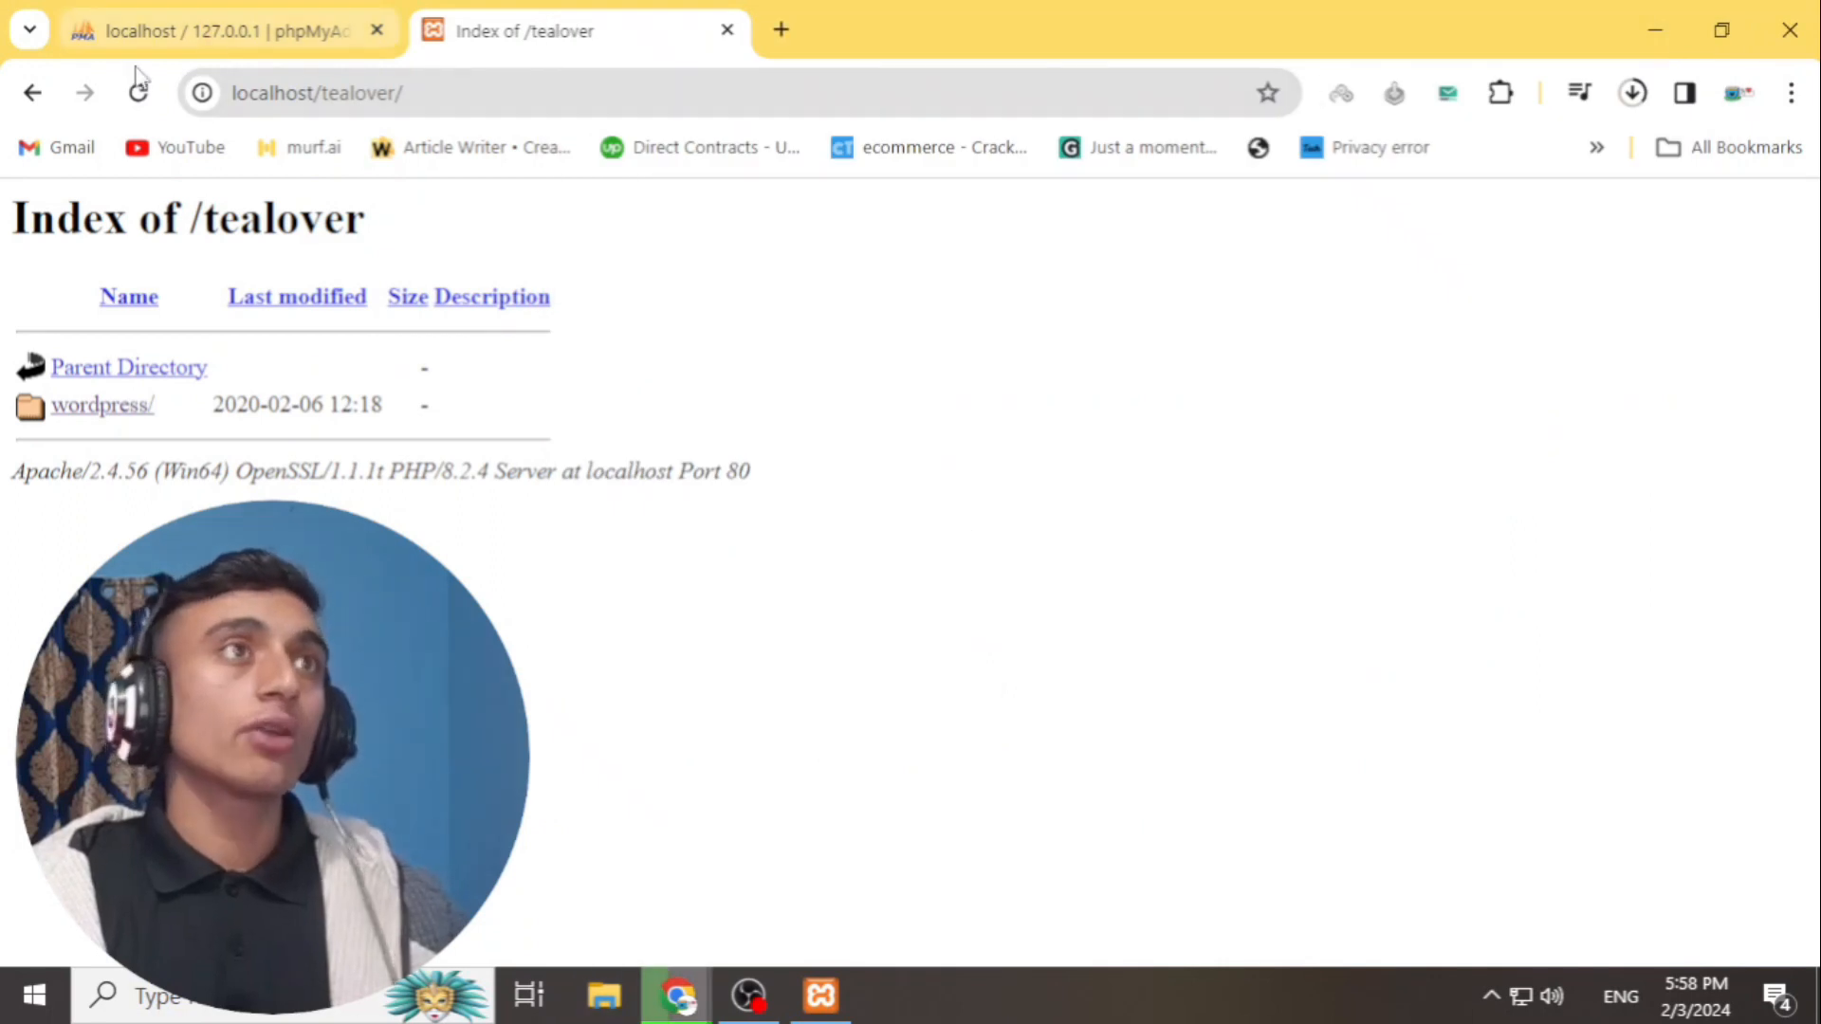
- Reload the tealover page, keep English, and continue past the welcome screen to the database form
{"action": "left_click", "coordinate": [139, 89]}
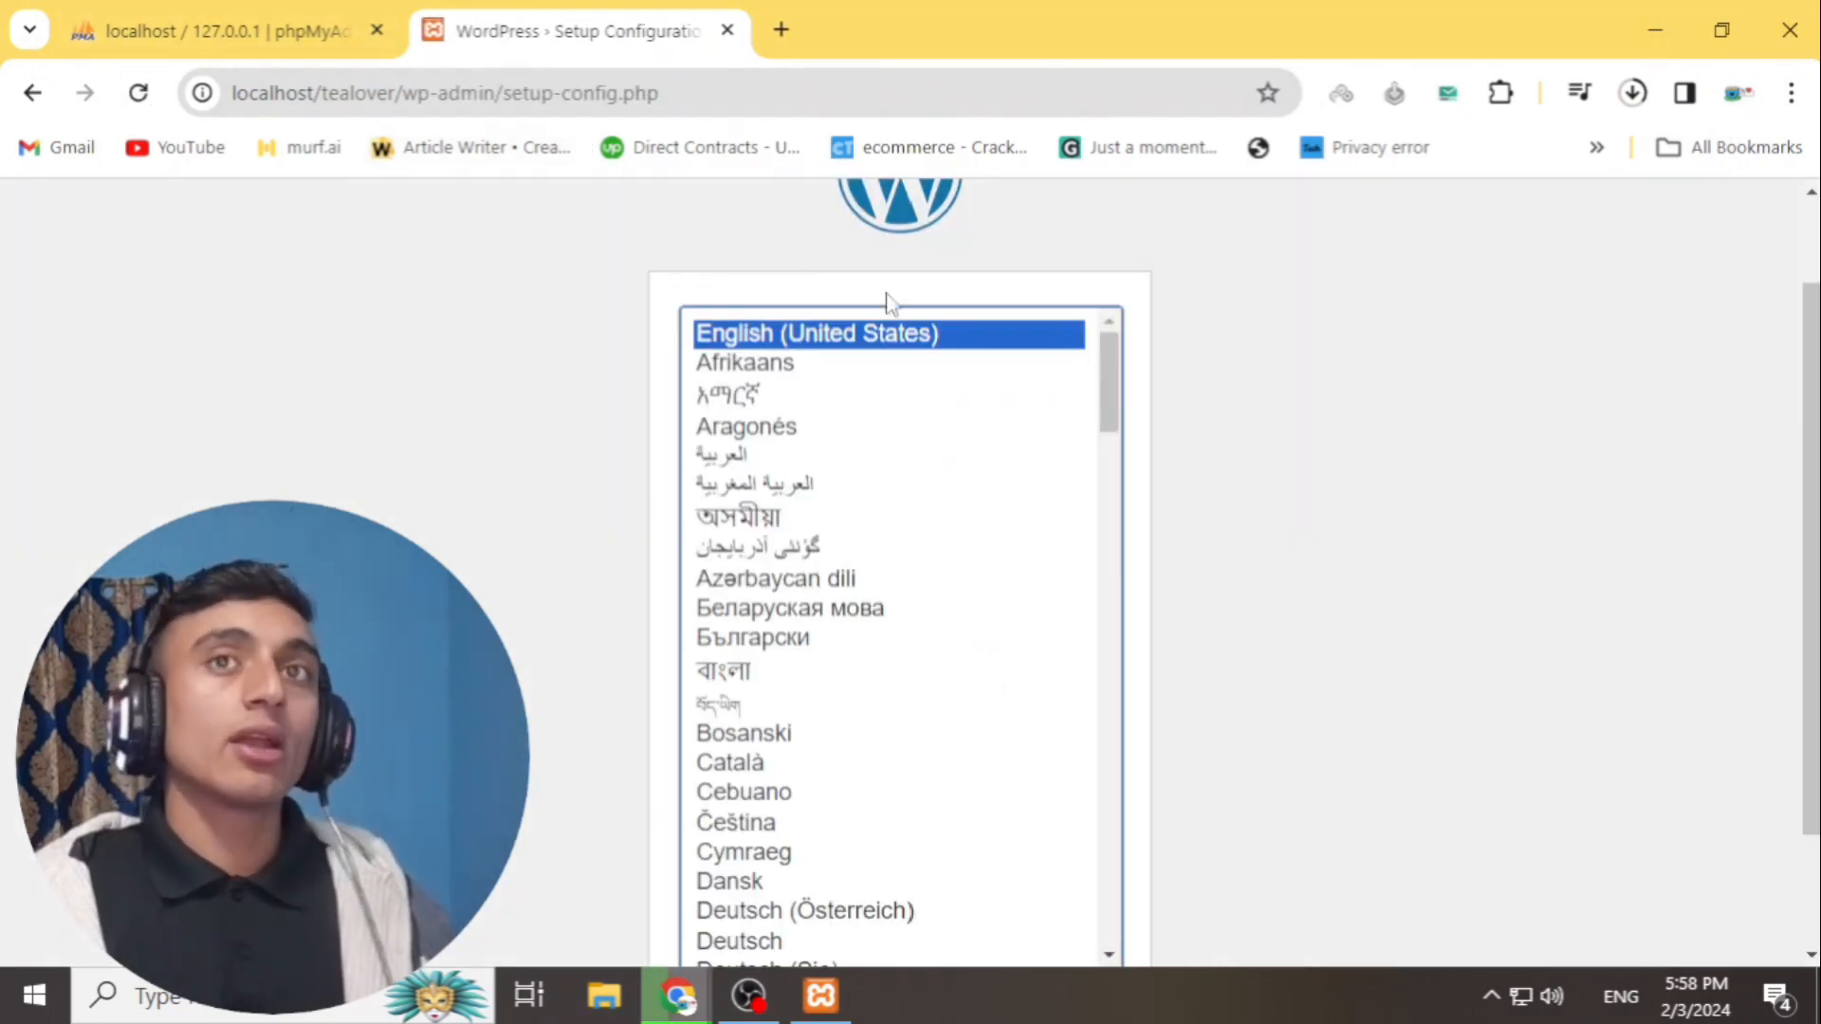
{"action": "scroll", "coordinate": [1227, 313], "scroll_direction": "down", "scroll_amount": 2}
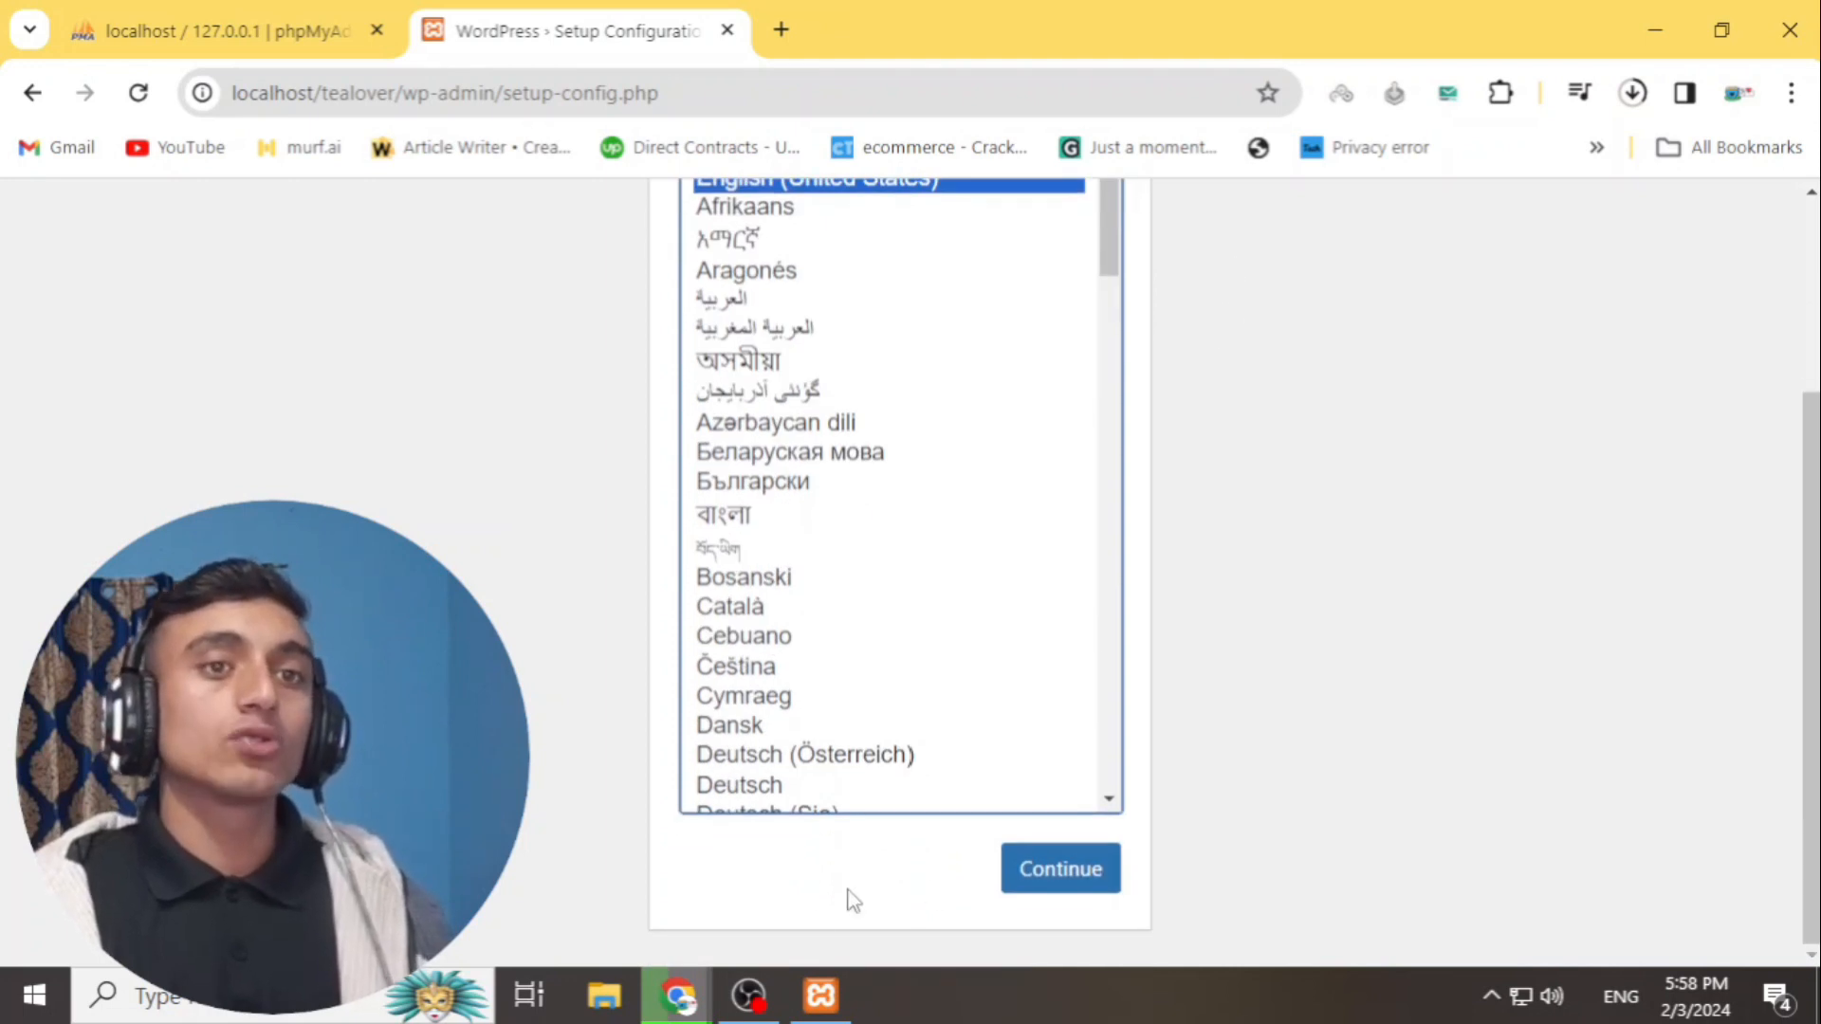
{"action": "left_click", "coordinate": [1034, 868]}
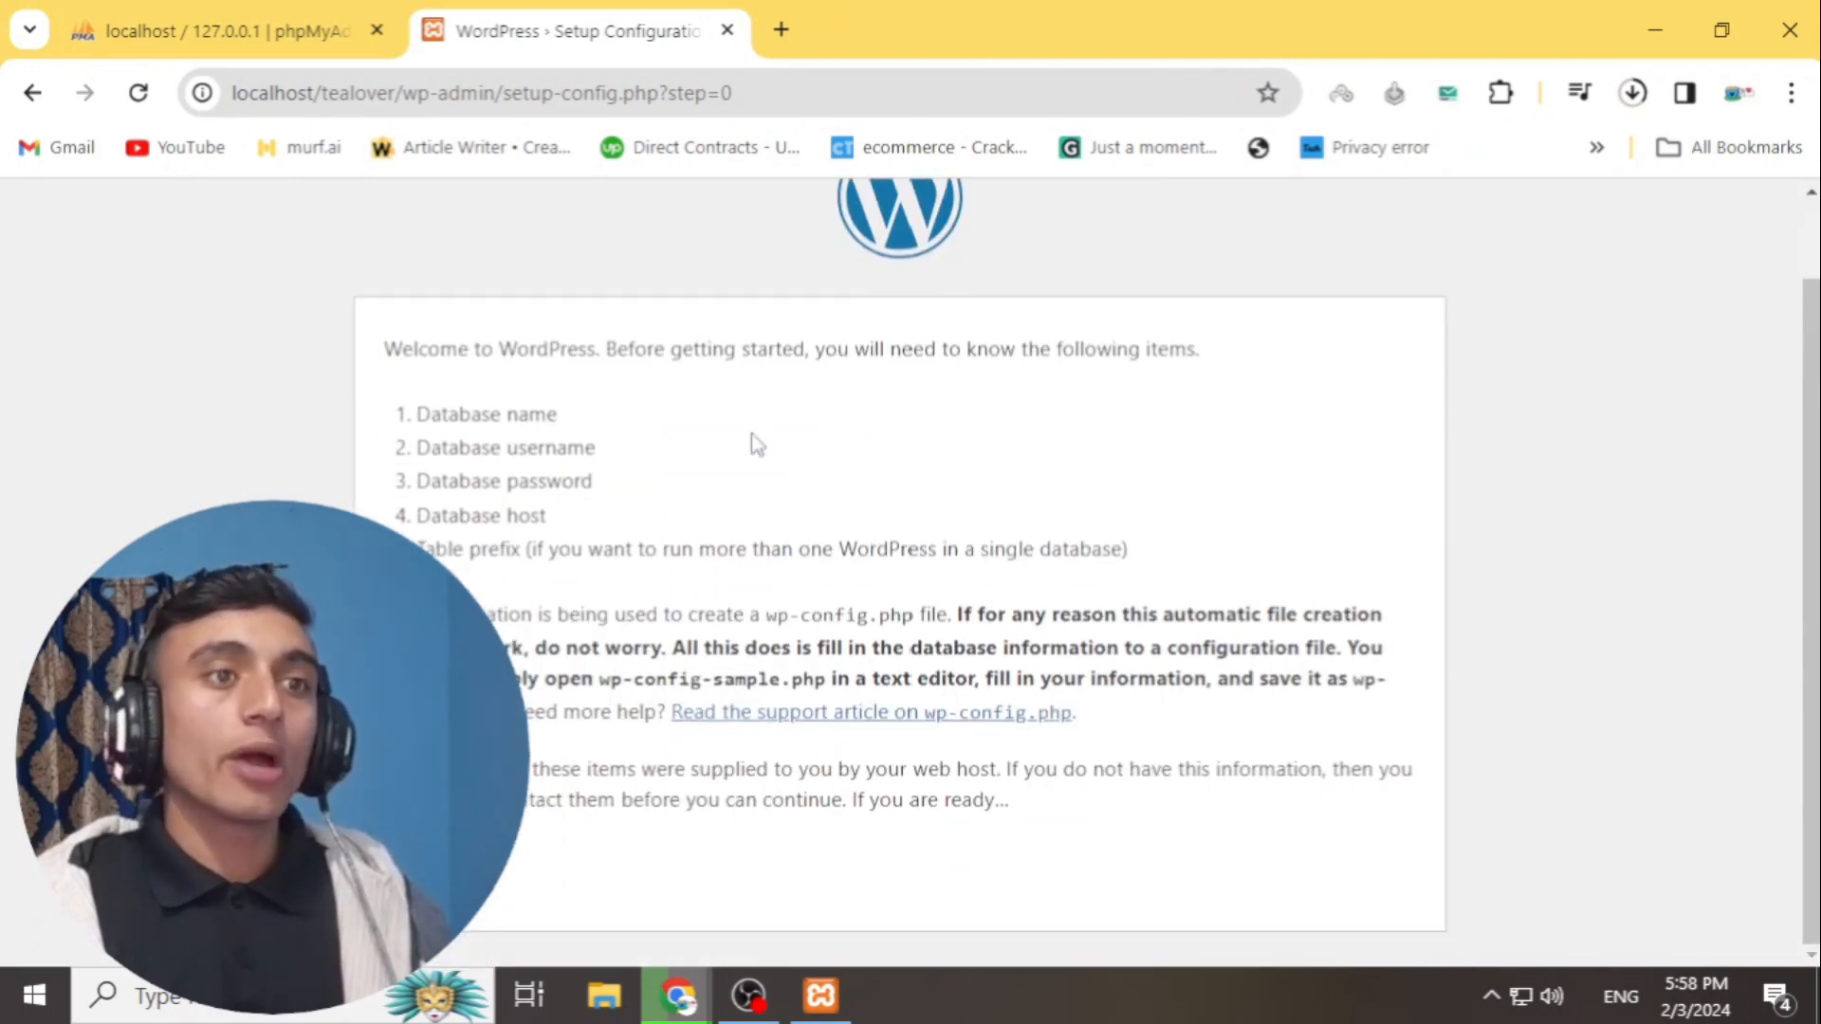
{"action": "left_click_drag", "start_coordinate": [435, 422], "coordinate": [679, 451]}
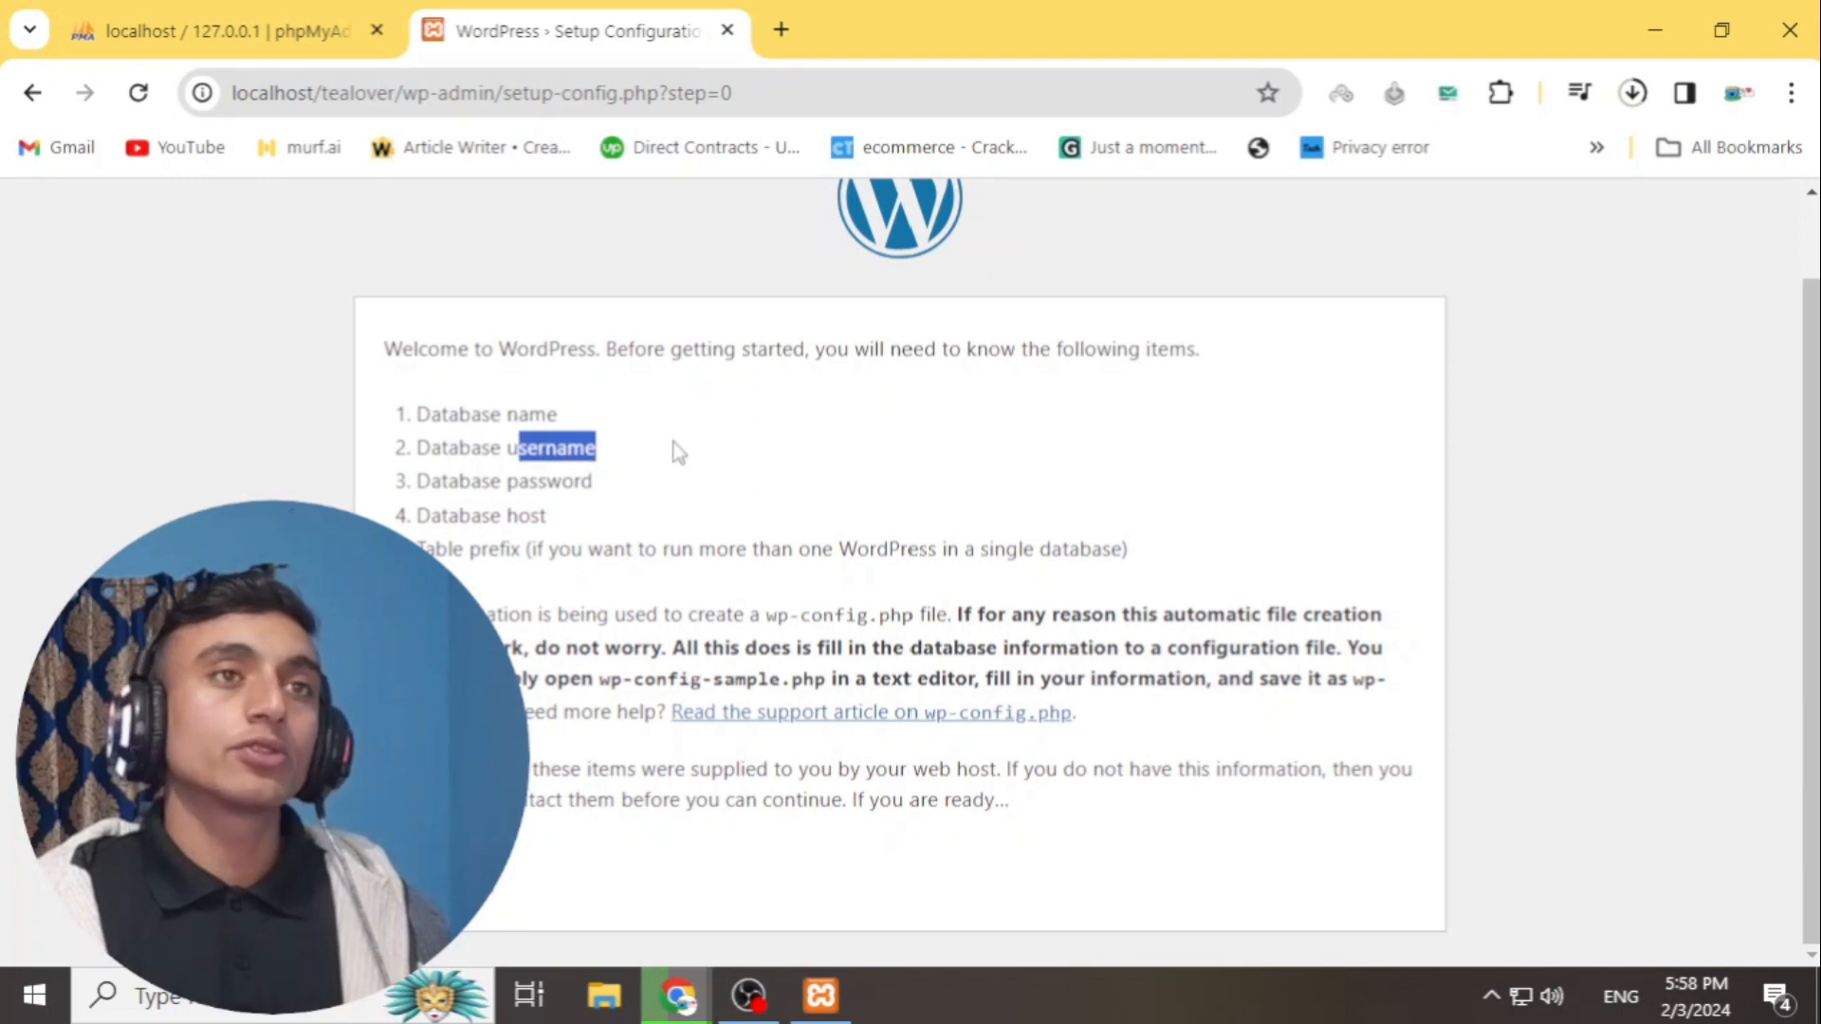
{"action": "left_click_drag", "start_coordinate": [520, 481], "coordinate": [663, 508]}
{"action": "left_click", "coordinate": [431, 865]}
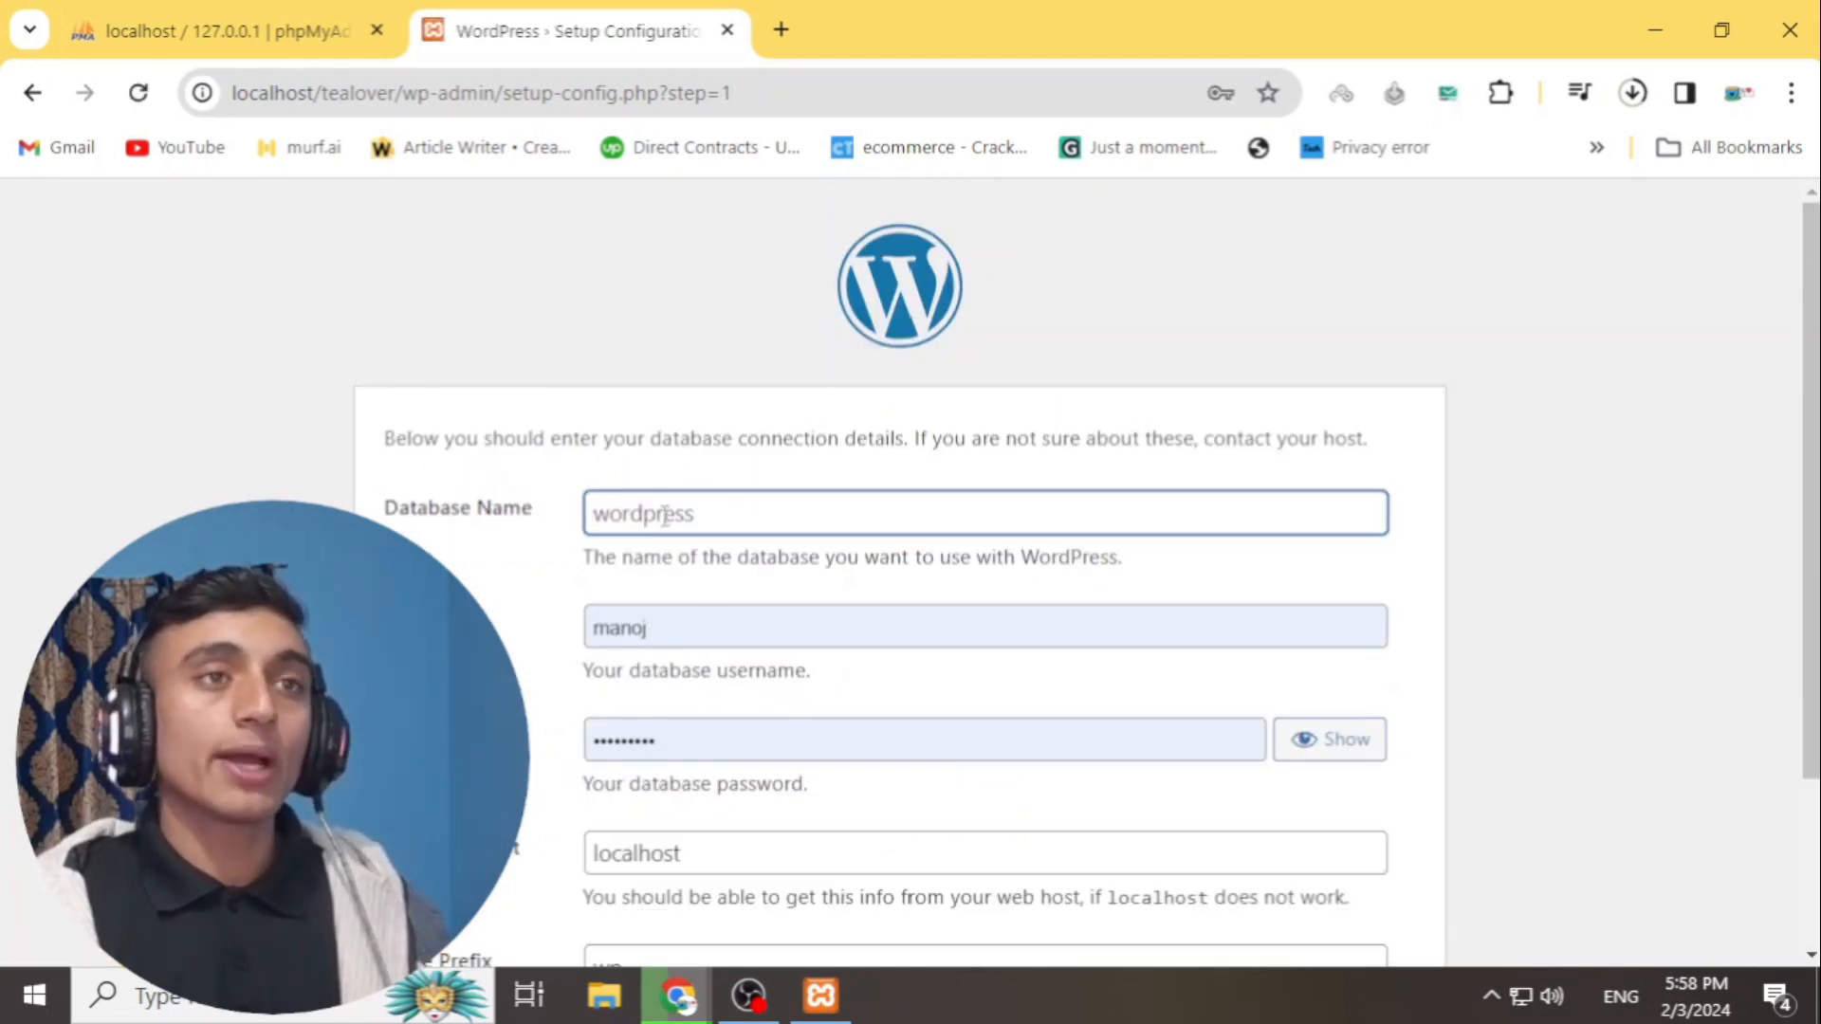
- Enter tealover, copied from phpMyAdmin, as the database name and root as the username
{"action": "left_click", "coordinate": [209, 30]}
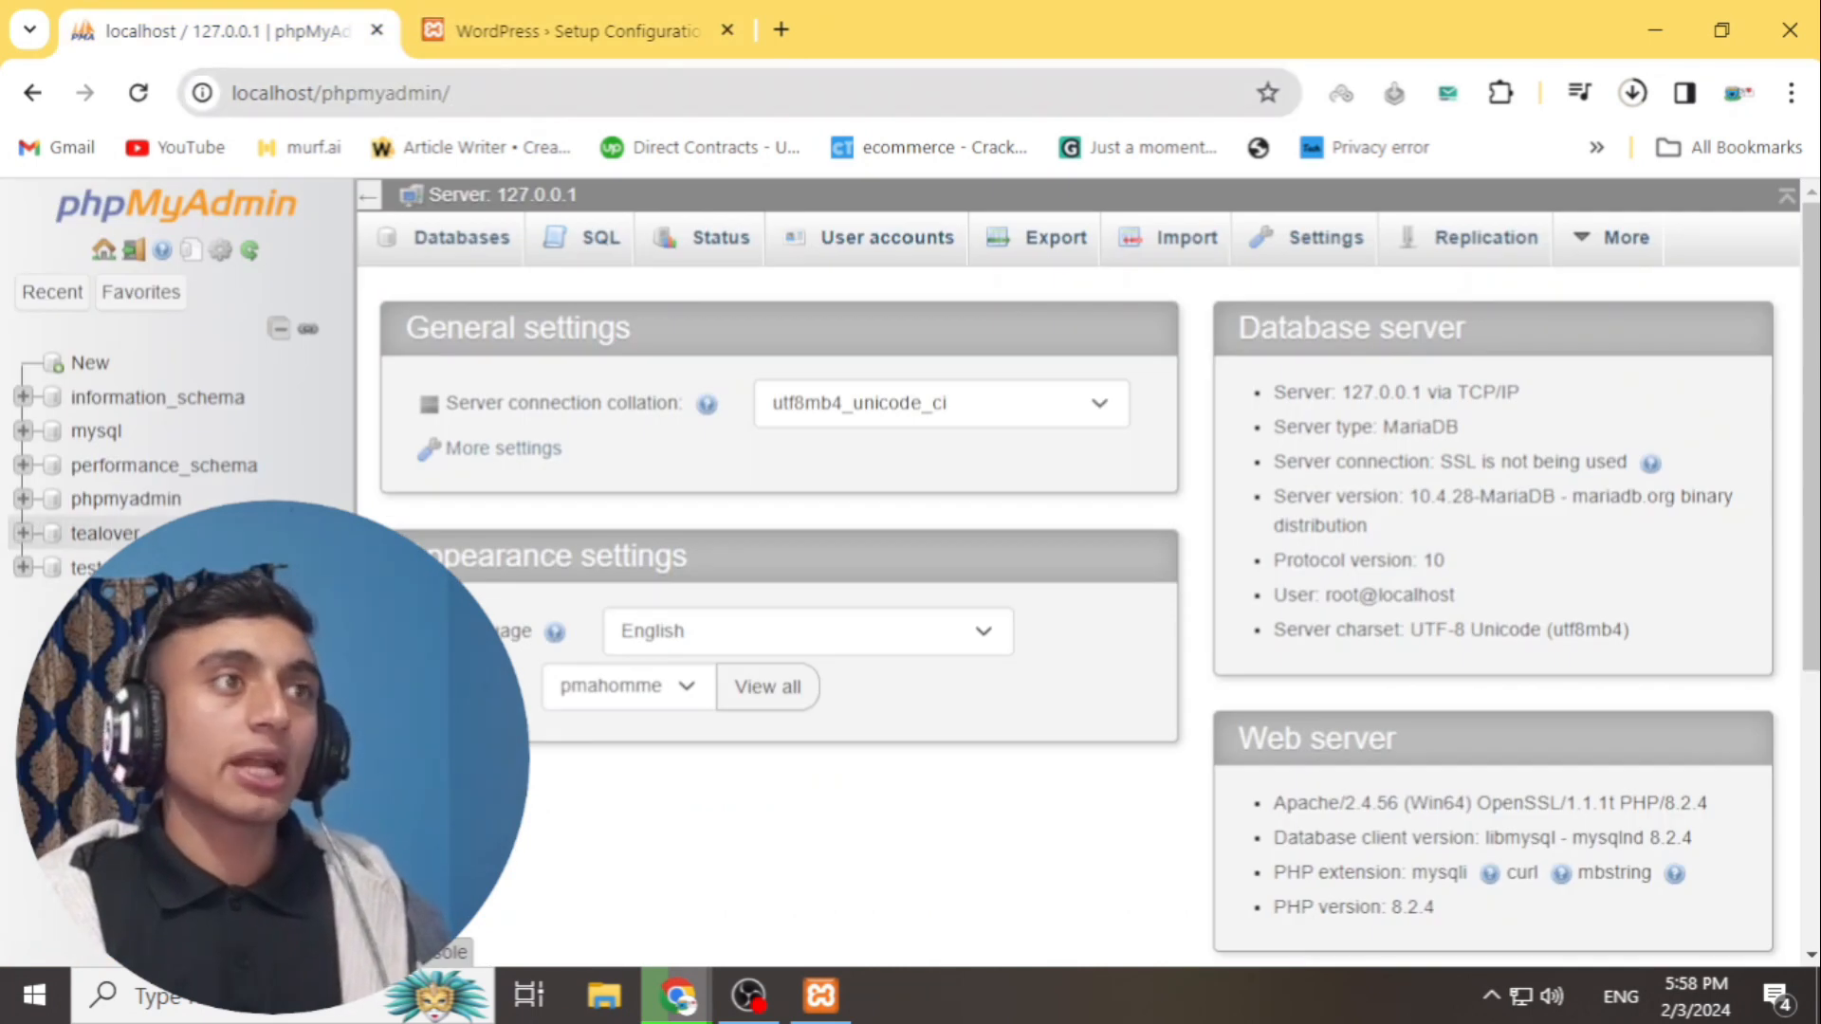
{"action": "double_click", "coordinate": [95, 533]}
{"action": "right_click", "coordinate": [109, 533]}
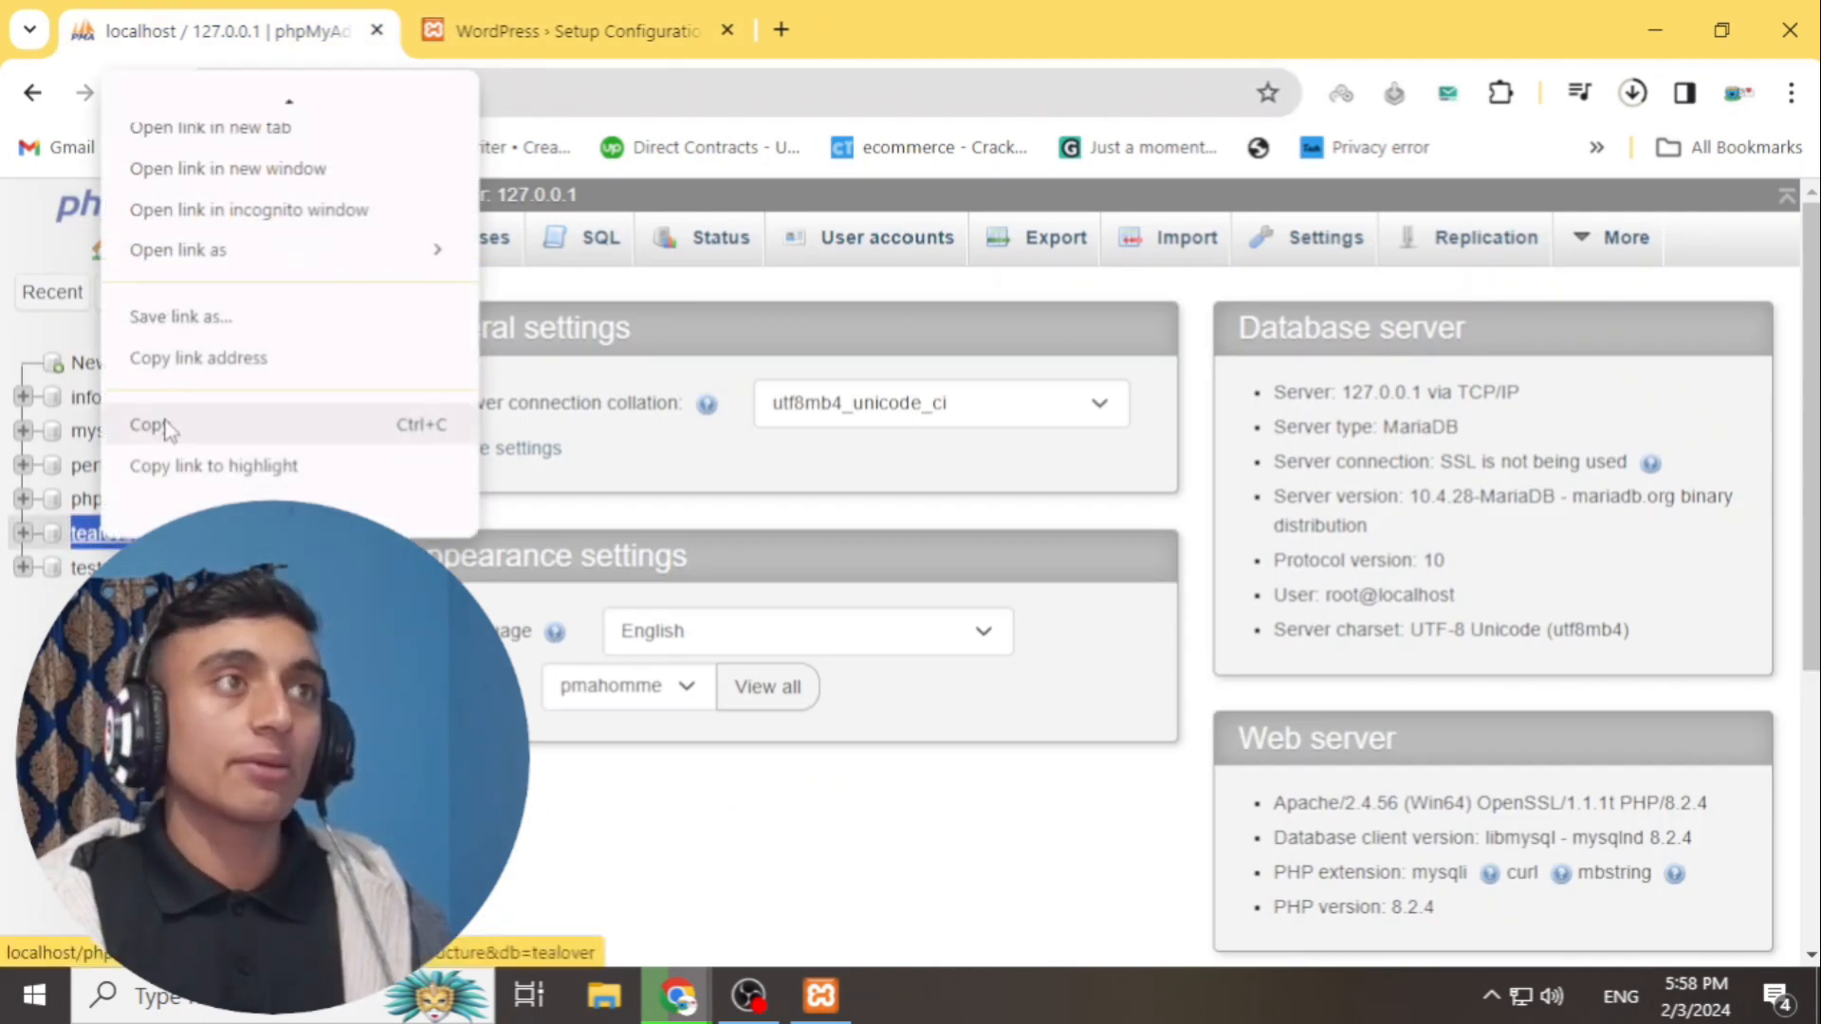
{"action": "left_click", "coordinate": [147, 423]}
{"action": "left_click", "coordinate": [543, 13]}
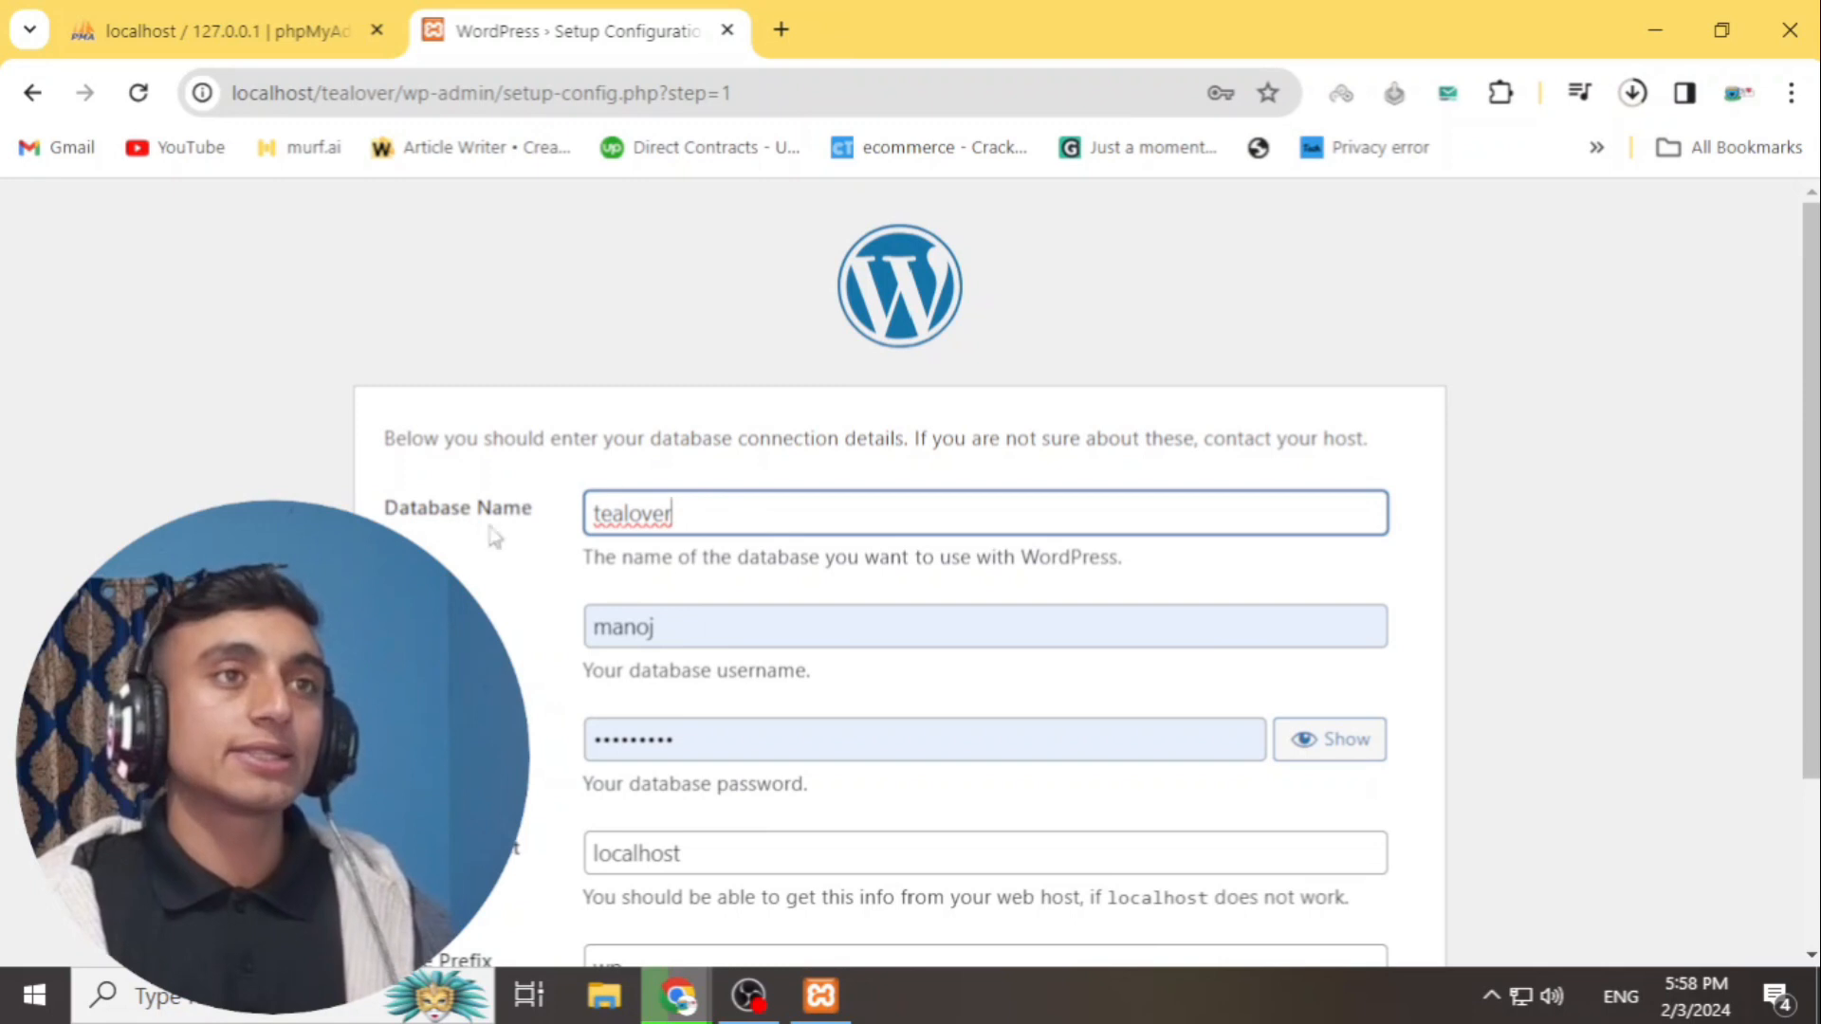
{"action": "scroll", "coordinate": [626, 540], "scroll_direction": "down", "scroll_amount": 1}
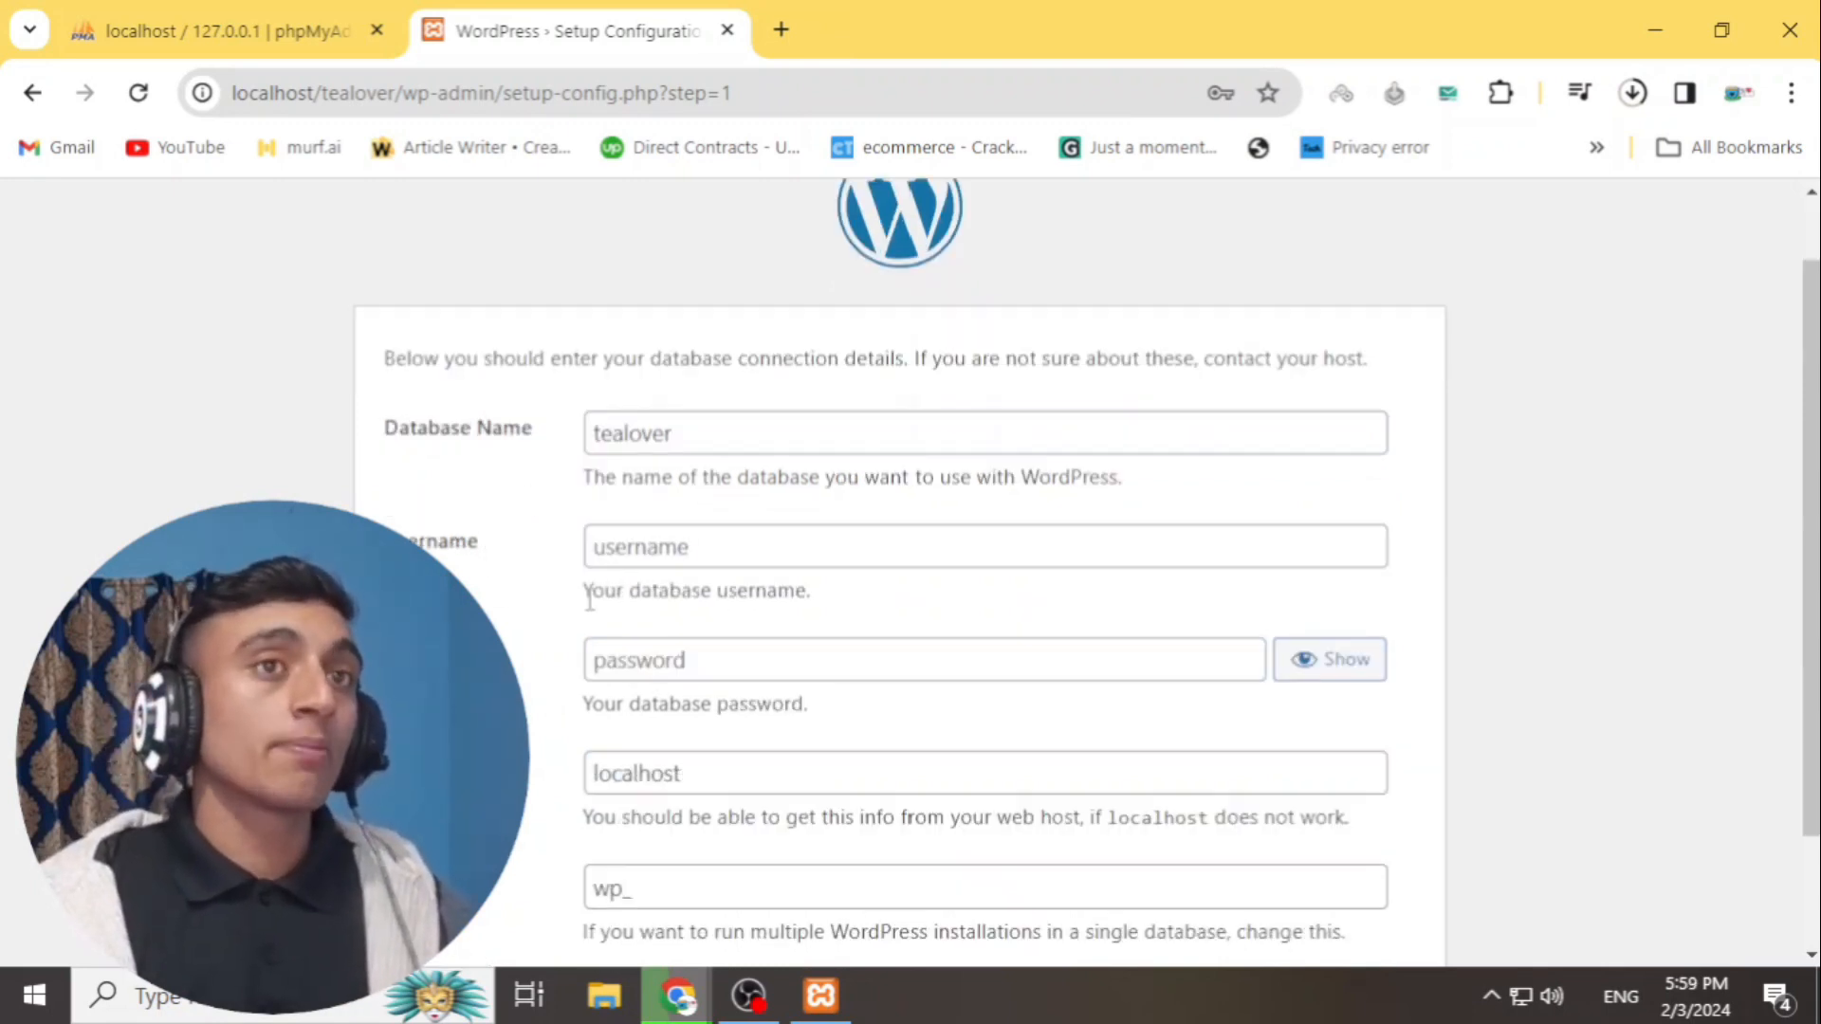
{"action": "left_click", "coordinate": [631, 555]}
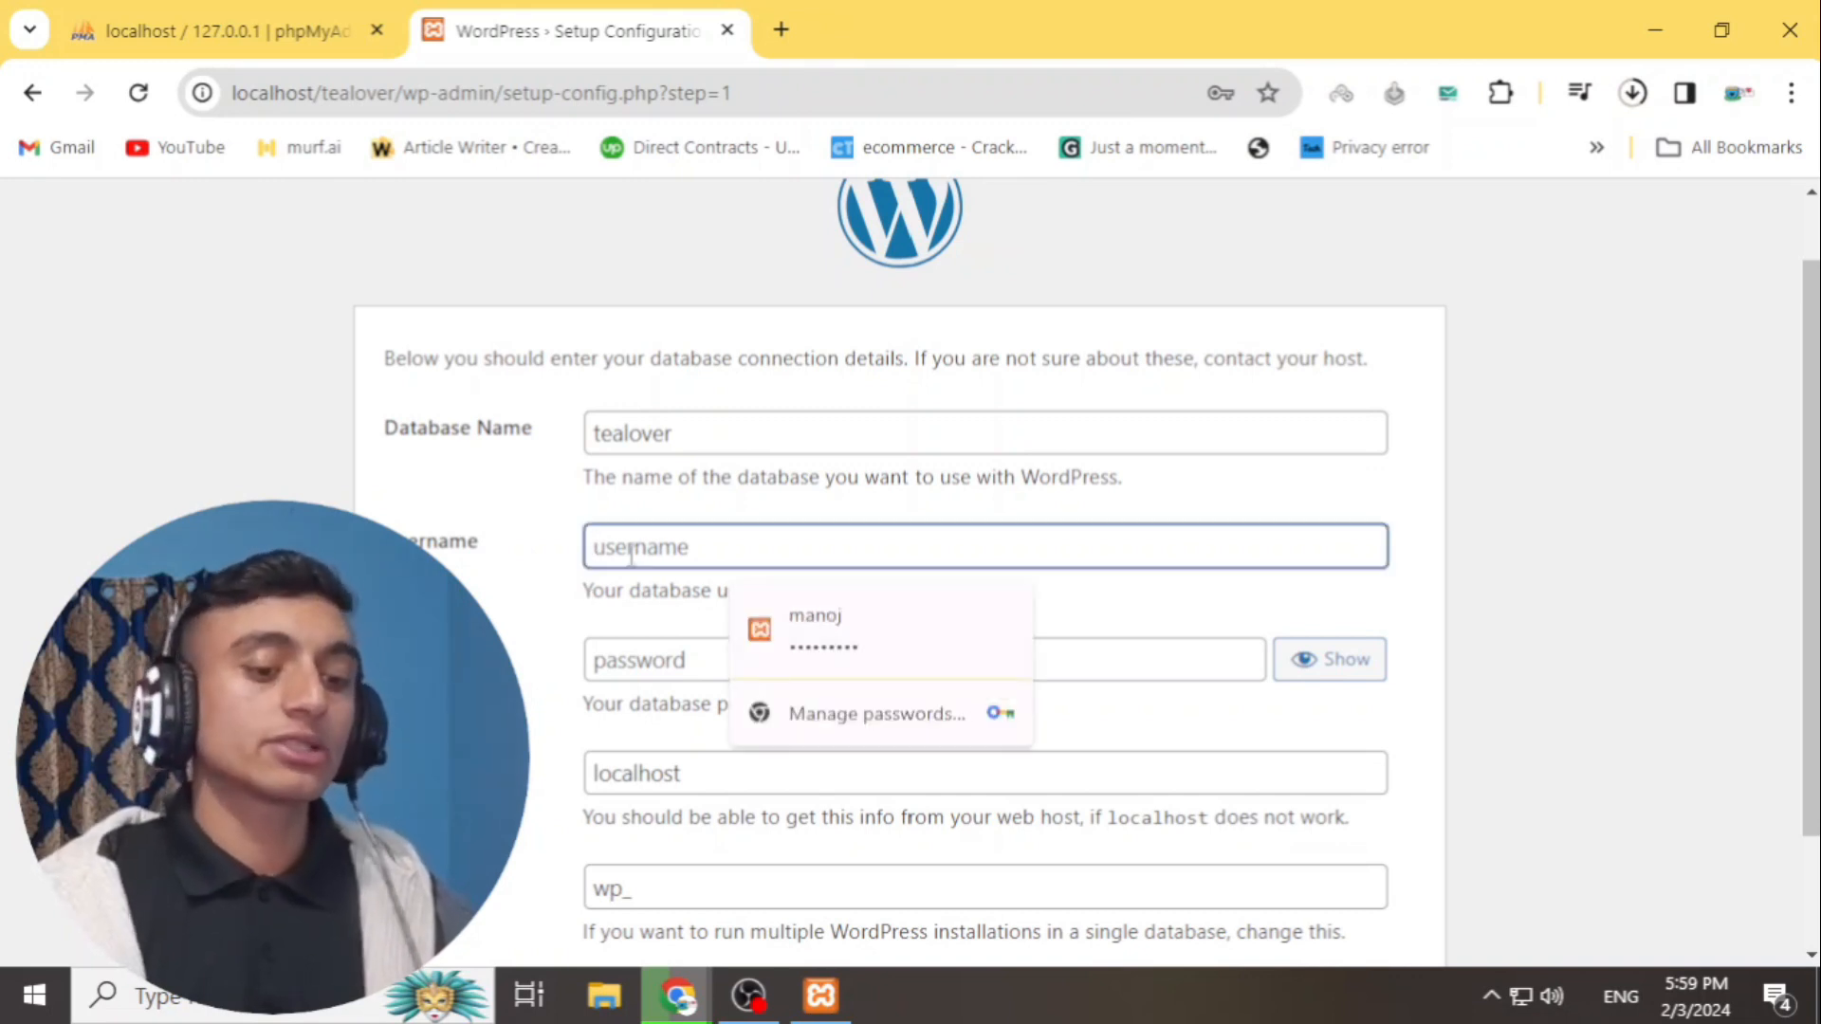
{"action": "type", "text": "root"}
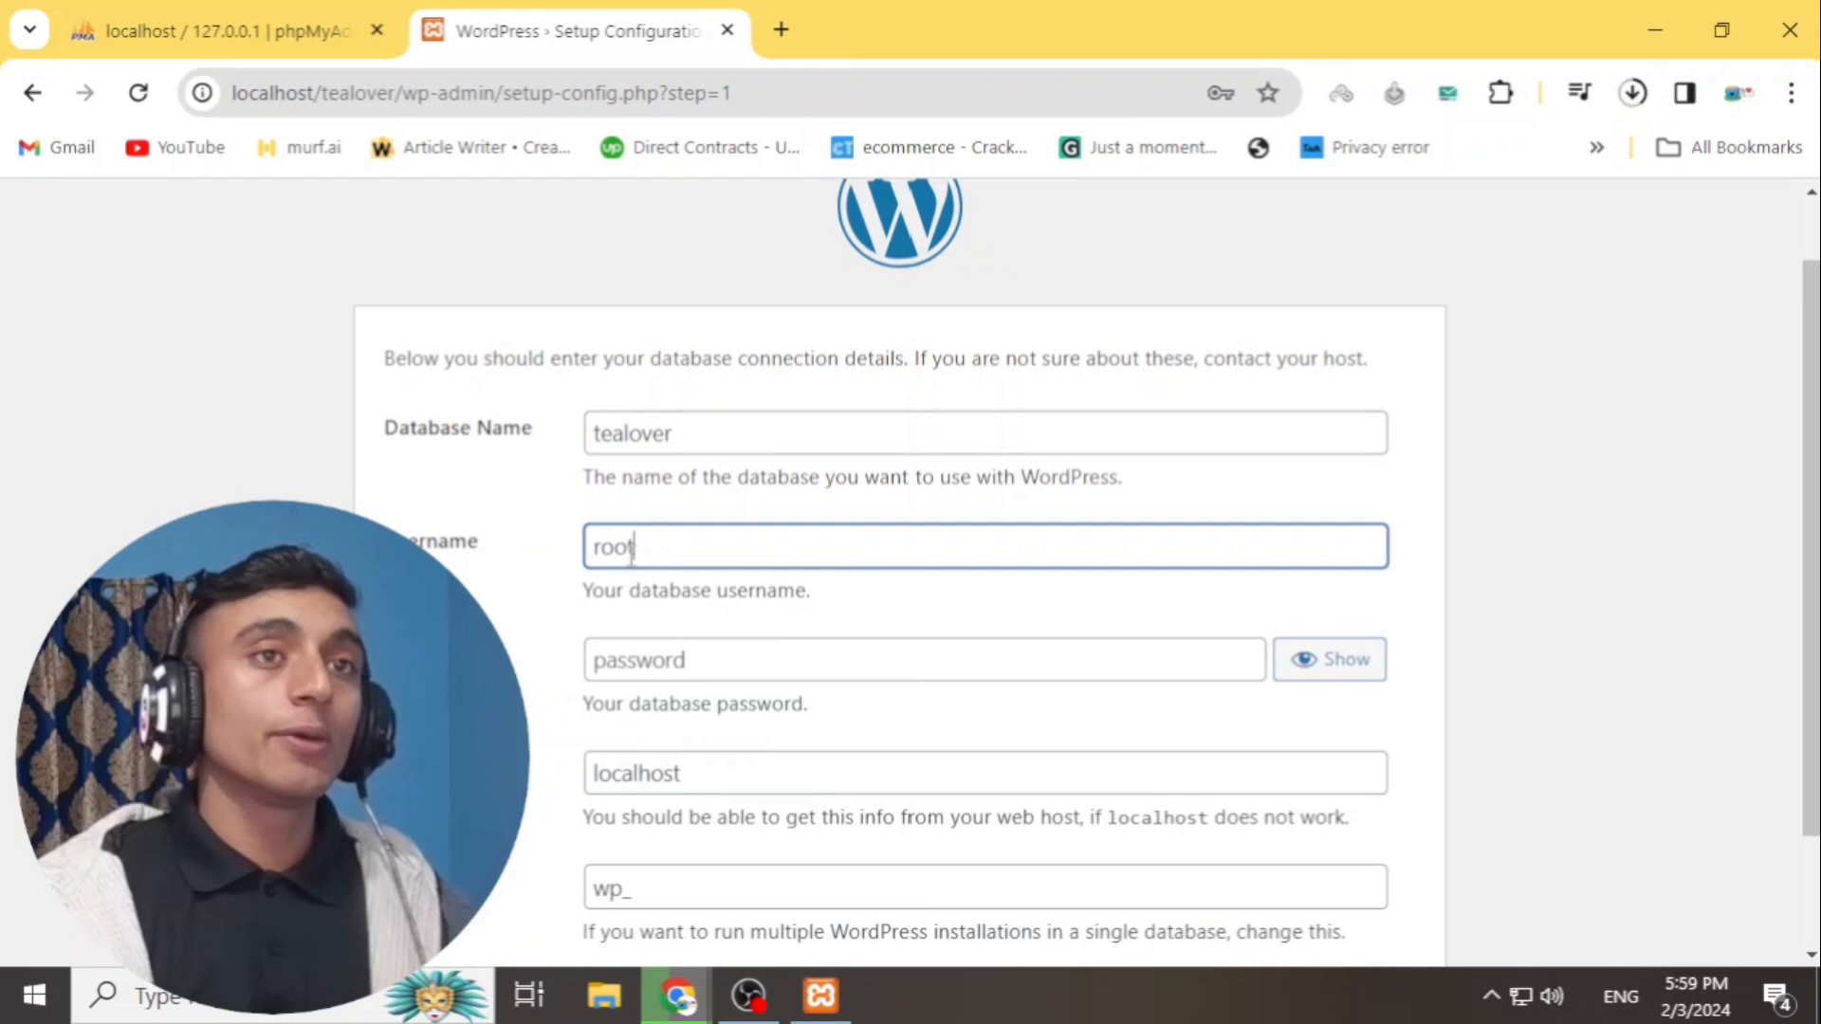
- Submit the database details and run the WordPress installation
{"action": "left_click", "coordinate": [197, 36]}
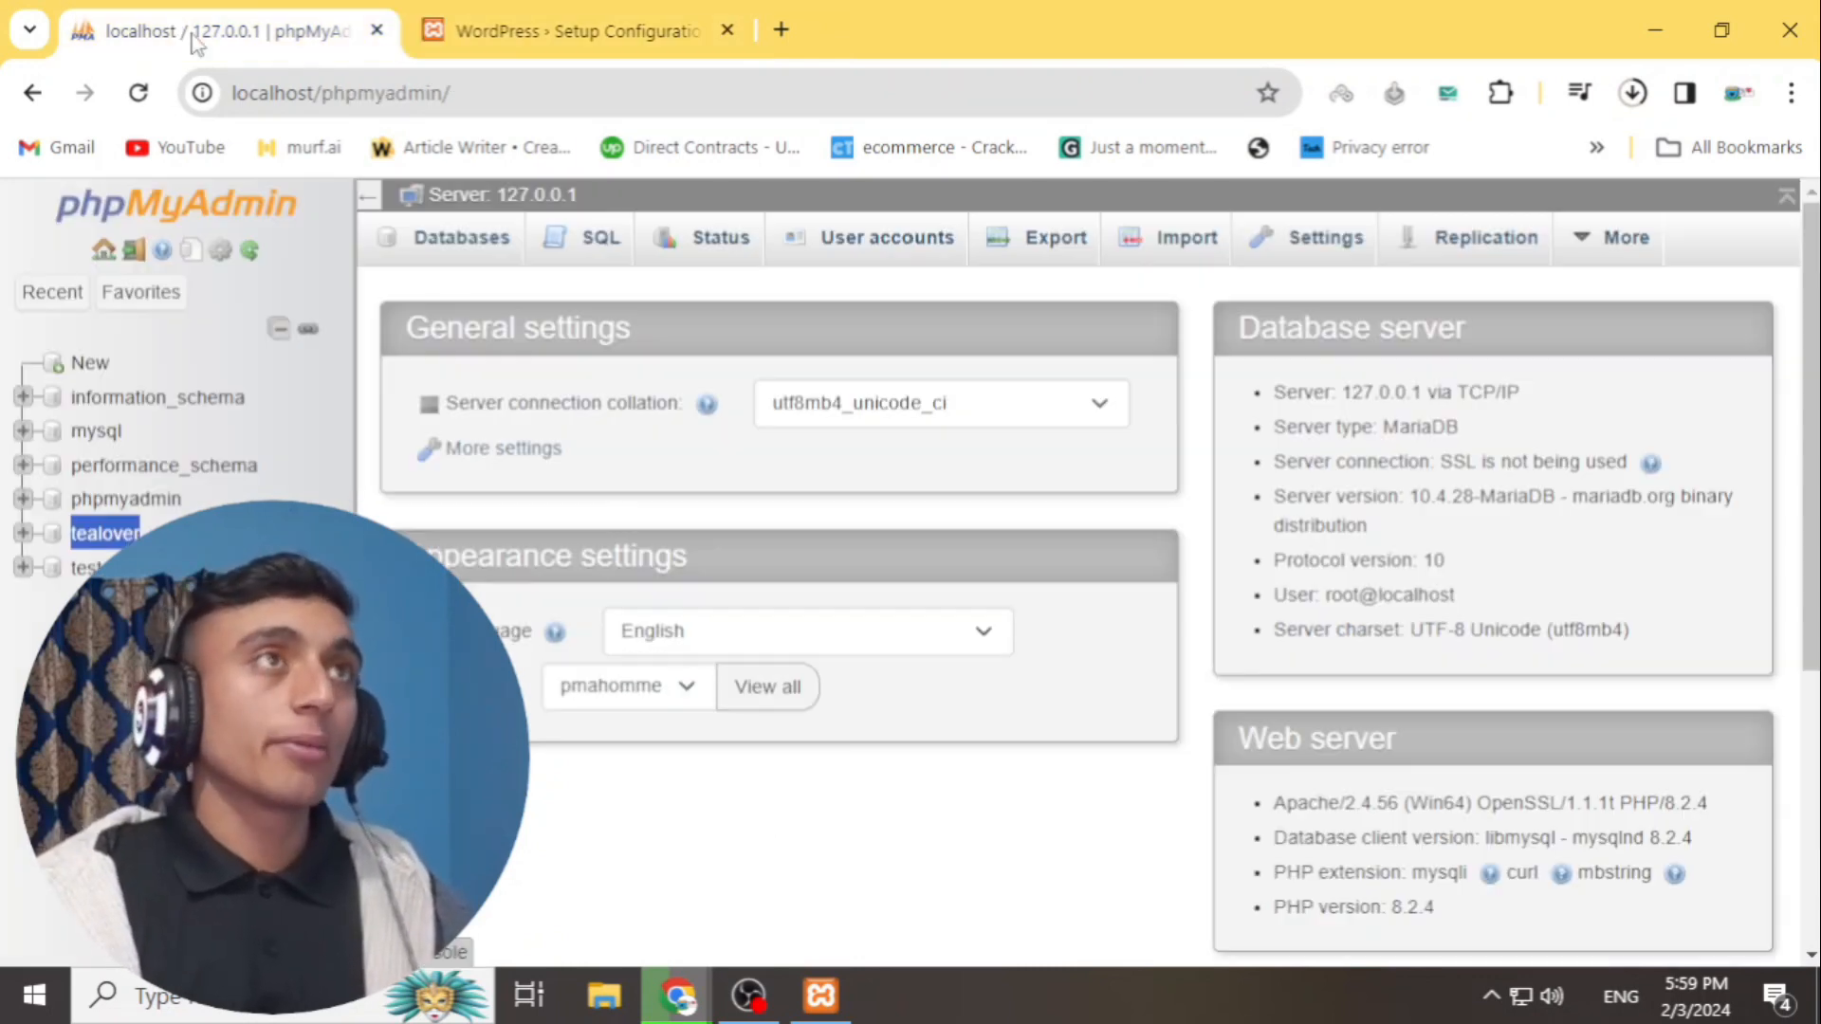
{"action": "left_click", "coordinate": [588, 30]}
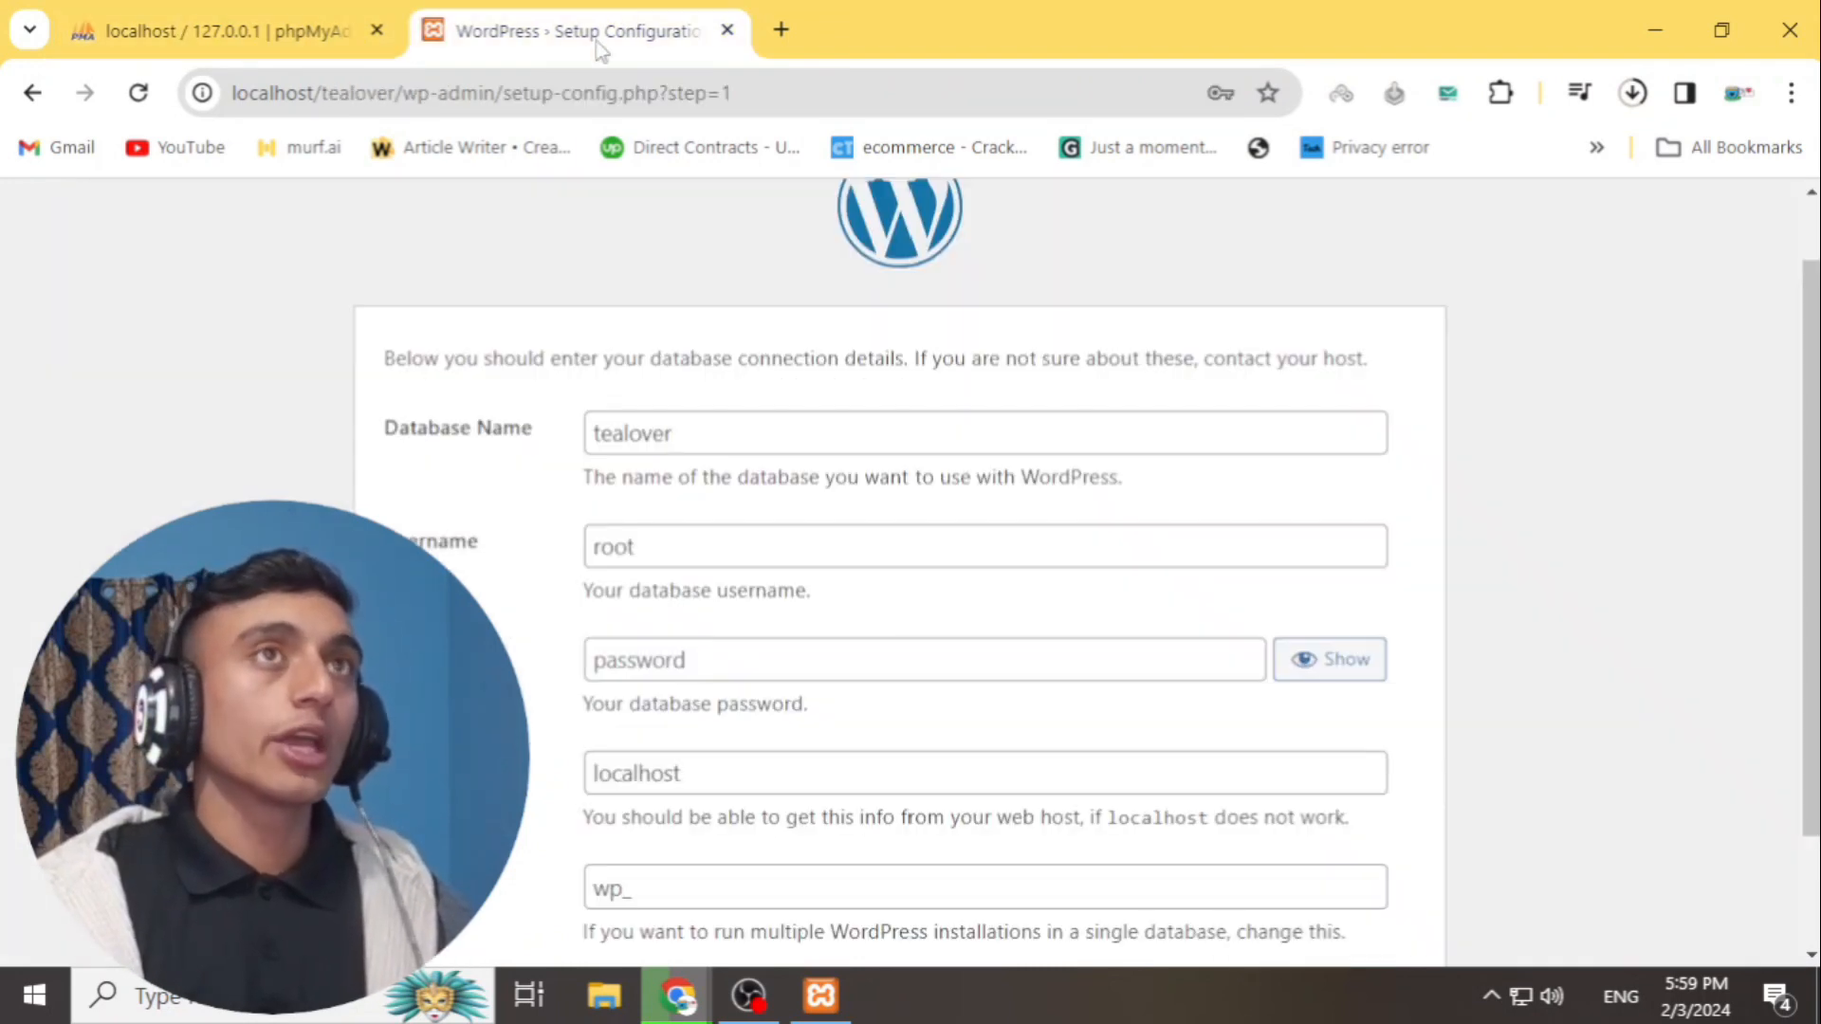
{"action": "scroll", "coordinate": [1098, 341], "scroll_direction": "down", "scroll_amount": 2}
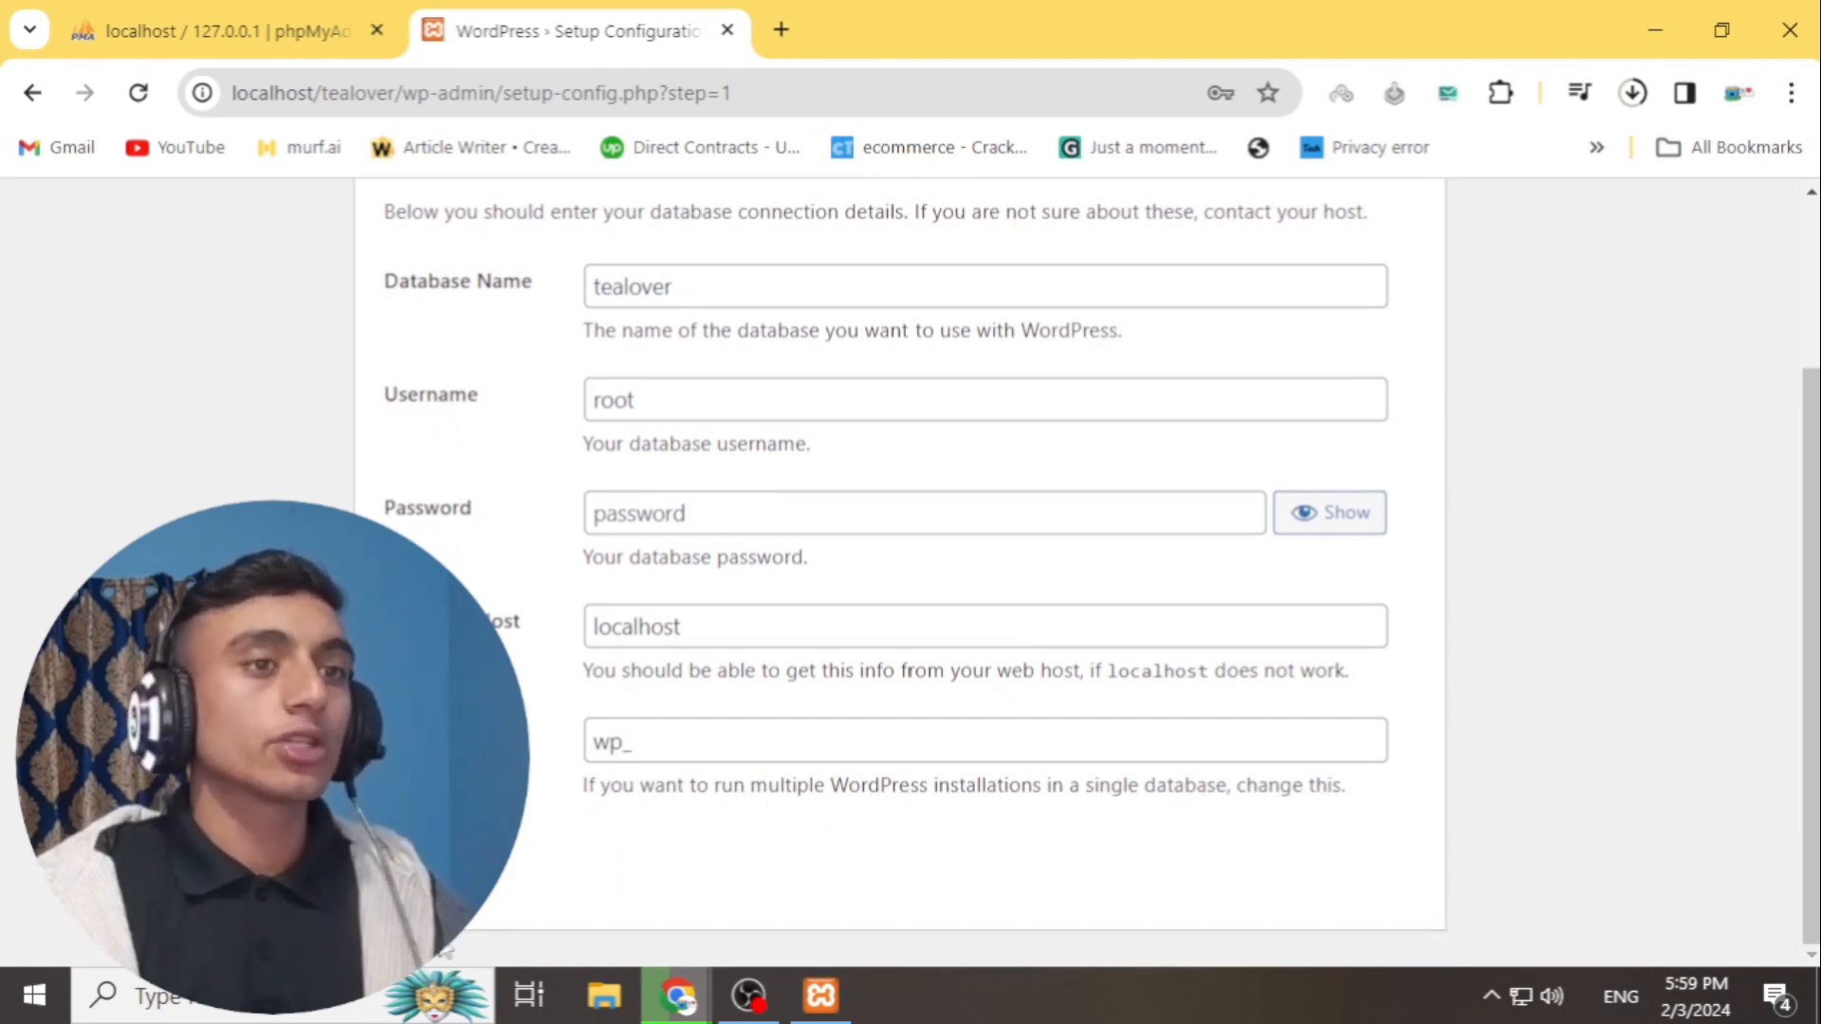
{"action": "left_click", "coordinate": [428, 867]}
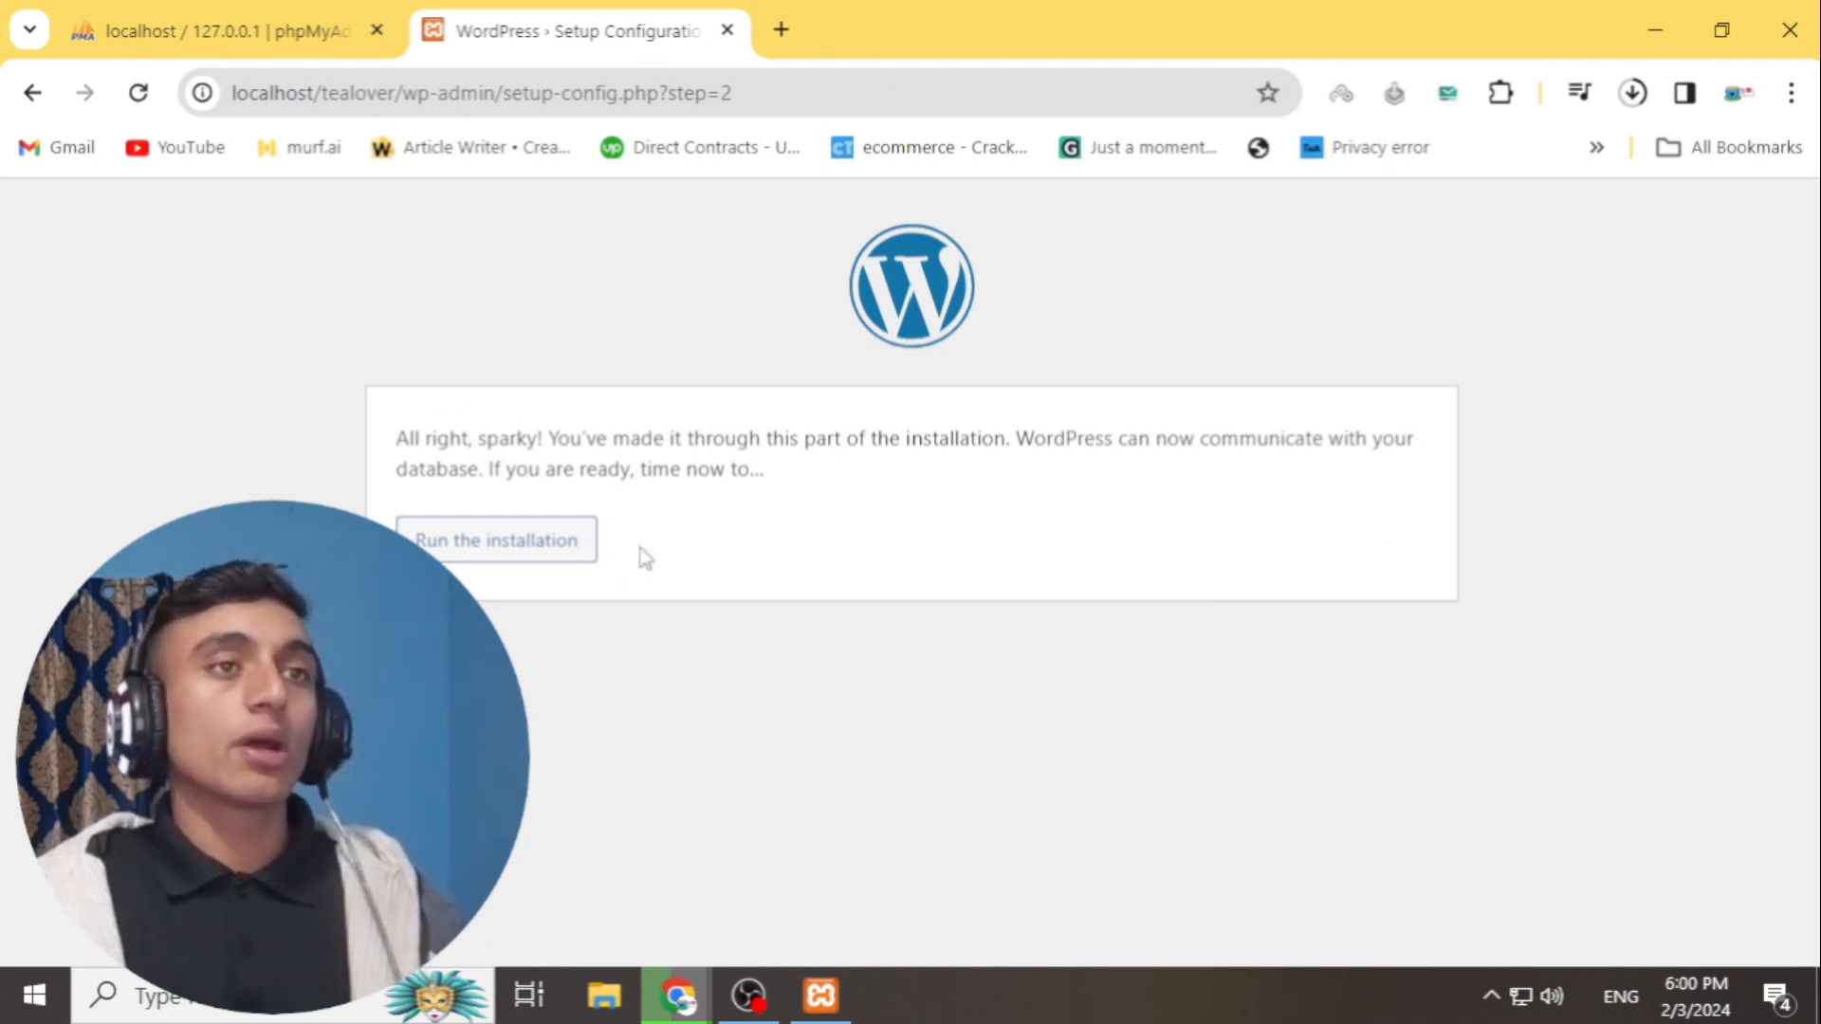
{"action": "left_click", "coordinate": [489, 562]}
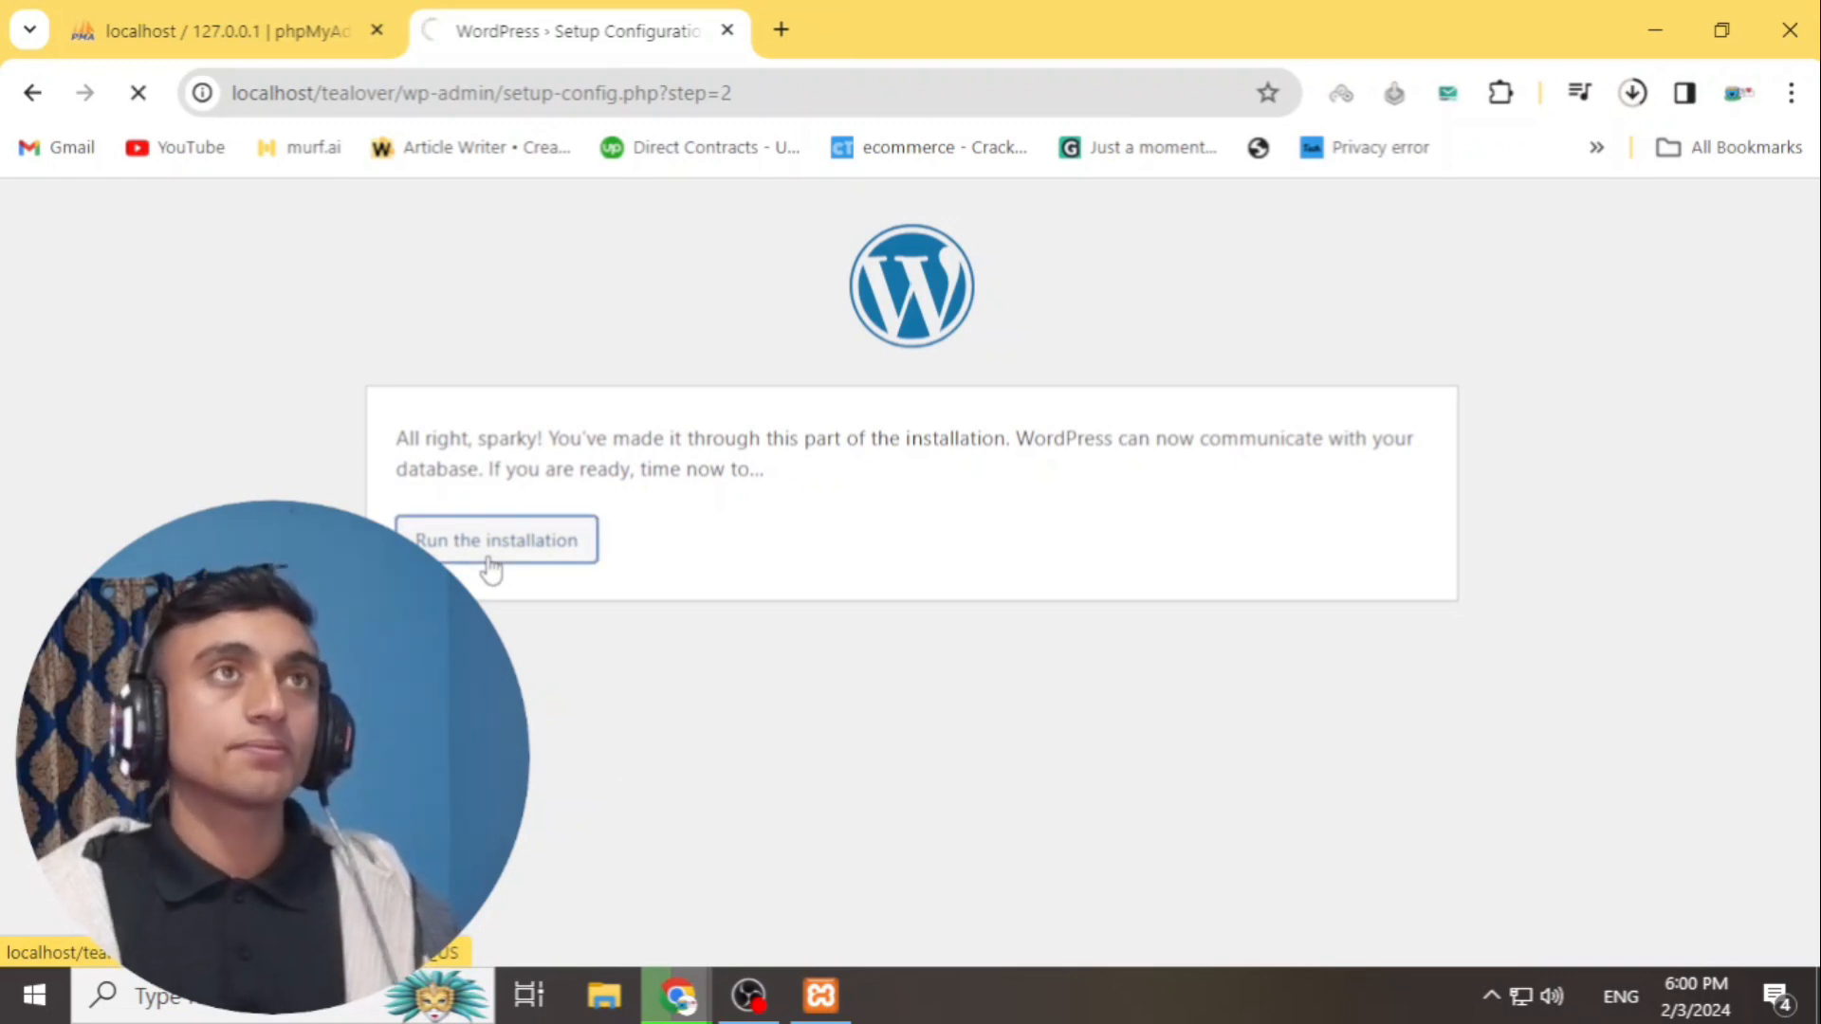
- Enter 'tea lover blog' as the site title, fill in the admin account details, and install WordPress
{"action": "scroll", "coordinate": [487, 569], "scroll_direction": "down", "scroll_amount": 4}
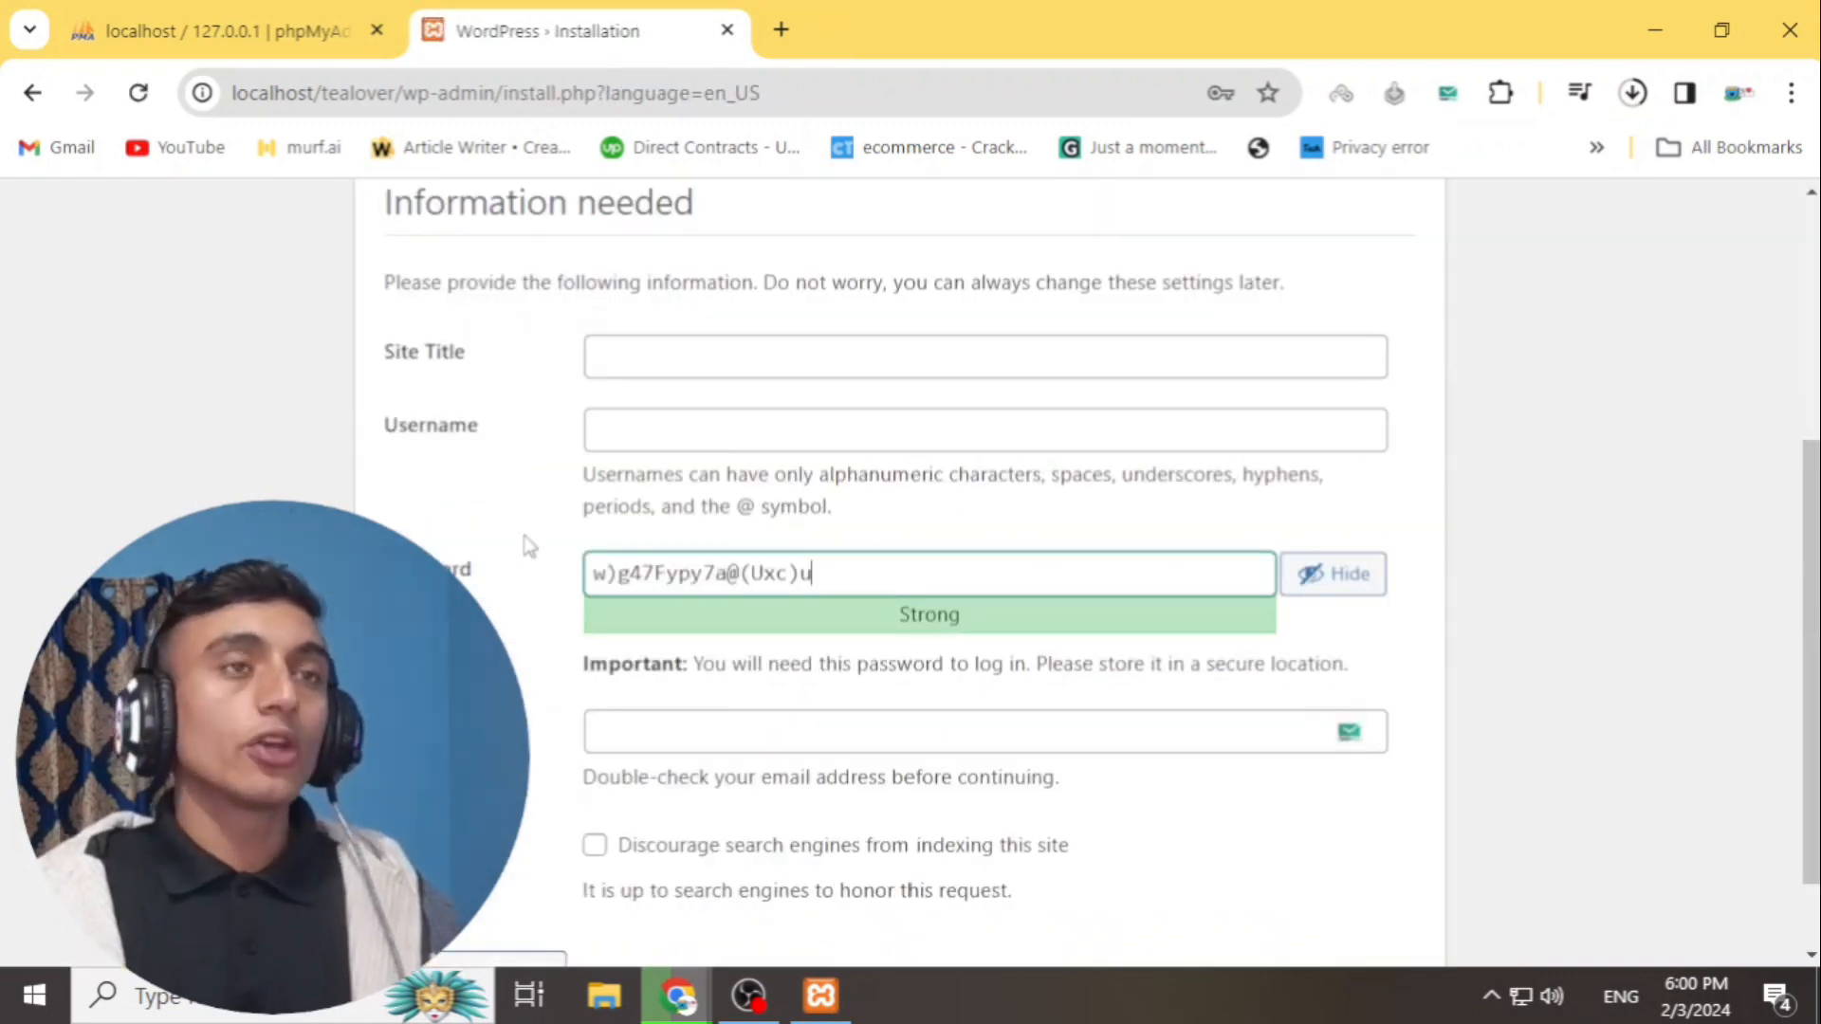
{"action": "left_click", "coordinate": [647, 369]}
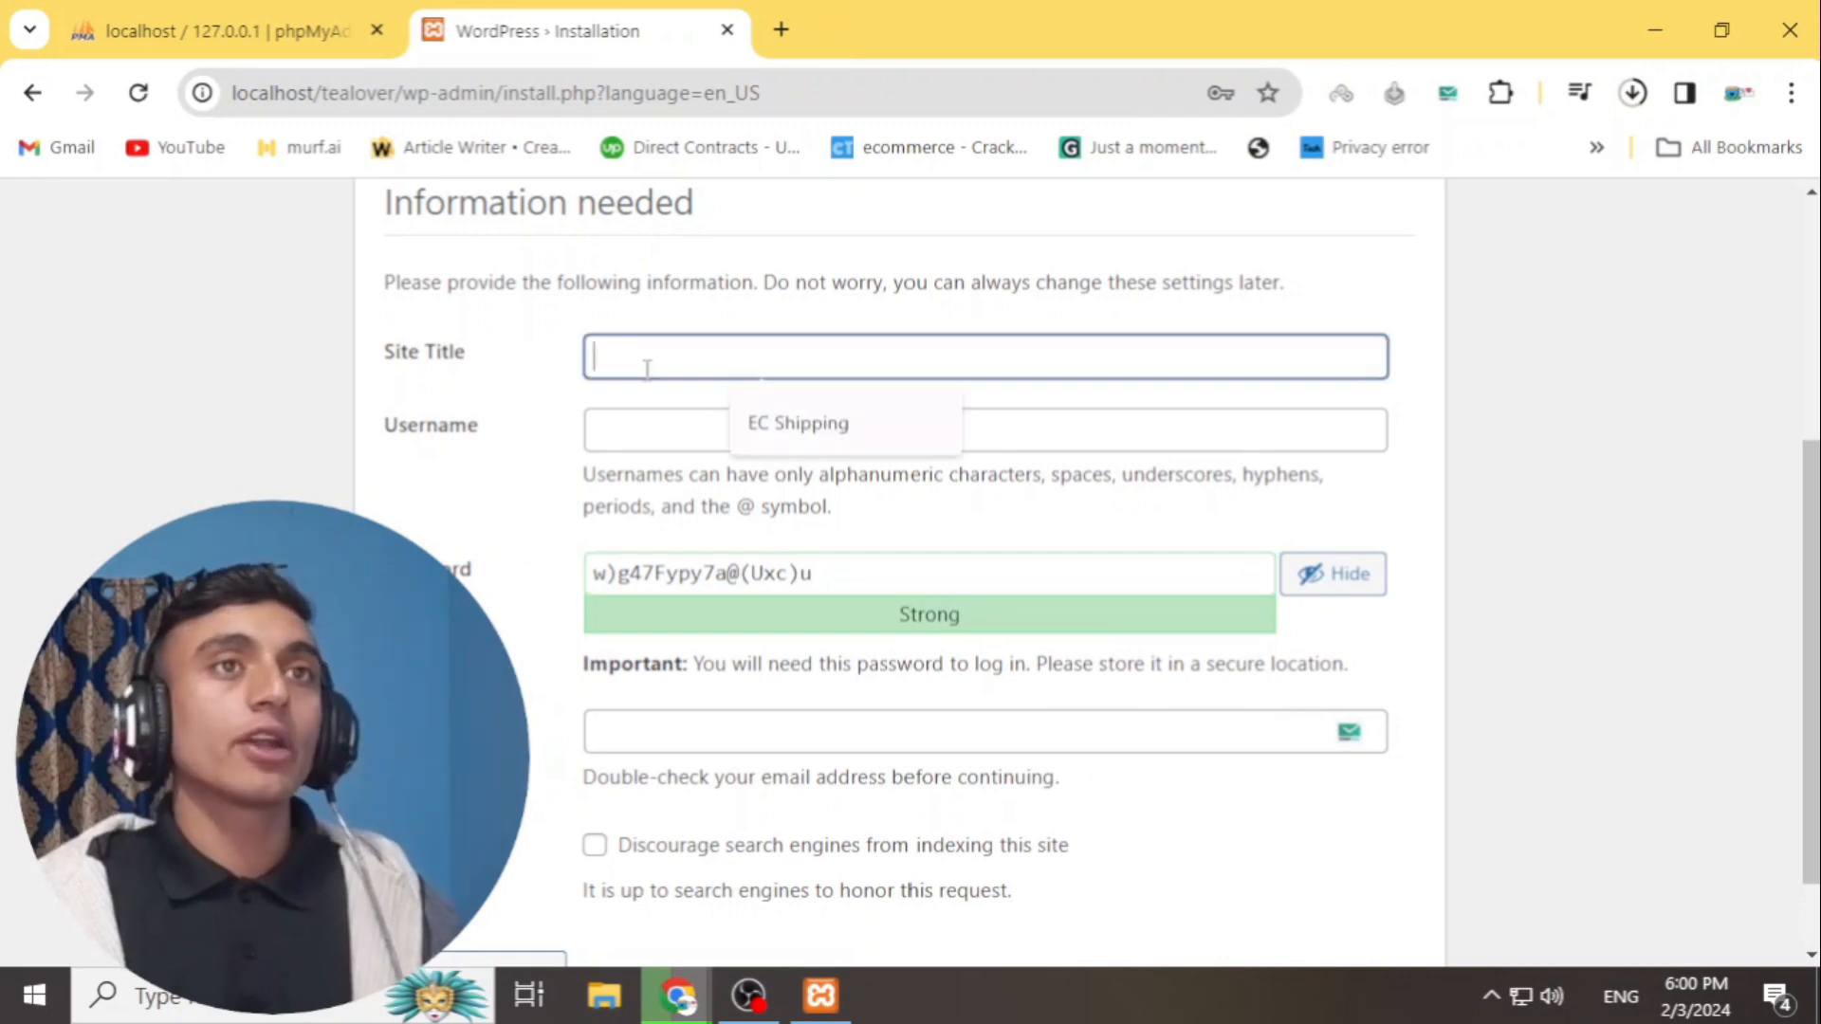
{"action": "type", "text": "tea"}
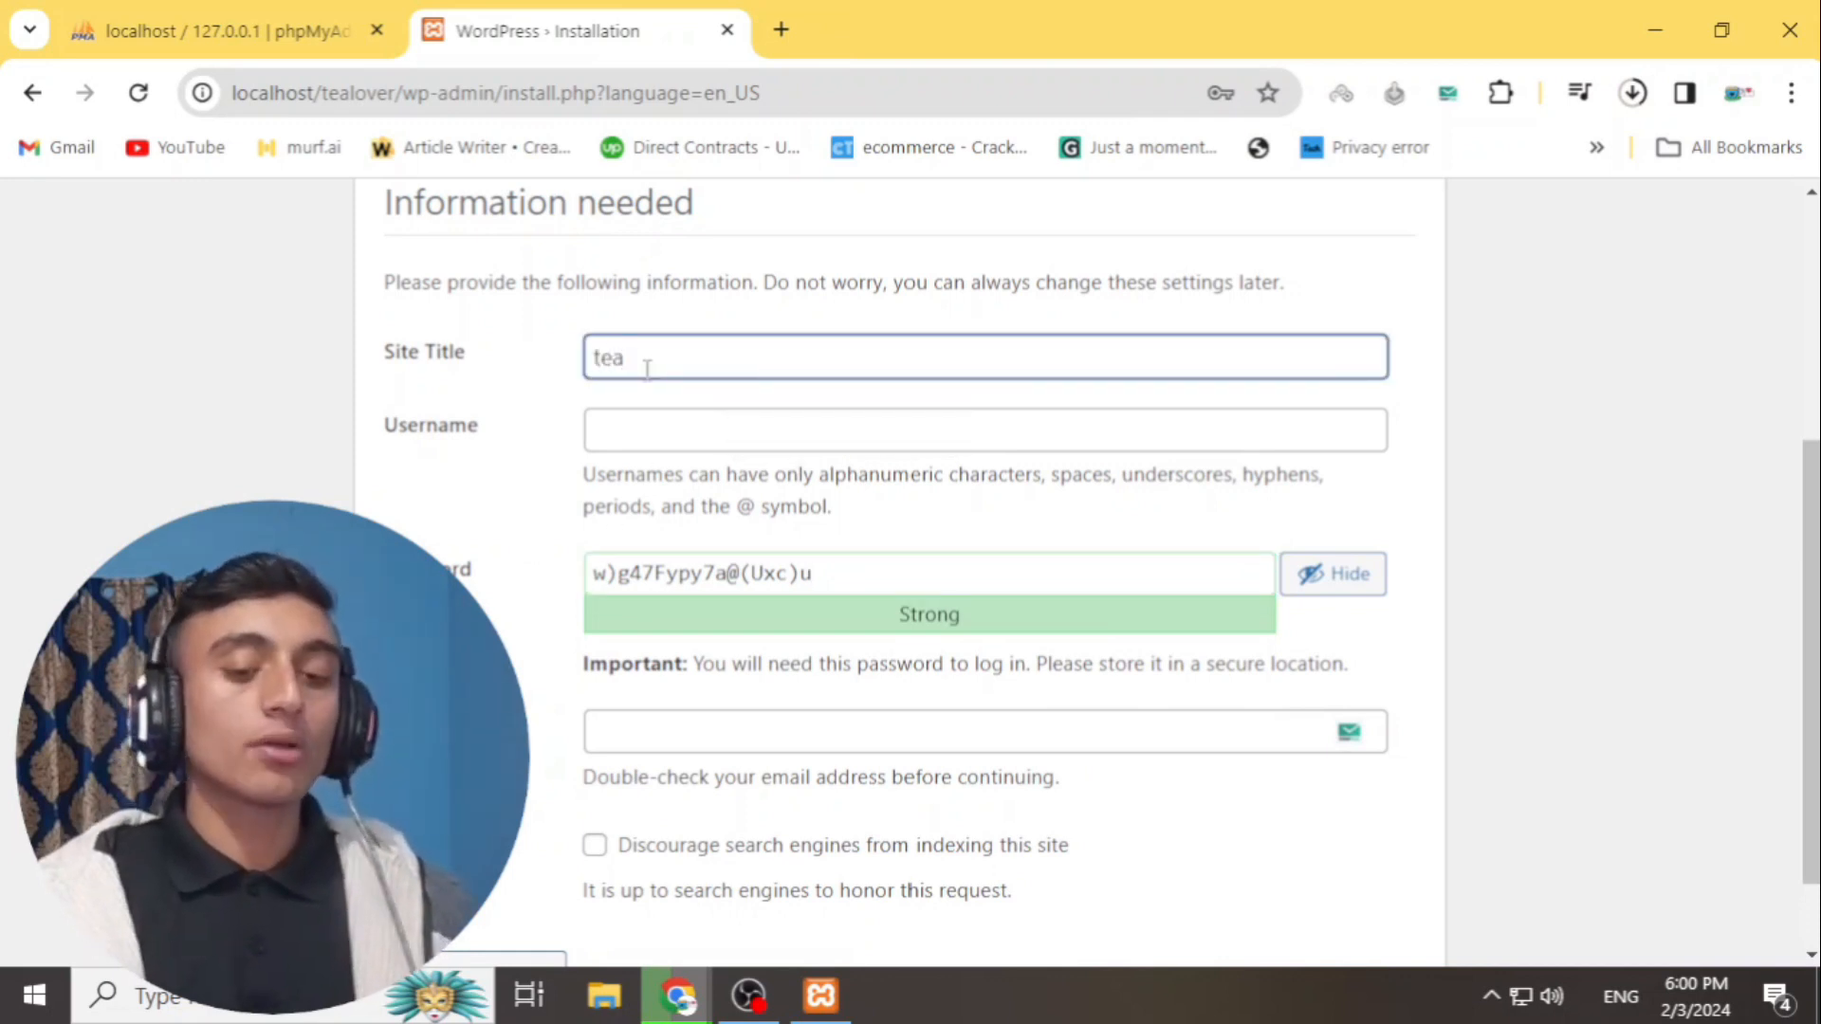
{"action": "type", "text": " lover blog"}
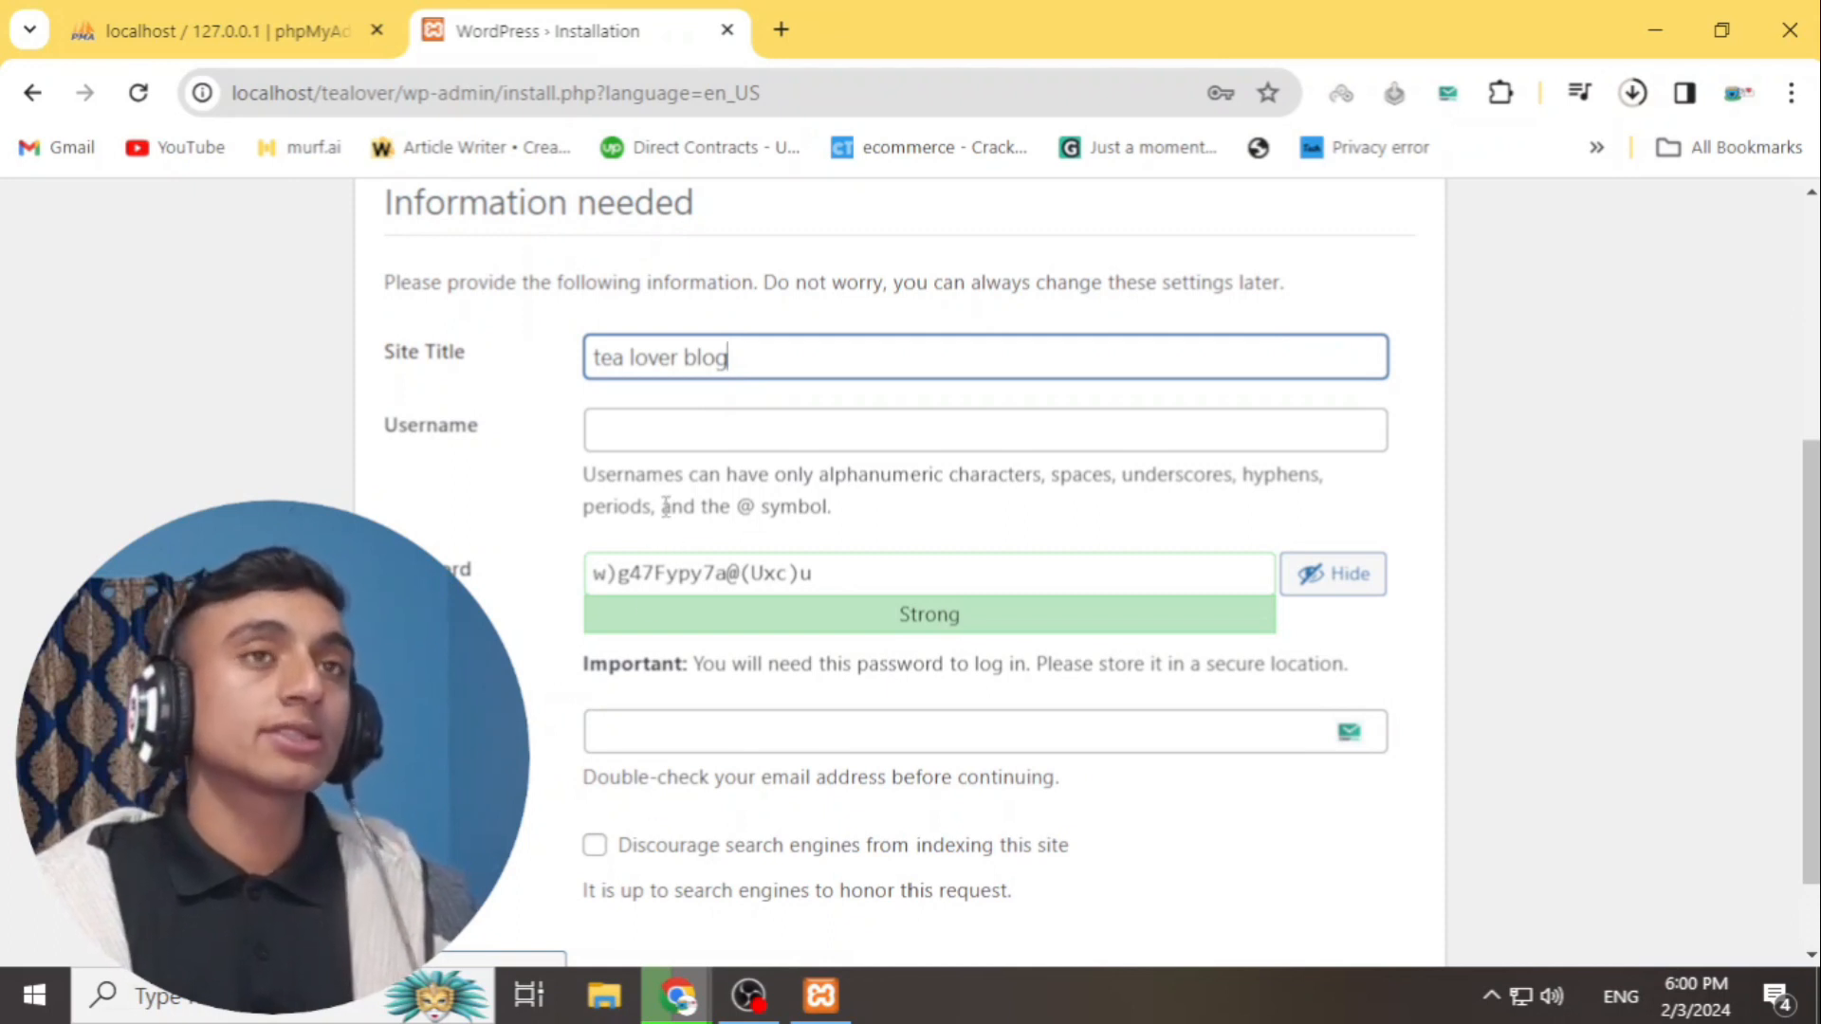
{"action": "scroll", "coordinate": [667, 499], "scroll_direction": "down", "scroll_amount": 1}
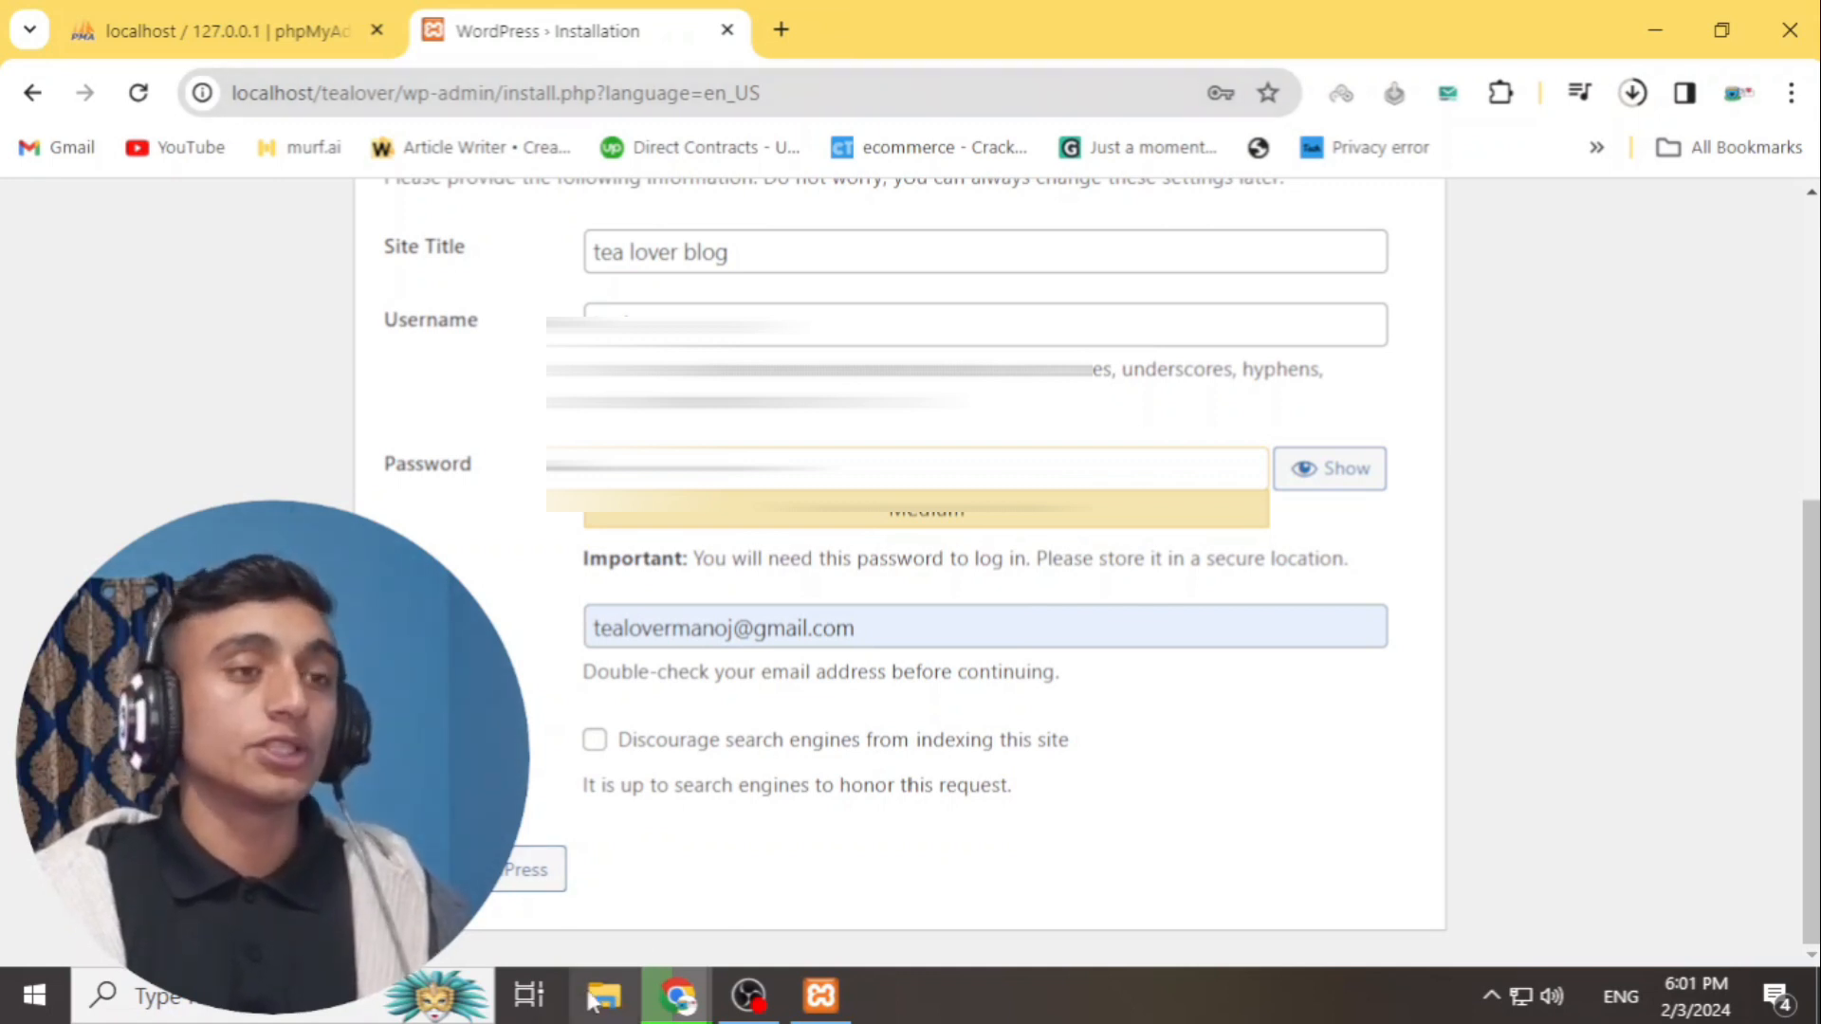
{"action": "left_click", "coordinate": [528, 869]}
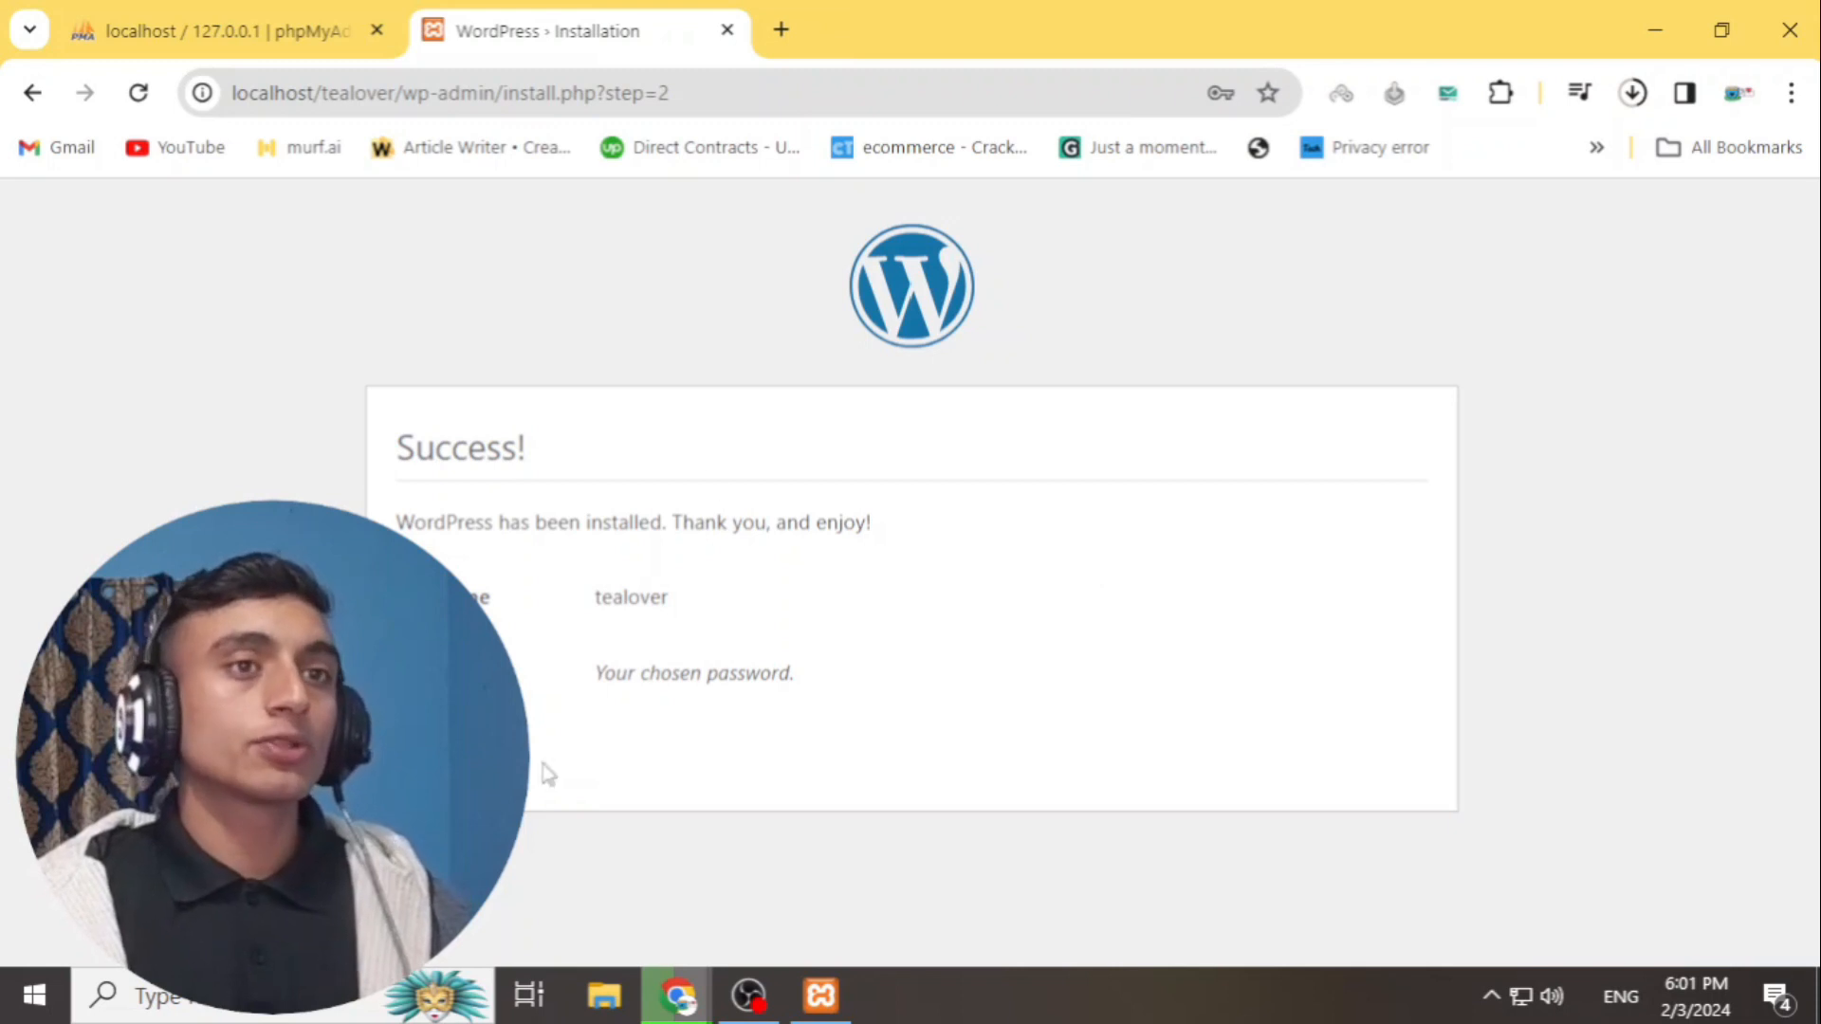
- Go to the tea lover blog login page and sign in with the prefilled admin credentials
{"action": "left_click", "coordinate": [441, 752]}
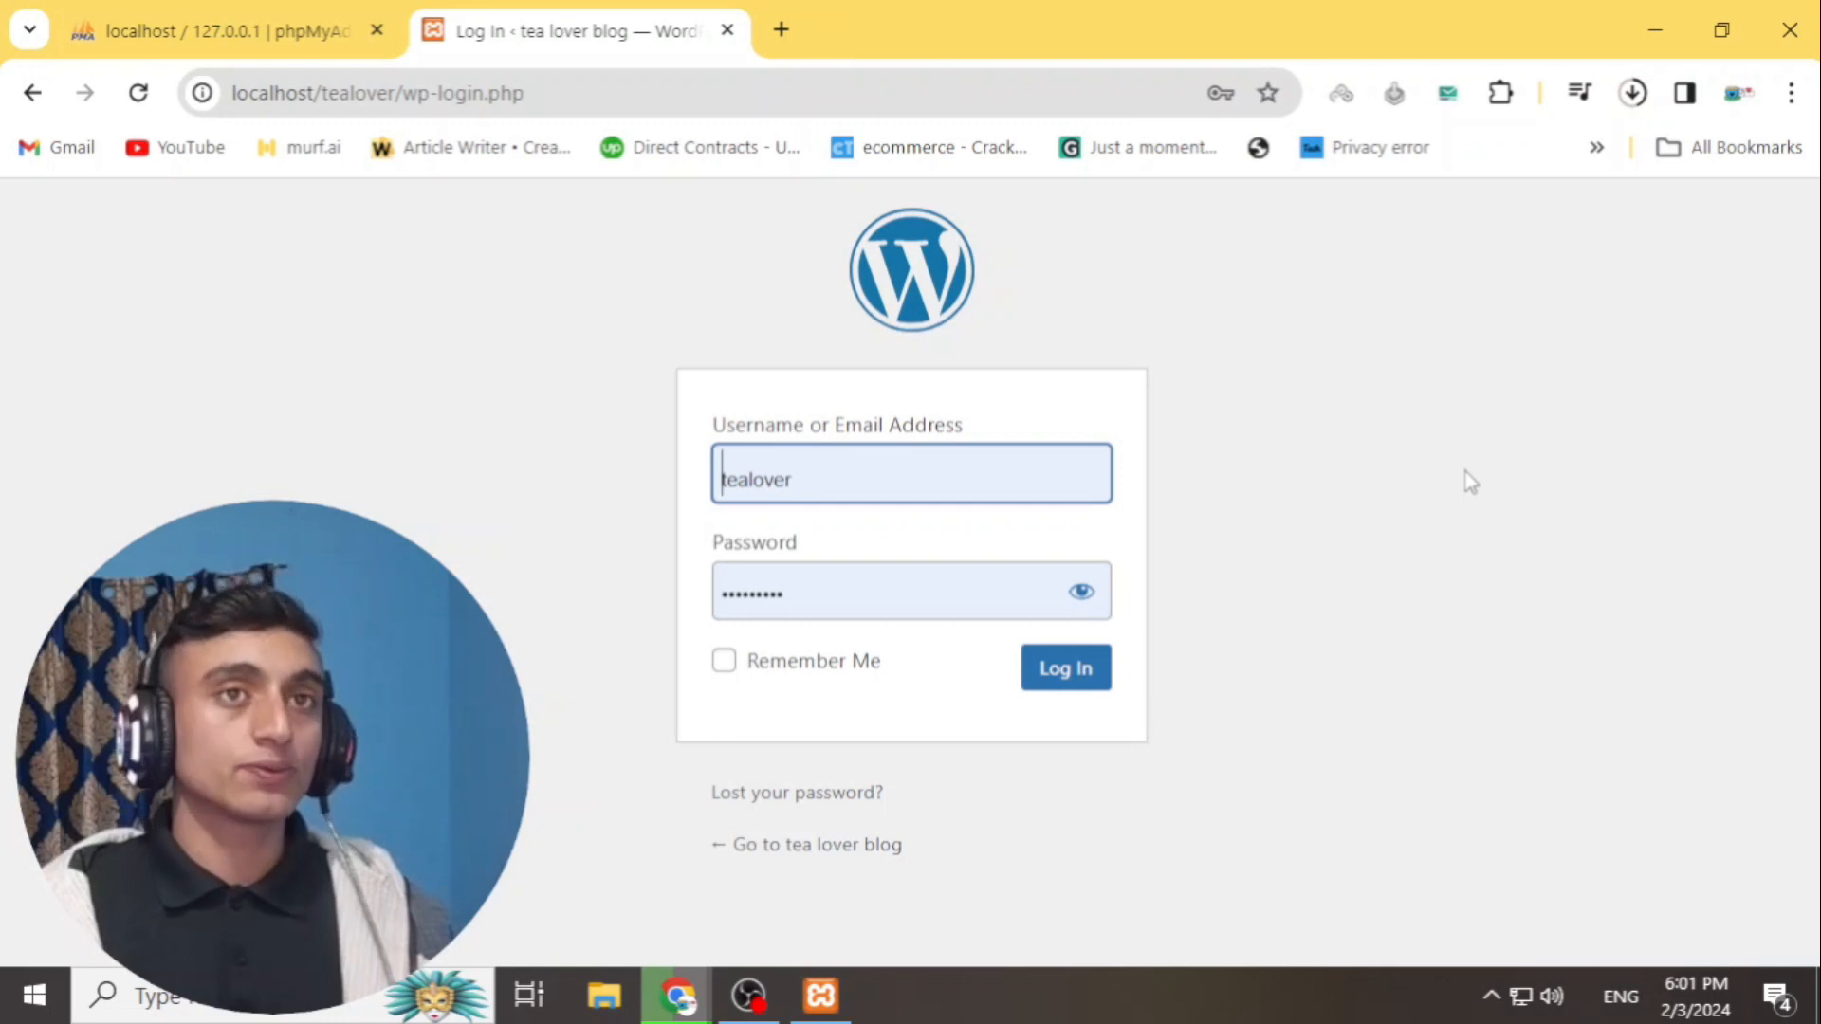
{"action": "left_click", "coordinate": [1066, 673]}
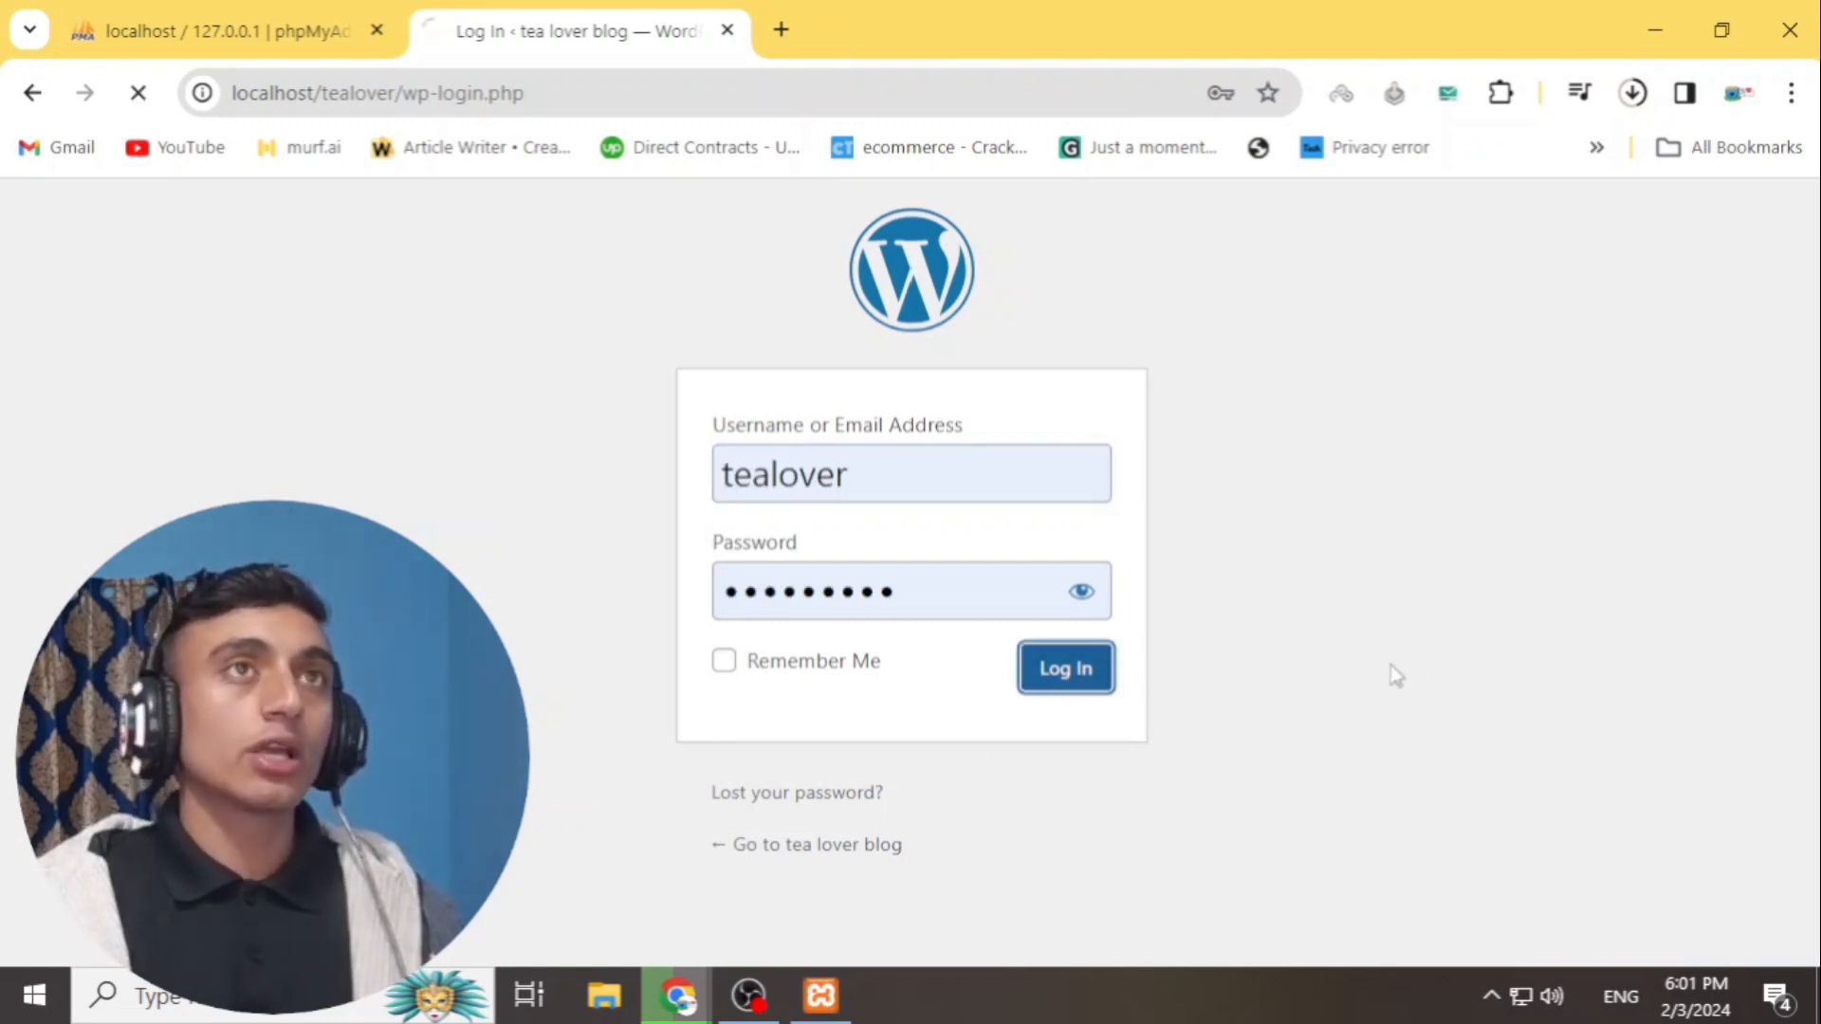